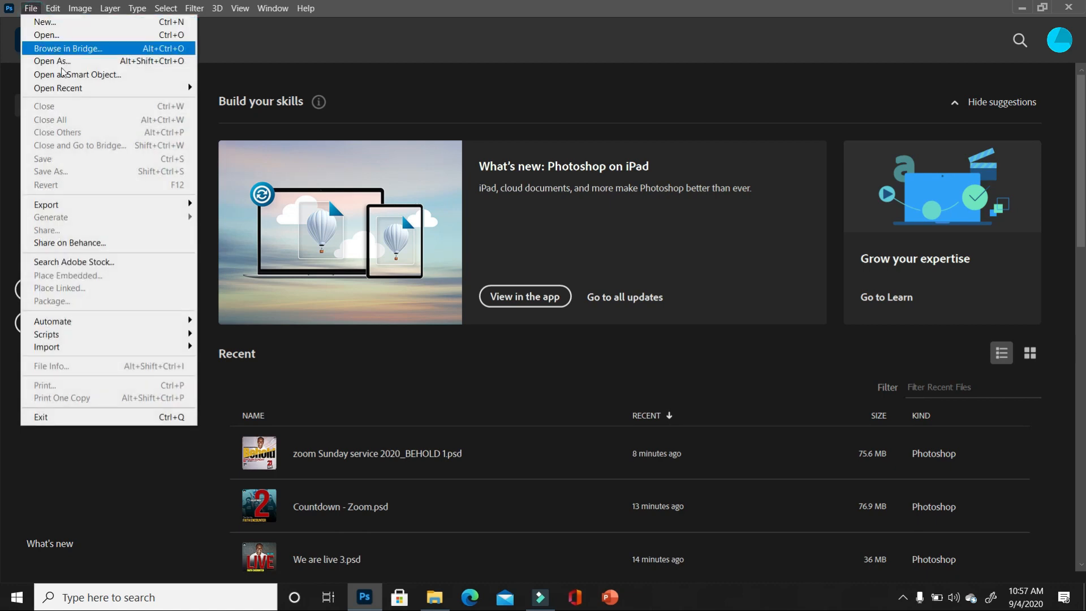
# - Create a new 10 x 10 inch, 300 ppi document with a white background
pyautogui.click(76, 25)
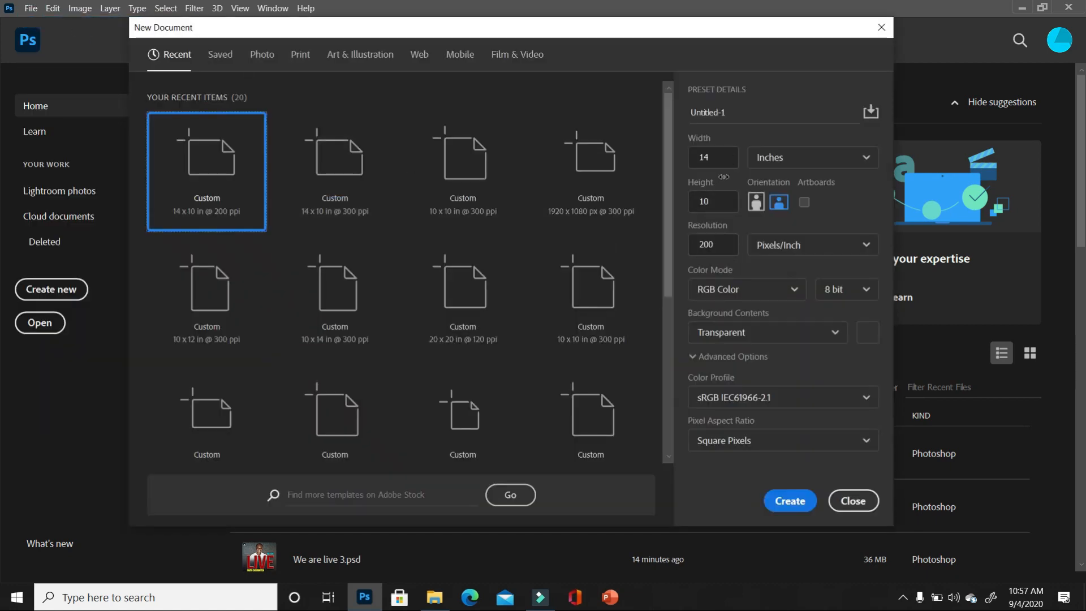
pyautogui.click(715, 161)
pyautogui.write('10')
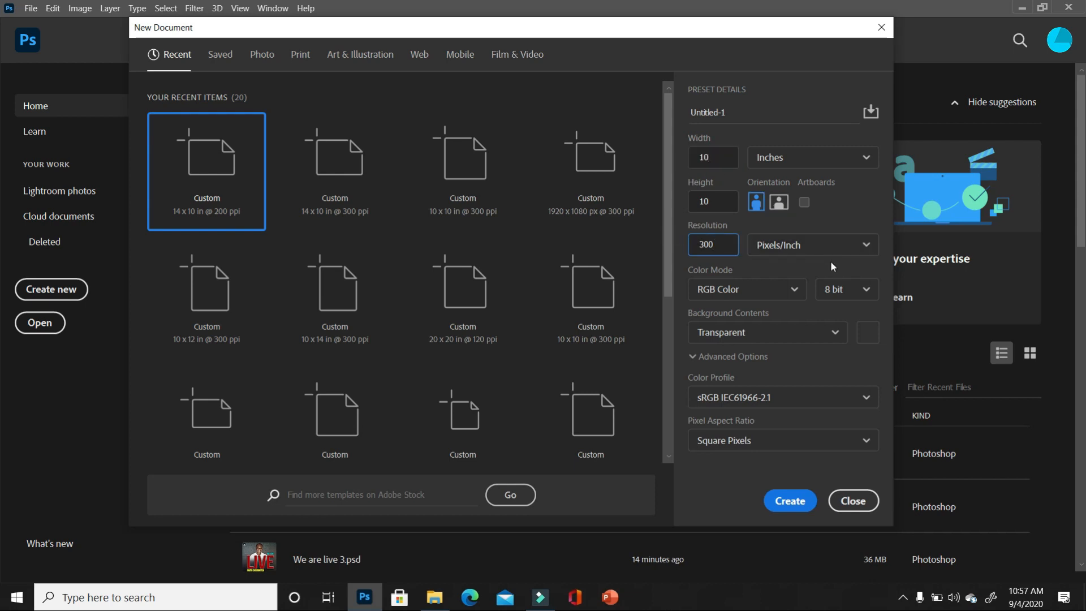
pyautogui.click(835, 334)
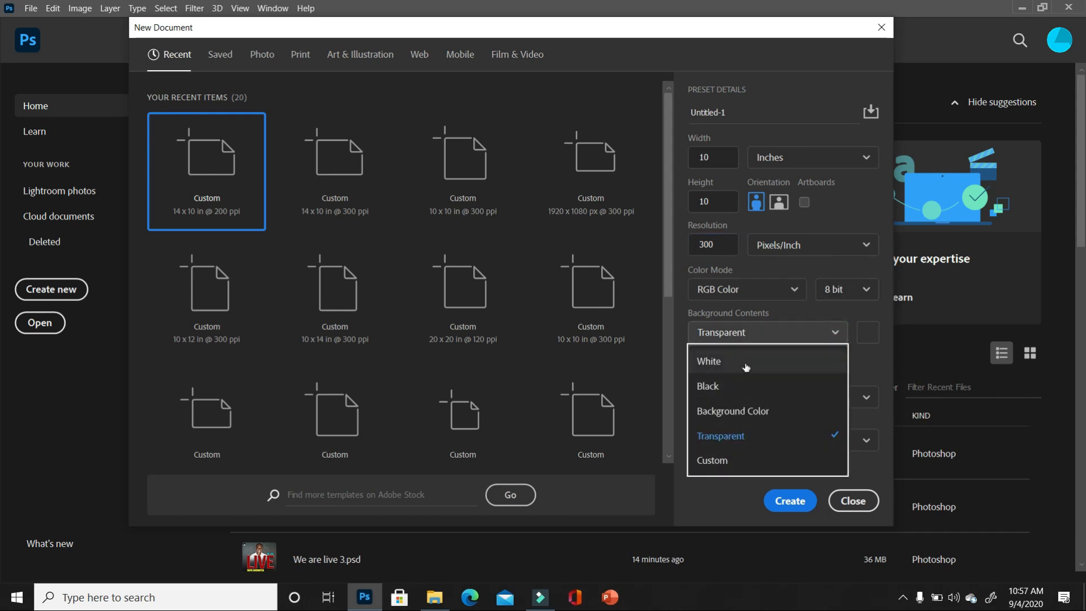
pyautogui.click(747, 366)
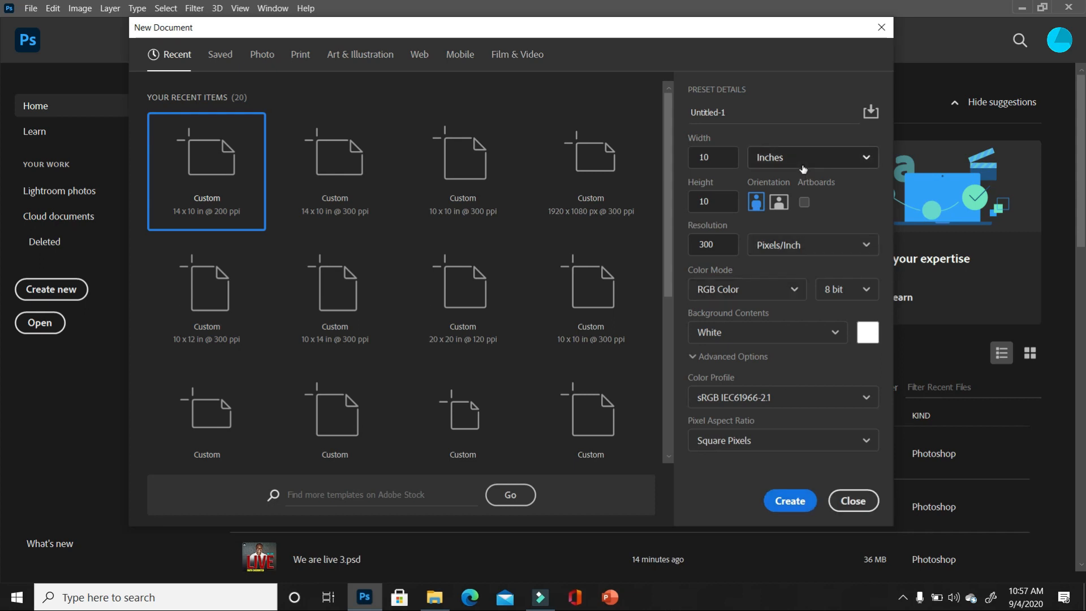
pyautogui.click(795, 503)
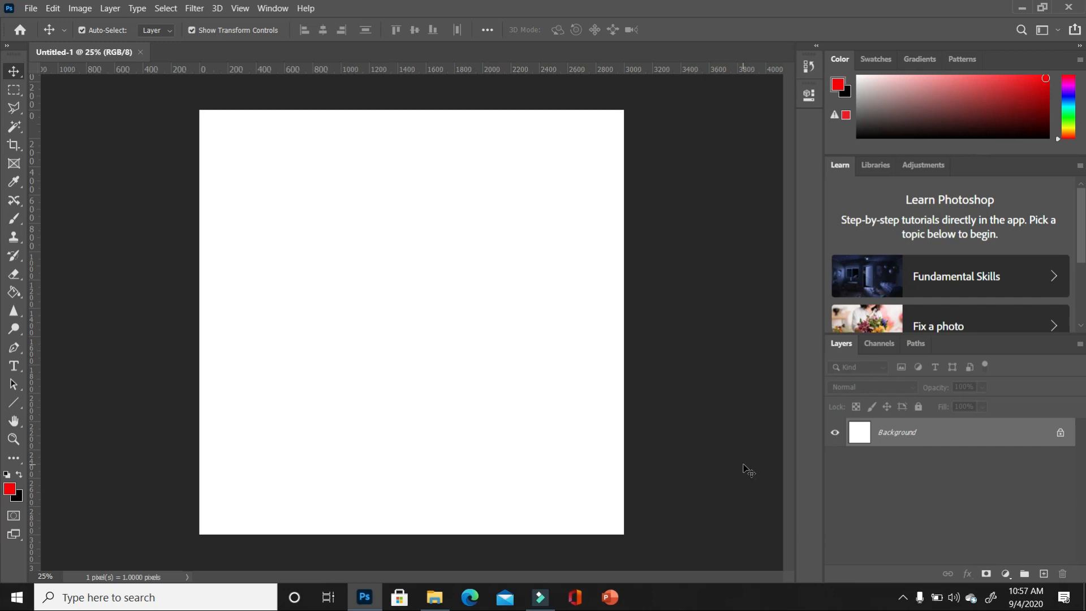
# - Place the pink texture image and stretch it to fill the 3000 x 3000 px canvas
pyautogui.click(436, 598)
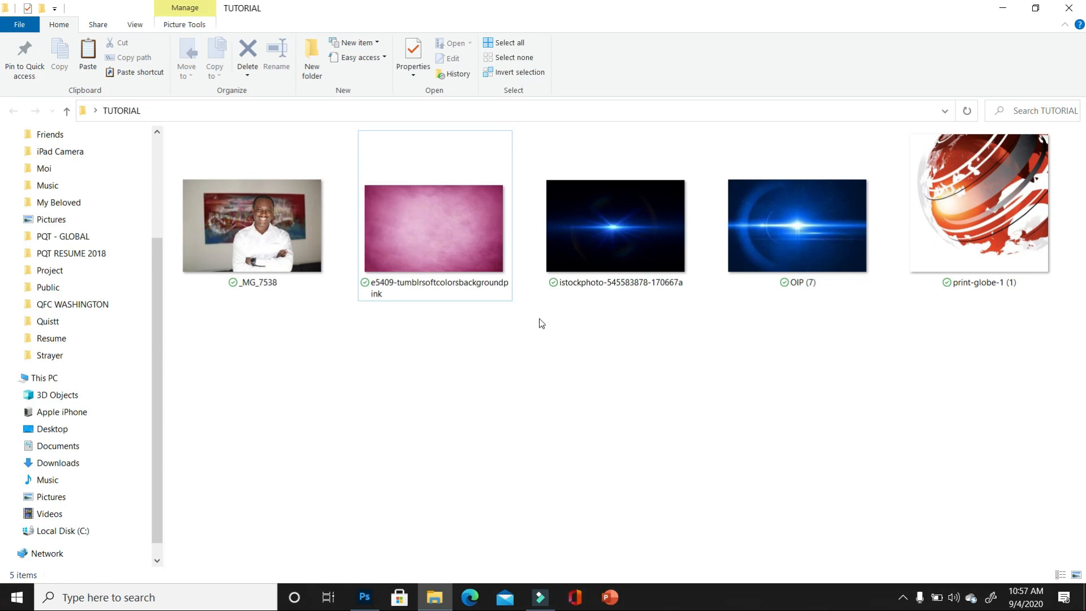
pyautogui.moveTo(471, 252); pyautogui.dragTo(421, 463)
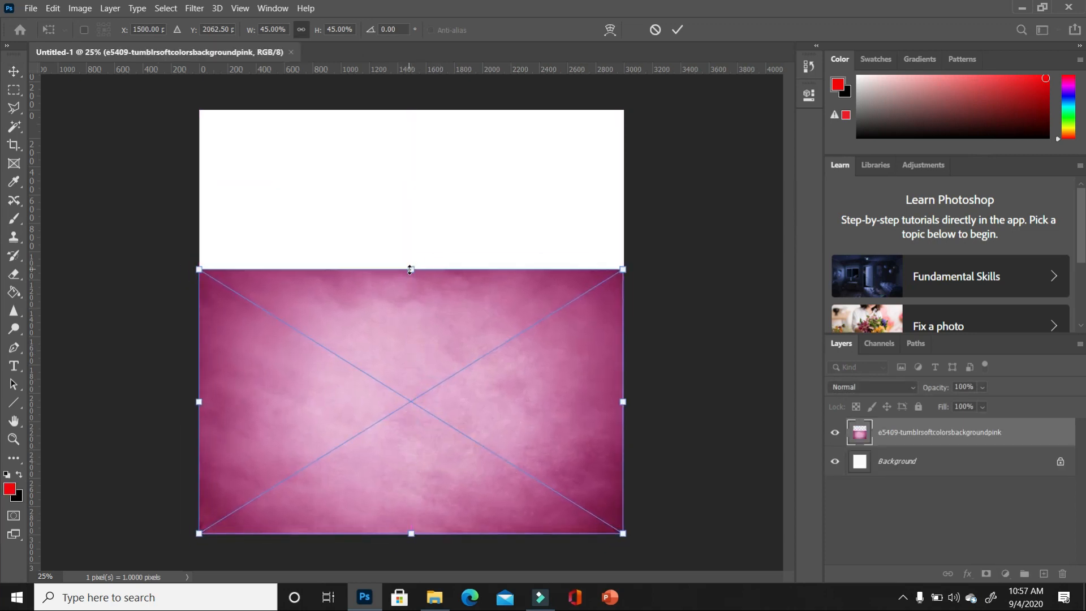
pyautogui.moveTo(411, 270); pyautogui.dragTo(439, 108)
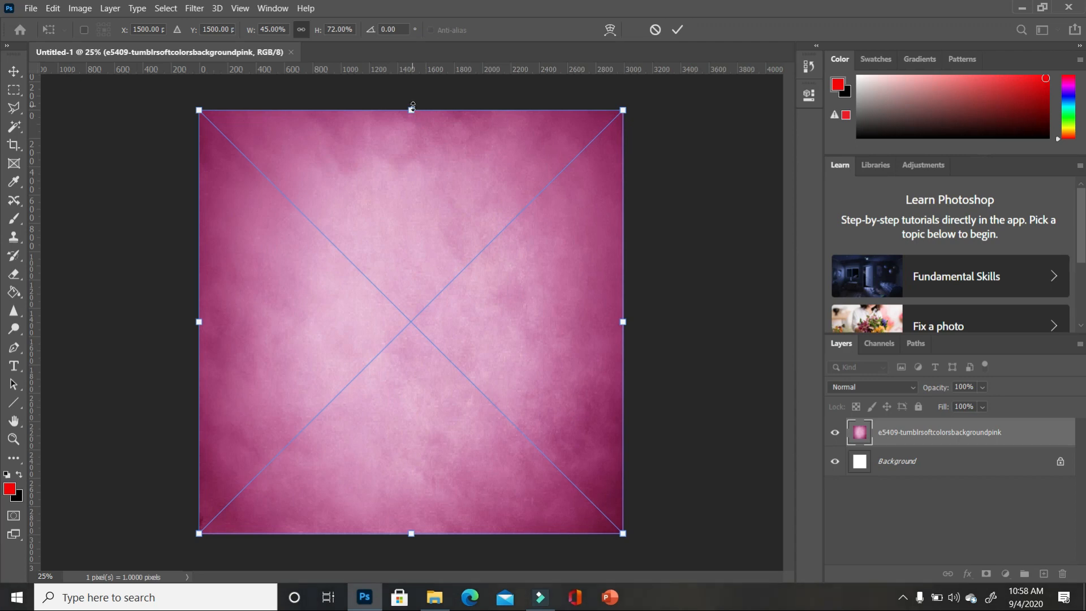
pyautogui.doubleClick(432, 220)
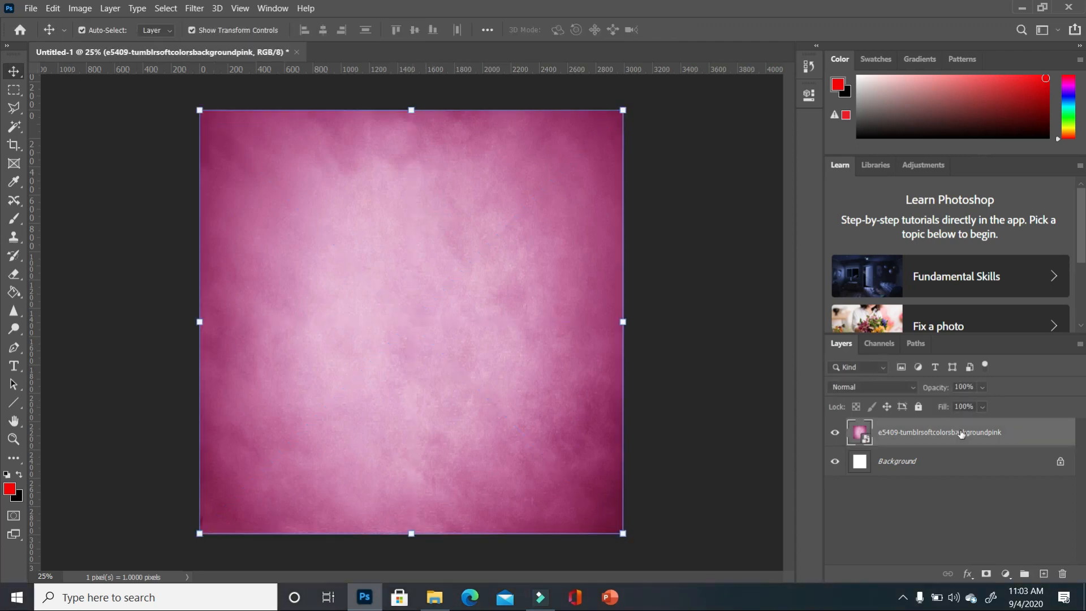
# - Convert the pink texture to greyscale with a Black & White adjustment
pyautogui.click(80, 8)
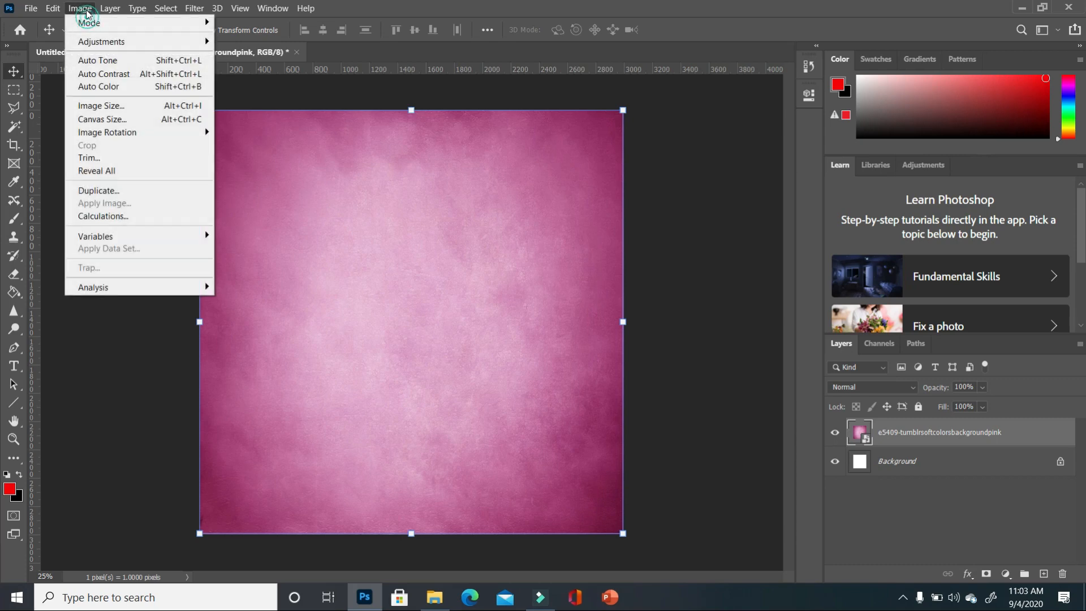
pyautogui.click(96, 43)
pyautogui.click(269, 140)
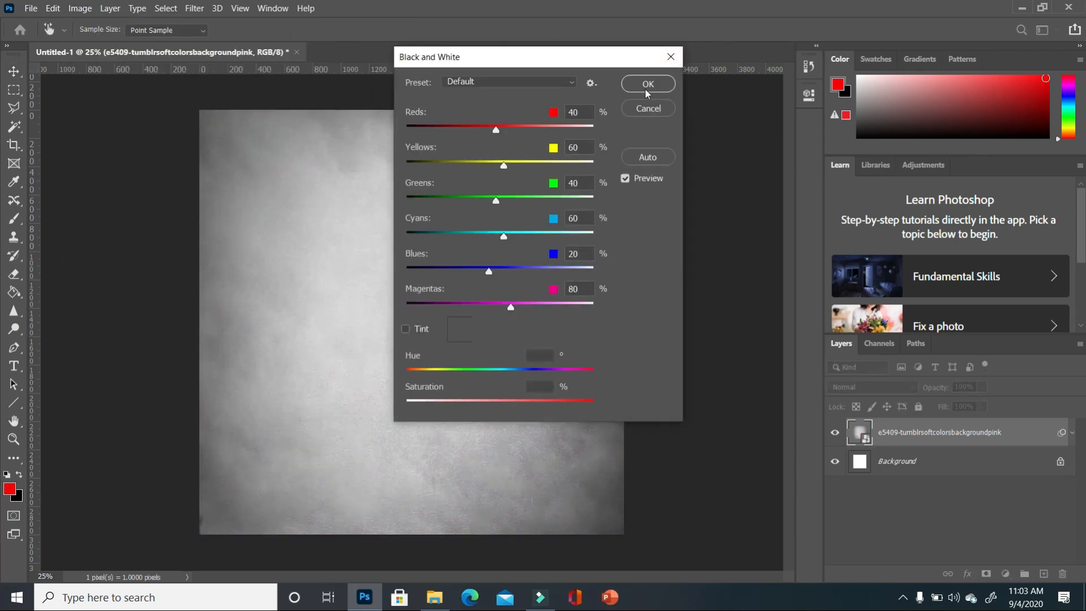
pyautogui.moveTo(504, 237)
pyautogui.mouseDown()
pyautogui.moveTo(534, 238)
pyautogui.moveTo(499, 238)
pyautogui.mouseUp()
pyautogui.click(646, 84)
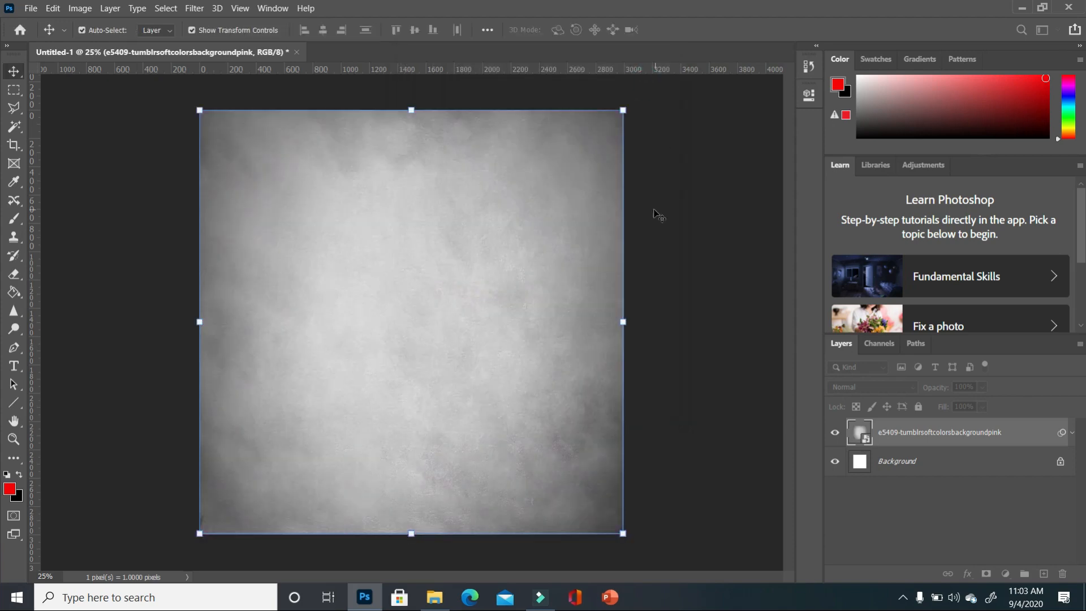
# - Brighten the grey background with Brightness/Contrast at brightness 43
pyautogui.click(80, 8)
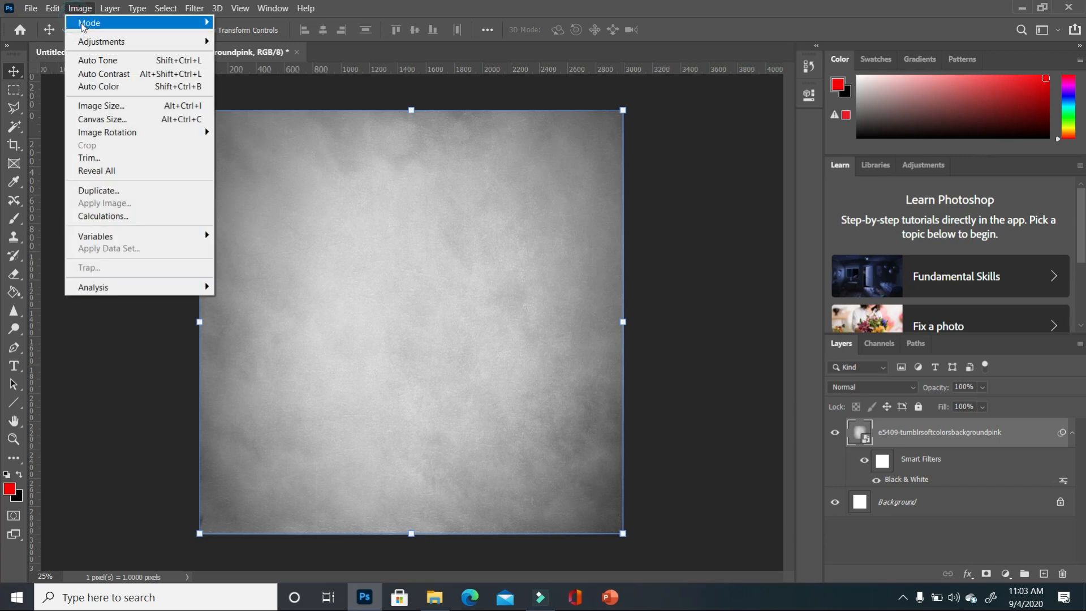
pyautogui.click(96, 43)
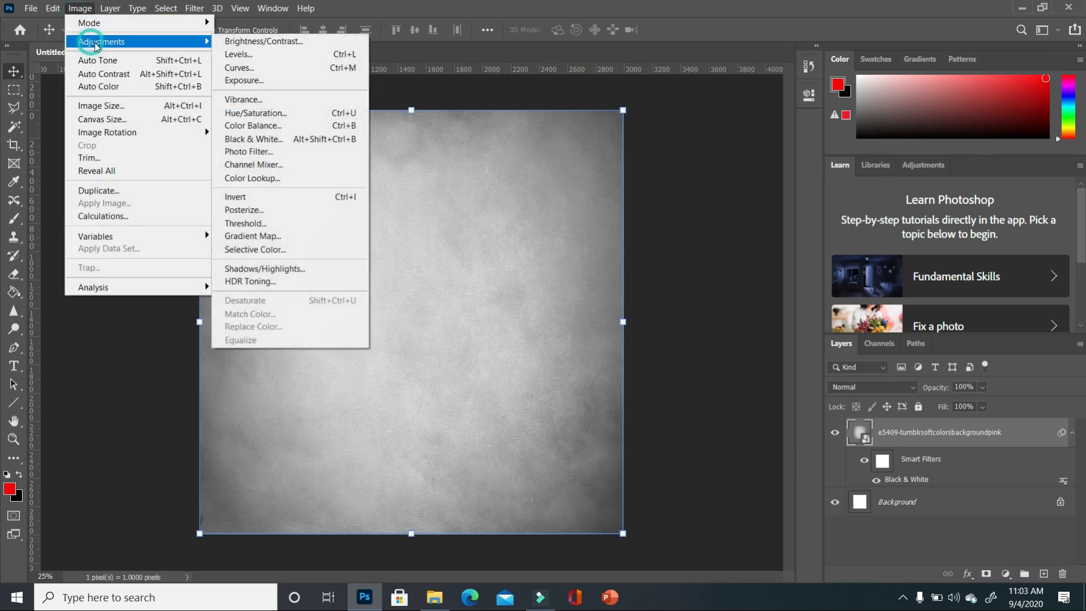
pyautogui.click(253, 43)
pyautogui.moveTo(507, 177); pyautogui.dragTo(524, 180)
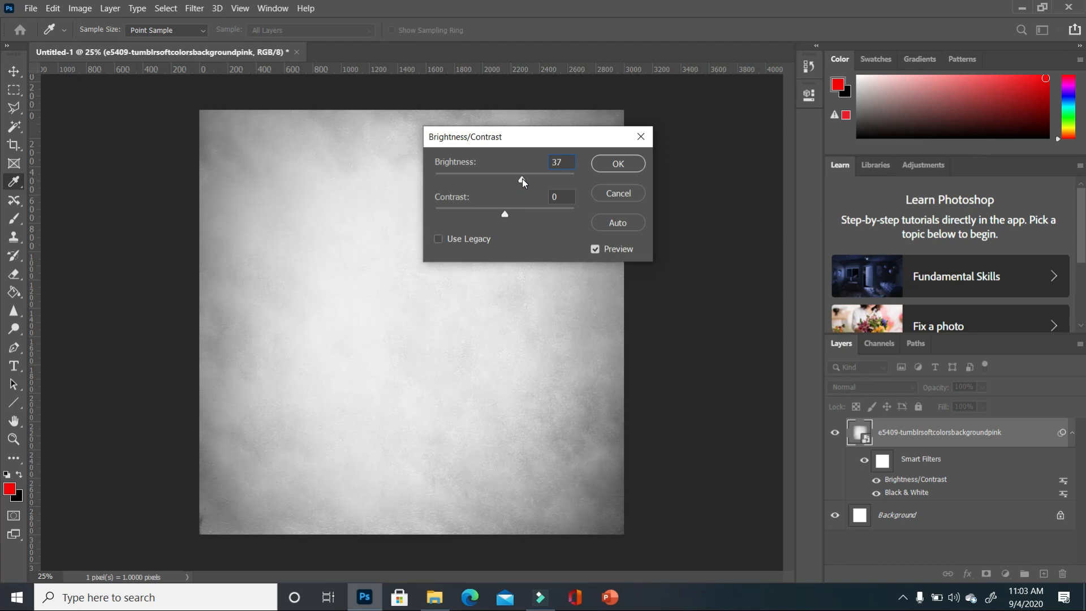
pyautogui.click(627, 166)
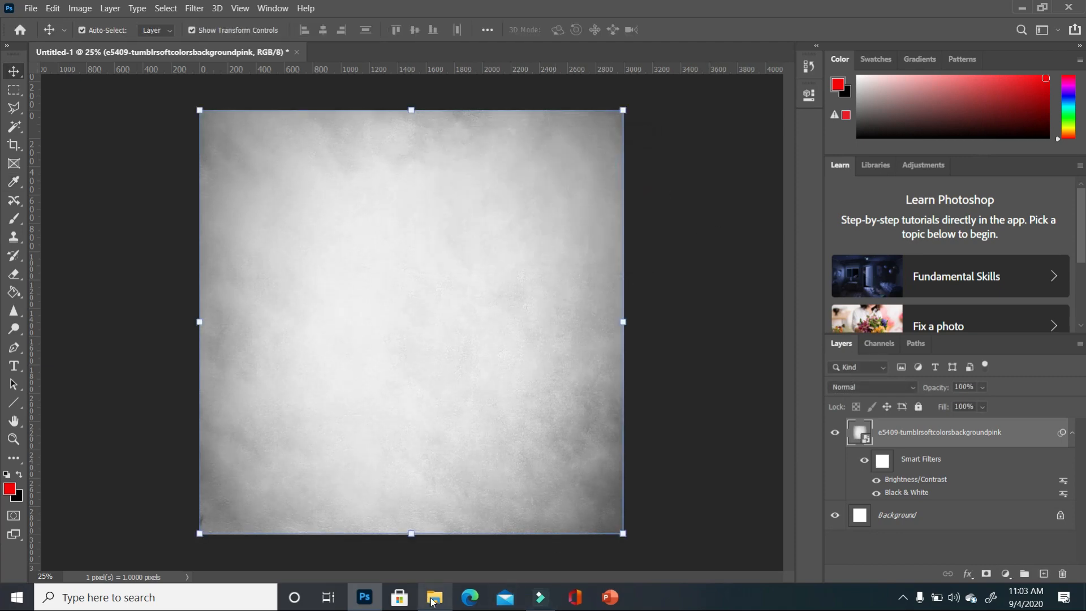
pyautogui.click(434, 600)
# - Place the print-globe-1 image and set its blend mode to Multiply
pyautogui.moveTo(997, 193); pyautogui.dragTo(590, 213)
pyautogui.press('Return')
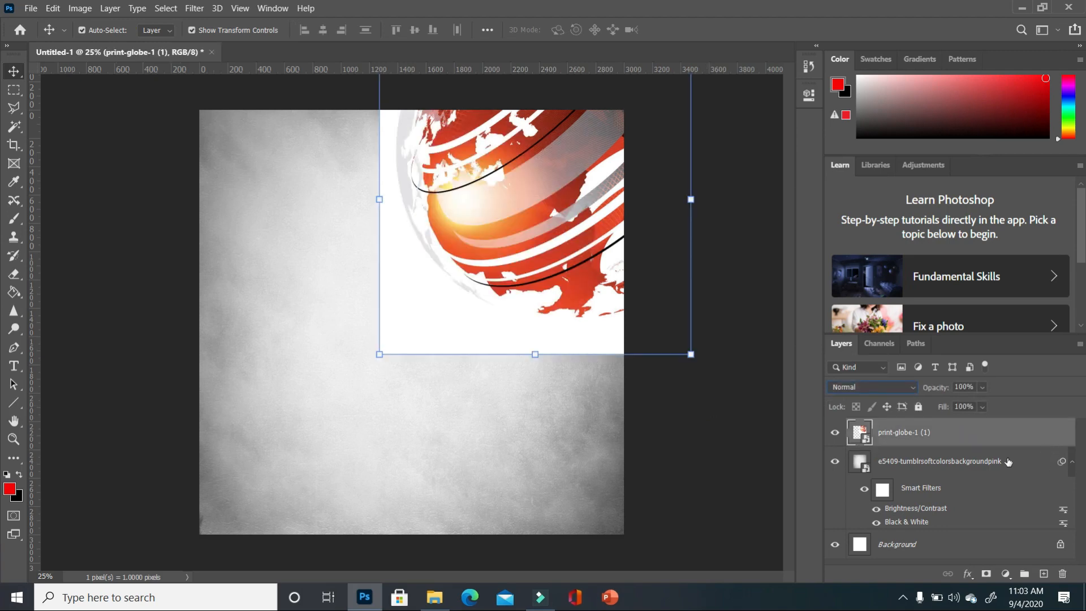
pyautogui.click(902, 388)
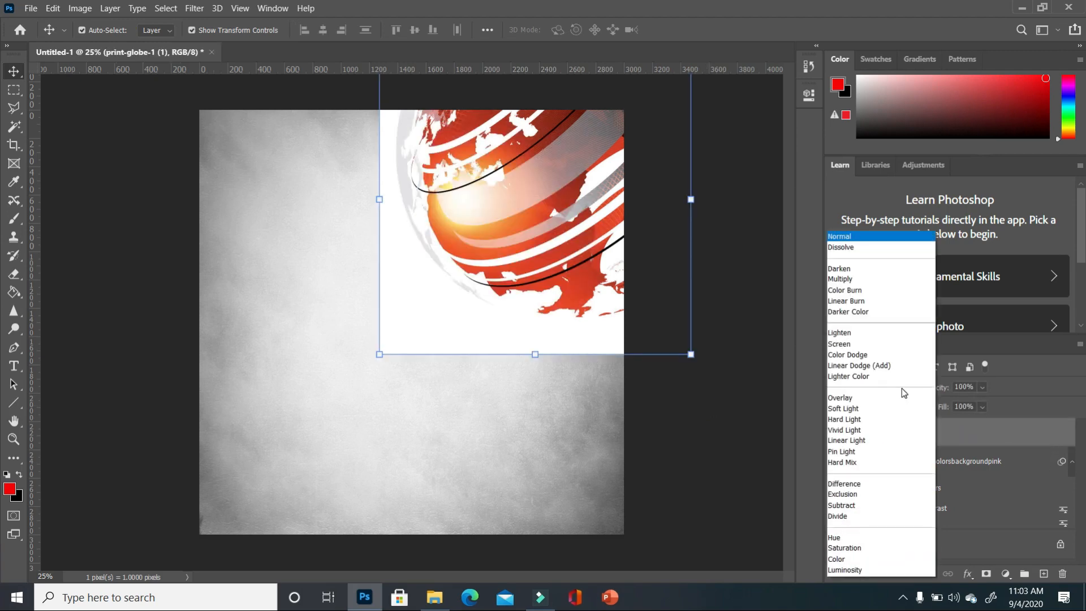
pyautogui.click(842, 279)
# - Fade the globe by lowering its opacity to 54% and reducing its fill
pyautogui.click(983, 407)
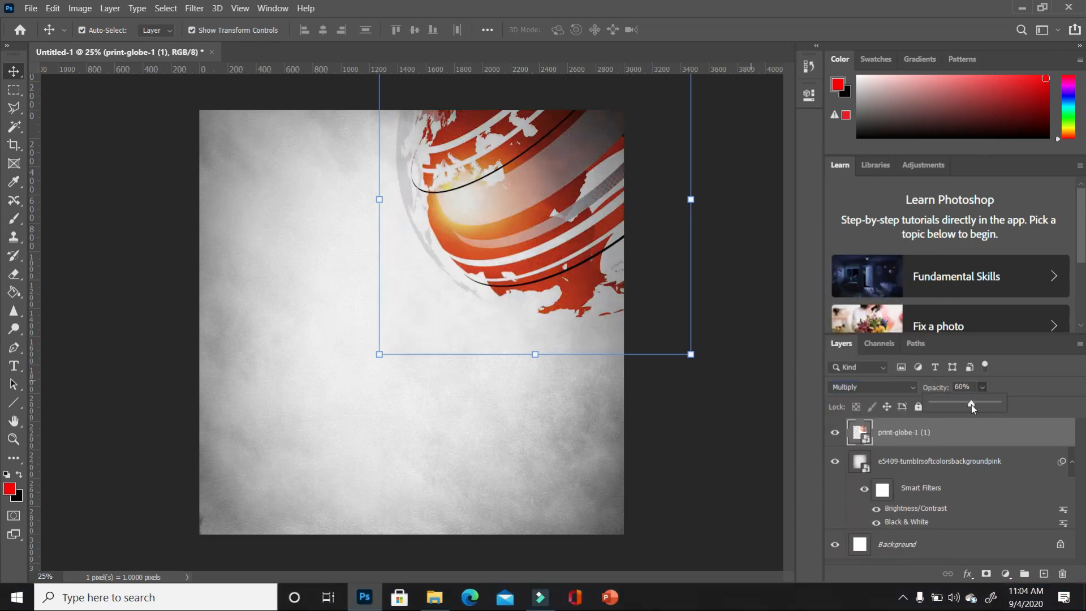
pyautogui.moveTo(972, 405); pyautogui.dragTo(967, 406)
pyautogui.click(737, 419)
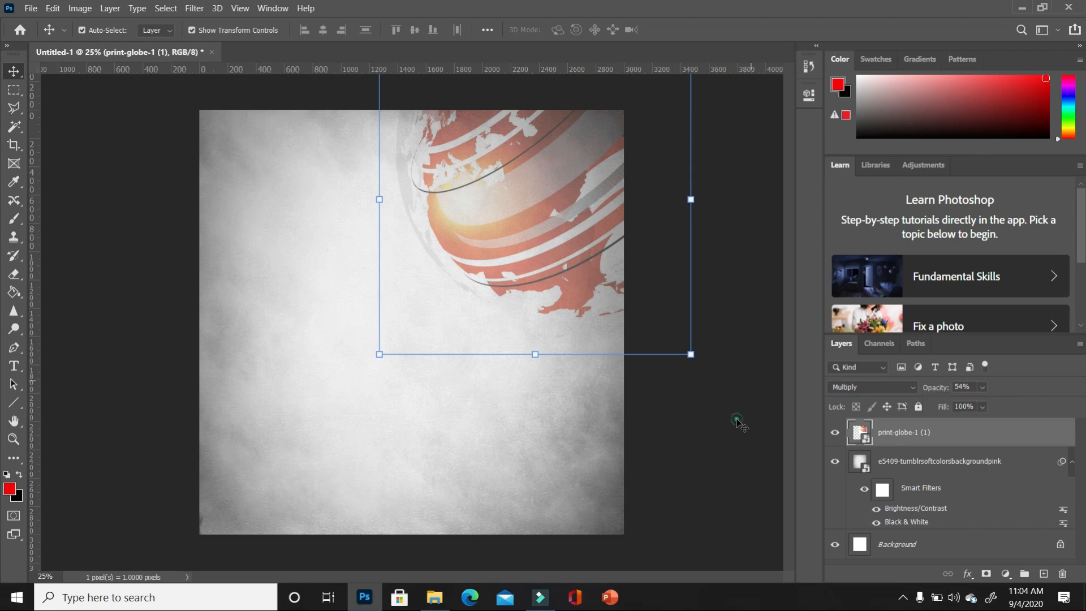
pyautogui.click(737, 419)
pyautogui.click(591, 280)
pyautogui.click(984, 409)
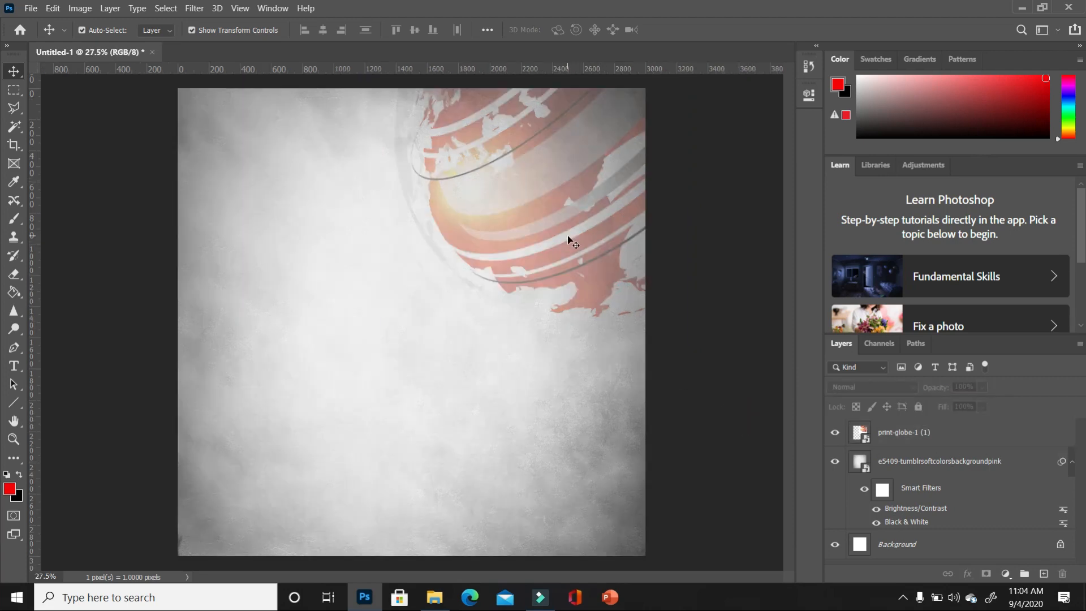
pyautogui.click(569, 237)
pyautogui.click(718, 504)
# - Place the man's photo _MG_7538 into the flyer
pyautogui.click(433, 599)
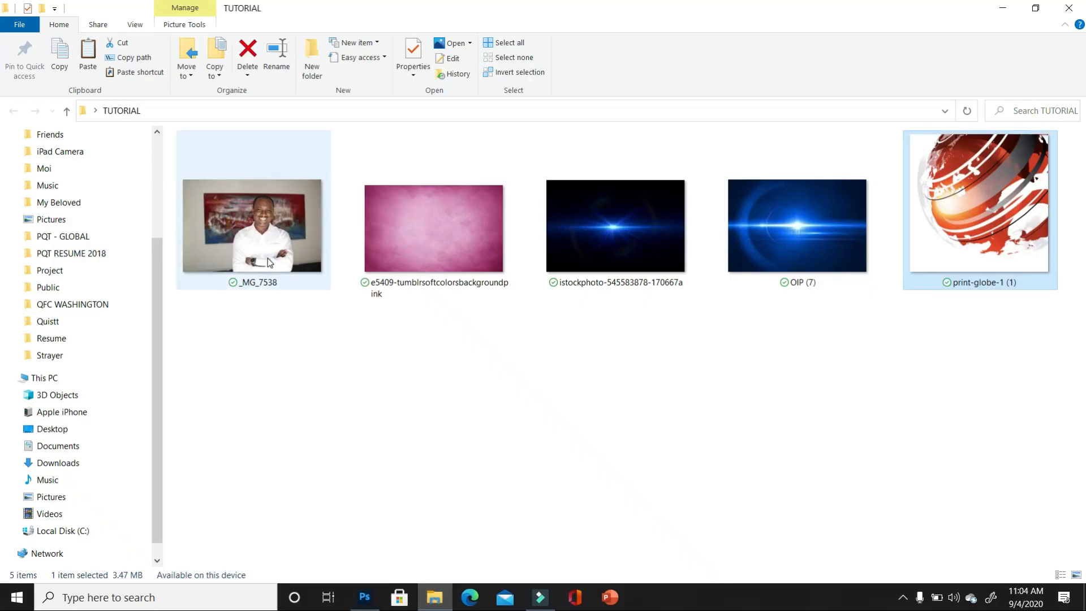
pyautogui.moveTo(269, 262); pyautogui.dragTo(464, 261)
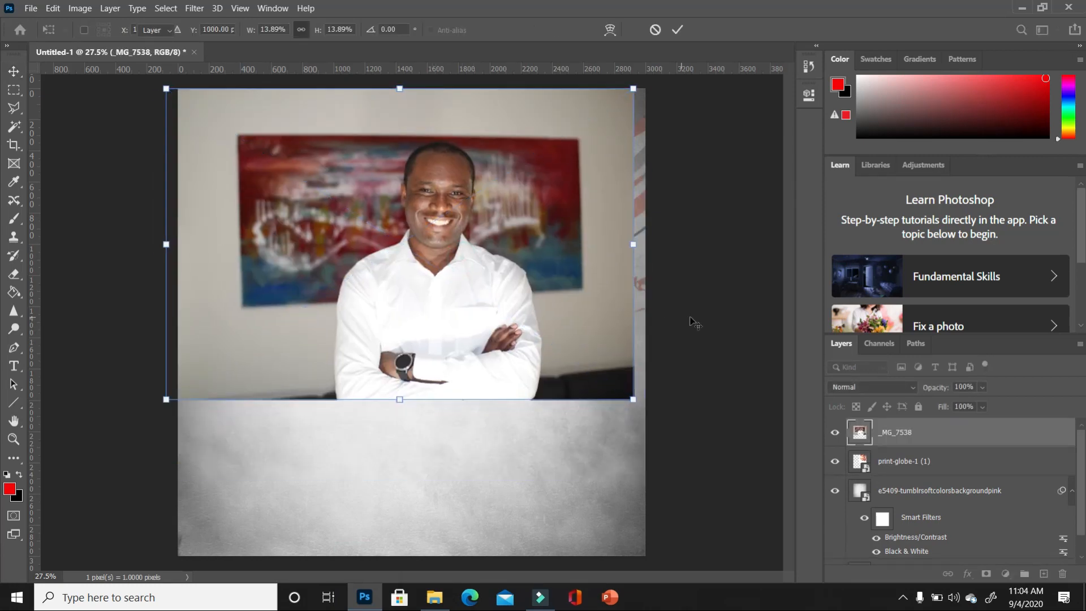
pyautogui.press('Return')
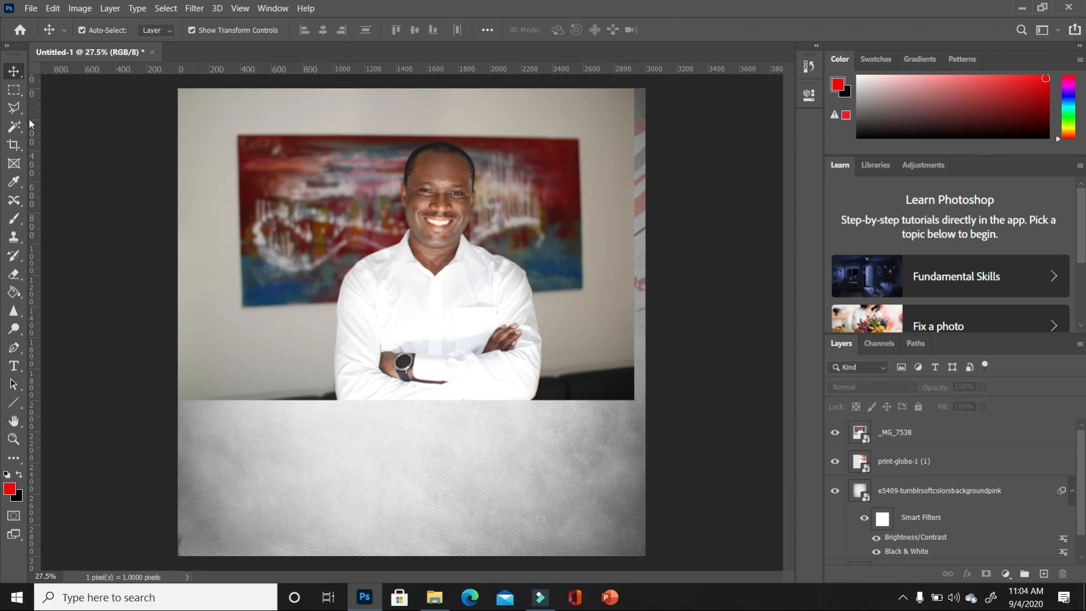
# - Select the smiling man with the Quick Selection tool's Select Subject
pyautogui.click(15, 128)
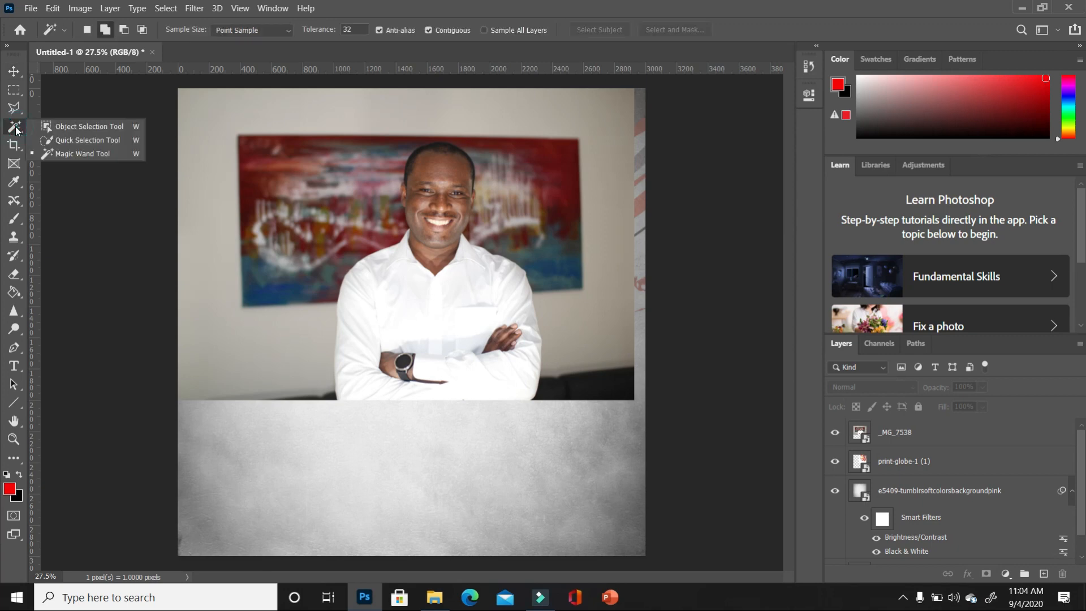
pyautogui.click(84, 141)
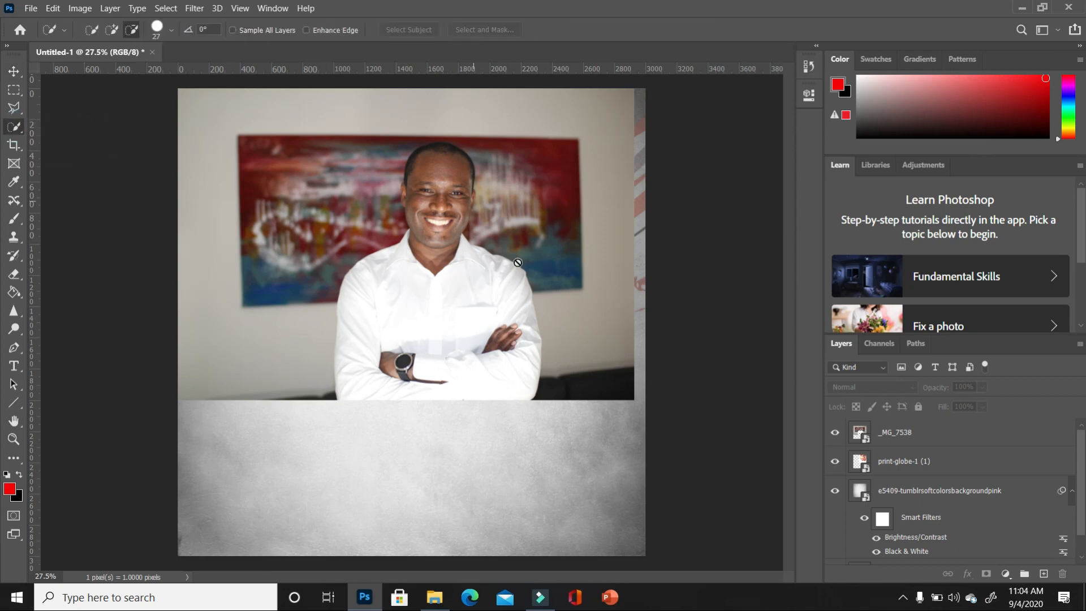
pyautogui.click(931, 431)
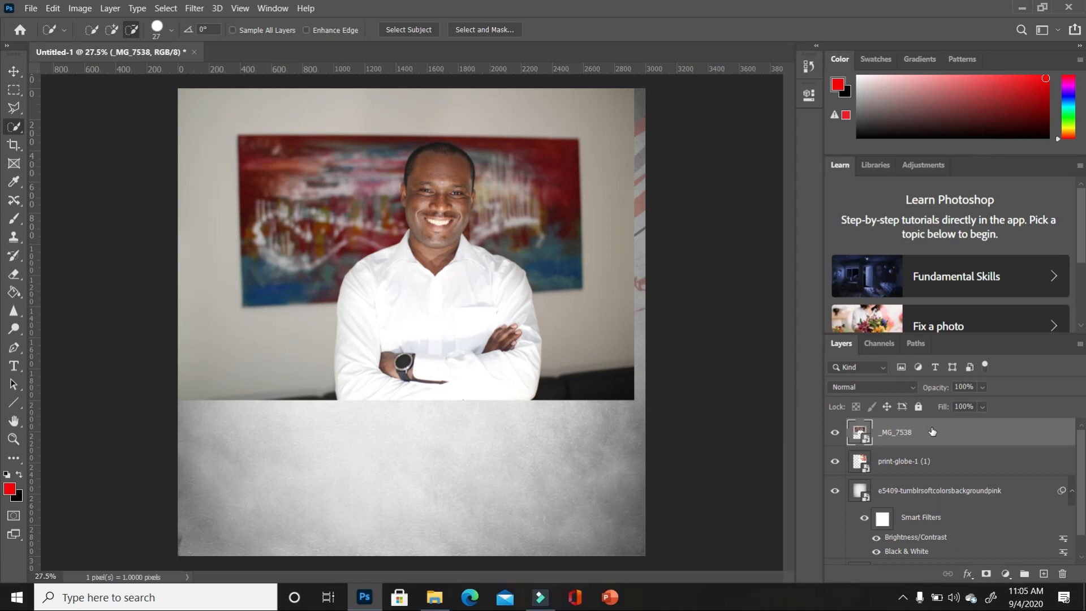
pyautogui.click(410, 32)
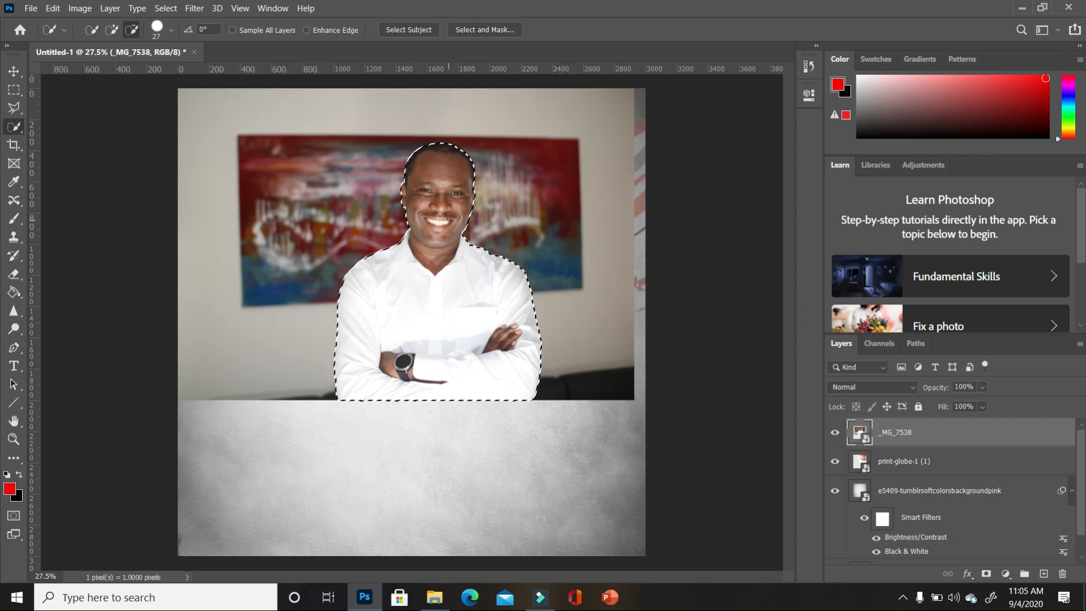
pyautogui.scroll(4, 435, 187)
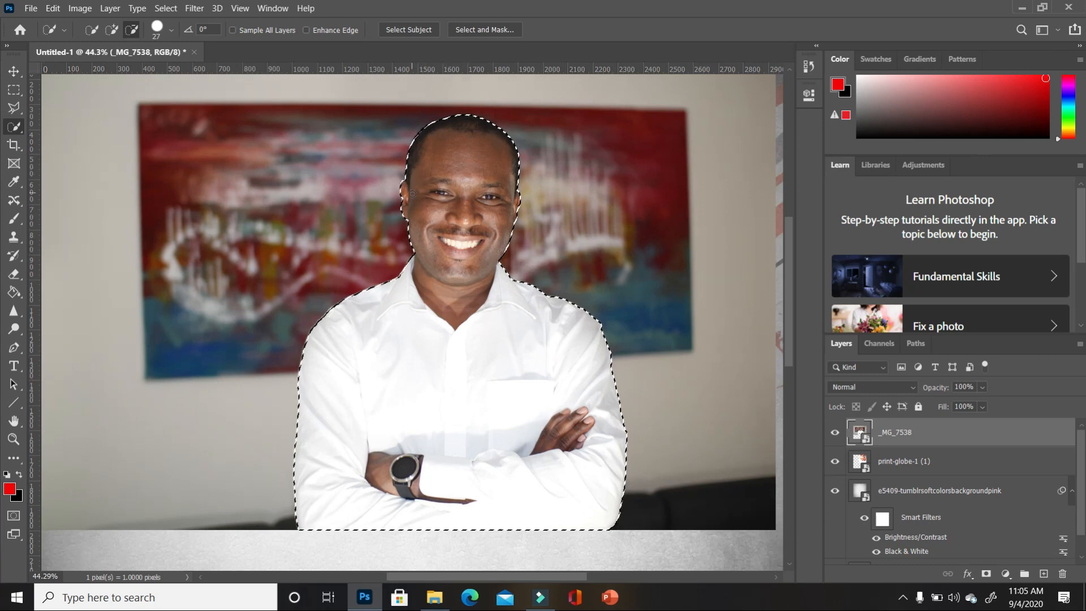
pyautogui.scroll(5, 412, 194)
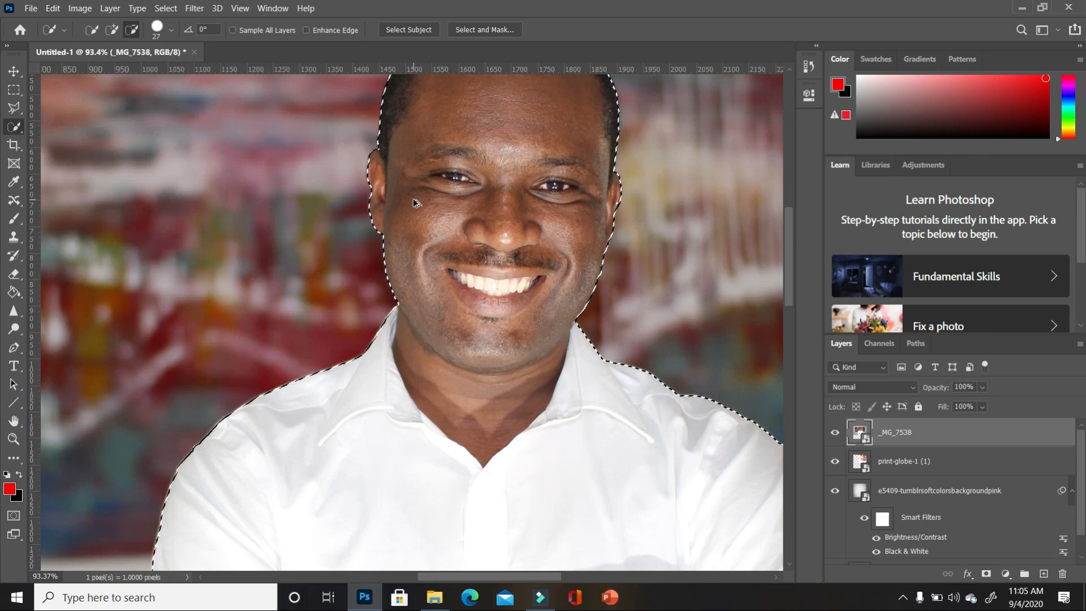
pyautogui.scroll(-6, 413, 200)
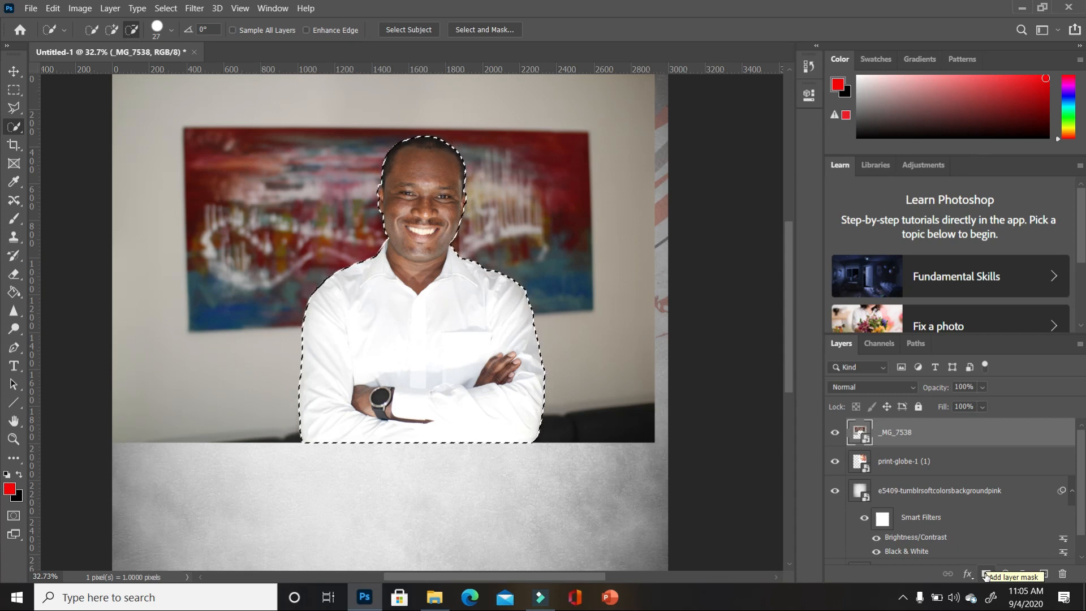
# - Add a layer mask hiding the room, then move the man's photo up and left
pyautogui.click(985, 575)
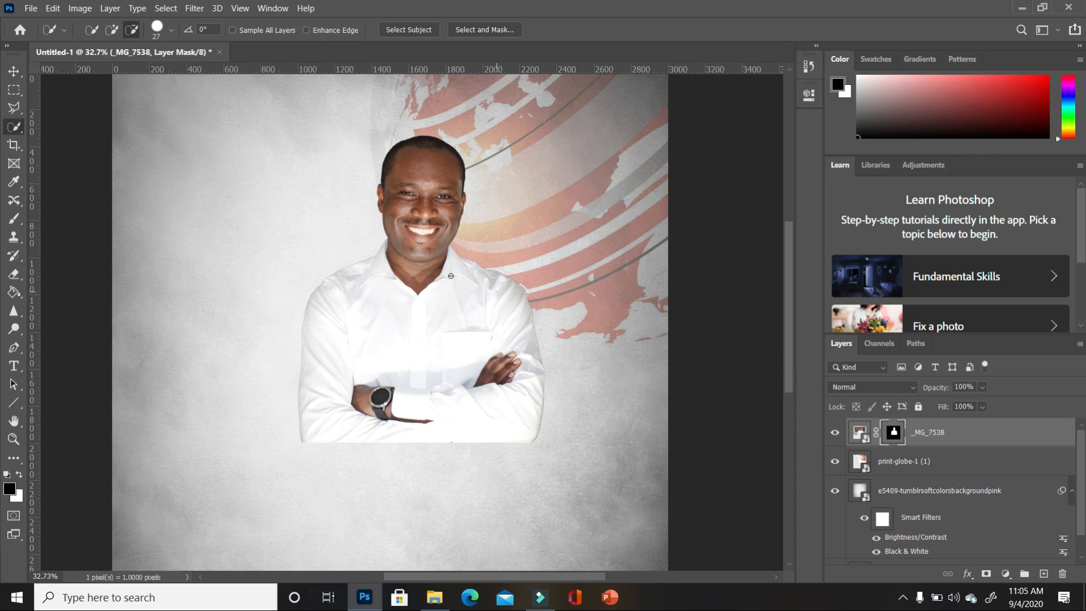
pyautogui.click(14, 71)
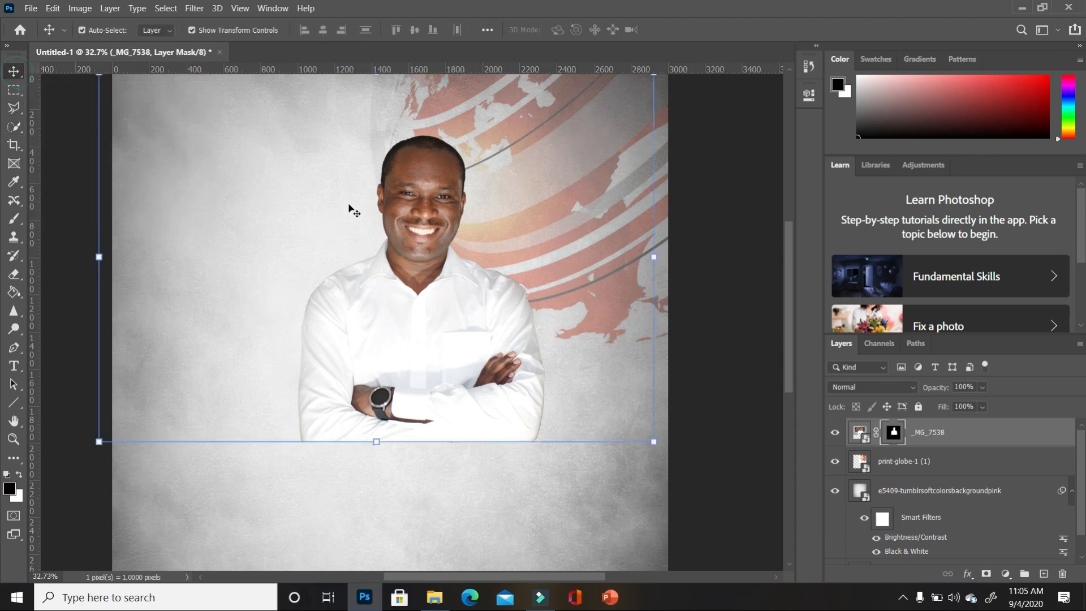
pyautogui.moveTo(468, 379); pyautogui.dragTo(422, 312)
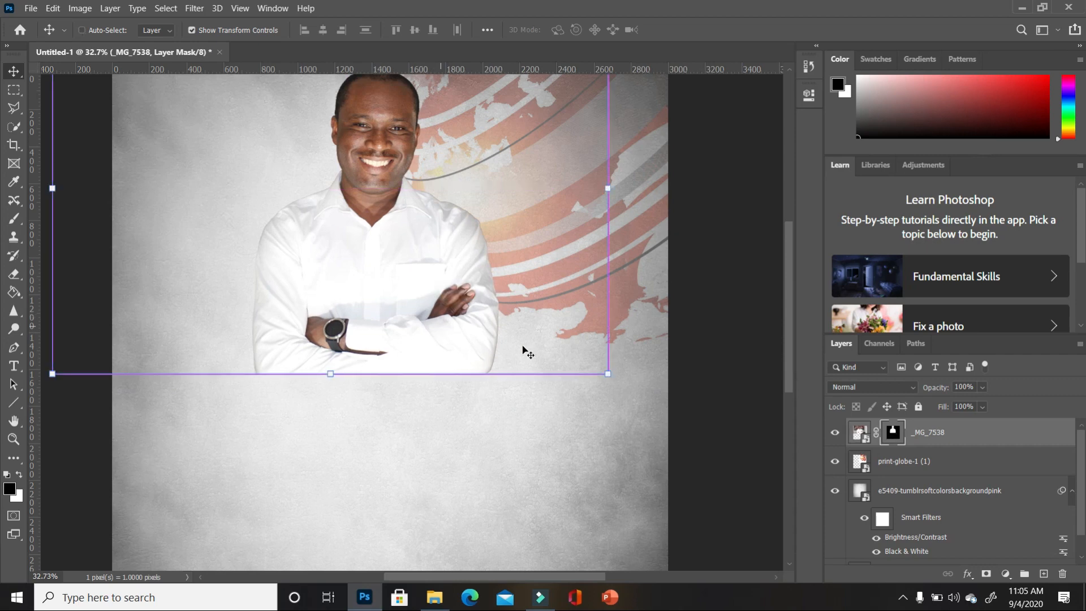
# - Nudge the man's photo slightly down to settle its position
pyautogui.scroll(-1, 589, 352)
pyautogui.scroll(-1, 589, 352)
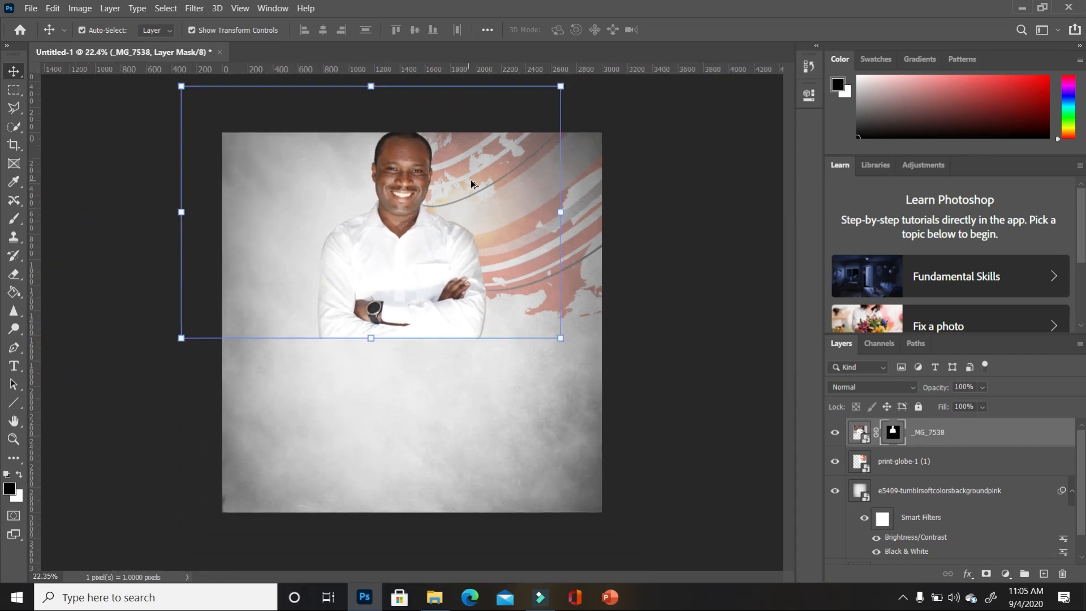
pyautogui.scroll(1, 473, 181)
pyautogui.press('ctrl')
pyautogui.moveTo(417, 255); pyautogui.dragTo(415, 257)
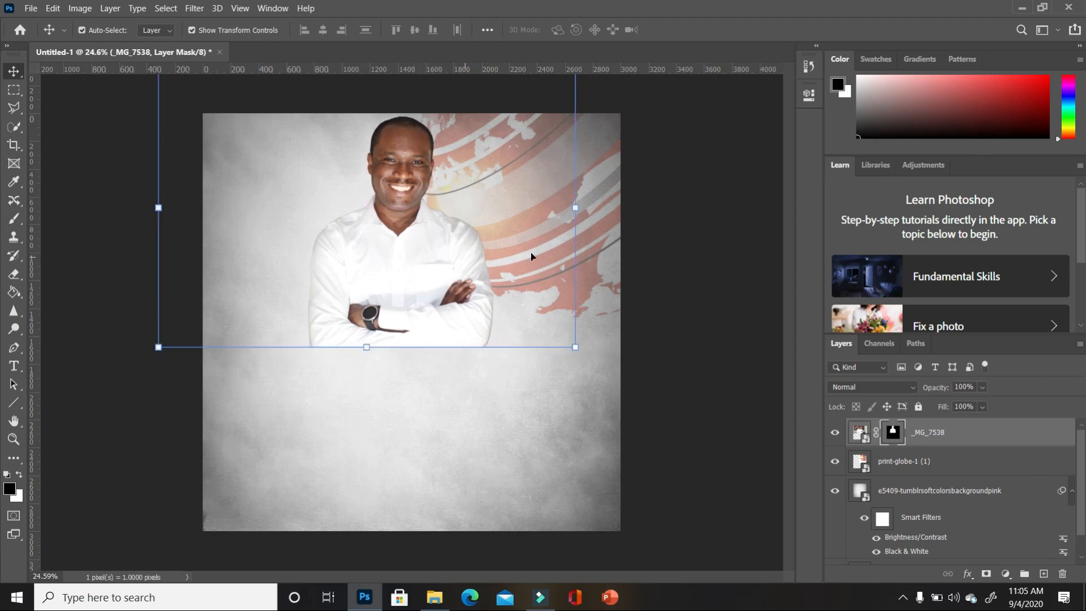
pyautogui.click(697, 492)
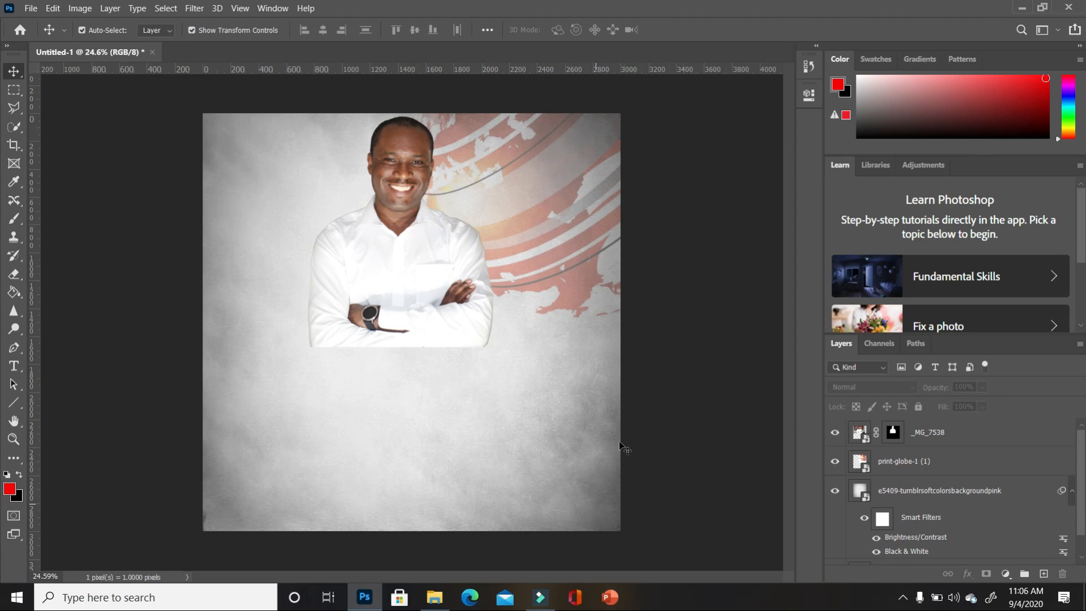
# - Fit the whole flyer canvas to the window with the Zoom tool's Fit Screen
pyautogui.click(13, 439)
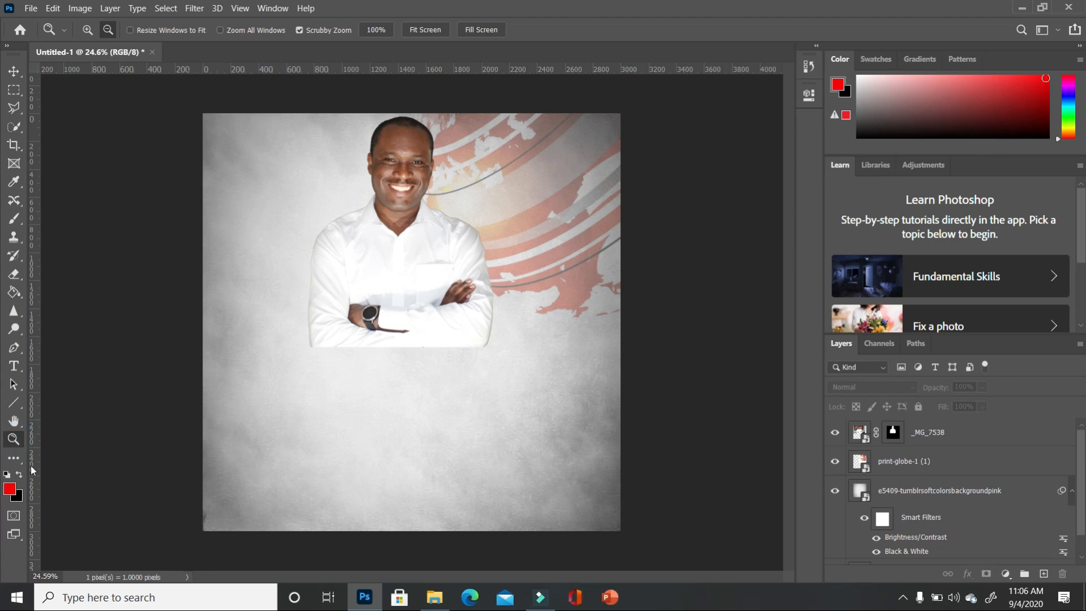
pyautogui.click(435, 30)
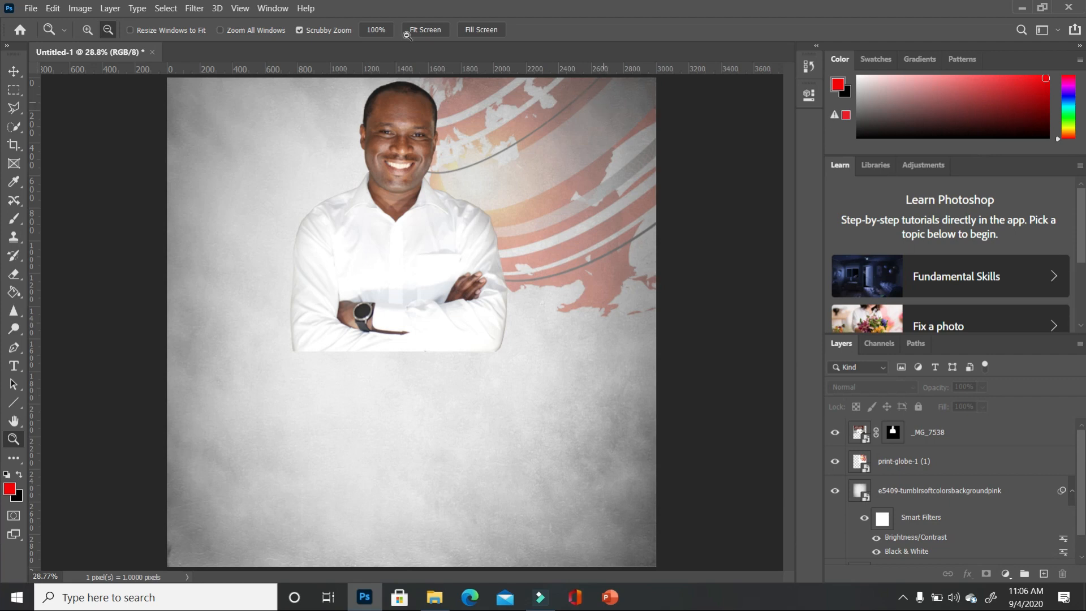
pyautogui.click(14, 71)
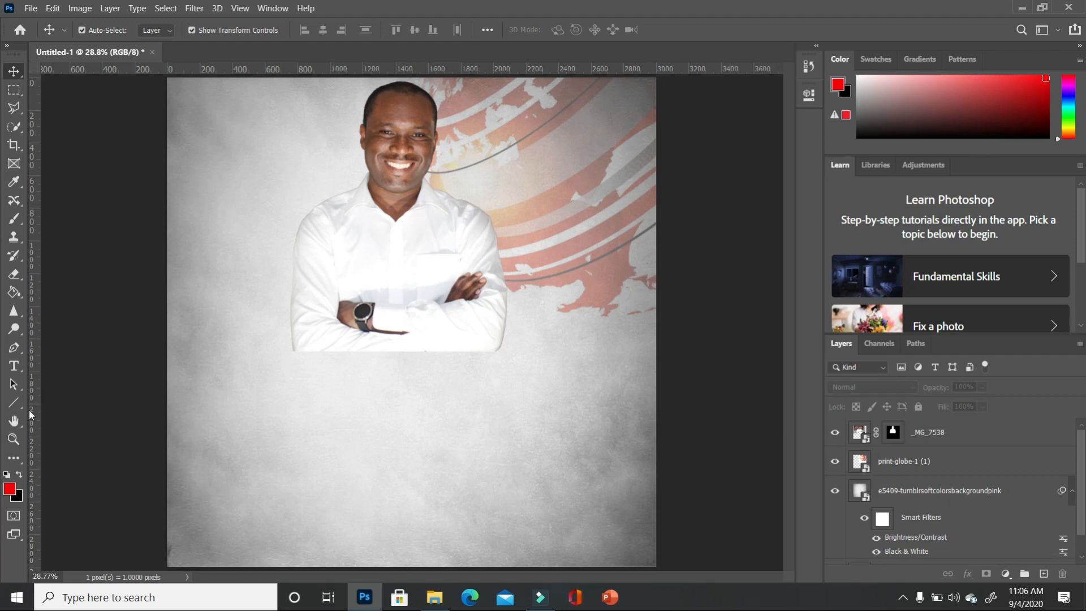
# - Type the title BEHOLD in Impact on the flyer and enlarge it
pyautogui.click(13, 366)
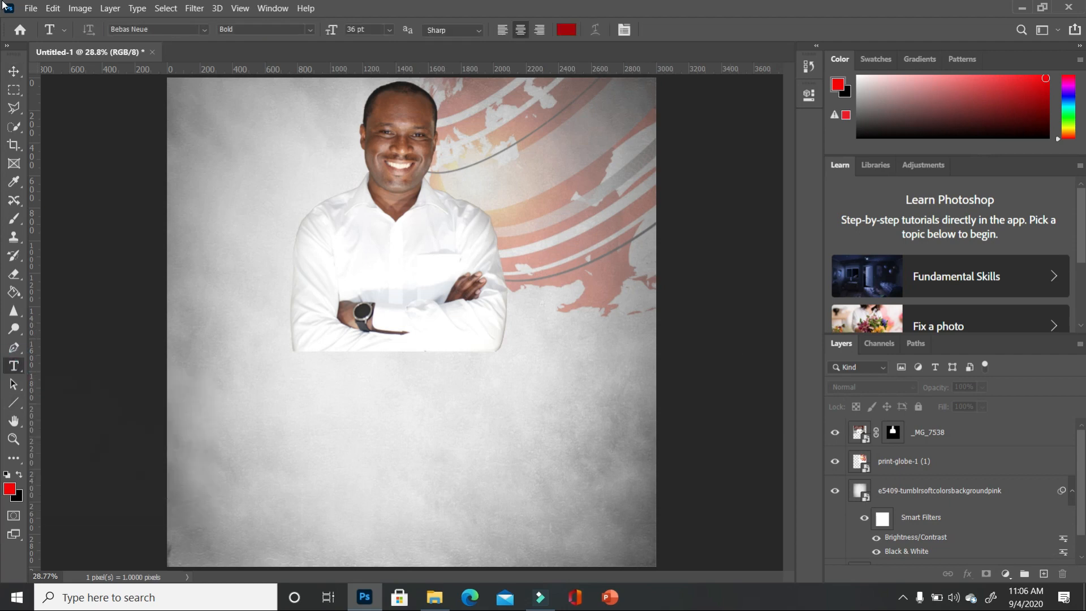
pyautogui.click(204, 30)
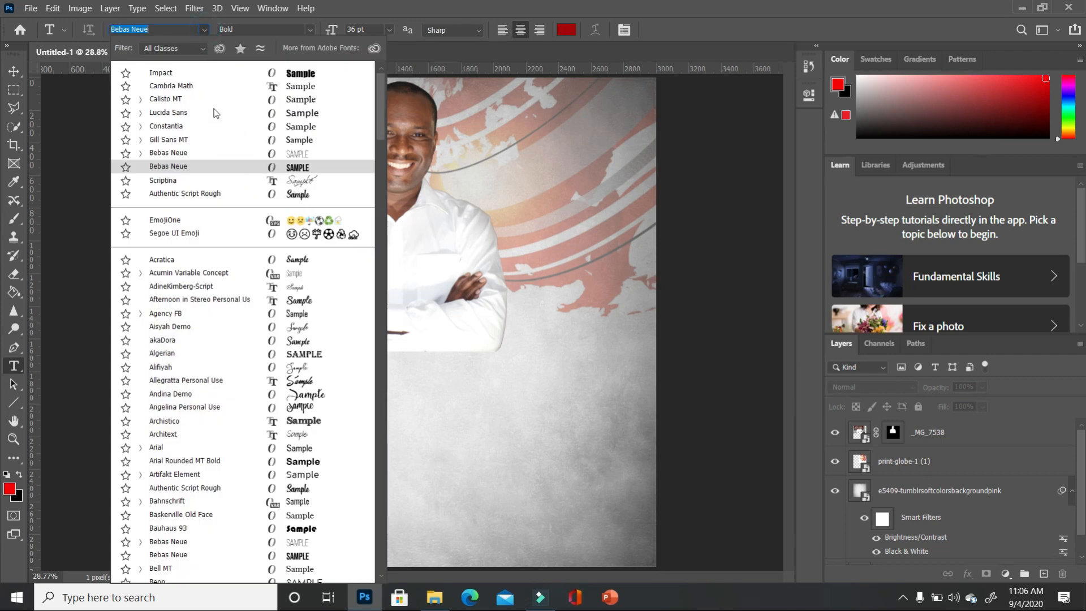
pyautogui.click(309, 74)
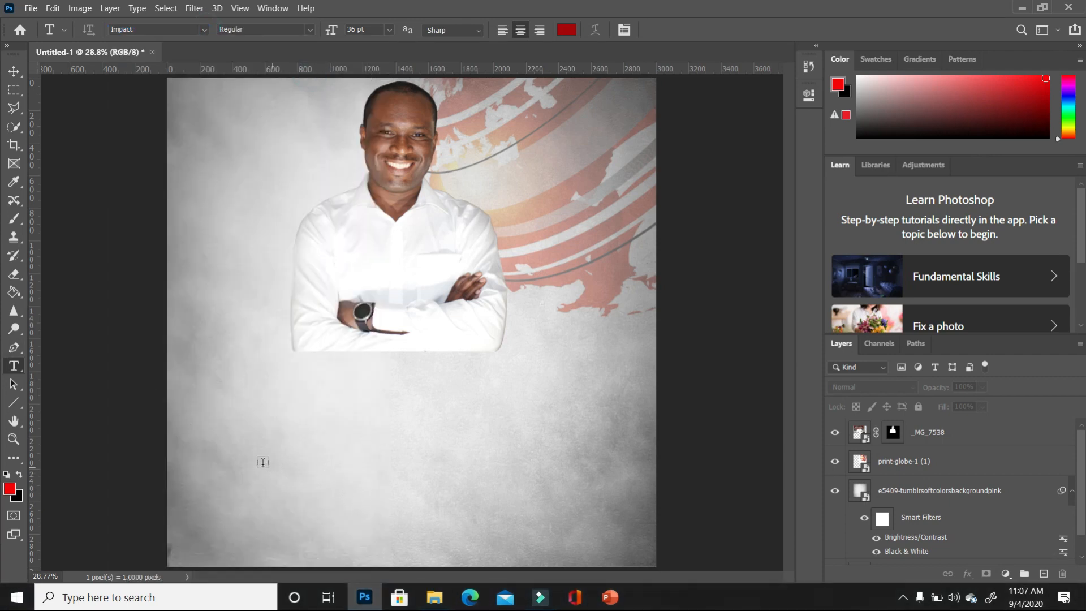
pyautogui.click(239, 441)
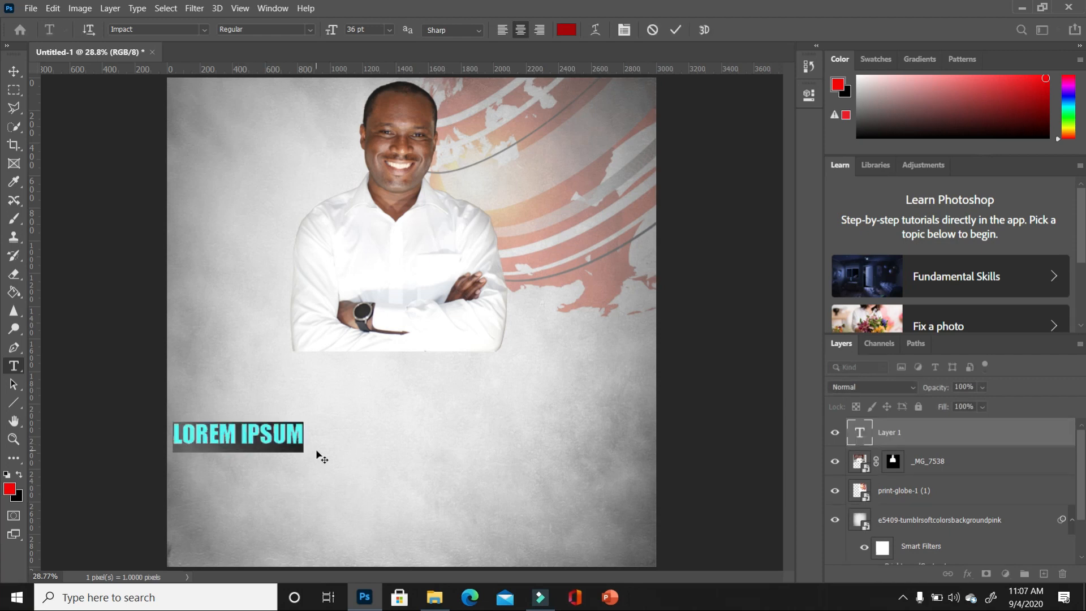
pyautogui.write('B')
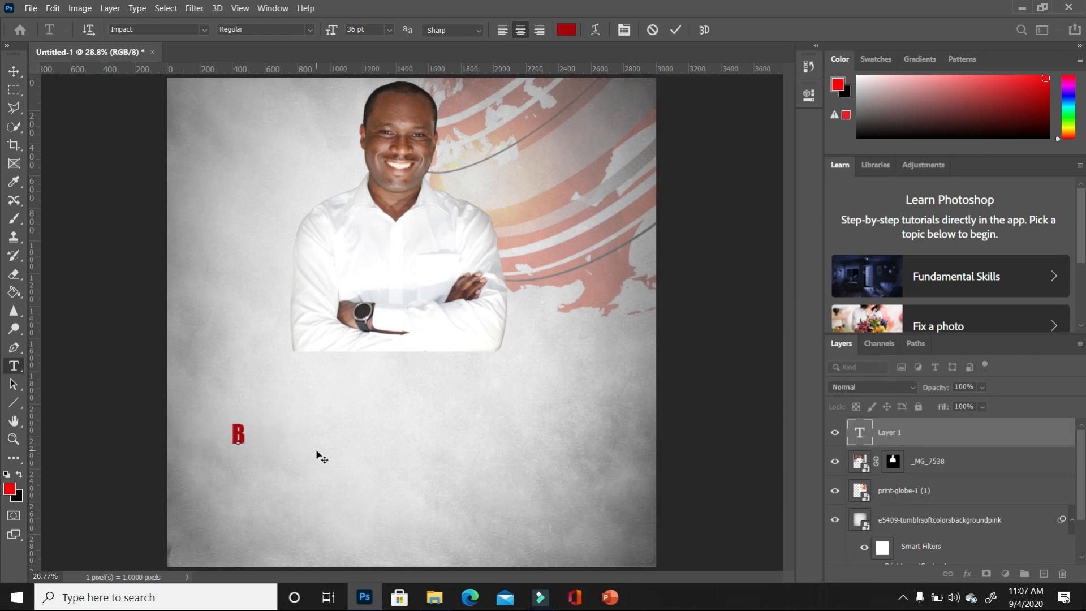
pyautogui.write('EHOLD')
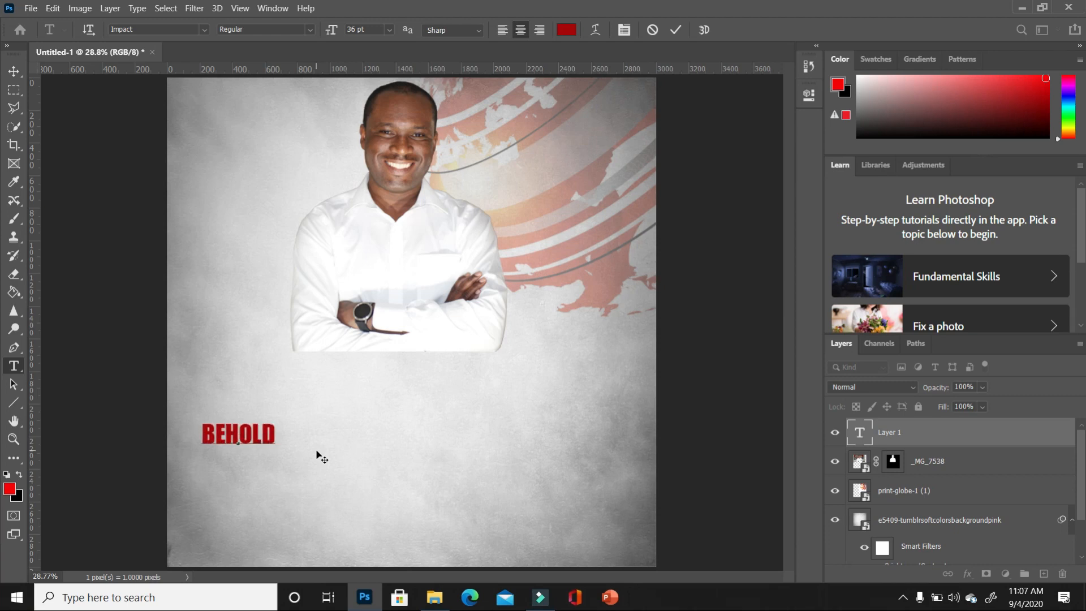
pyautogui.click(13, 71)
pyautogui.moveTo(275, 422); pyautogui.dragTo(641, 272)
pyautogui.moveTo(505, 373); pyautogui.dragTo(496, 364)
pyautogui.press('Return')
# - Retype the title as 'Behold' and scale it up with Free Transform
pyautogui.doubleClick(611, 332)
pyautogui.hotkey('ctrl', 'Return')
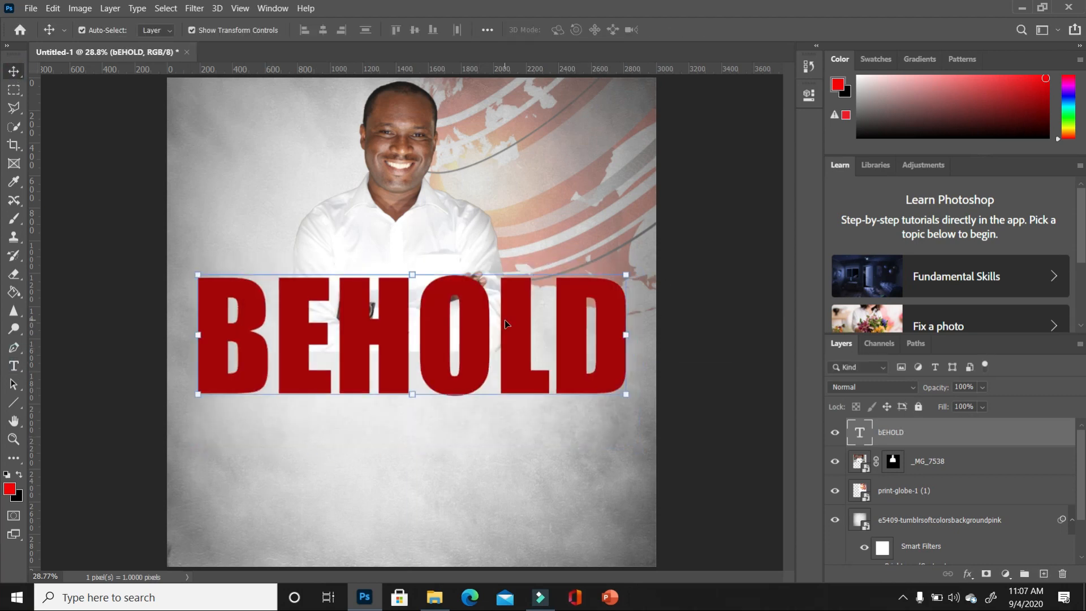
pyautogui.click(809, 95)
pyautogui.doubleClick(468, 315)
pyautogui.write('Behold')
pyautogui.hotkey('ctrl', 'Return')
pyautogui.hotkey('ctrl', 't')
pyautogui.moveTo(598, 297); pyautogui.dragTo(639, 251)
pyautogui.press('Return')
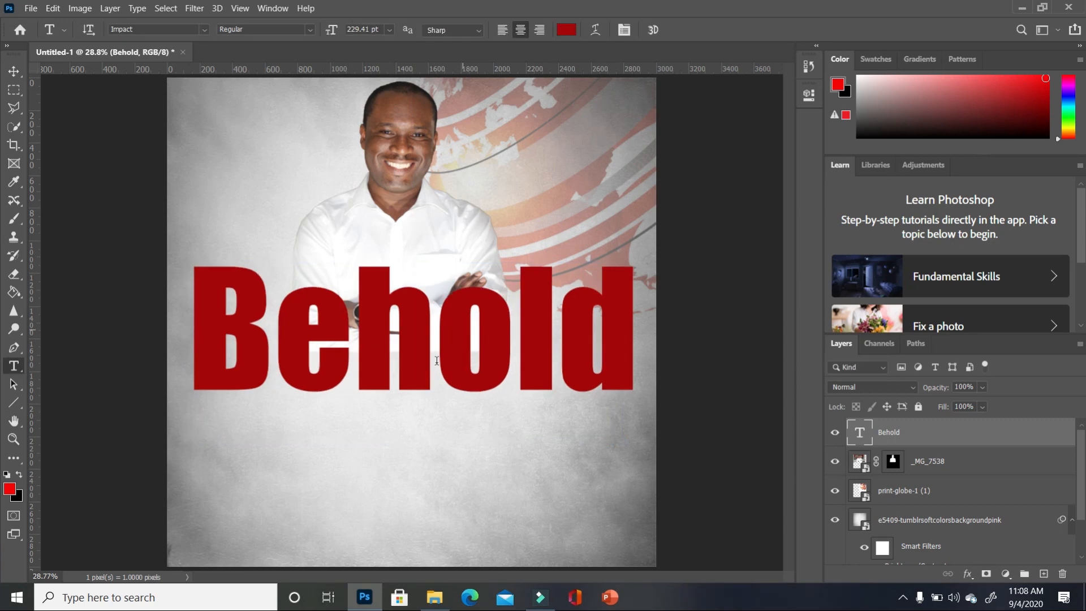
# - Set the Behold title's font size to 230 pt
pyautogui.click(631, 354)
pyautogui.moveTo(592, 345); pyautogui.dragTo(165, 316)
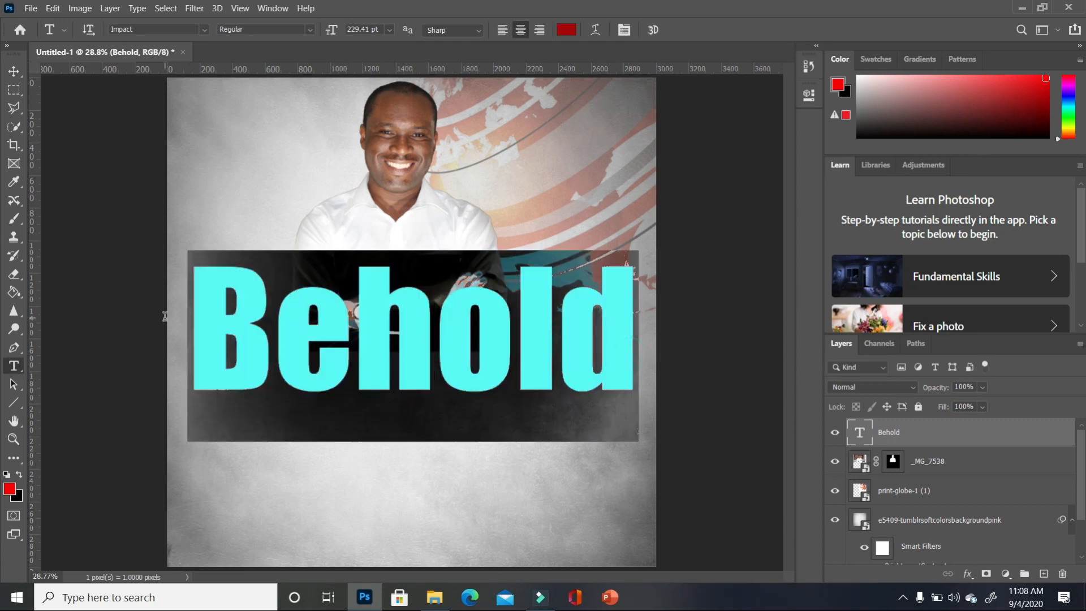
pyautogui.click(379, 27)
pyautogui.write('23')
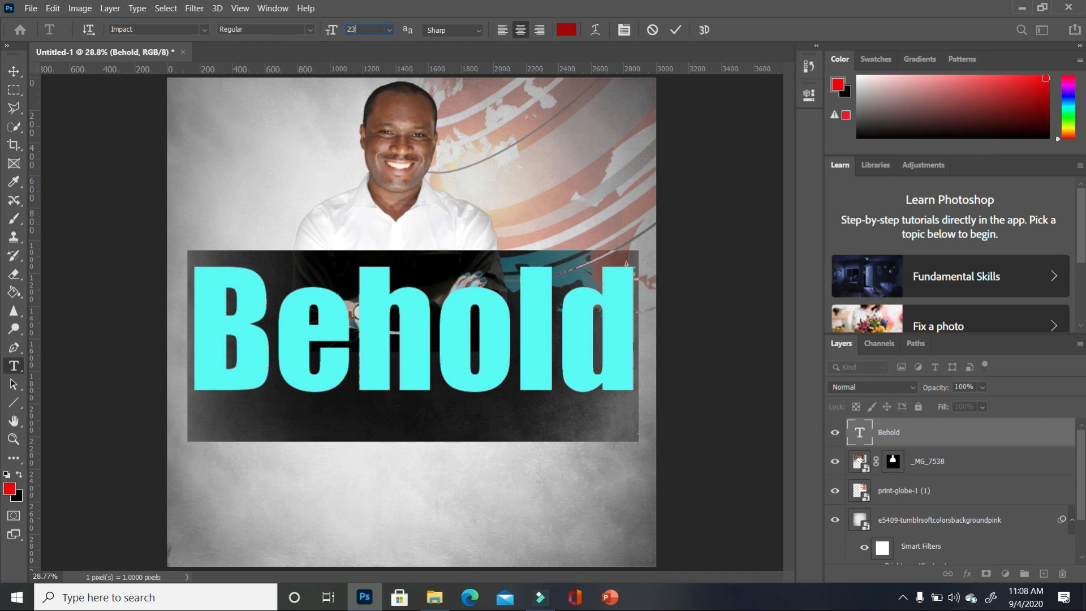
pyautogui.write('0')
pyautogui.press('Return')
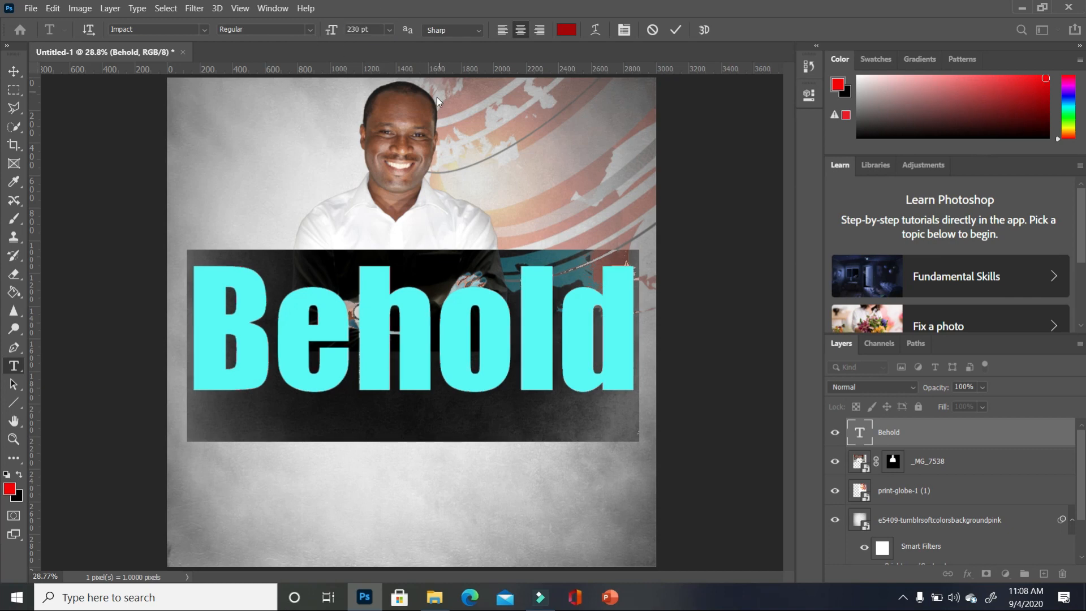
pyautogui.click(313, 30)
pyautogui.click(310, 31)
pyautogui.click(14, 72)
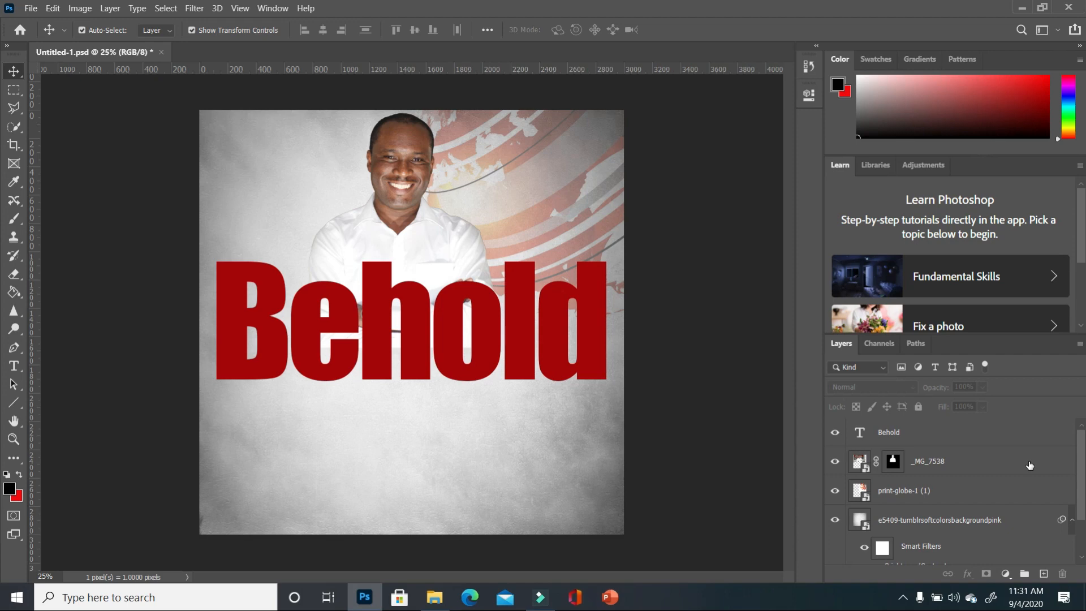
# - Duplicate the Behold layer and rename the copy 'Behold Red'
pyautogui.click(995, 439)
pyautogui.moveTo(1056, 448); pyautogui.dragTo(1045, 575)
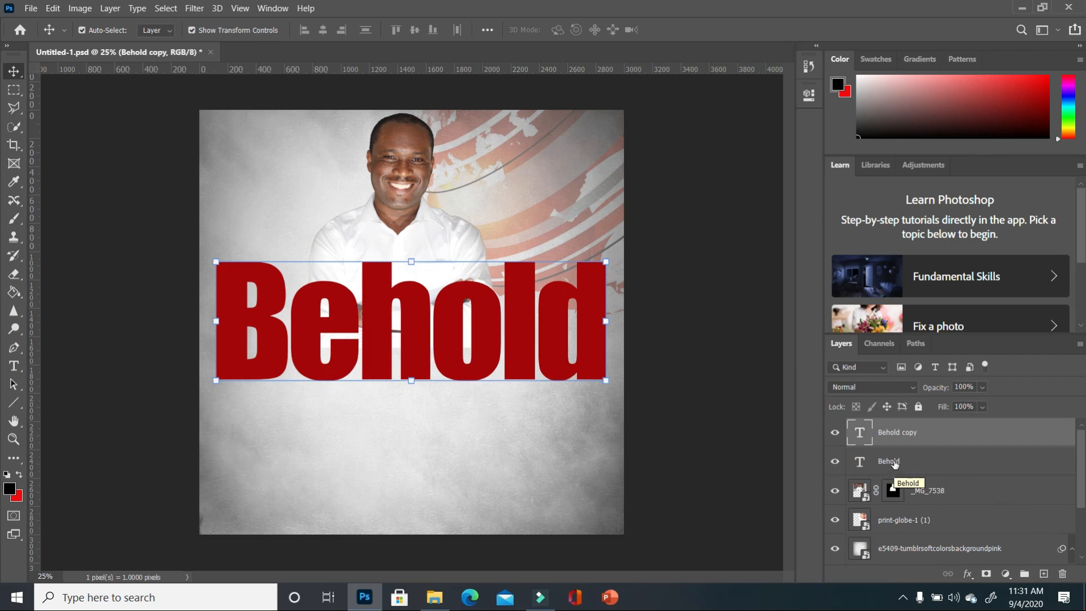
pyautogui.doubleClick(916, 434)
pyautogui.moveTo(919, 442); pyautogui.dragTo(904, 441)
pyautogui.write('Red')
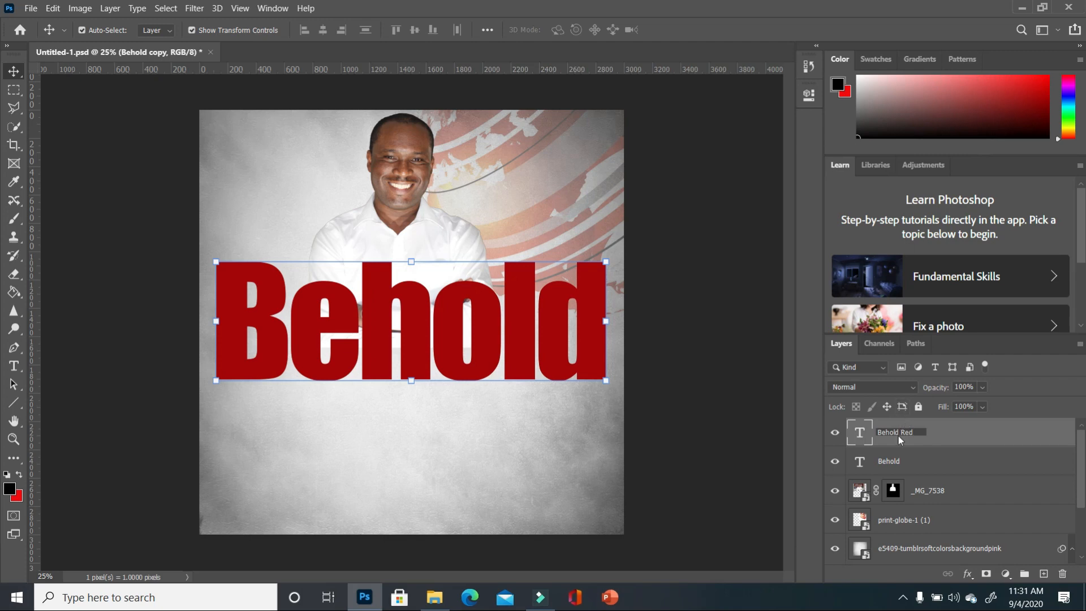
pyautogui.press('Return')
# - Rename the original Behold layer 'Behold Black'
pyautogui.doubleClick(902, 463)
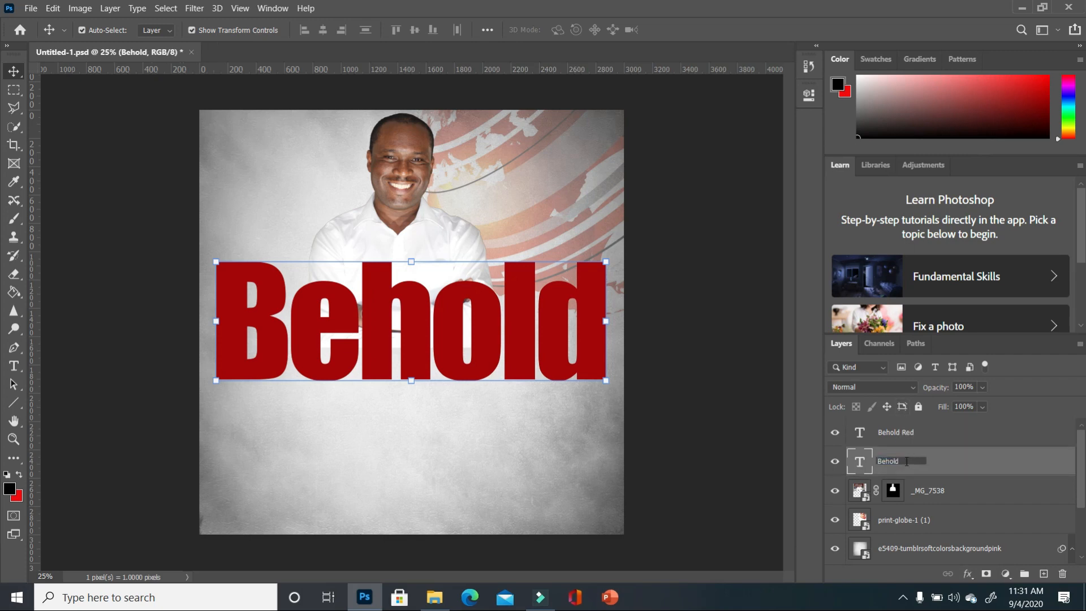
pyautogui.write('Black')
pyautogui.press('Return')
pyautogui.click(936, 433)
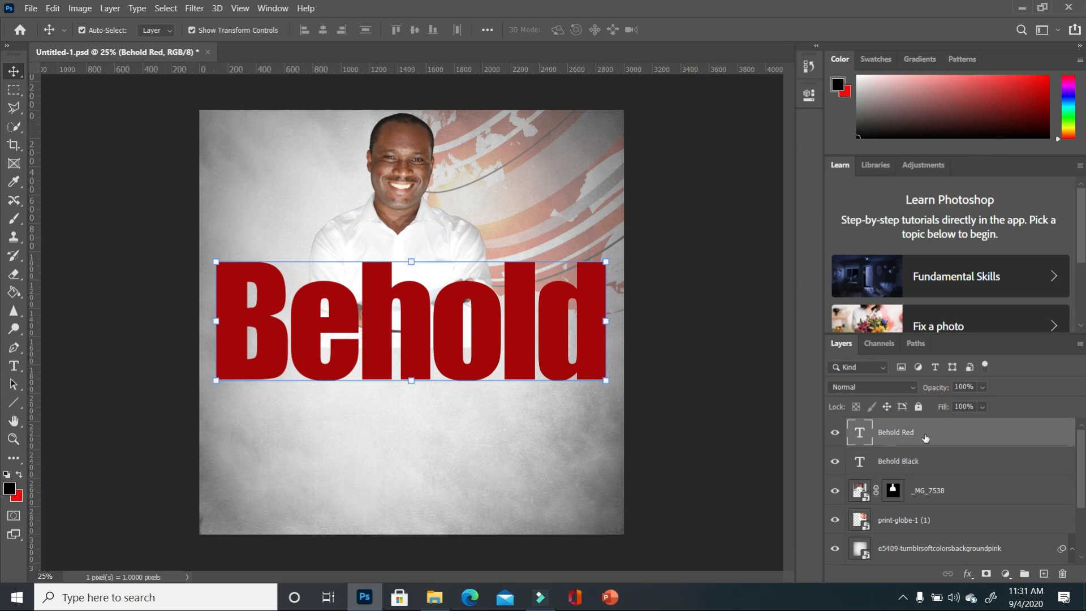
pyautogui.doubleClick(1066, 439)
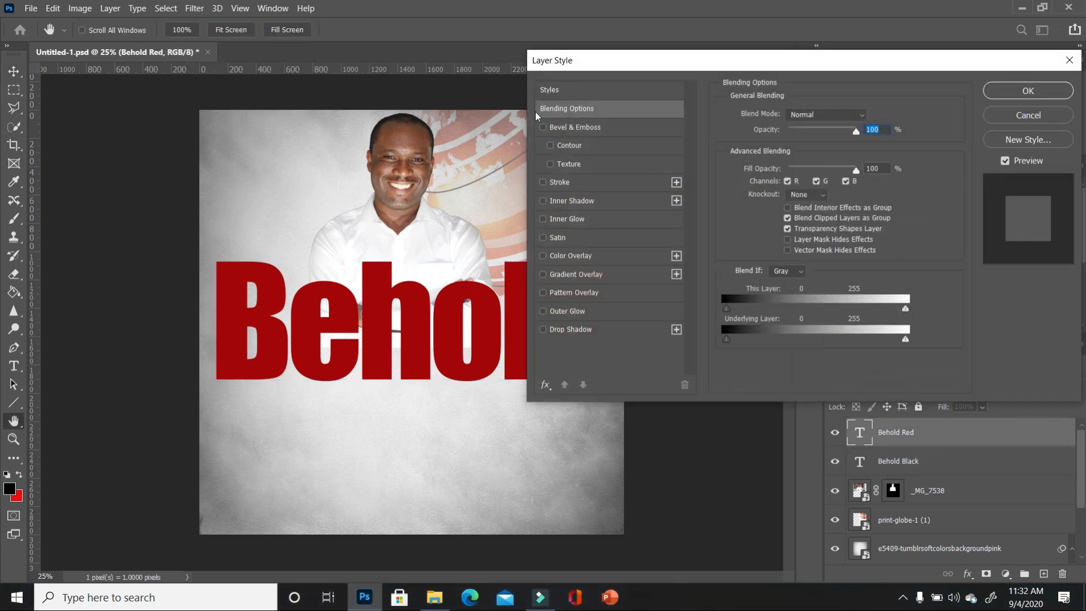
# - Enable Bevel & Emboss, Stroke, Inner Shadow and Drop Shadow on the Behold Red title
pyautogui.click(544, 128)
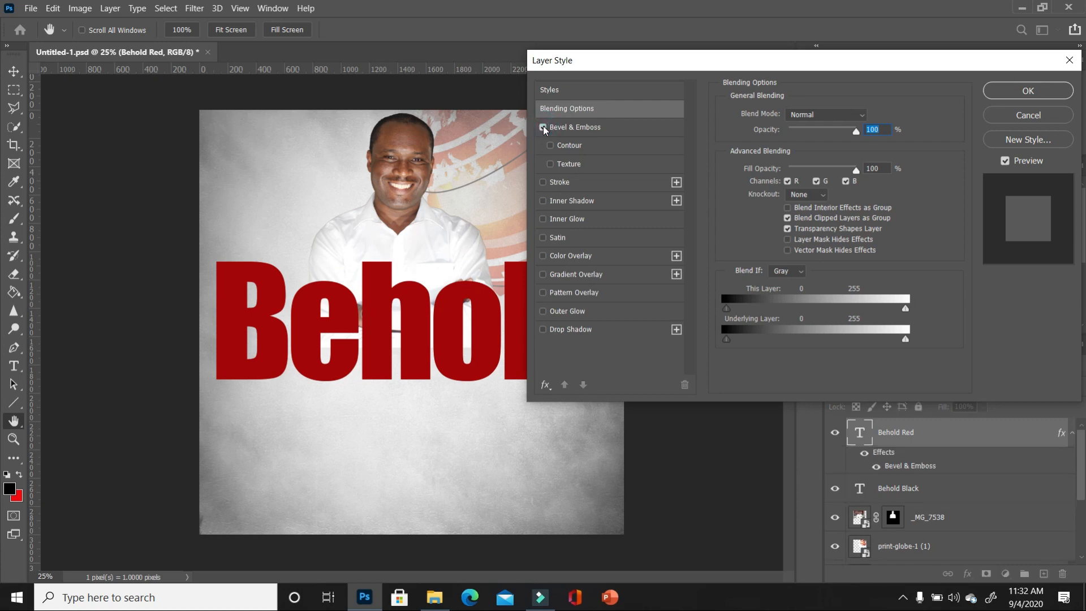
pyautogui.click(543, 183)
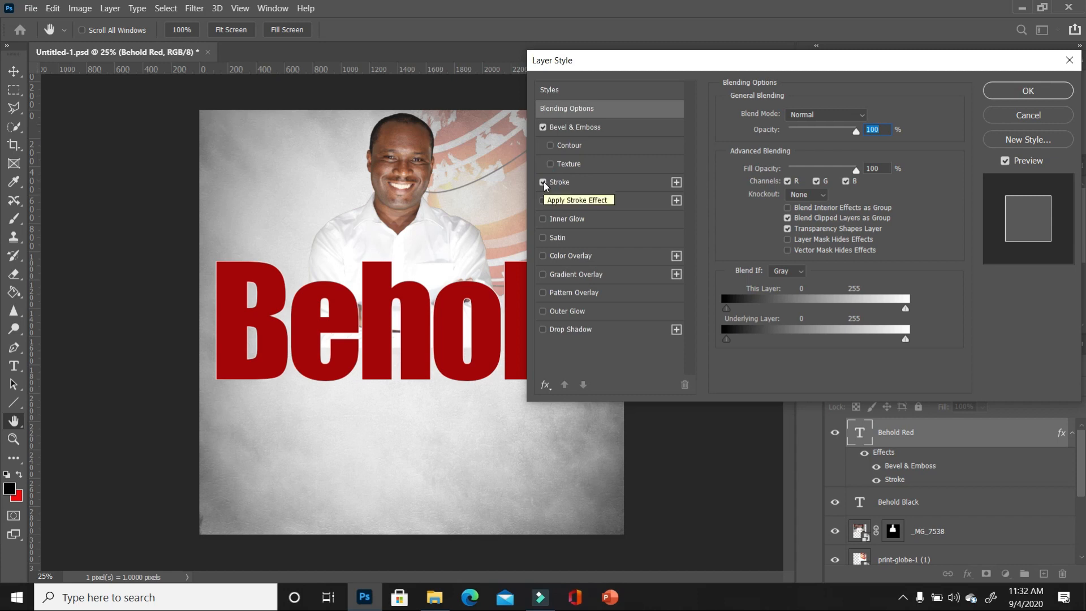
pyautogui.click(543, 201)
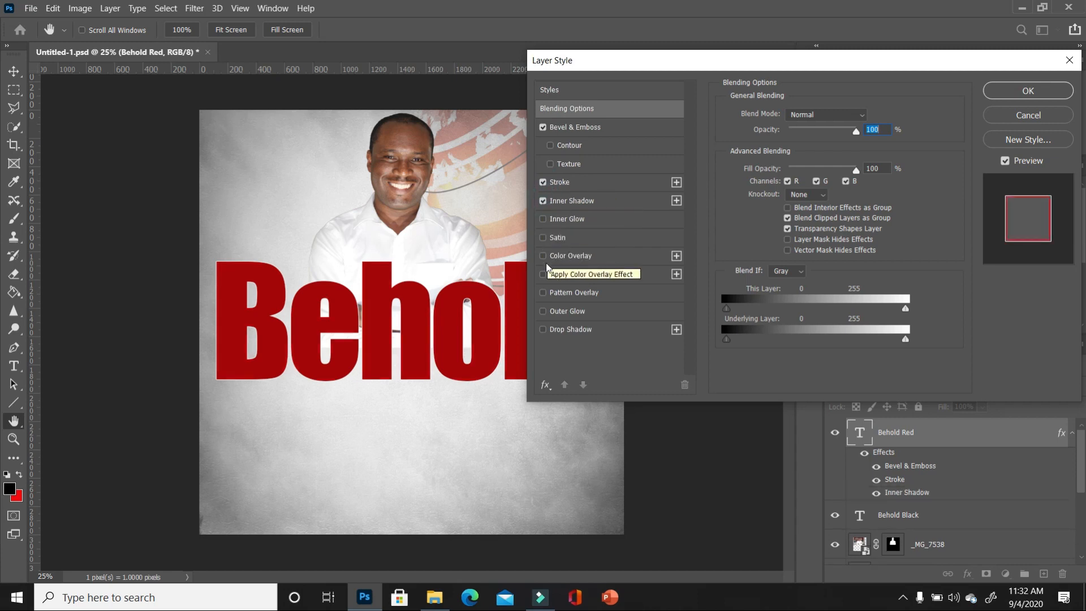
pyautogui.click(544, 330)
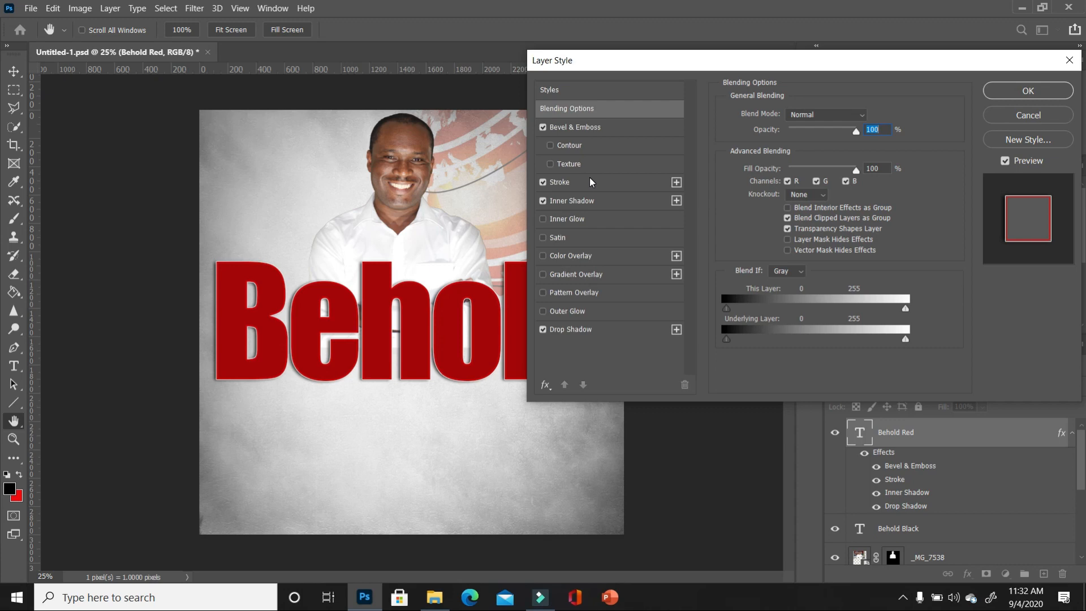
pyautogui.click(647, 135)
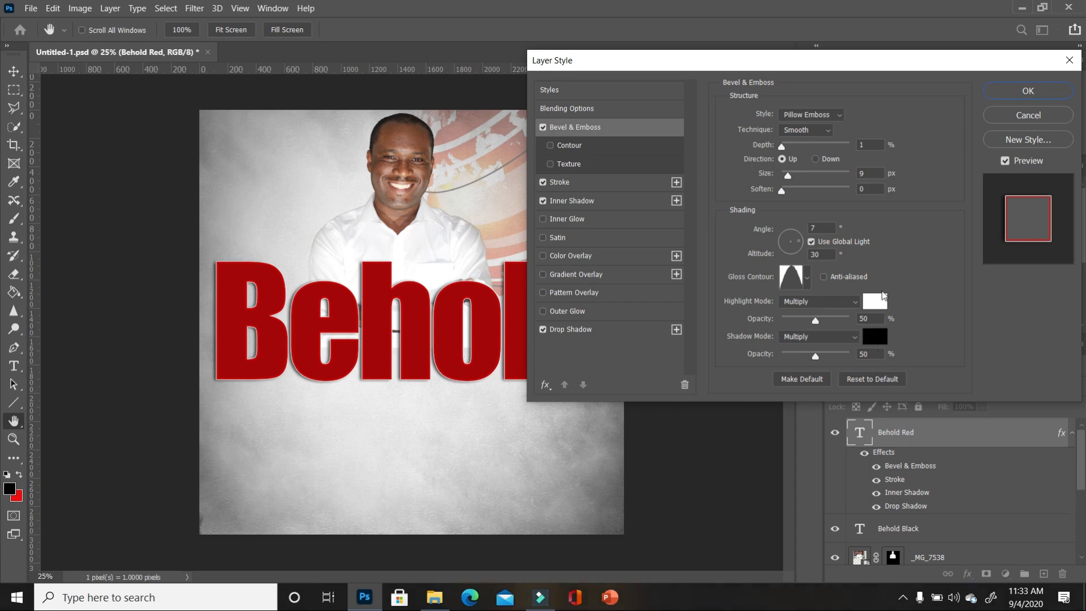
# - Keep Behold Red's stroke outside, review its inner and drop shadow (77%, 16 px, 24 px), and apply
pyautogui.click(631, 183)
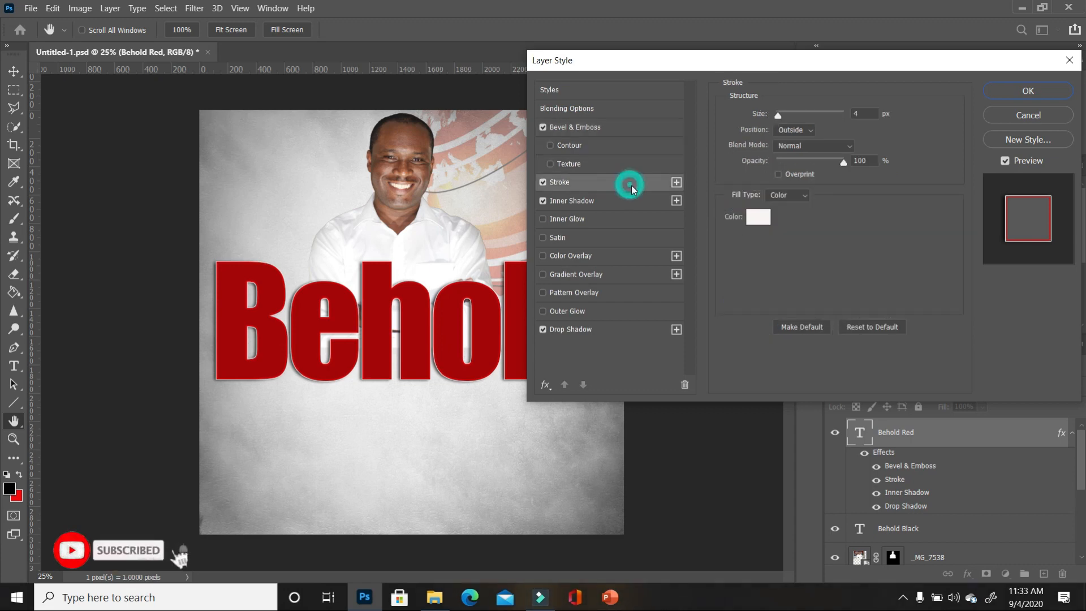
pyautogui.click(809, 132)
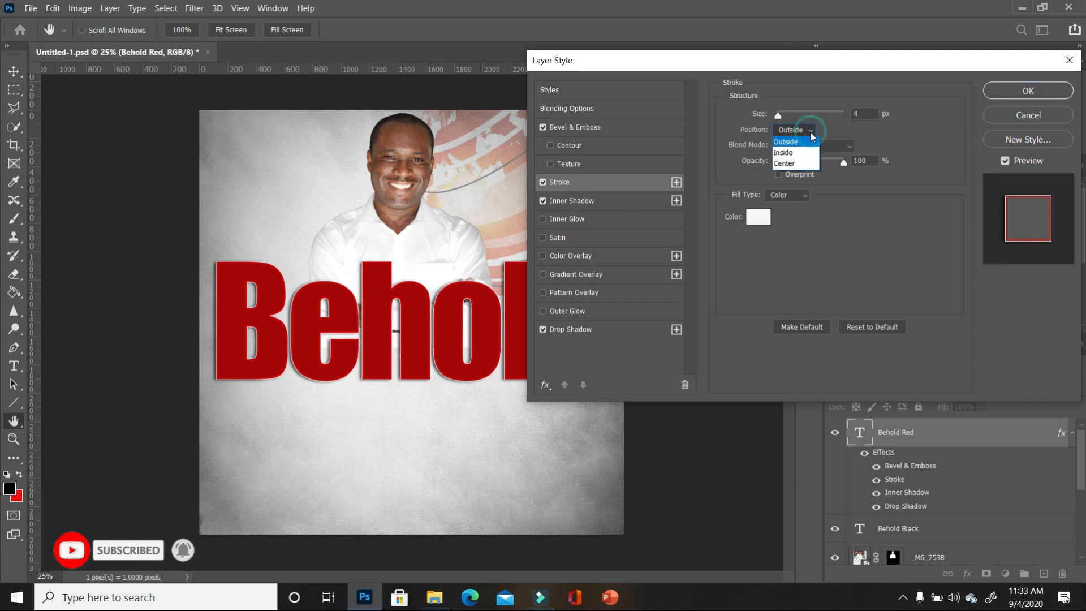
pyautogui.click(789, 153)
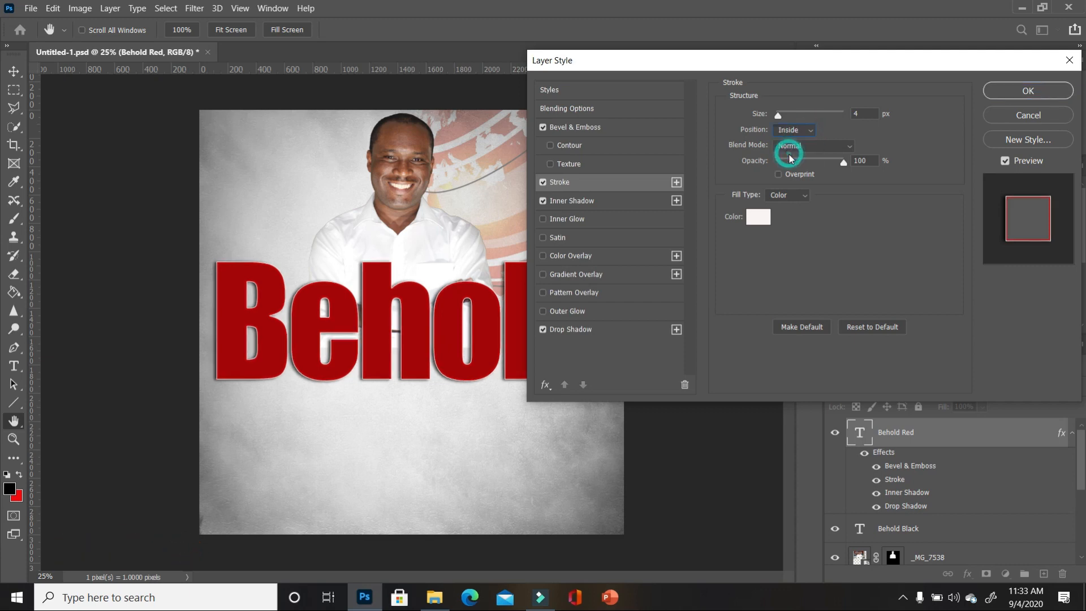
pyautogui.click(809, 131)
pyautogui.click(798, 142)
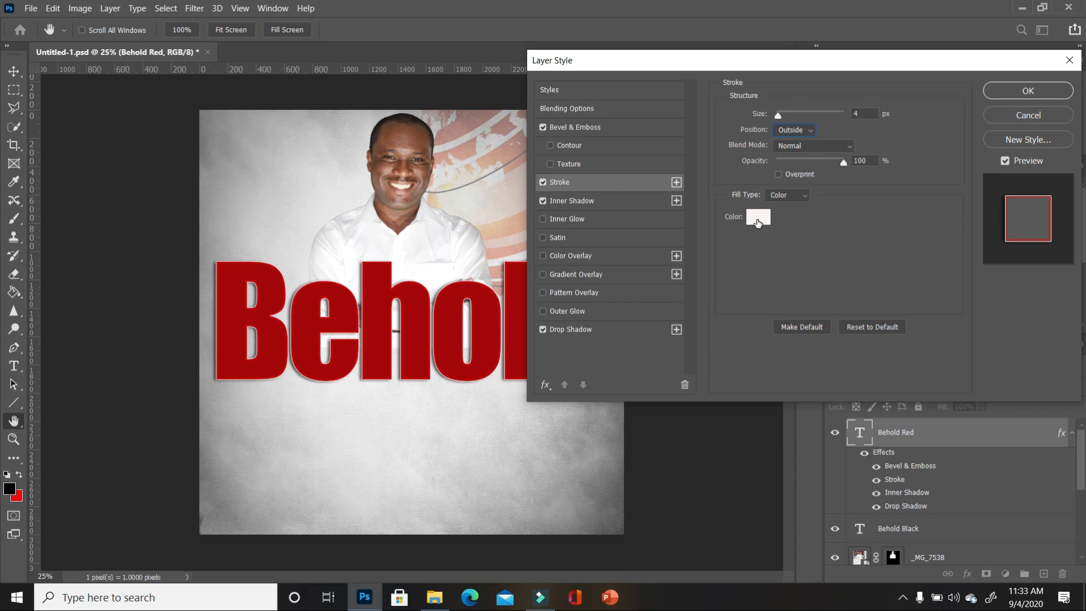
pyautogui.click(633, 204)
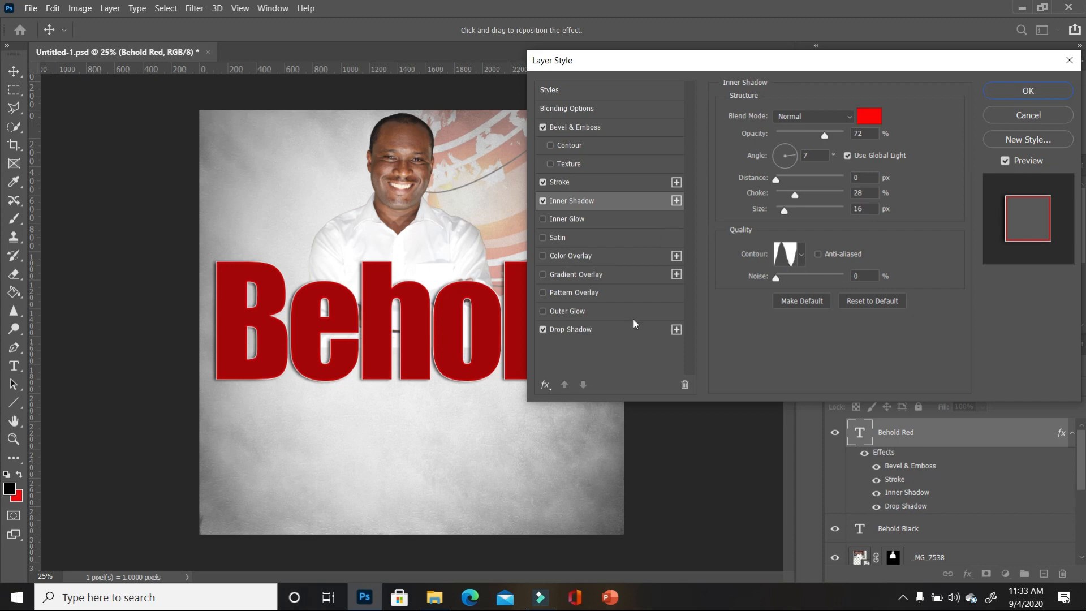
pyautogui.click(627, 333)
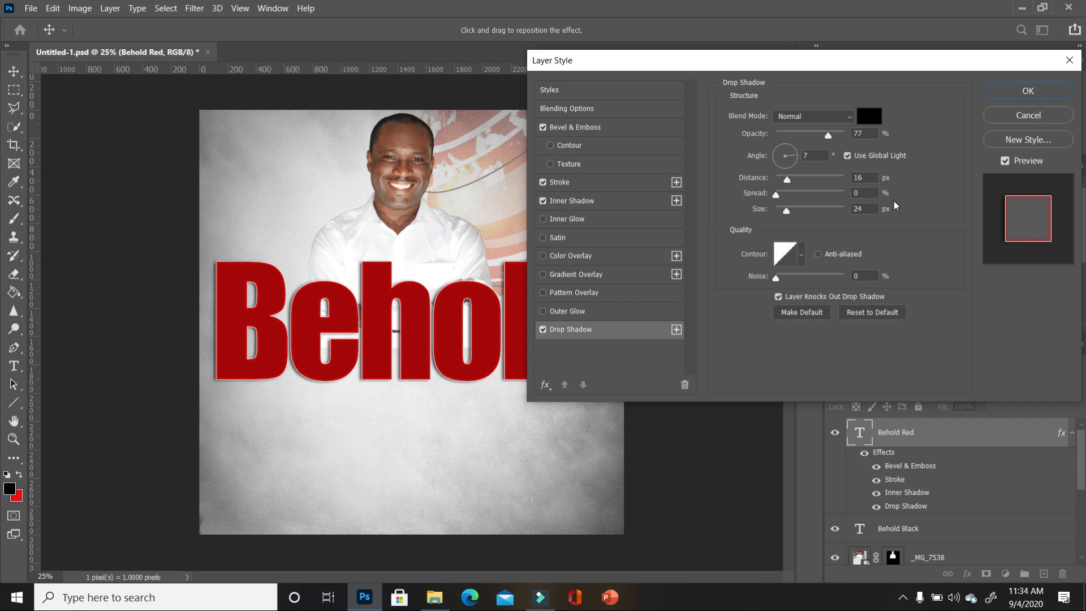
pyautogui.click(1032, 96)
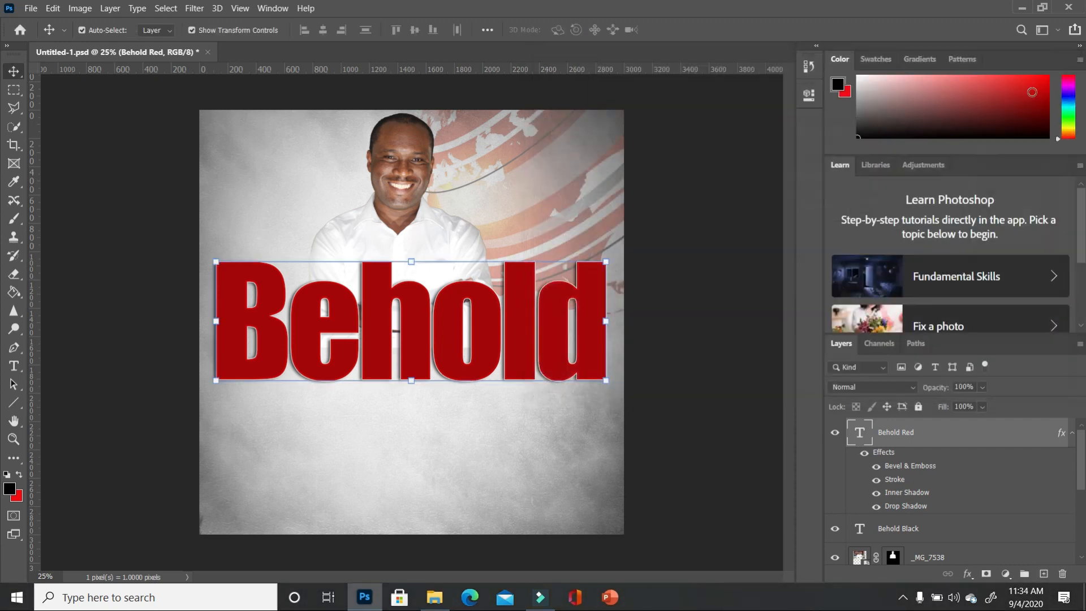
# - Duplicate Behold Red, rename the copy 'Behold Black', and hide it
pyautogui.click(836, 530)
pyautogui.moveTo(1017, 440); pyautogui.dragTo(1046, 576)
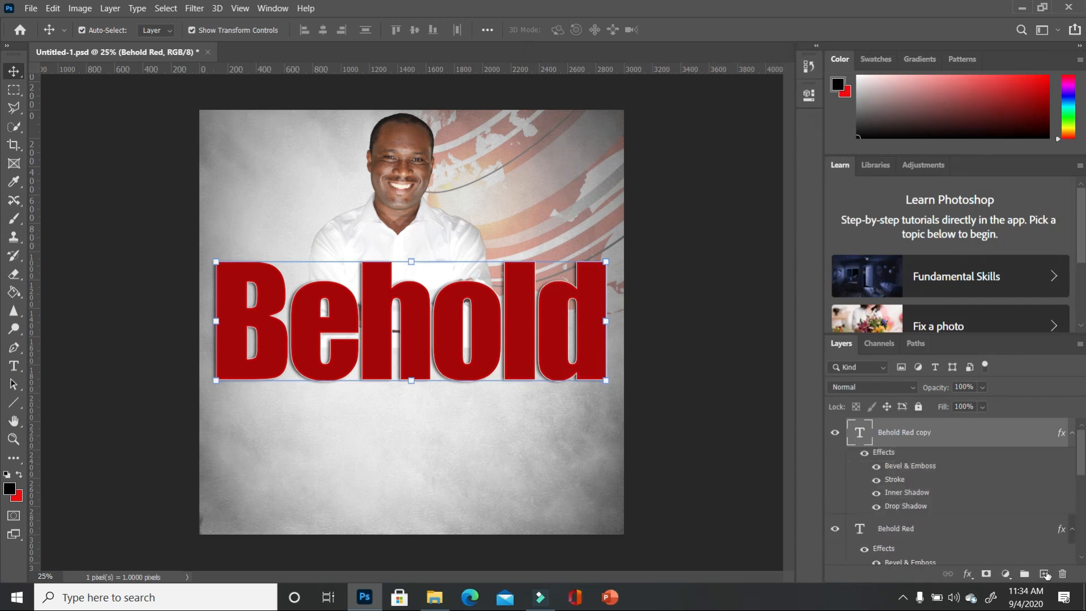
pyautogui.doubleClick(937, 433)
pyautogui.moveTo(933, 433); pyautogui.dragTo(911, 434)
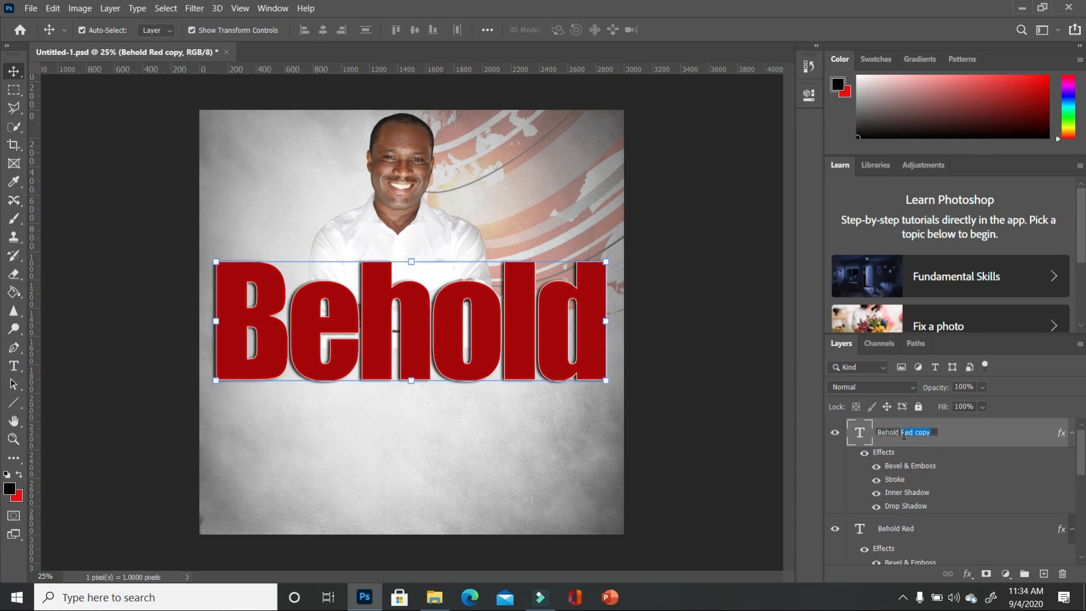
pyautogui.press('BackSpace')
pyautogui.write('Black')
pyautogui.press('Return')
pyautogui.click(835, 433)
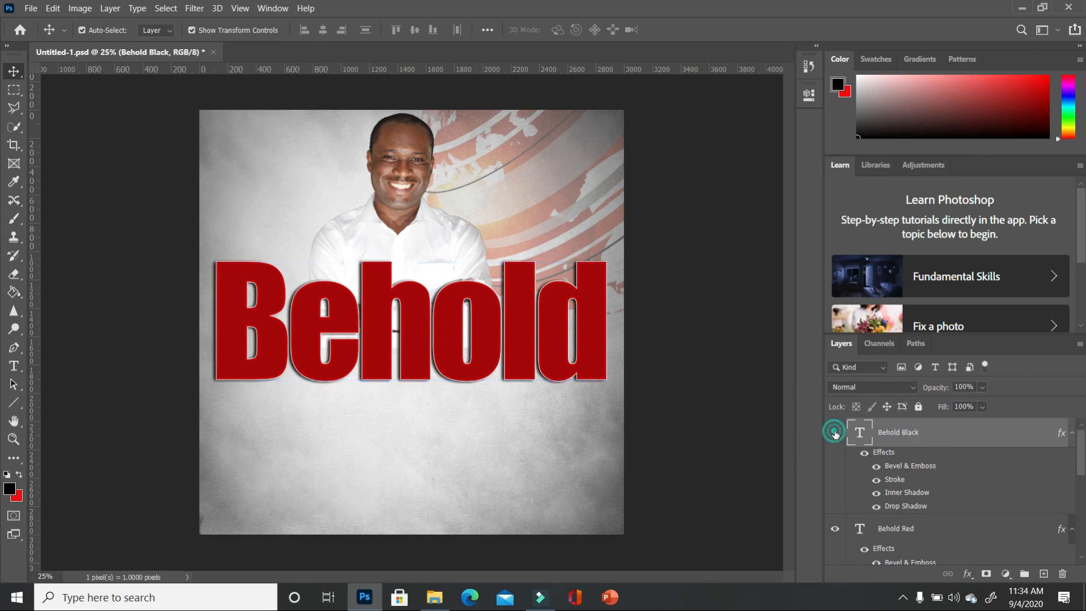
# - Convert the Behold Red layer into a smart object
pyautogui.click(917, 534)
pyautogui.scroll(-1, 917, 534)
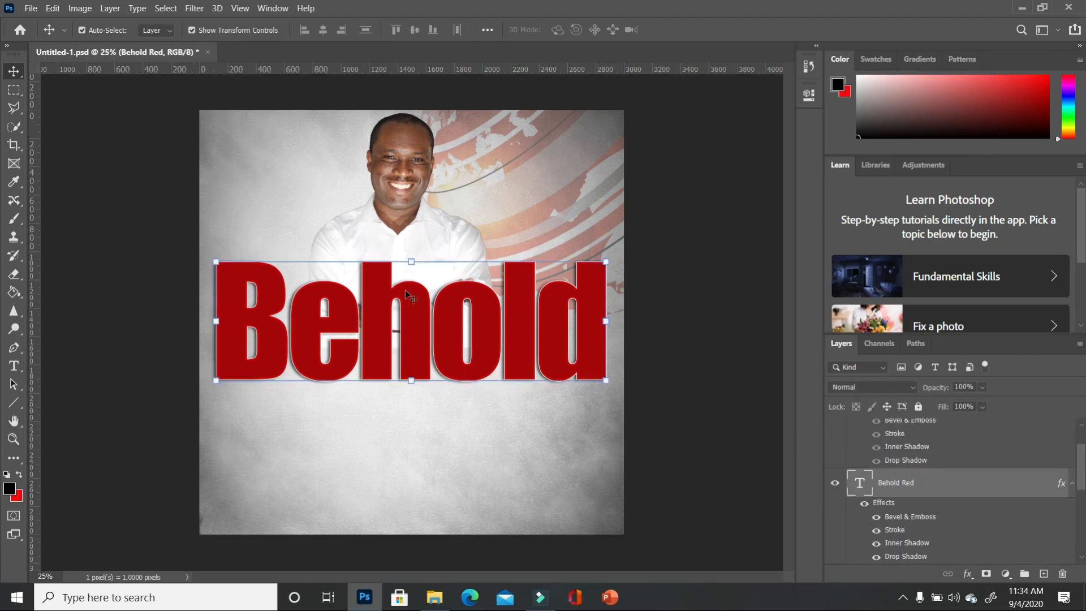
pyautogui.rightClick(978, 485)
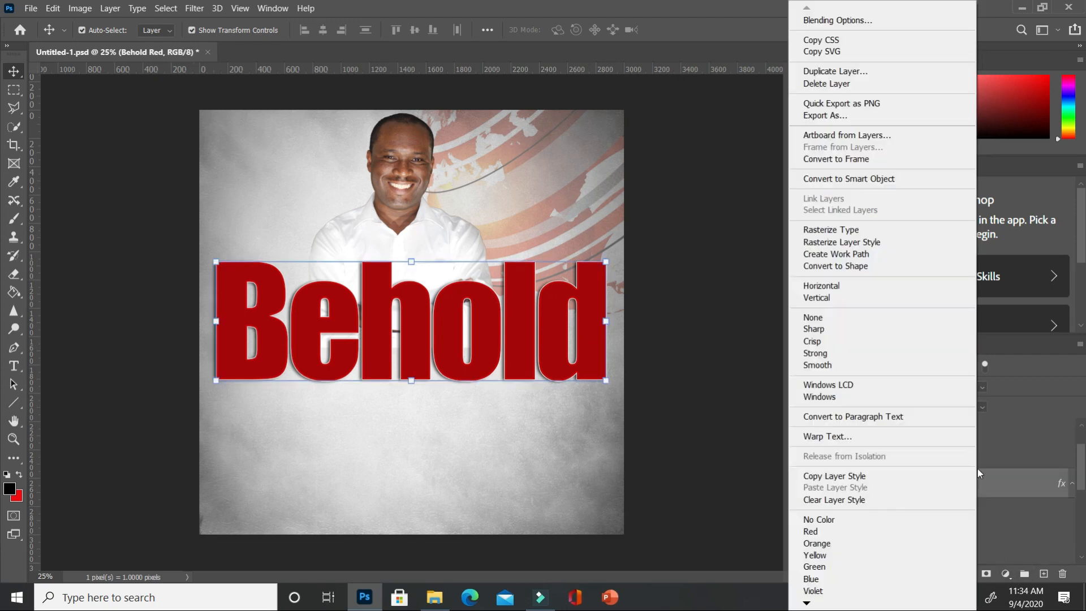
pyautogui.click(875, 184)
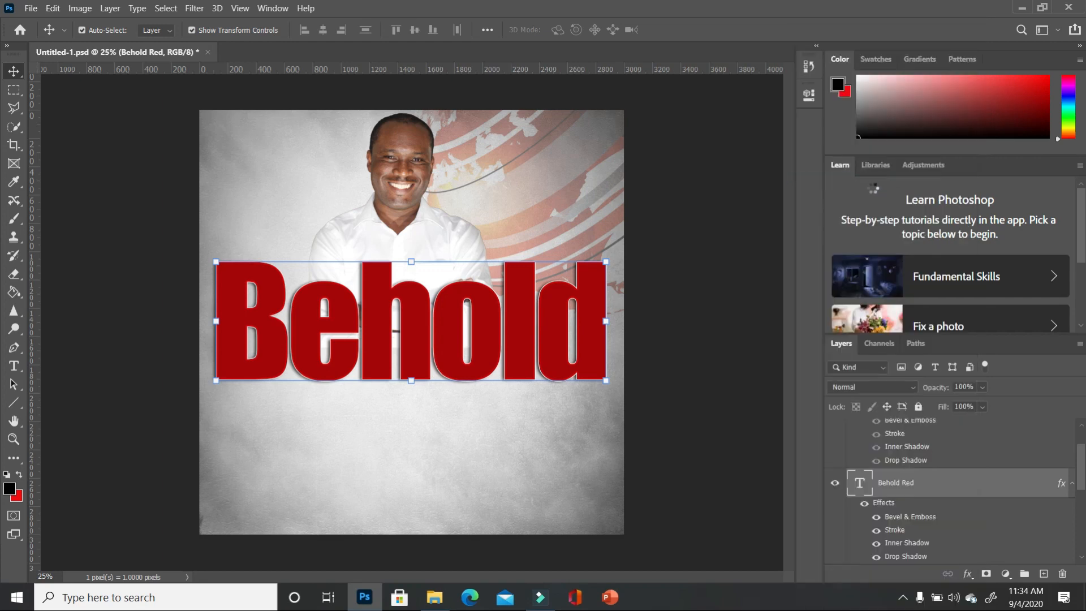
# - Draw a Polygonal Lasso selection around the upper part of Behold, cut along a diagonal
pyautogui.click(14, 108)
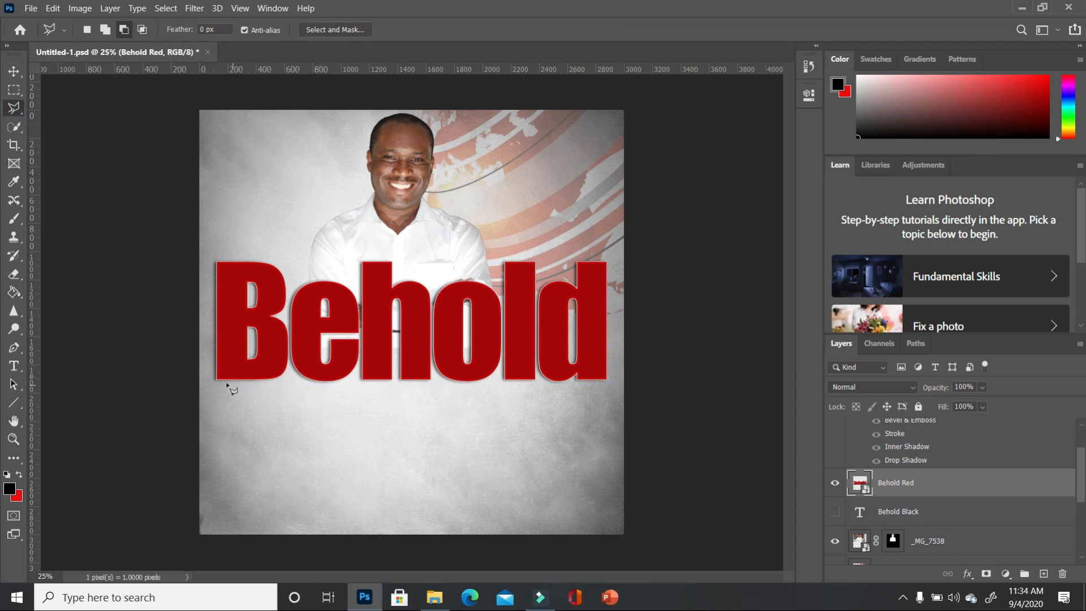
pyautogui.click(205, 384)
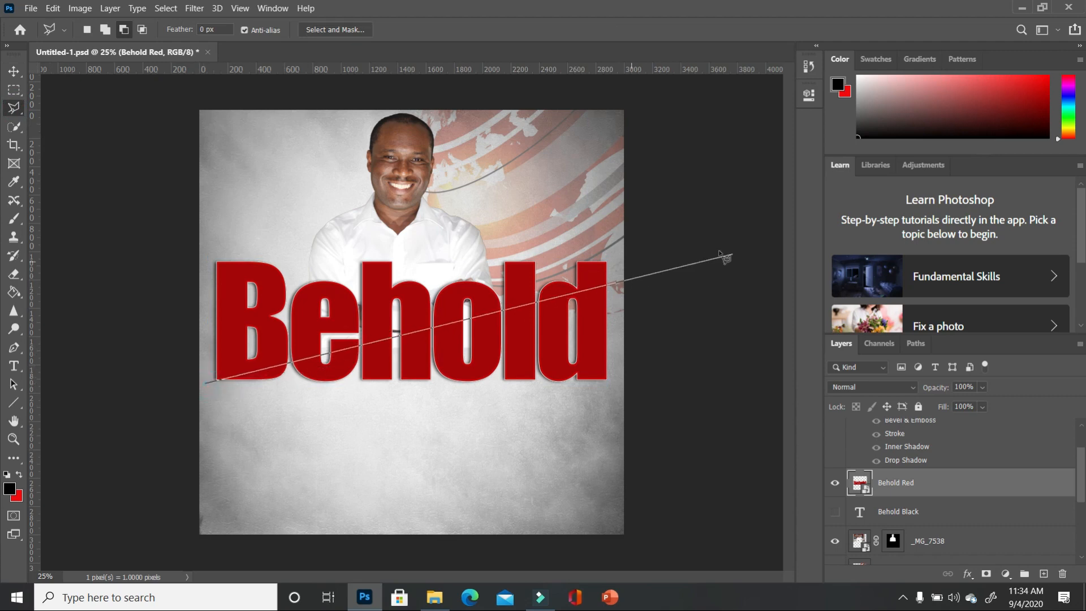
pyautogui.click(689, 264)
pyautogui.click(588, 232)
pyautogui.click(209, 252)
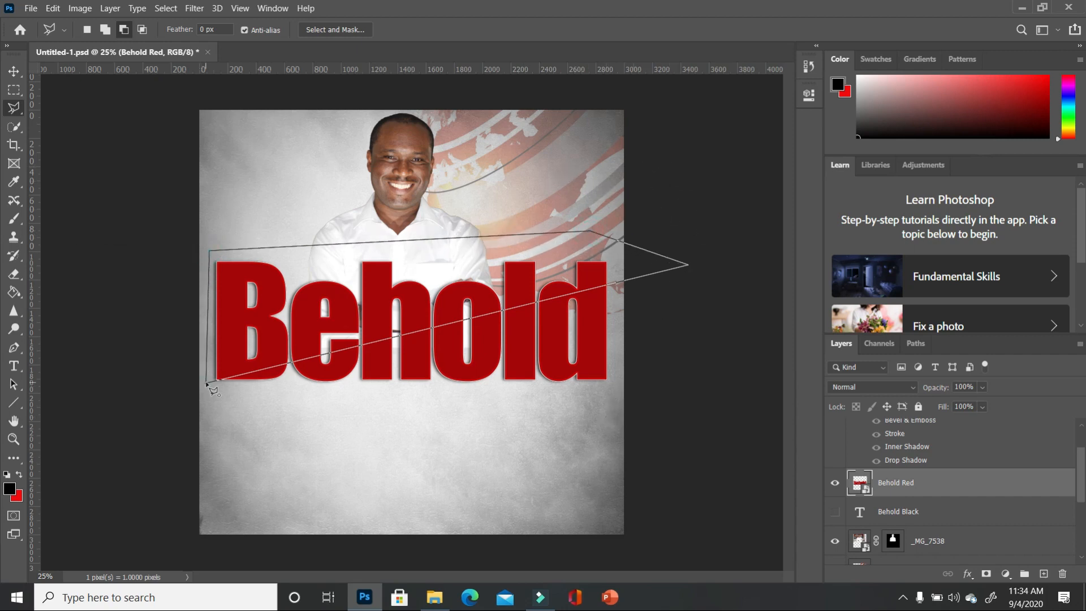
pyautogui.click(206, 384)
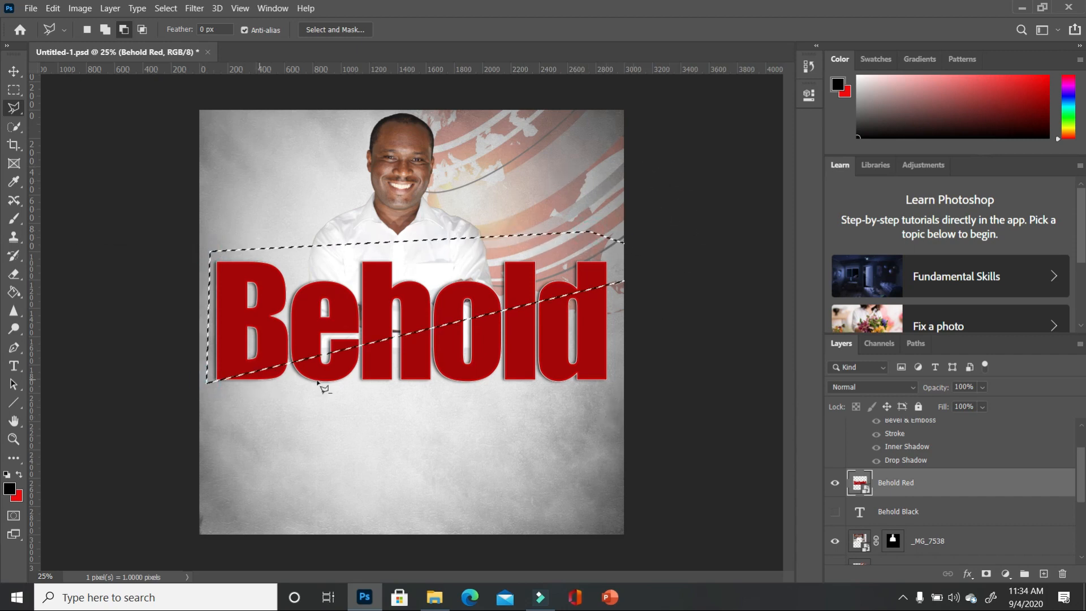
# - Copy the selection to a new layer with Layer Via Copy and hide Behold Red
pyautogui.rightClick(389, 304)
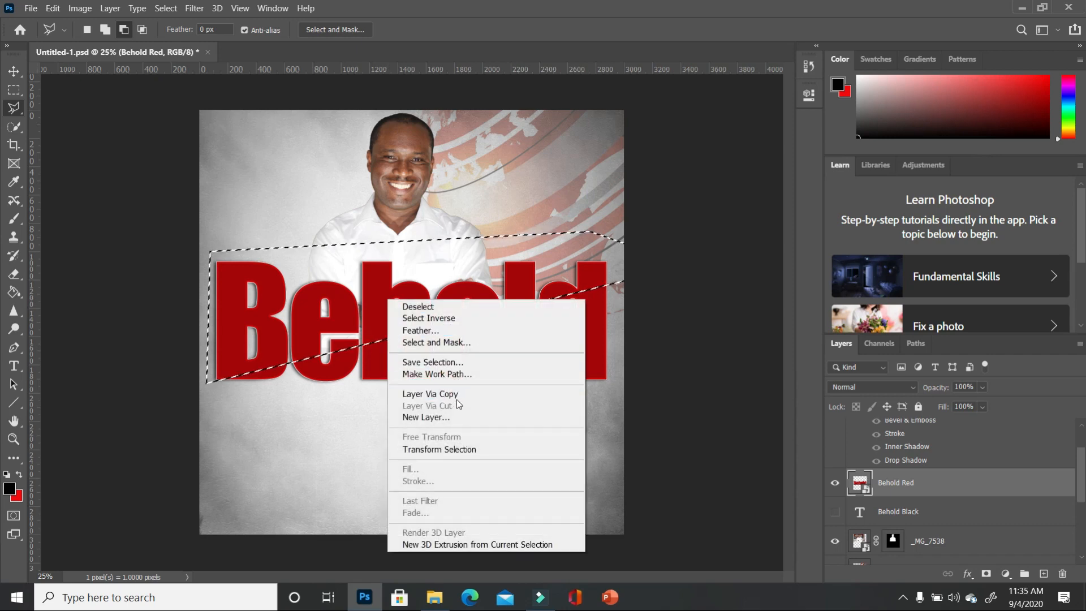
pyautogui.click(436, 394)
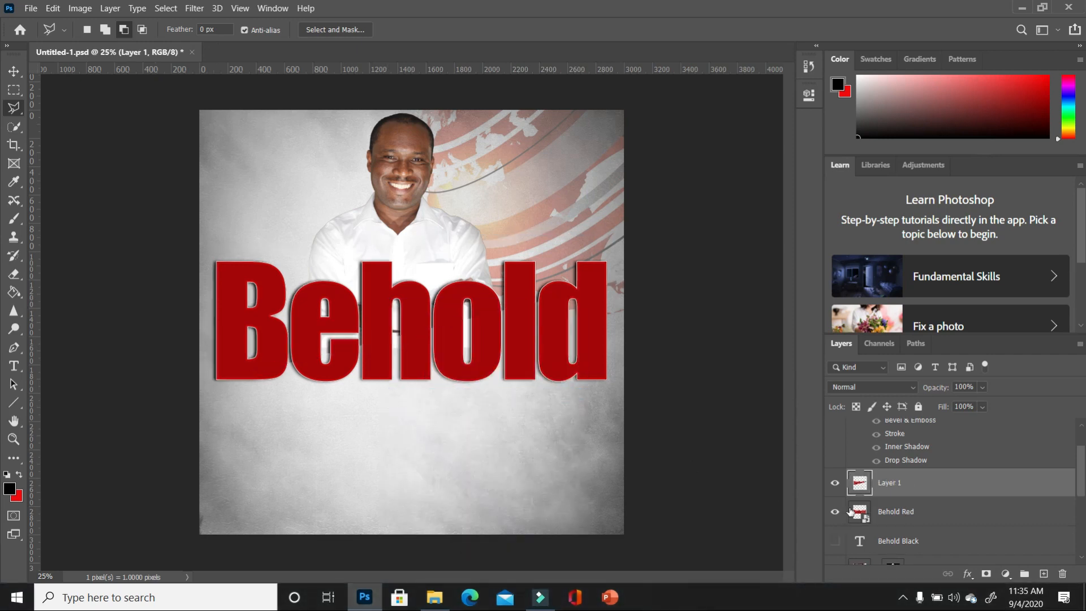
pyautogui.click(835, 513)
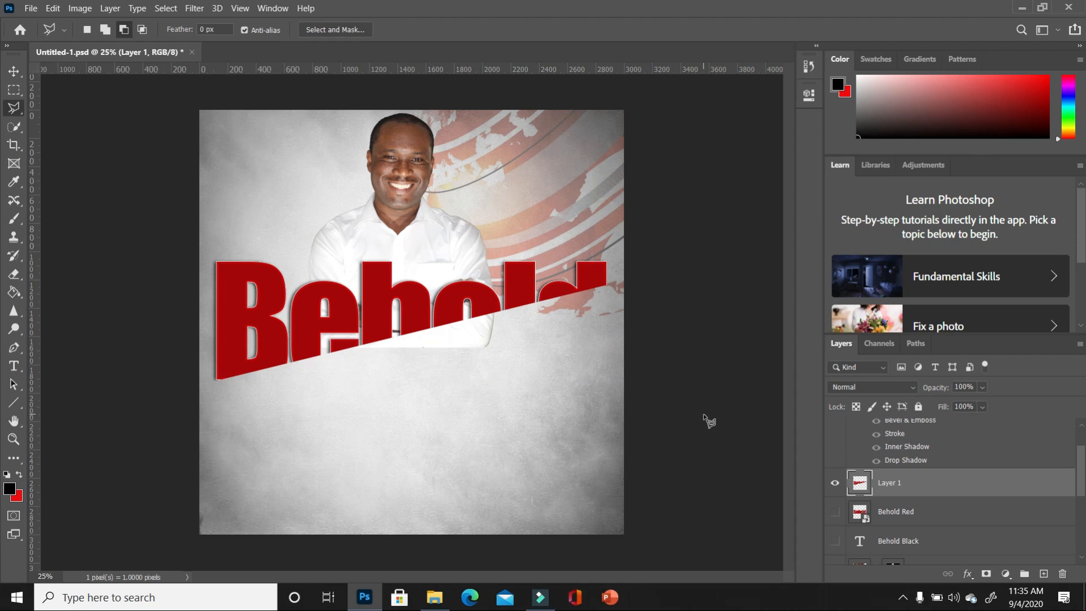
pyautogui.press('v')
pyautogui.scroll(2, 924, 482)
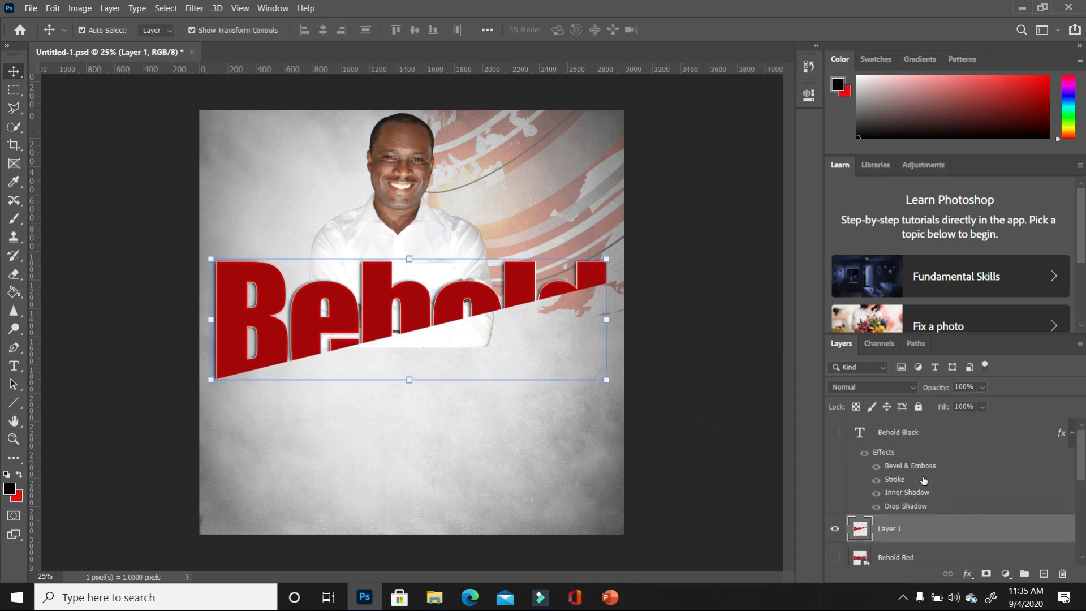
# - Show Behold Black and recolour its Behold text black
pyautogui.click(836, 434)
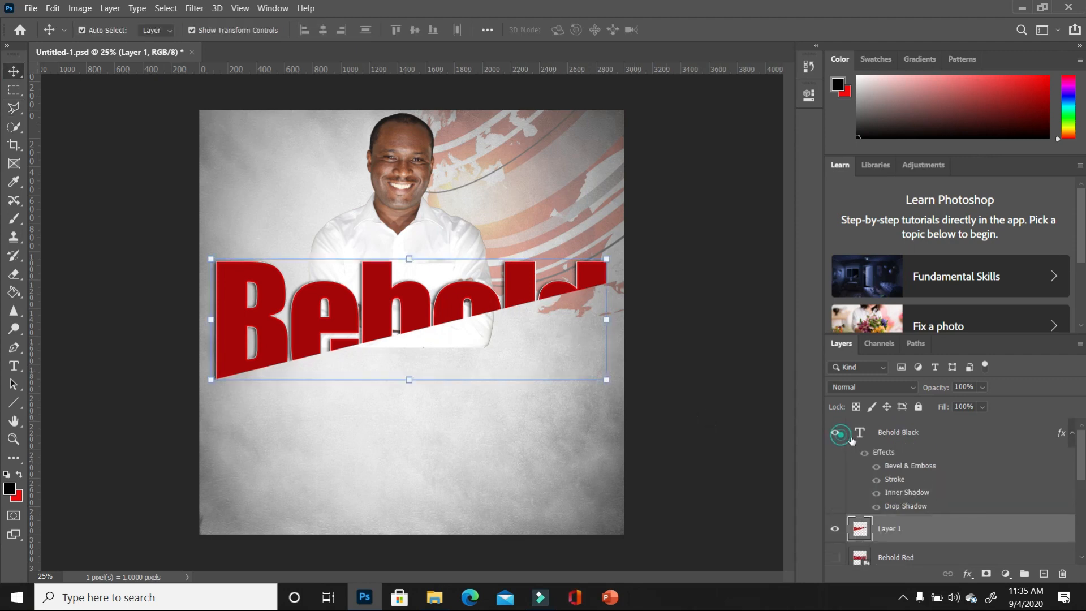
pyautogui.click(917, 436)
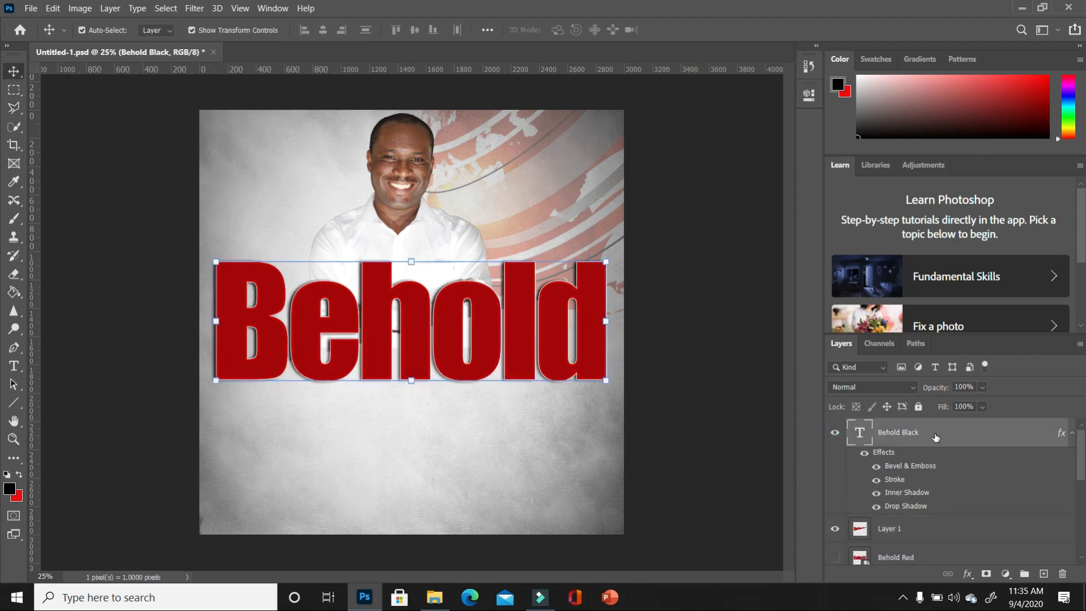
pyautogui.click(836, 529)
pyautogui.click(14, 366)
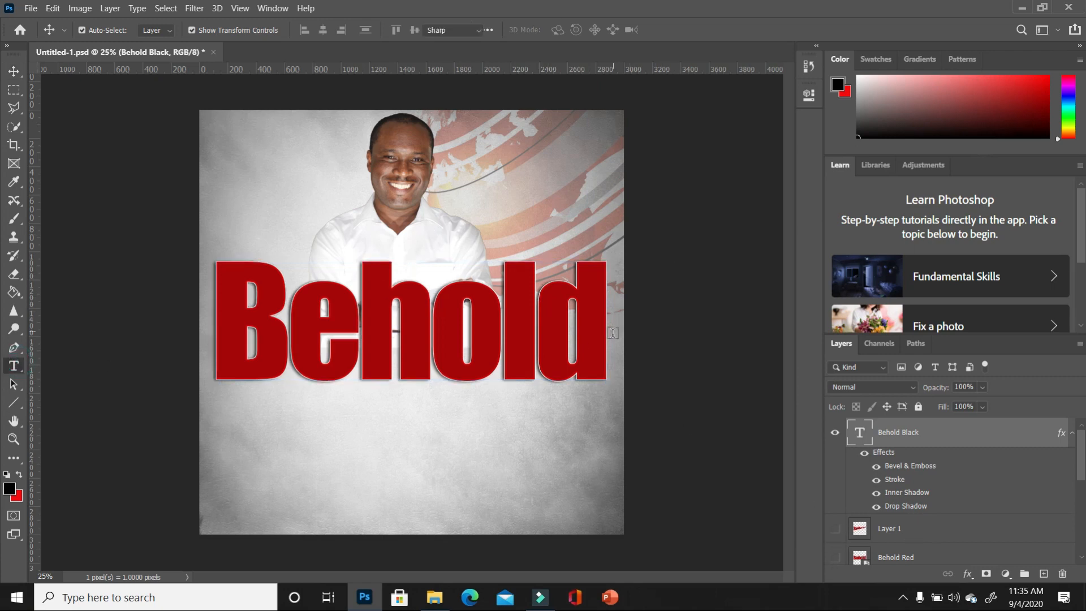
pyautogui.moveTo(607, 321); pyautogui.dragTo(199, 319)
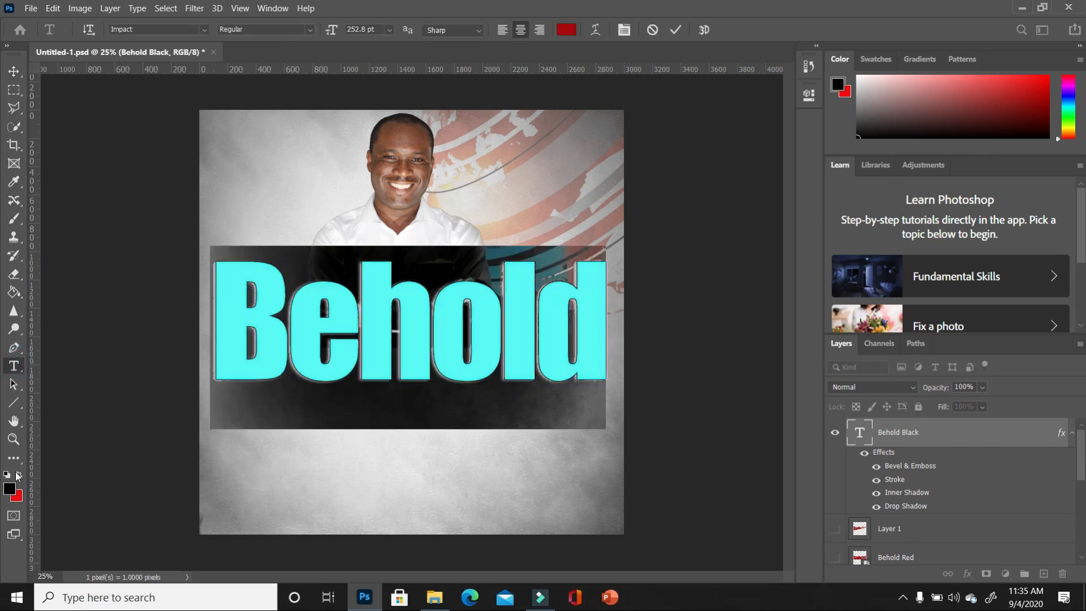
pyautogui.click(19, 475)
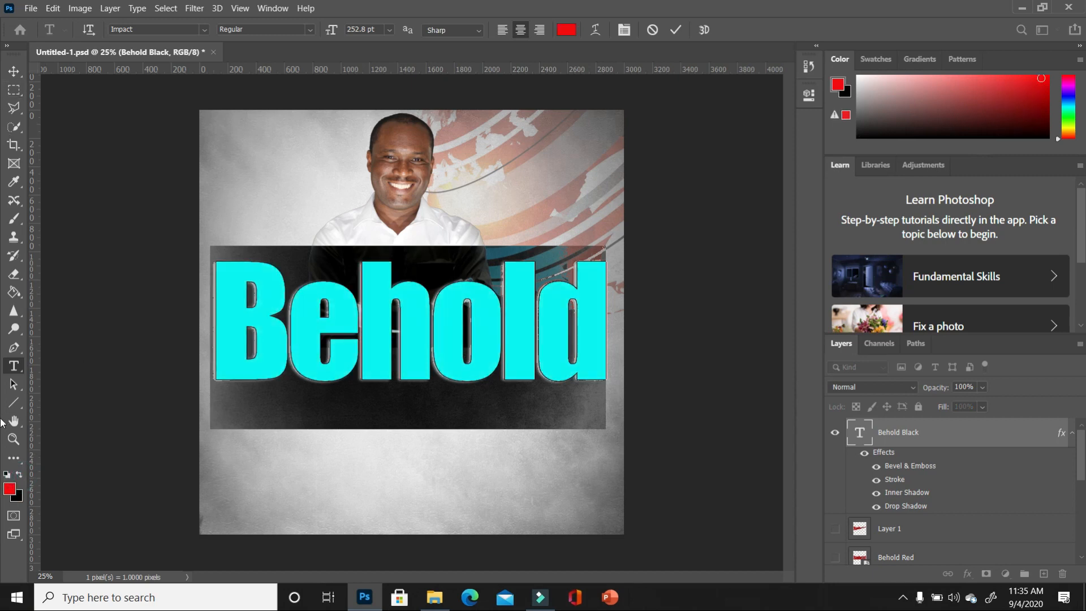
pyautogui.click(20, 474)
pyautogui.click(11, 70)
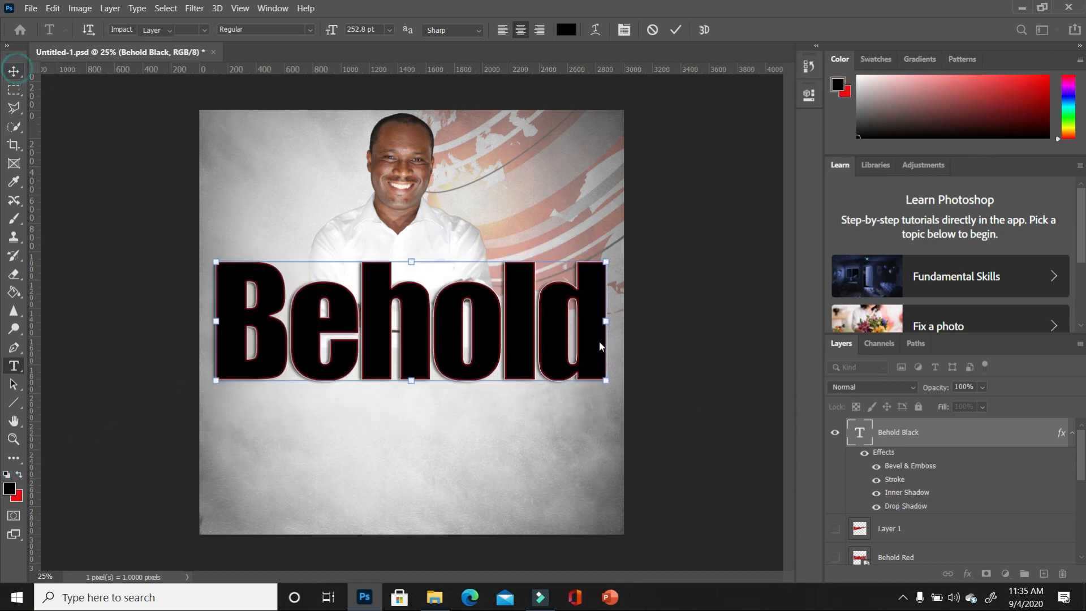
pyautogui.click(691, 423)
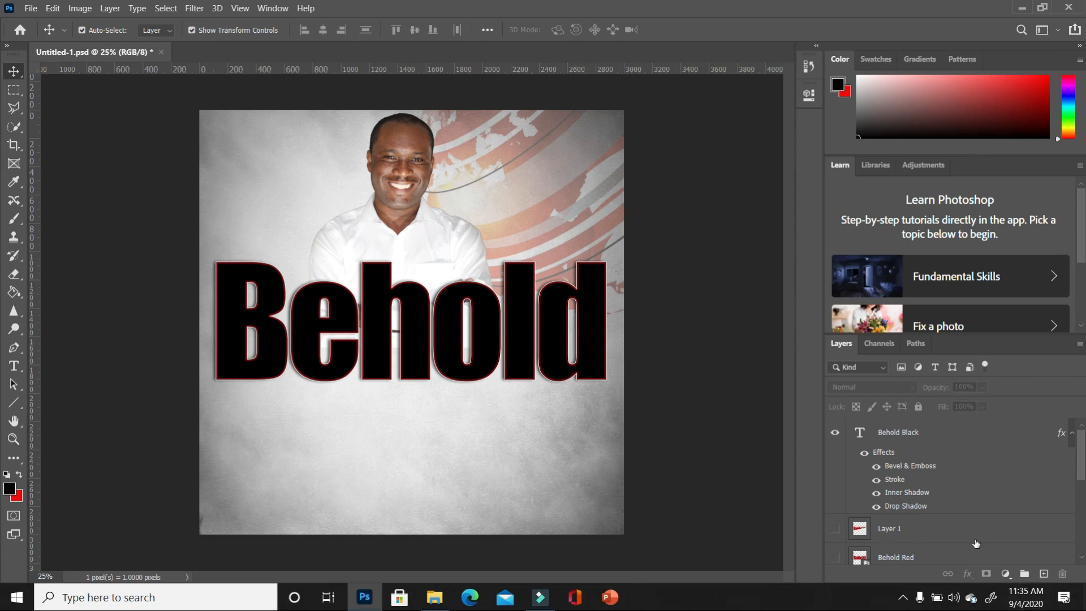
# - Show the slanted red Layer 1 and place it above Behold Black
pyautogui.scroll(-3, 920, 523)
pyautogui.click(832, 434)
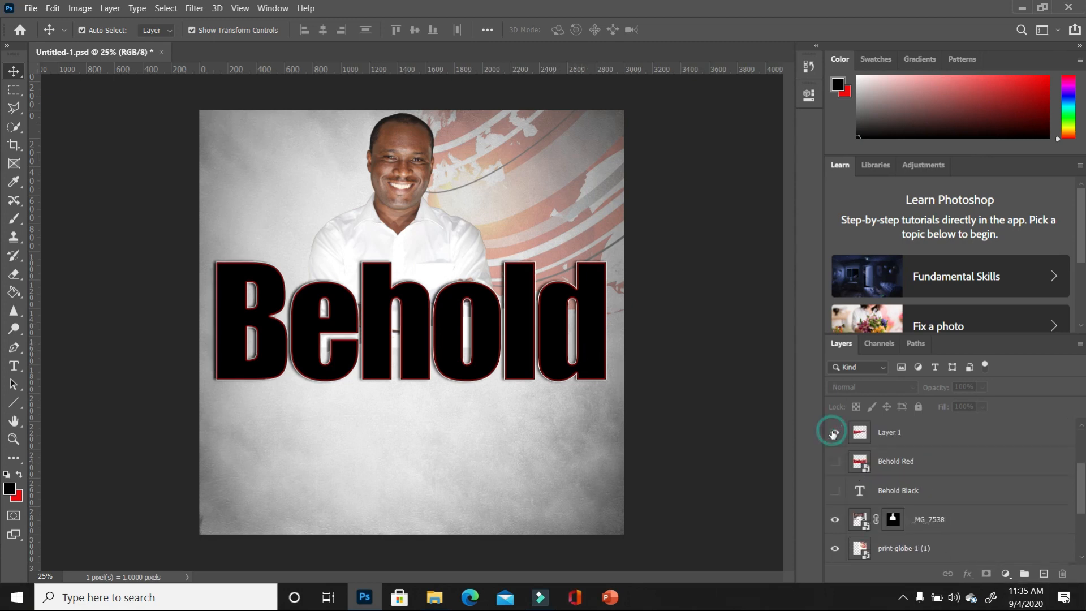
pyautogui.moveTo(920, 434); pyautogui.dragTo(943, 428)
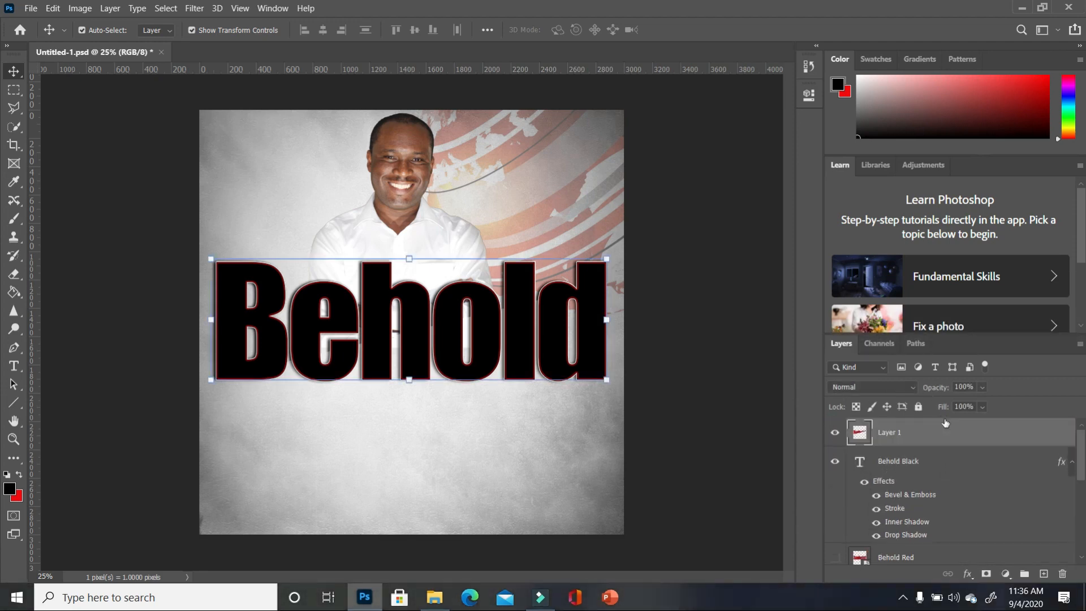
pyautogui.click(733, 395)
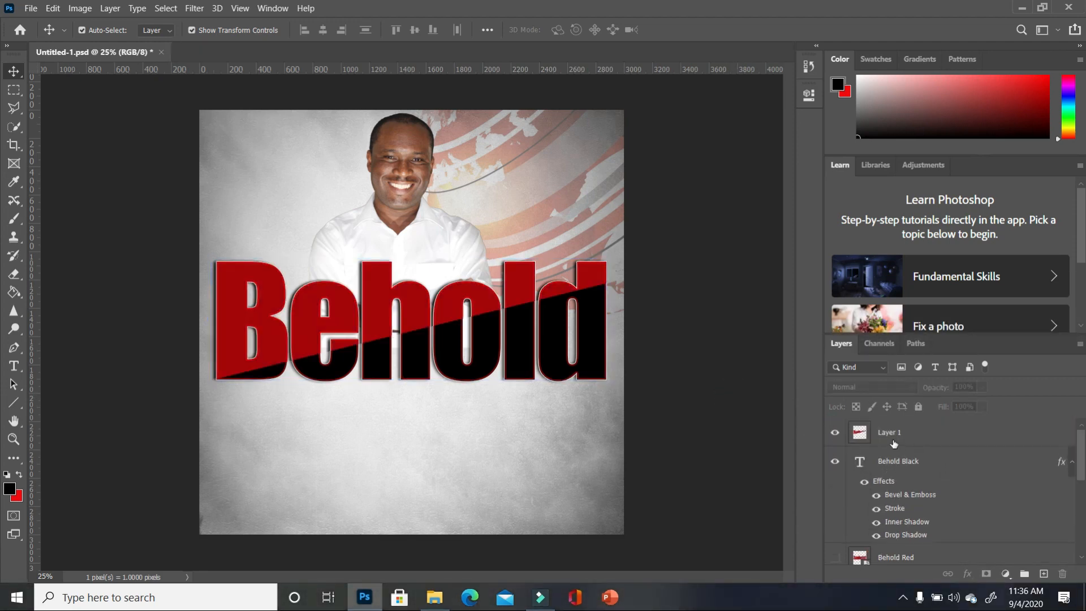
# - Lasso the slanted lower part of Behold diagonally and make Behold Black the active layer
pyautogui.click(14, 107)
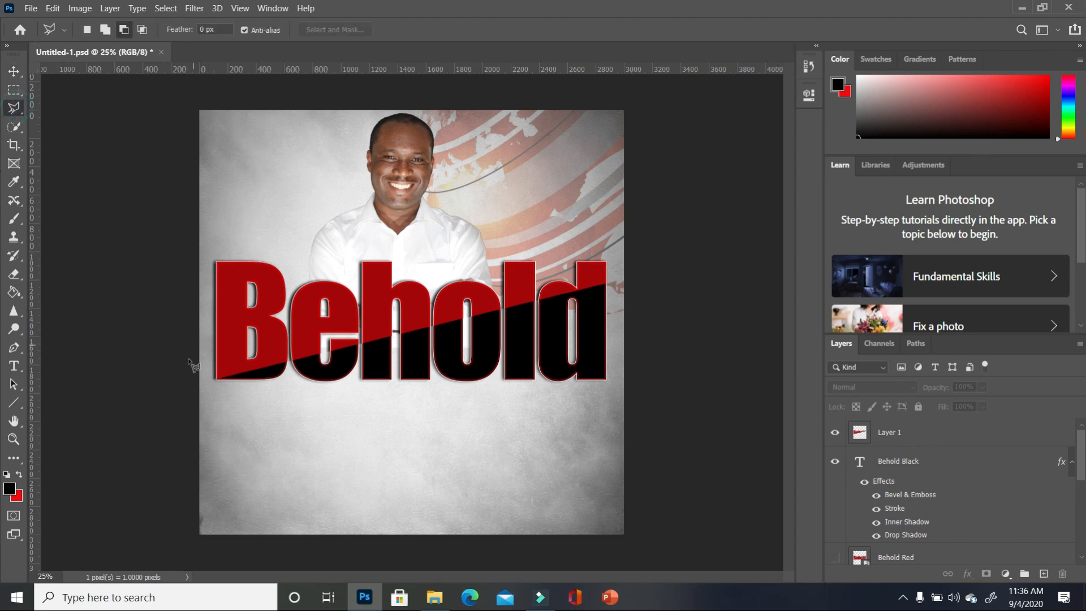
pyautogui.click(211, 382)
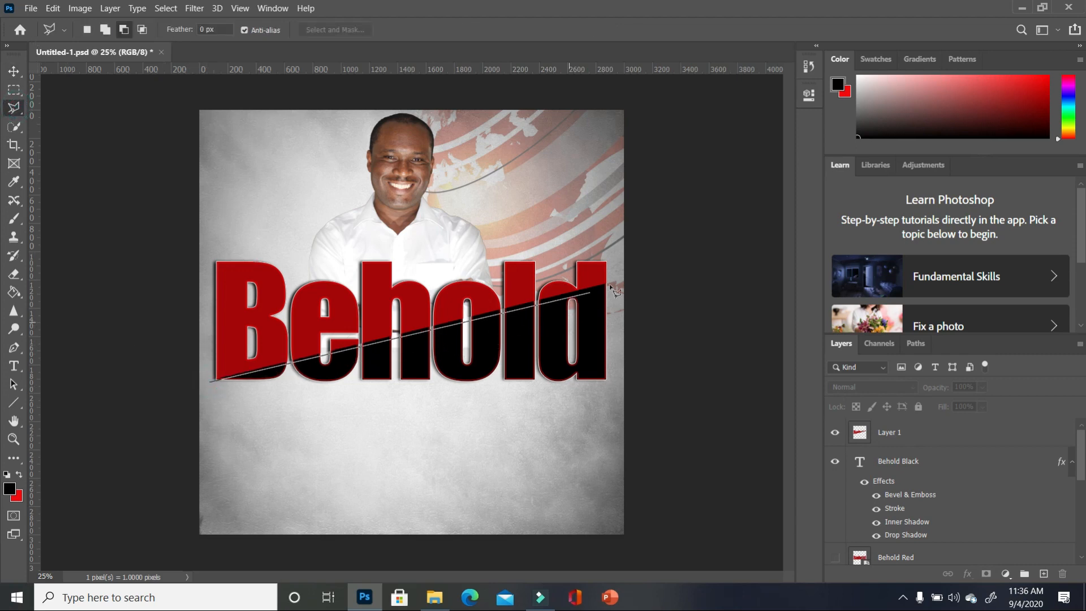
pyautogui.click(665, 271)
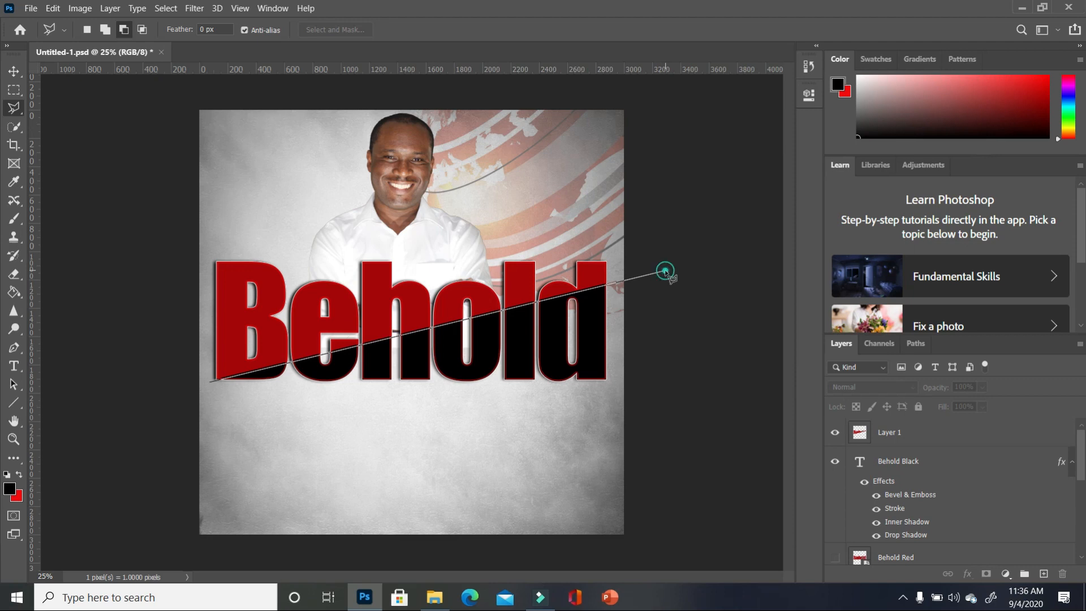
pyautogui.click(649, 429)
pyautogui.click(197, 418)
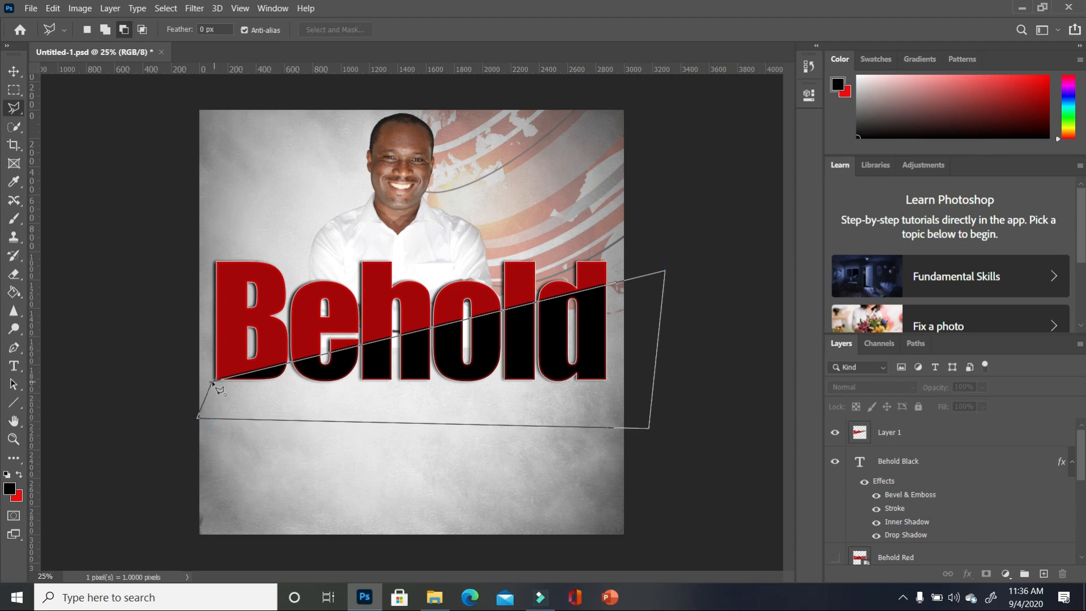
pyautogui.click(213, 384)
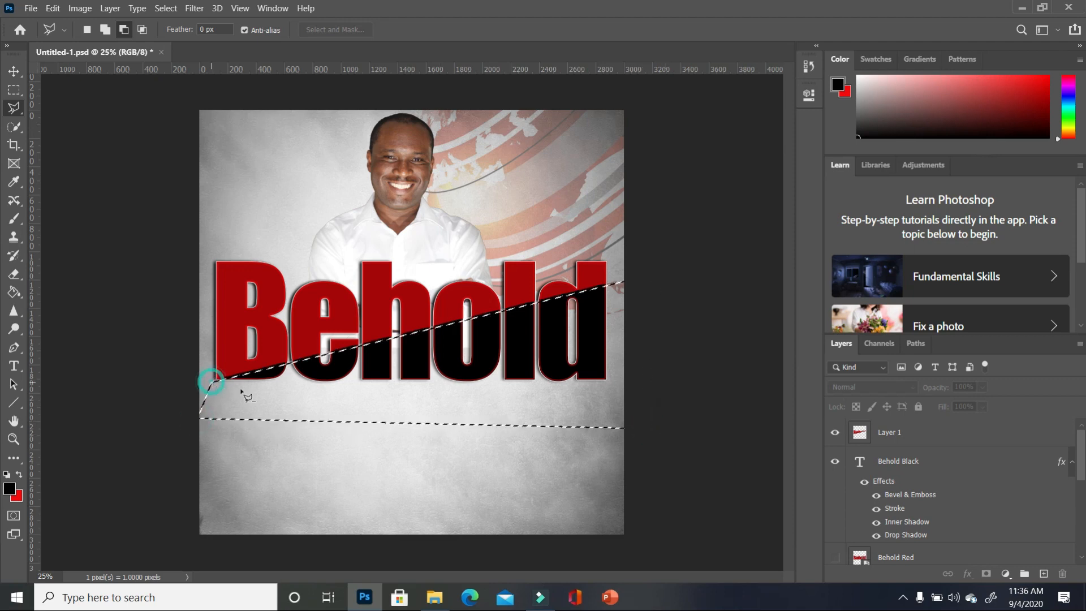
pyautogui.click(949, 470)
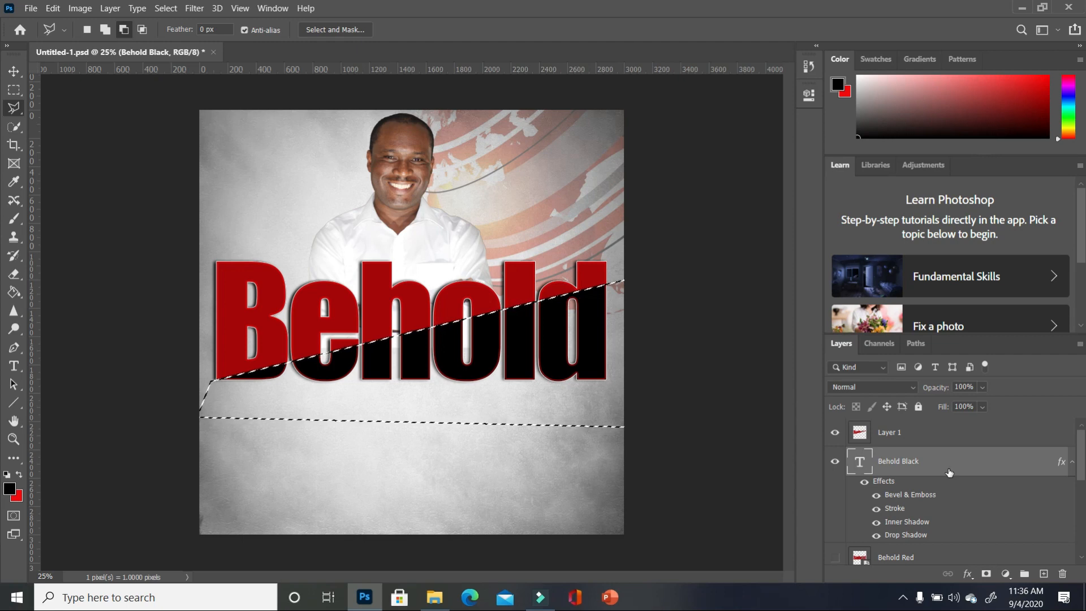
# - Copy the selected black portion to a new layer and hide Behold Black
pyautogui.rightClick(565, 371)
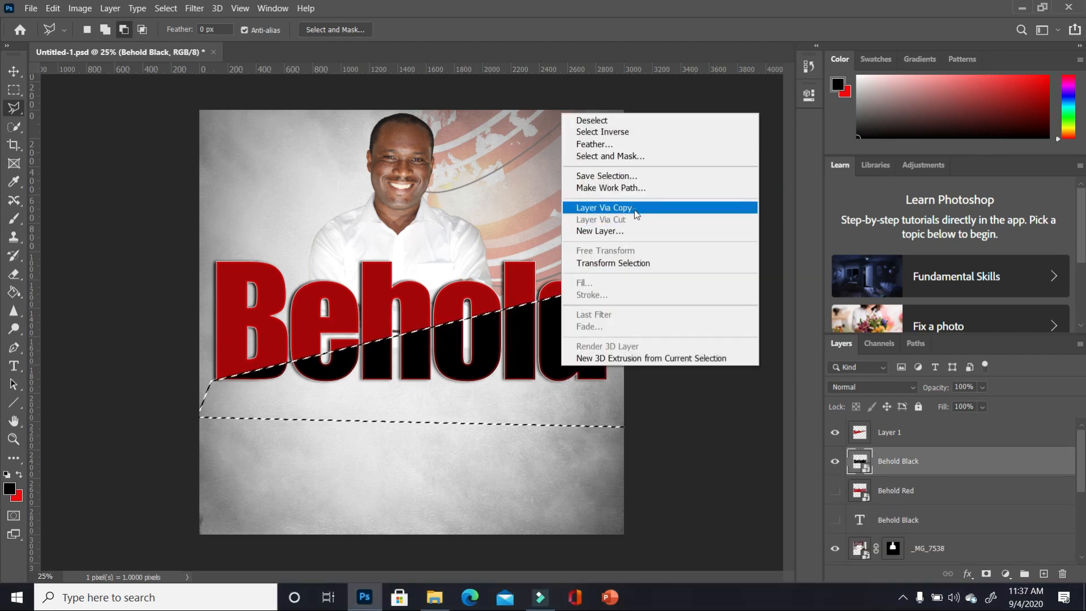
pyautogui.click(605, 208)
pyautogui.click(835, 492)
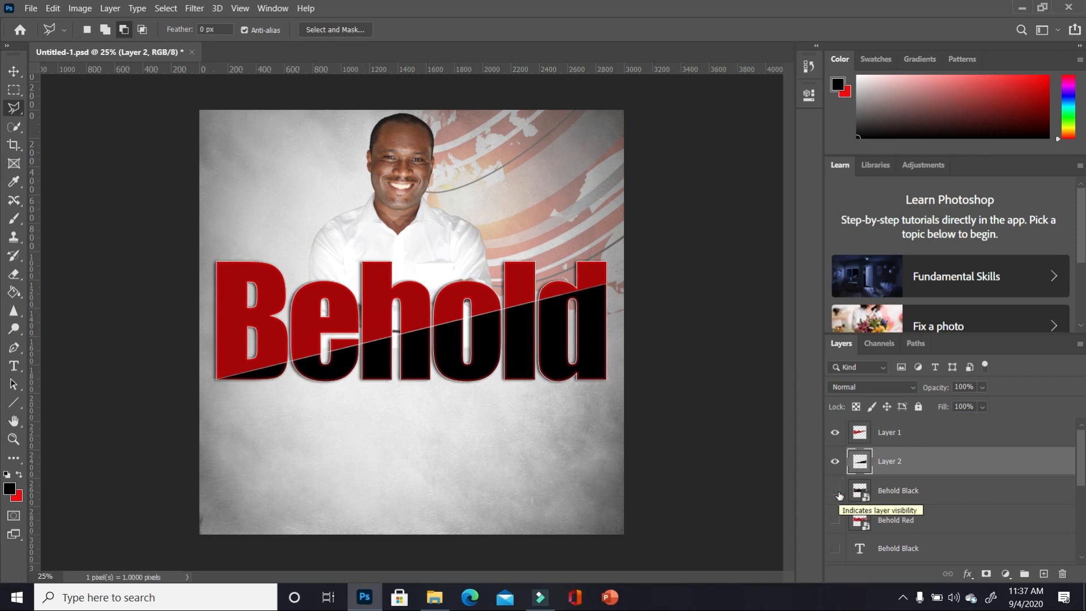
# - Nudge Layer 2 right with the arrow keys to open a diagonal gap
pyautogui.click(14, 72)
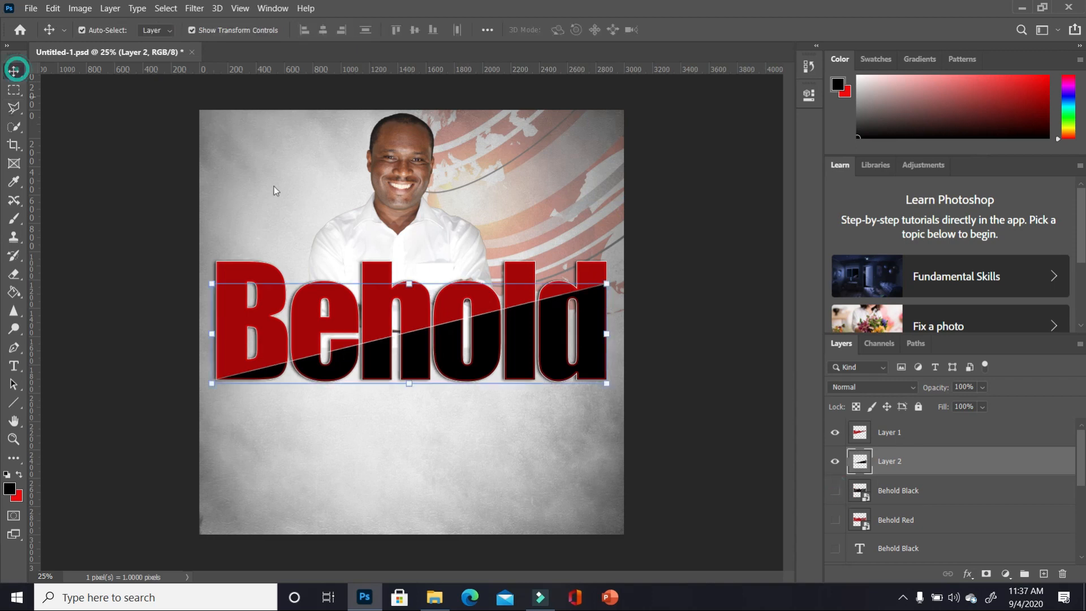
pyautogui.click(599, 375)
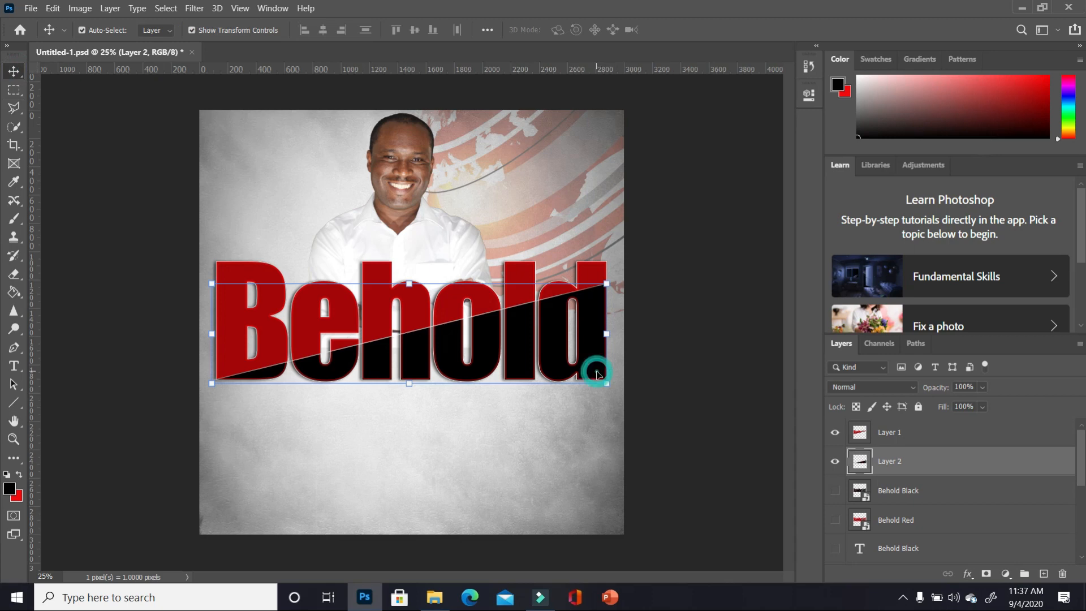
pyautogui.press('Right')
pyautogui.press('Right')
pyautogui.press('Right')
pyautogui.press('Right')
pyautogui.press('Right')
pyautogui.press('Right')
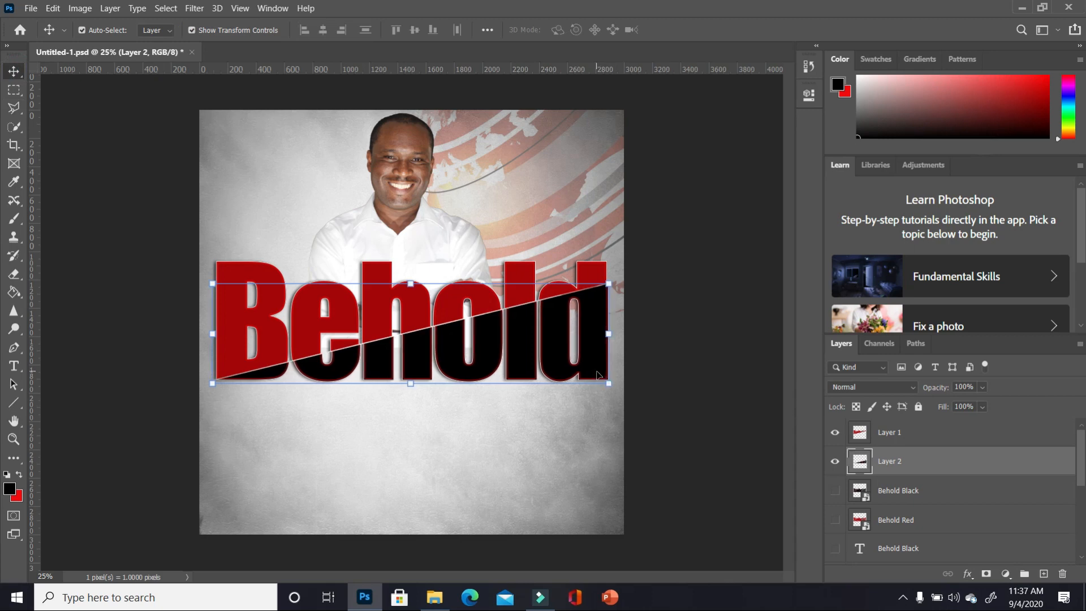
pyautogui.press('Right')
pyautogui.press('Right')
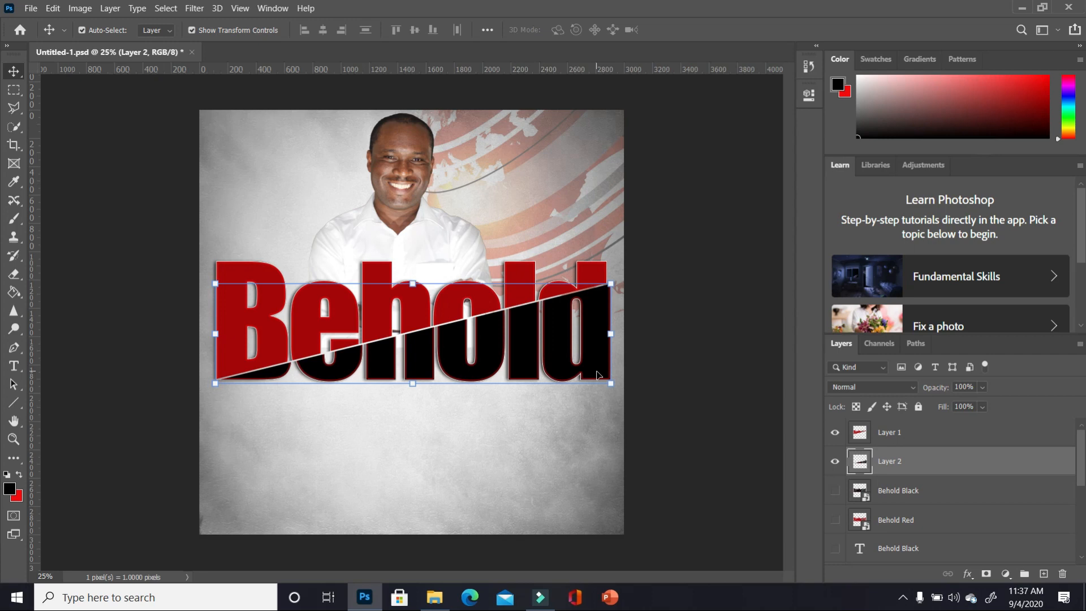
pyautogui.press('Down')
pyautogui.press('Down')
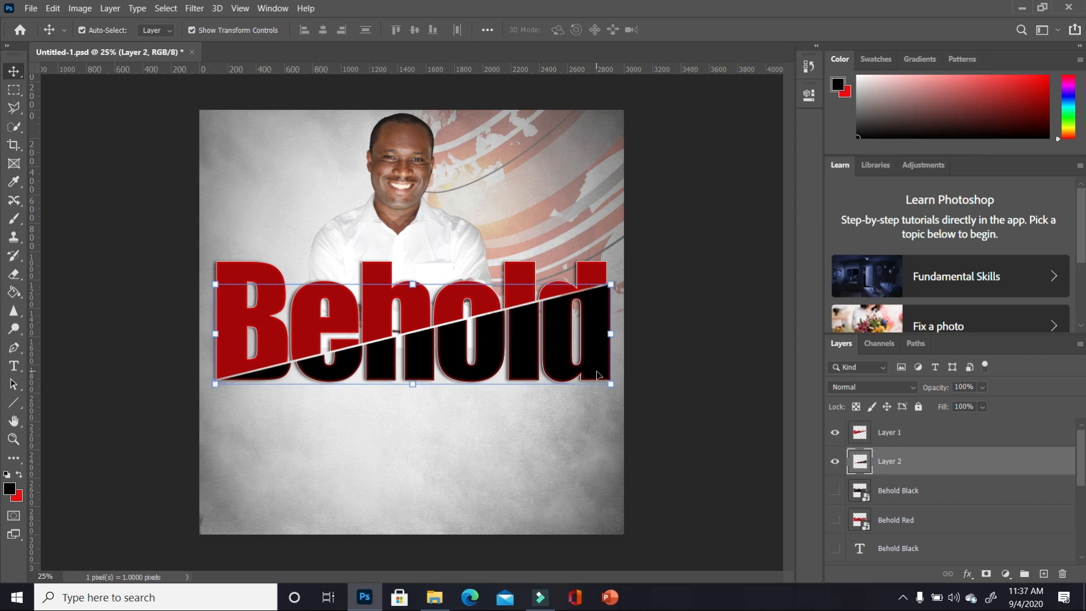
pyautogui.press('Up')
pyautogui.press('Up')
pyautogui.click(677, 364)
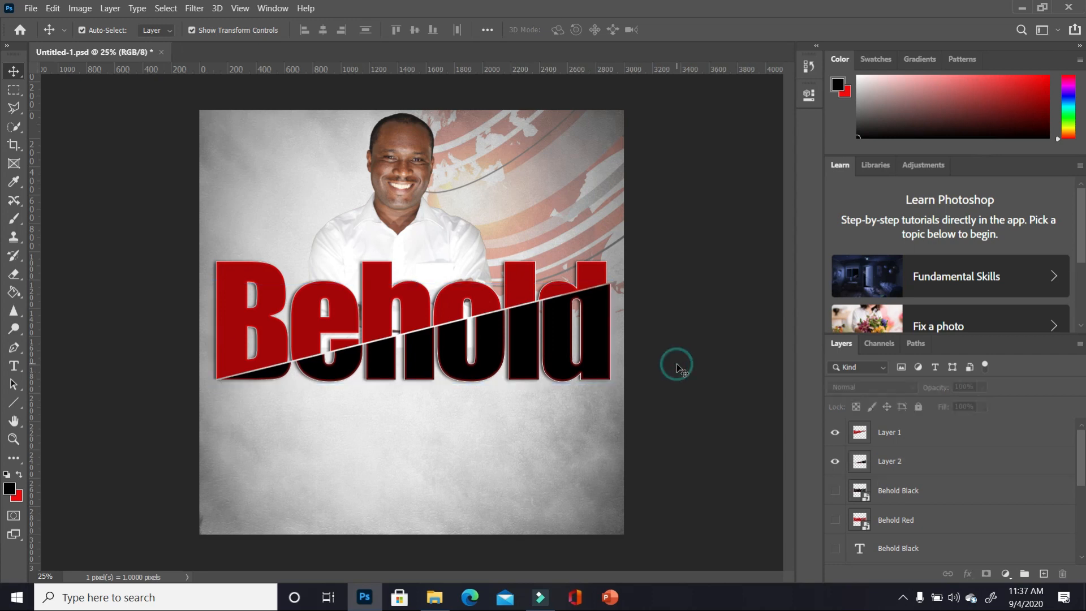
# - Fine-tune Layer 2 left and down to leave only a thin gap
pyautogui.click(602, 320)
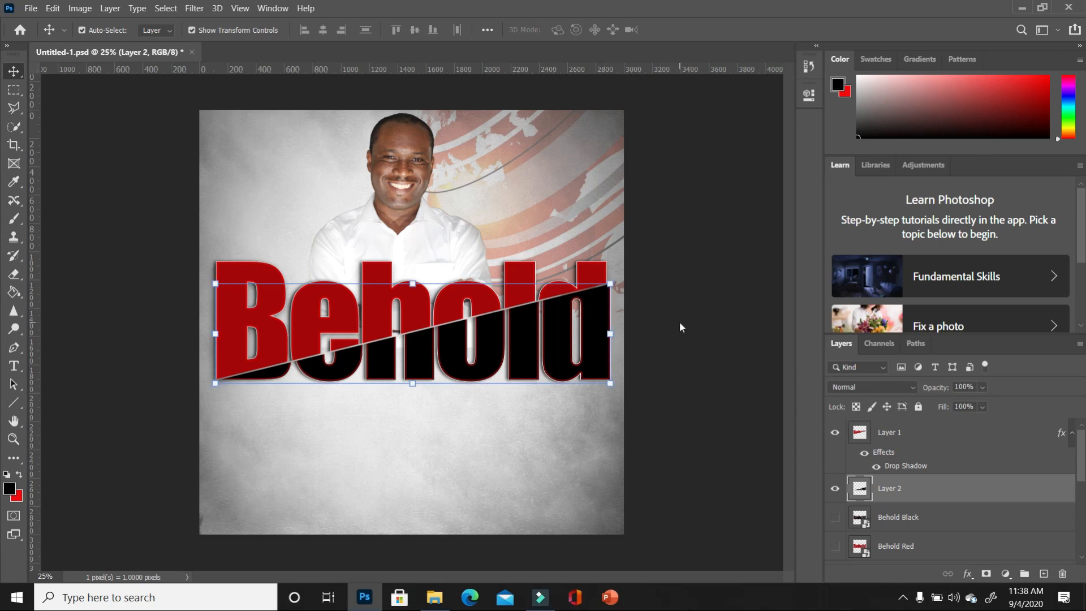
pyautogui.press('Left')
pyautogui.press('Left')
pyautogui.press('Left')
pyautogui.press('Left')
pyautogui.press('Left')
pyautogui.press('Left')
pyautogui.press('Left')
pyautogui.press('Left')
pyautogui.press('Left')
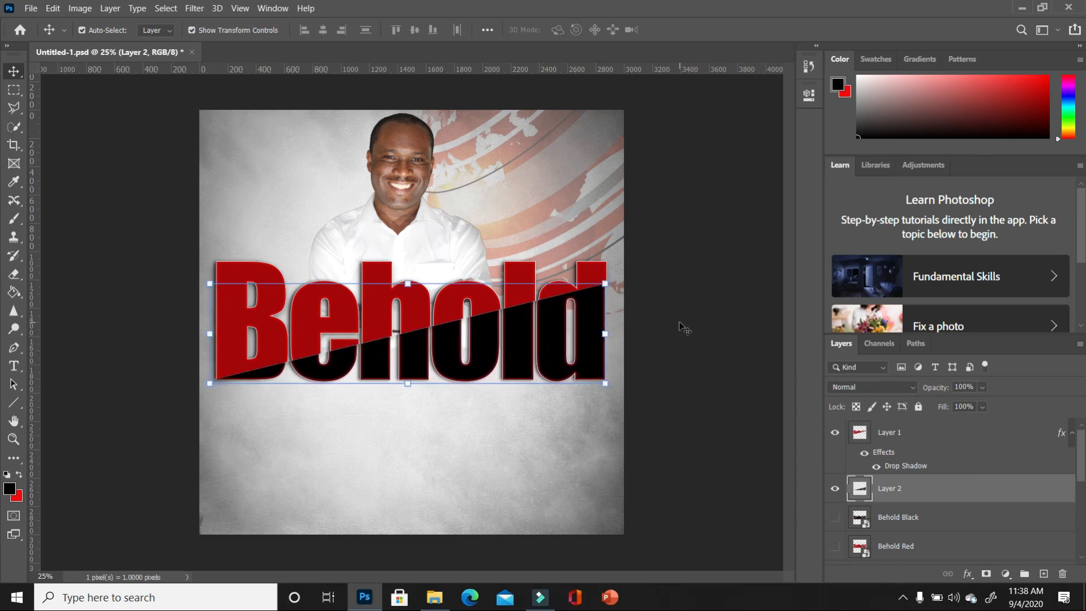
pyautogui.press('Left')
pyautogui.press('Left')
pyautogui.press('Left')
pyautogui.press('Left')
pyautogui.press('Down')
pyautogui.press('Down')
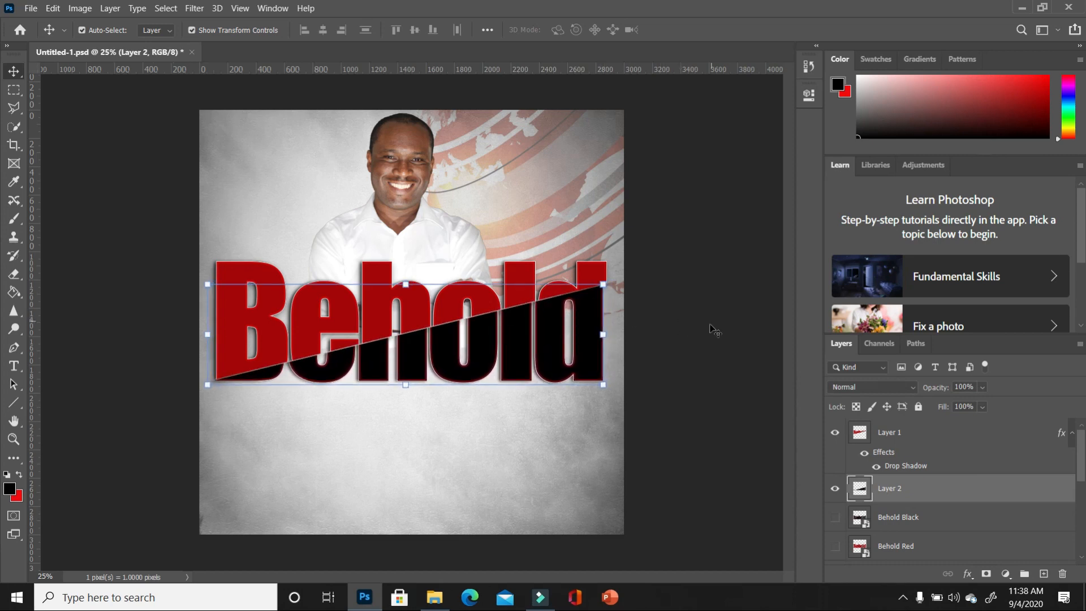
pyautogui.press('Down')
pyautogui.press('Down')
pyautogui.press('Down')
pyautogui.press('Up')
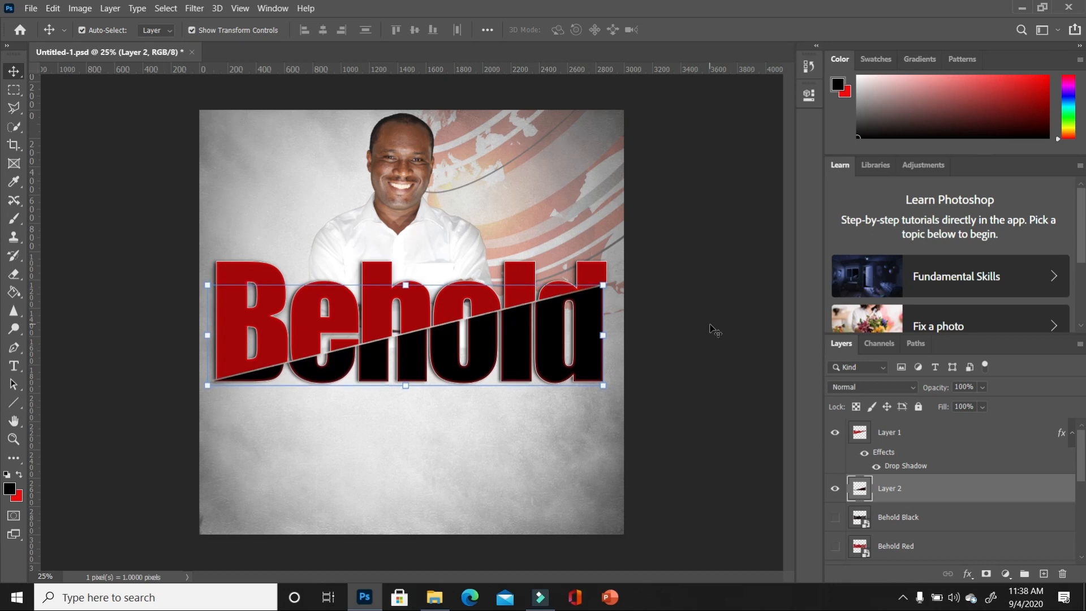
pyautogui.click(712, 328)
pyautogui.click(589, 360)
# - Lower Layer 2's opacity to 84% and deselect it
pyautogui.moveTo(982, 407); pyautogui.dragTo(984, 408)
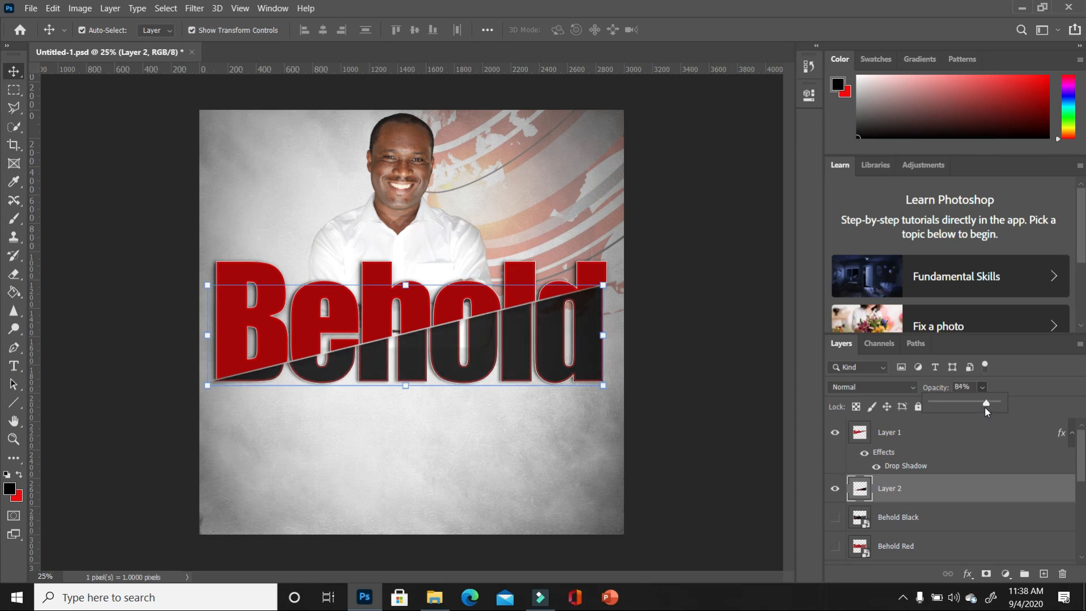
pyautogui.click(687, 394)
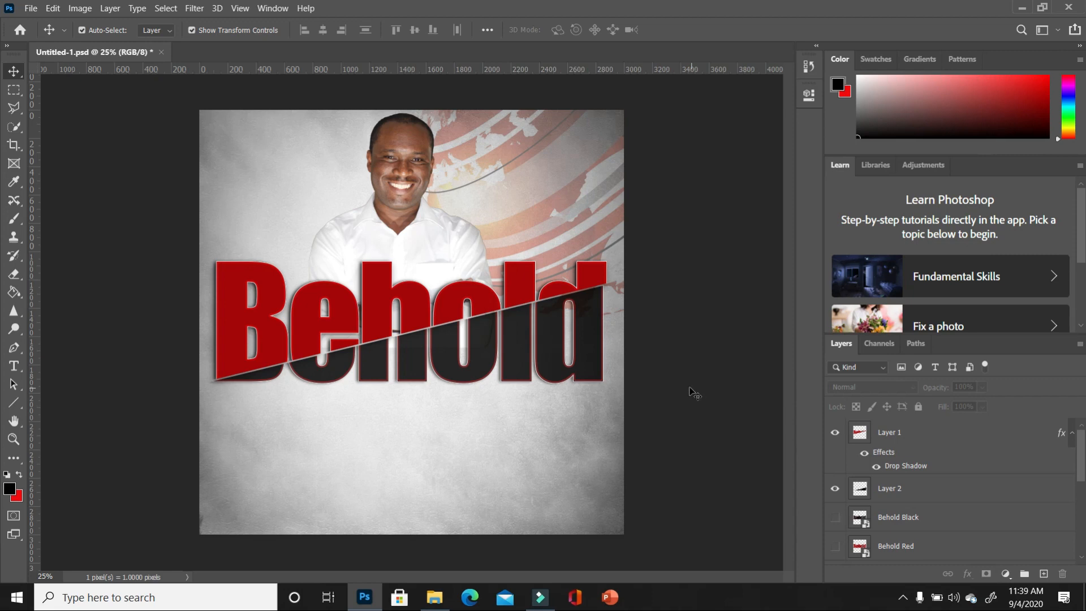
pyautogui.click(582, 202)
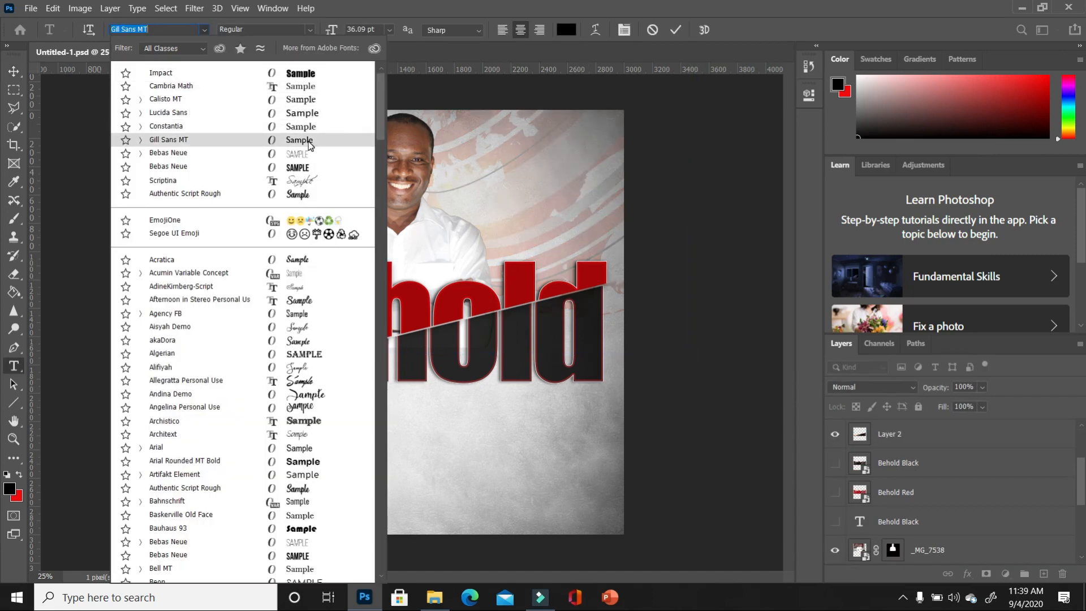
# - Type 'QODESH UNIVERSITY OF WASHINGTON' in Gill Sans MT as a new text layer
pyautogui.click(310, 140)
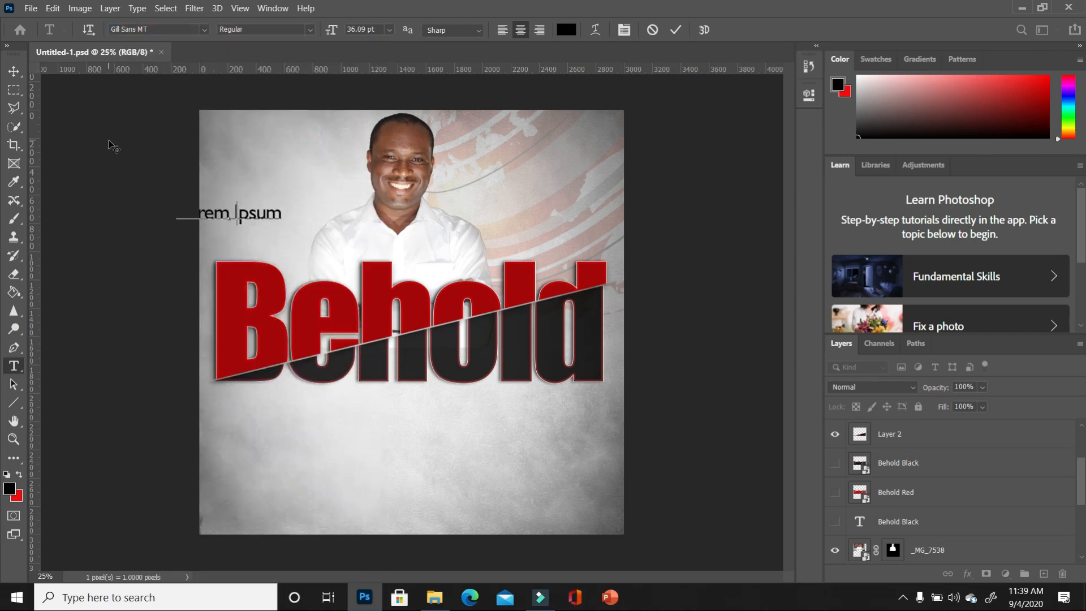
pyautogui.write('Qo')
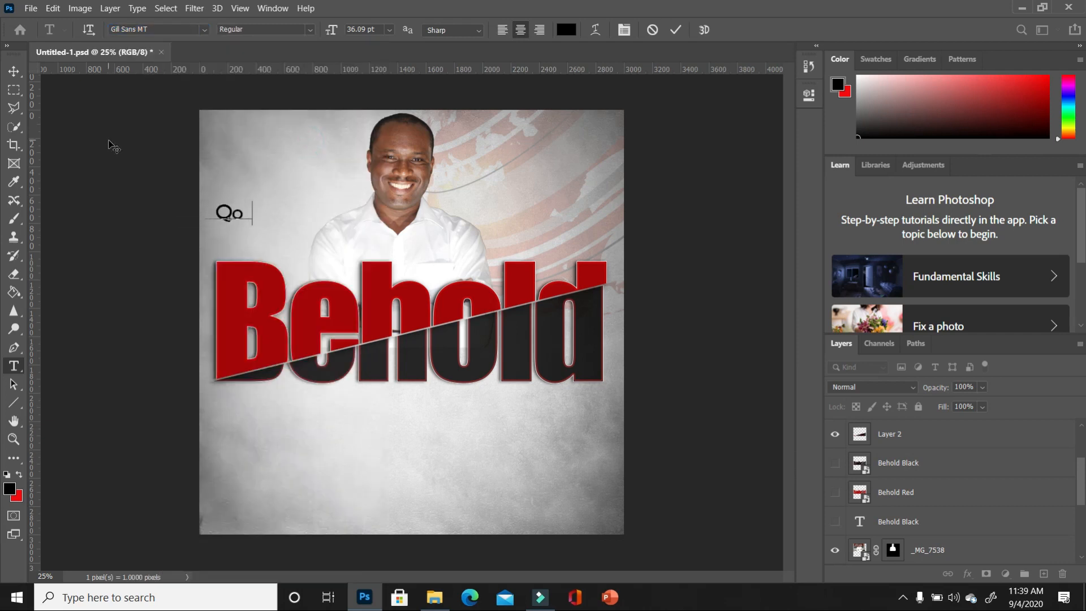
pyautogui.write('desh Uni')
pyautogui.press('BackSpace')
pyautogui.press('BackSpace')
pyautogui.press('BackSpace')
pyautogui.press('BackSpace')
pyautogui.press('BackSpace')
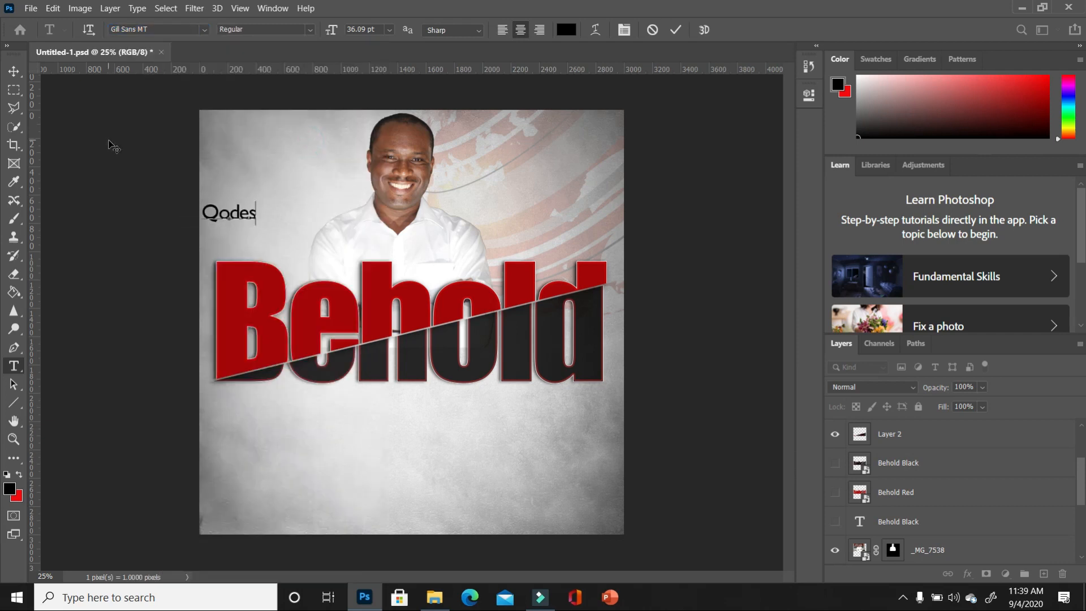
pyautogui.write('h Universi')
pyautogui.press('BackSpace')
pyautogui.press('BackSpace')
pyautogui.press('BackSpace')
pyautogui.press('BackSpace')
pyautogui.press('BackSpace')
pyautogui.press('BackSpace')
pyautogui.press('BackSpace')
pyautogui.press('BackSpace')
pyautogui.press('BackSpace')
pyautogui.press('BackSpace')
pyautogui.press('BackSpace')
pyautogui.press('BackSpace')
pyautogui.press('BackSpace')
pyautogui.press('BackSpace')
pyautogui.press('BackSpace')
pyautogui.write('QODESH UNIVERSIY')
pyautogui.press('BackSpace')
pyautogui.write('TY OF WASHINGTON')
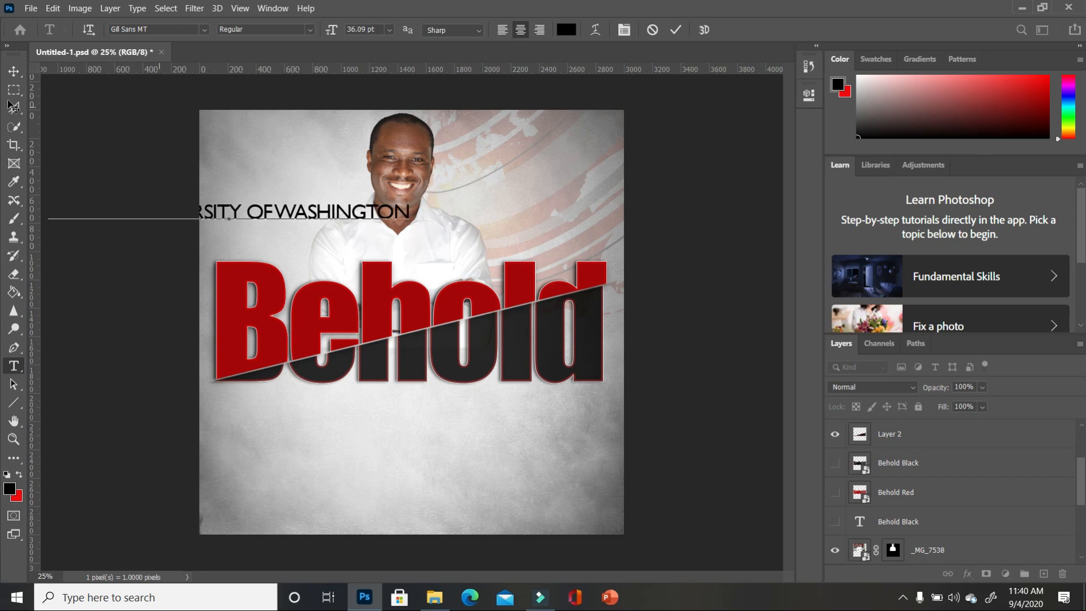
pyautogui.click(13, 71)
# - Scale the university text down and place it just above Behold's left side
pyautogui.moveTo(48, 205); pyautogui.dragTo(260, 221)
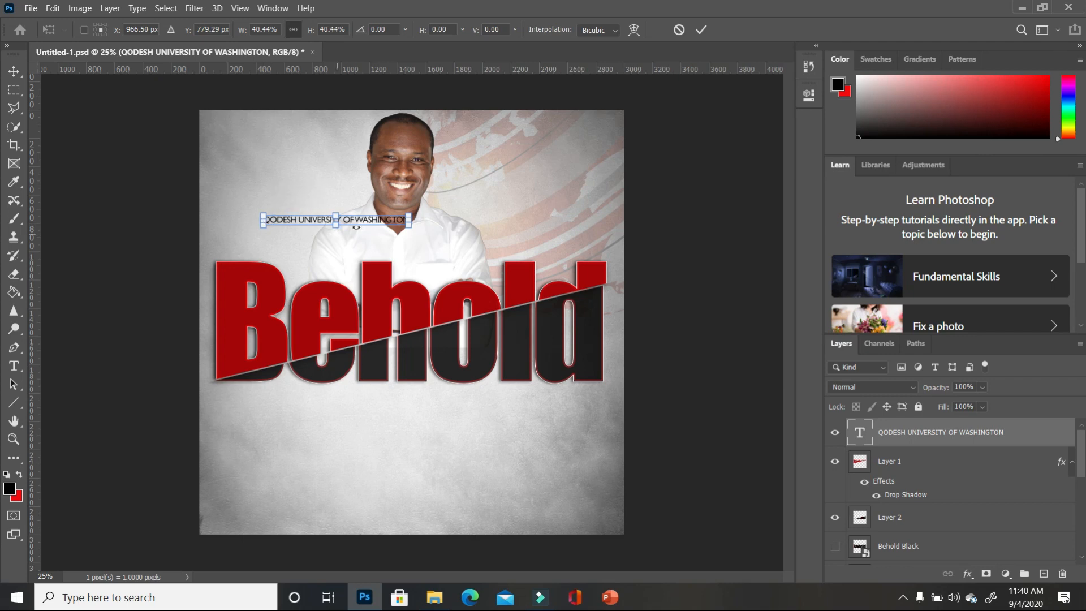
pyautogui.moveTo(366, 226); pyautogui.dragTo(389, 235)
pyautogui.scroll(2, 396, 267)
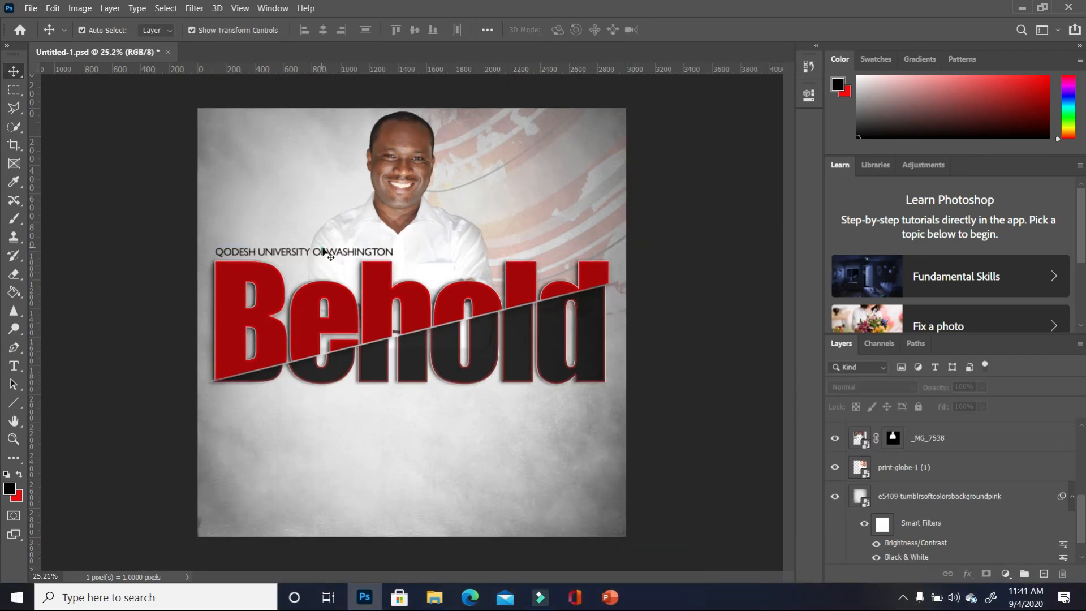
# - Add a drop shadow to the university text: 92% opacity, 12 px distance, 5 px size
pyautogui.click(982, 443)
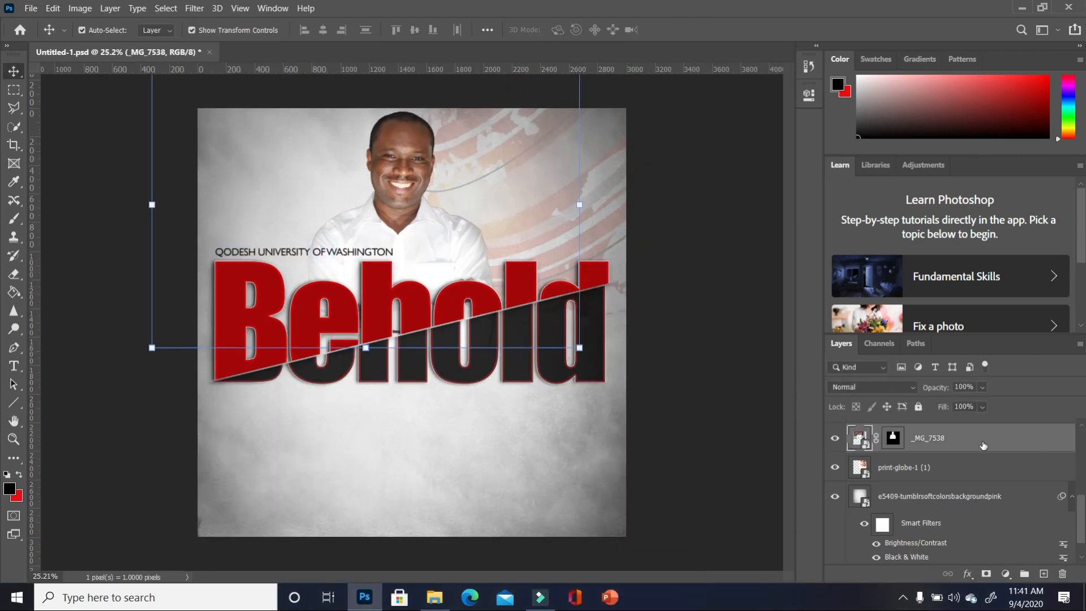
pyautogui.click(276, 254)
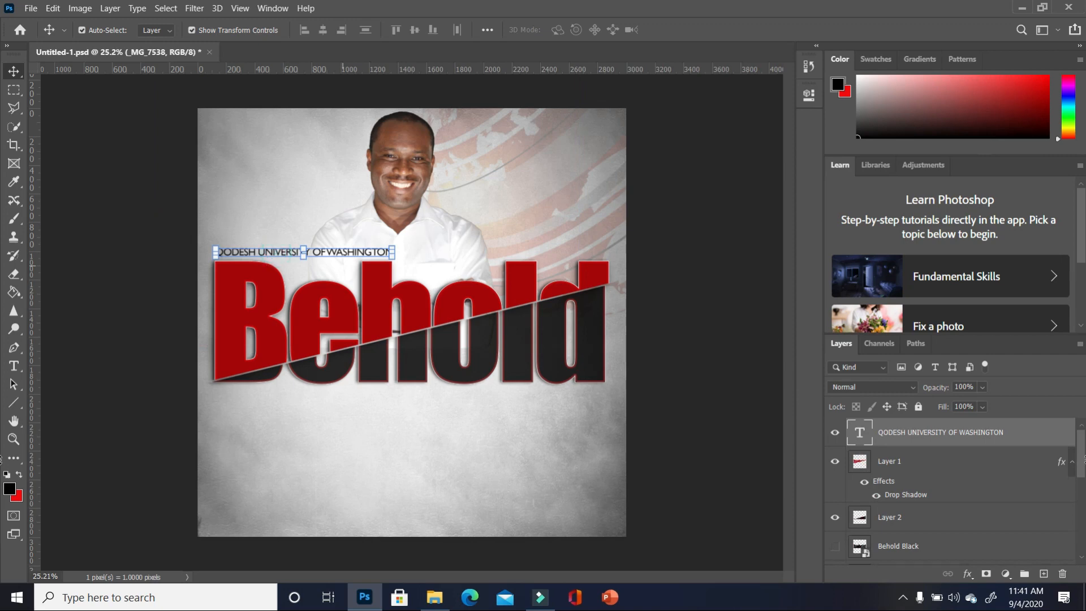
pyautogui.doubleClick(1061, 433)
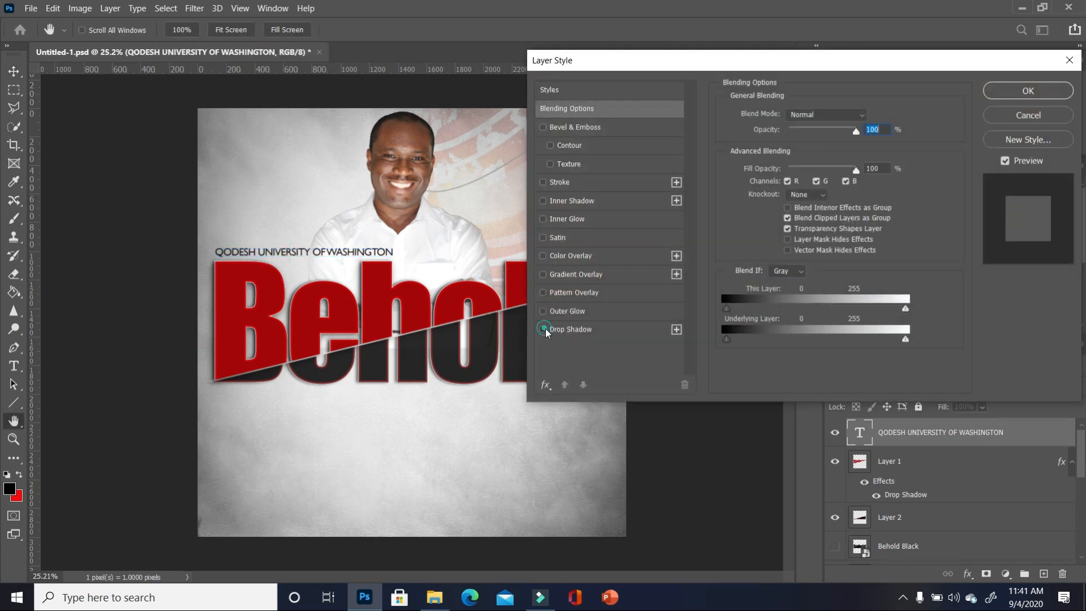
pyautogui.click(543, 329)
pyautogui.click(622, 329)
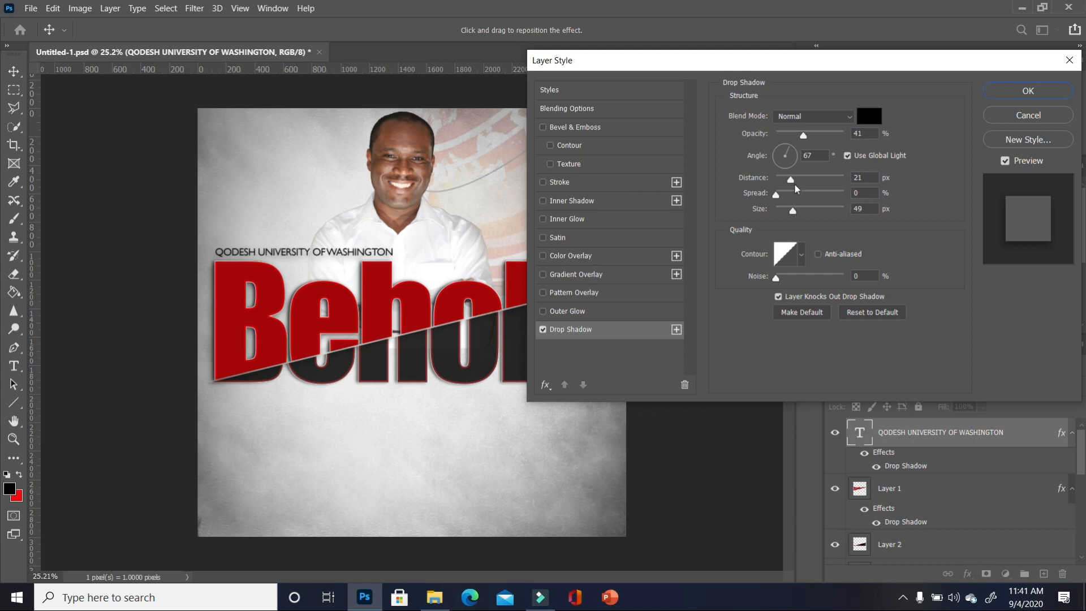
pyautogui.moveTo(795, 186); pyautogui.dragTo(779, 180)
pyautogui.moveTo(803, 135); pyautogui.dragTo(837, 140)
pyautogui.moveTo(793, 211); pyautogui.dragTo(786, 179)
# - Apply the drop shadow style and select the university text layer
pyautogui.click(1028, 91)
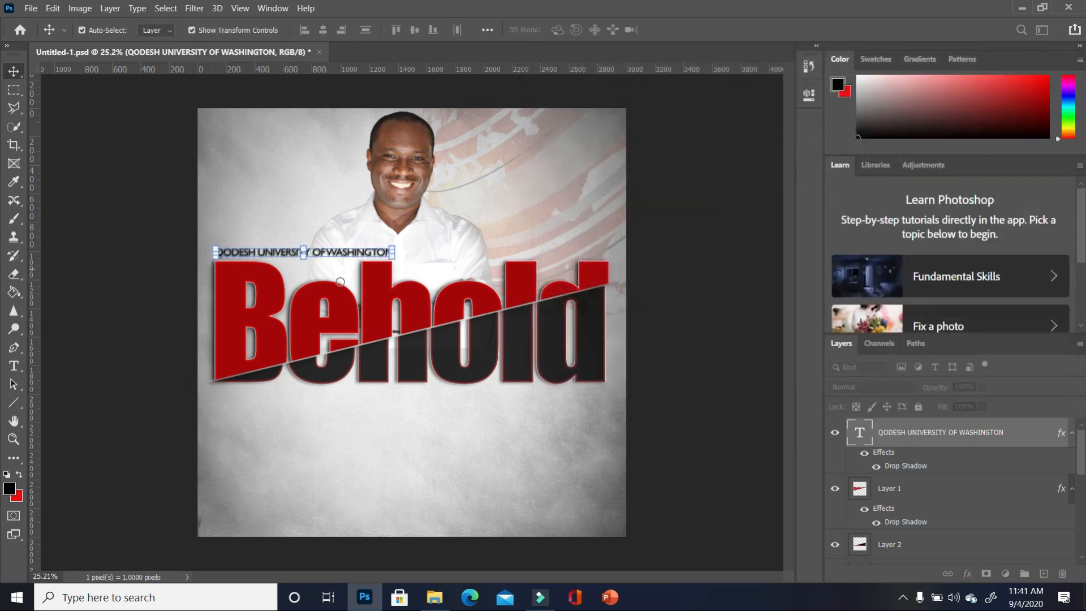
pyautogui.click(479, 242)
pyautogui.click(387, 253)
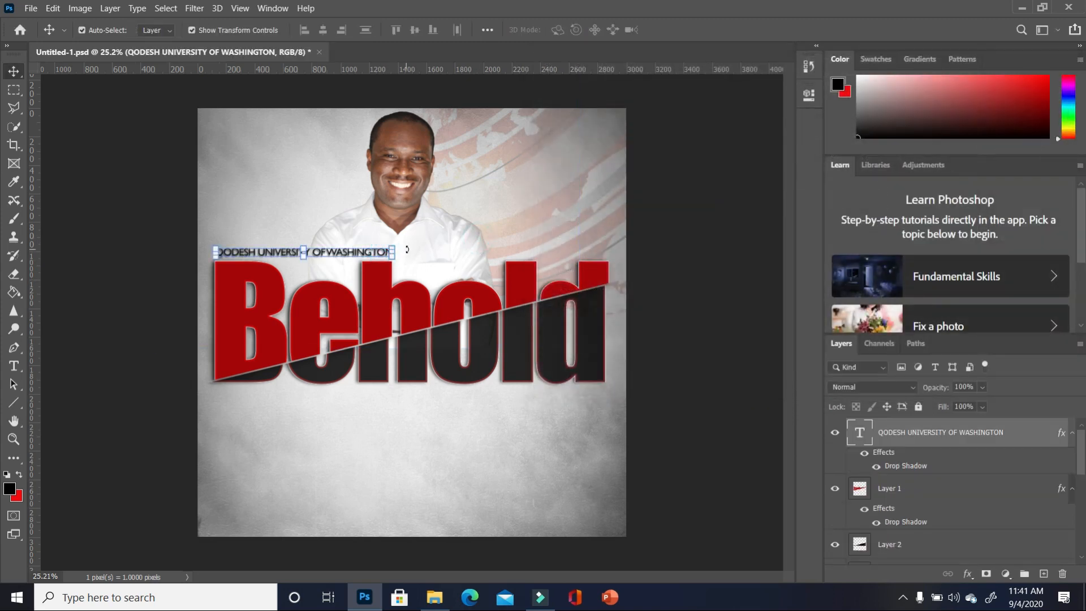
pyautogui.click(392, 249)
# - Recolour the QODESH UNIVERSITY OF WASHINGTON text white and commit the edit
pyautogui.press('t')
pyautogui.moveTo(392, 254); pyautogui.dragTo(204, 256)
pyautogui.click(7, 475)
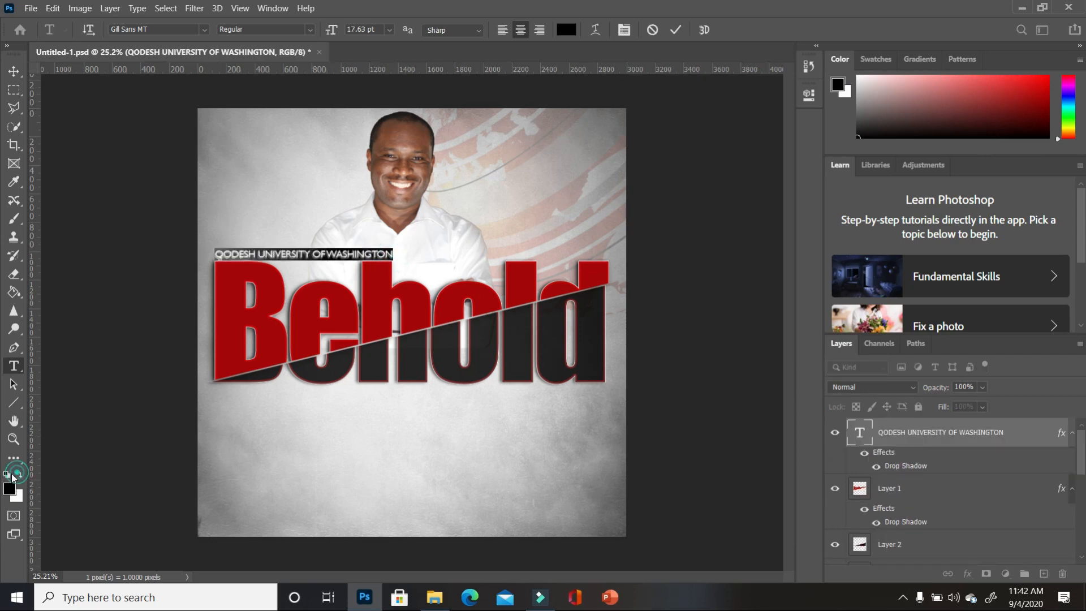
pyautogui.click(19, 475)
pyautogui.click(83, 460)
pyautogui.click(908, 428)
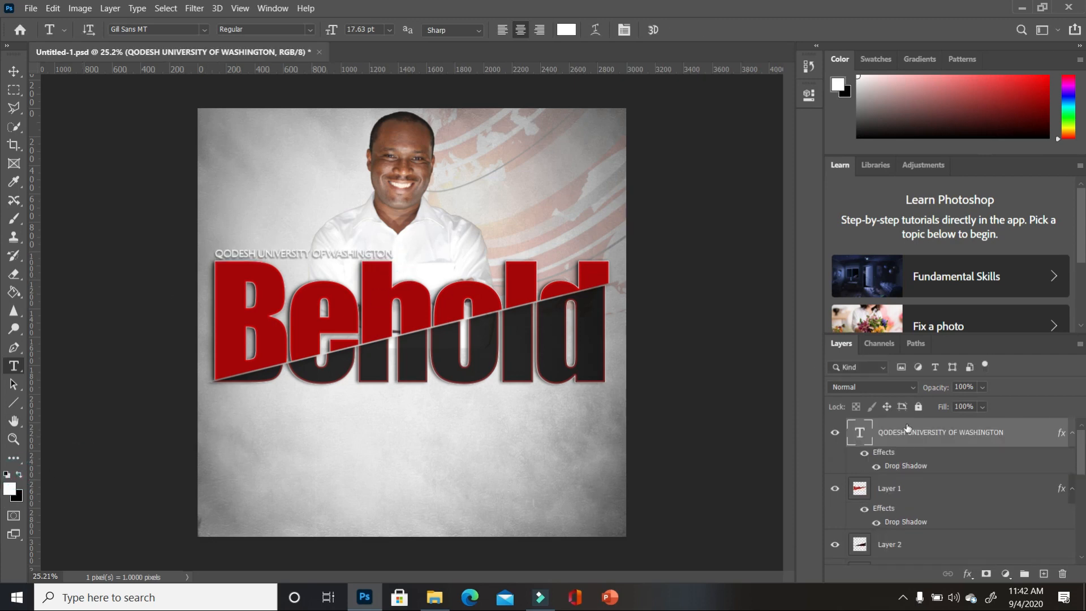
# - Set the QODESH university line's Drop Shadow to 79% opacity, 13 px distance, 39% spread, 35 px size
pyautogui.doubleClick(1054, 441)
pyautogui.click(617, 331)
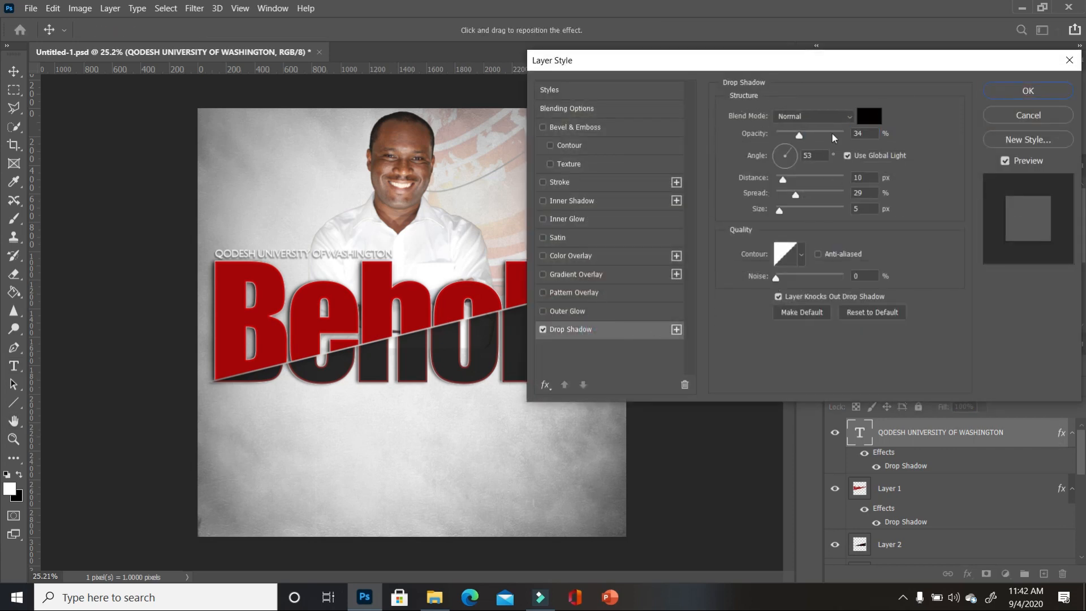
pyautogui.moveTo(787, 181); pyautogui.dragTo(790, 211)
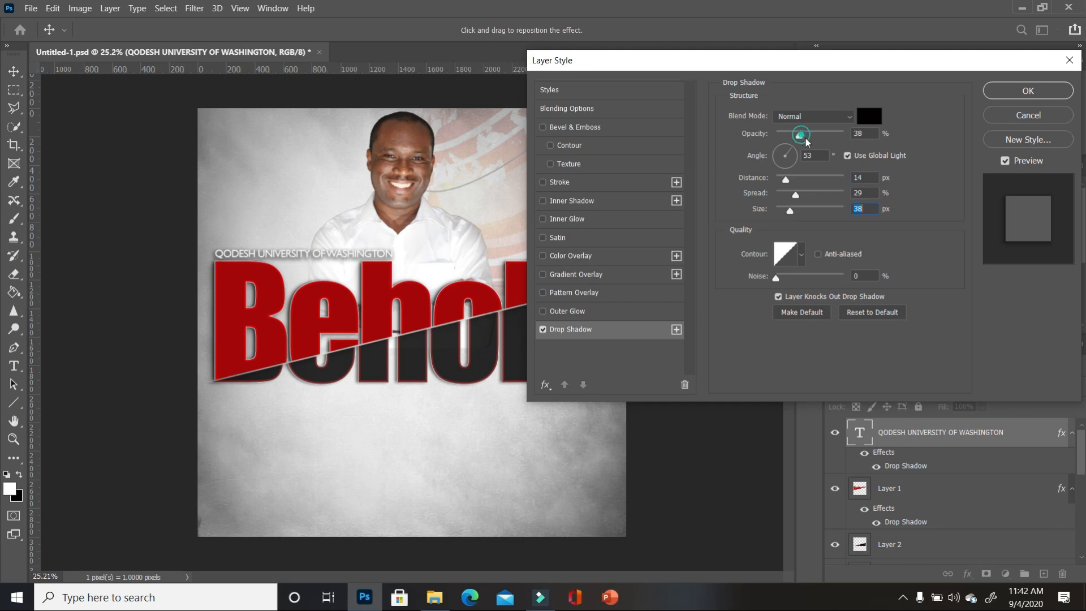
pyautogui.moveTo(807, 142); pyautogui.dragTo(830, 139)
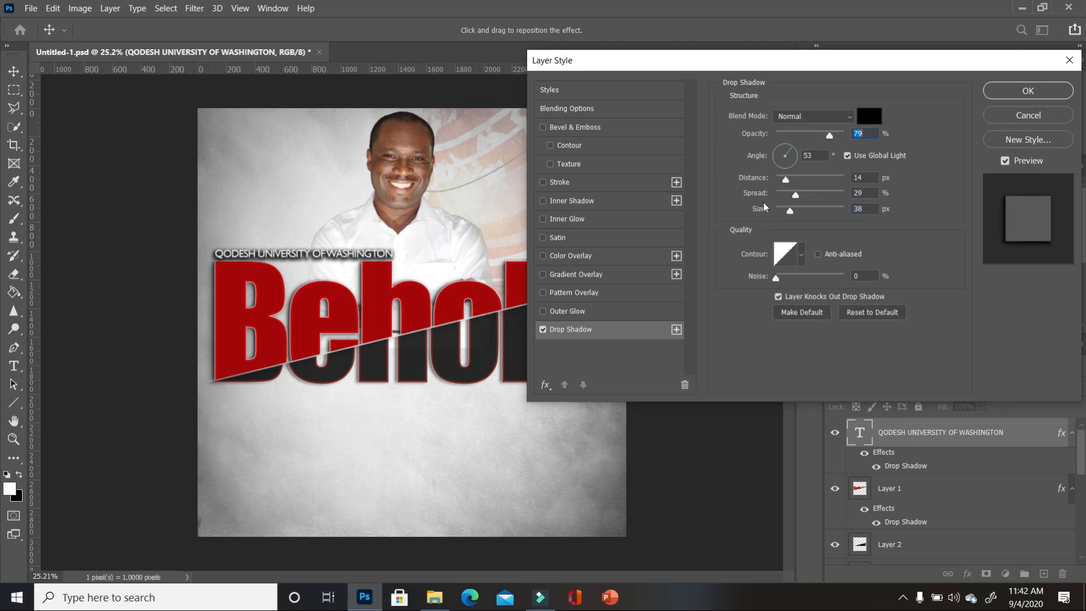
pyautogui.moveTo(790, 211); pyautogui.dragTo(786, 183)
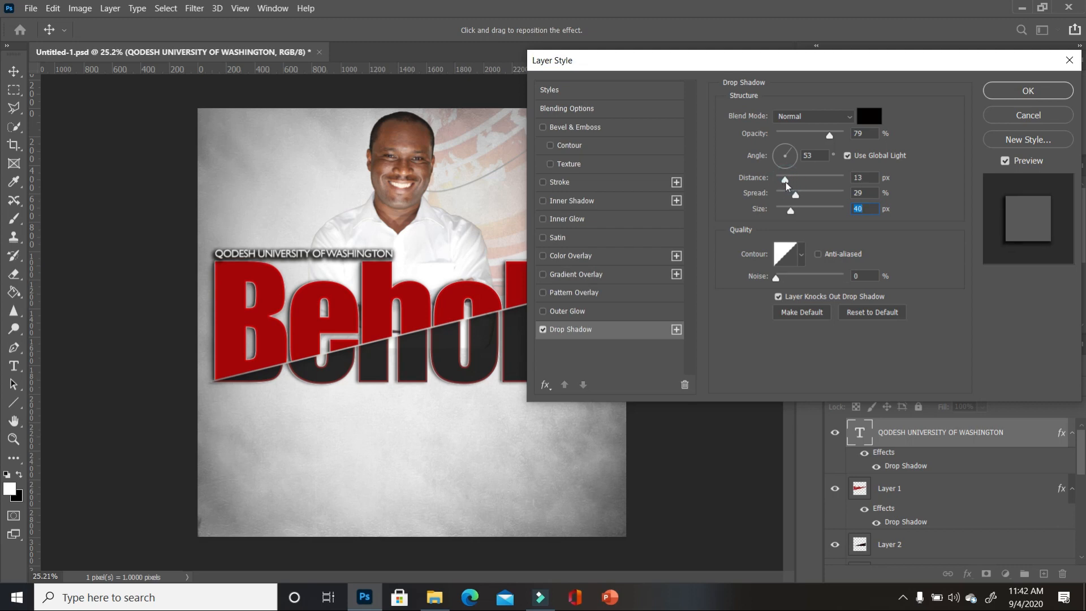
pyautogui.click(785, 185)
pyautogui.moveTo(797, 196); pyautogui.dragTo(790, 210)
# - Apply the shadow, then duplicate the QODESH UNIVERSITY OF WASHINGTON line and drag the copy down over Behold
pyautogui.click(1029, 91)
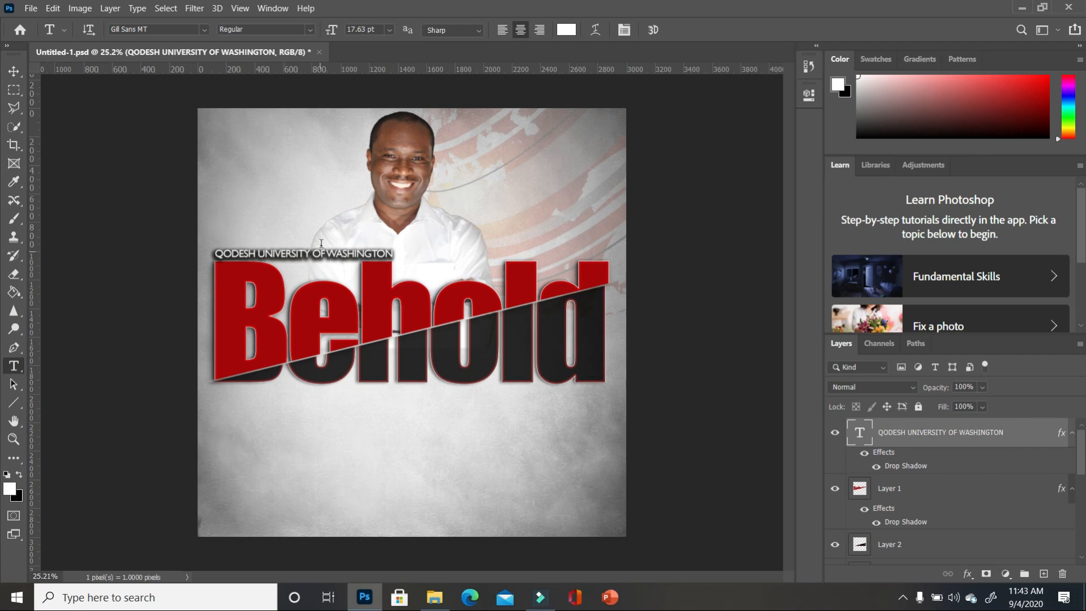
pyautogui.click(16, 72)
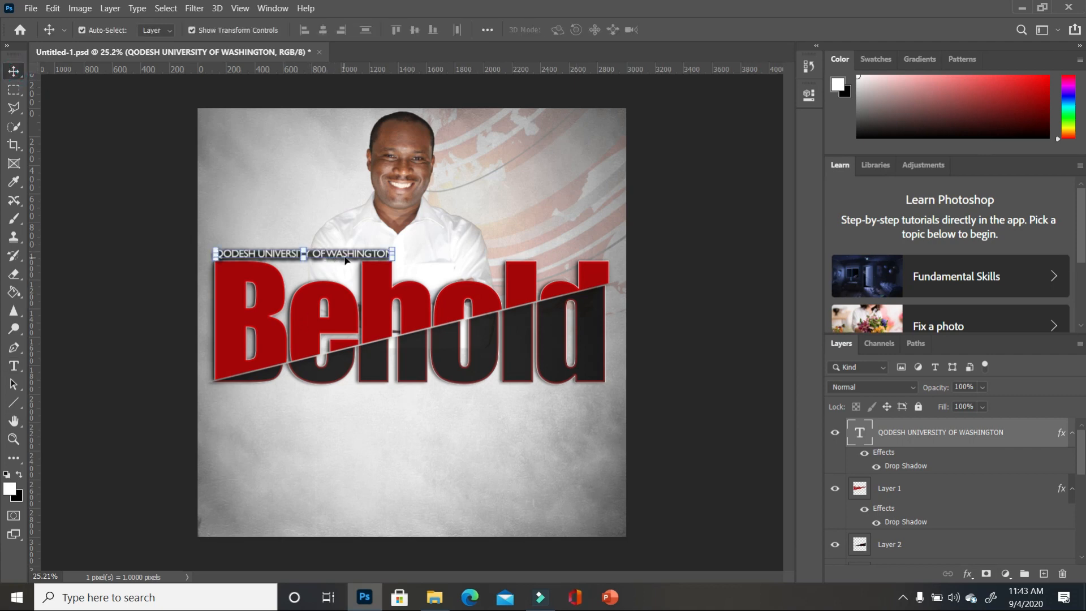
pyautogui.click(13, 366)
pyautogui.moveTo(391, 254); pyautogui.dragTo(177, 243)
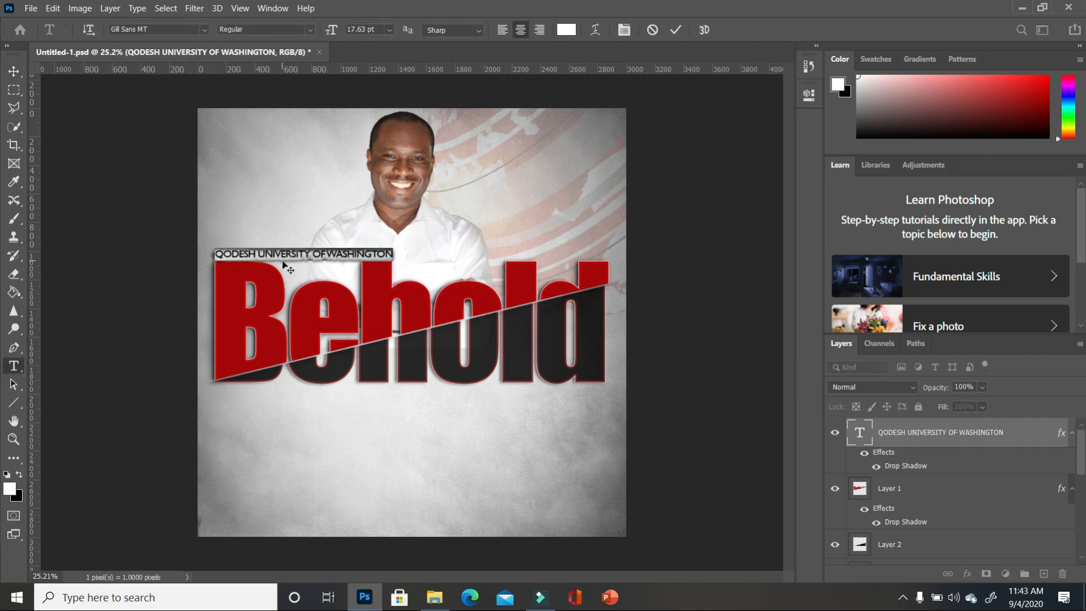
pyautogui.click(14, 71)
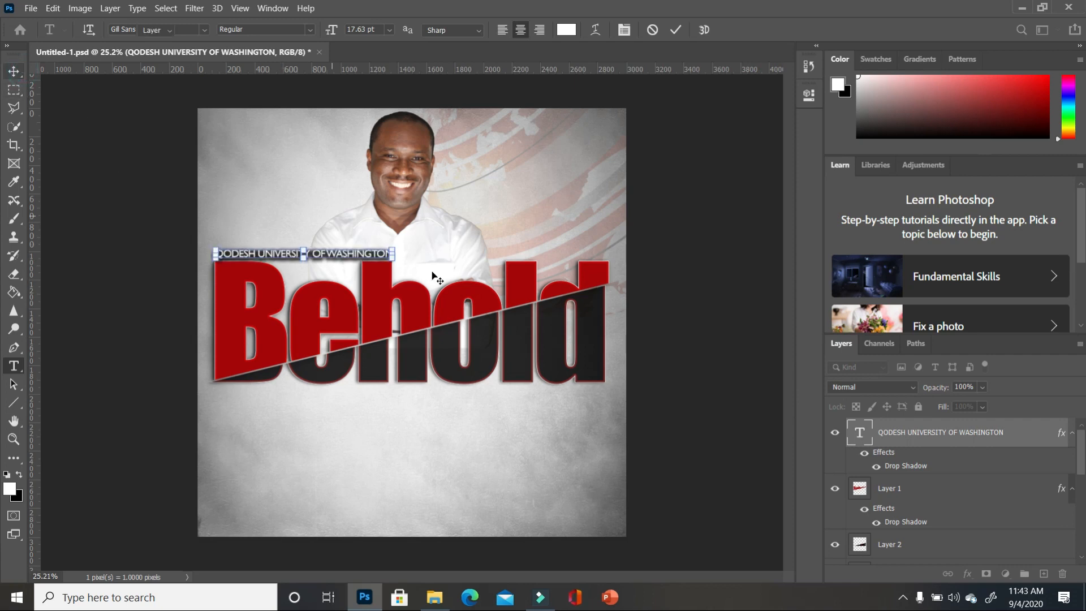
pyautogui.moveTo(1010, 443); pyautogui.dragTo(1044, 573)
pyautogui.moveTo(354, 255); pyautogui.dragTo(359, 397)
# - Retype the copied line's text as SWOLLEN SUNDAY
pyautogui.click(14, 366)
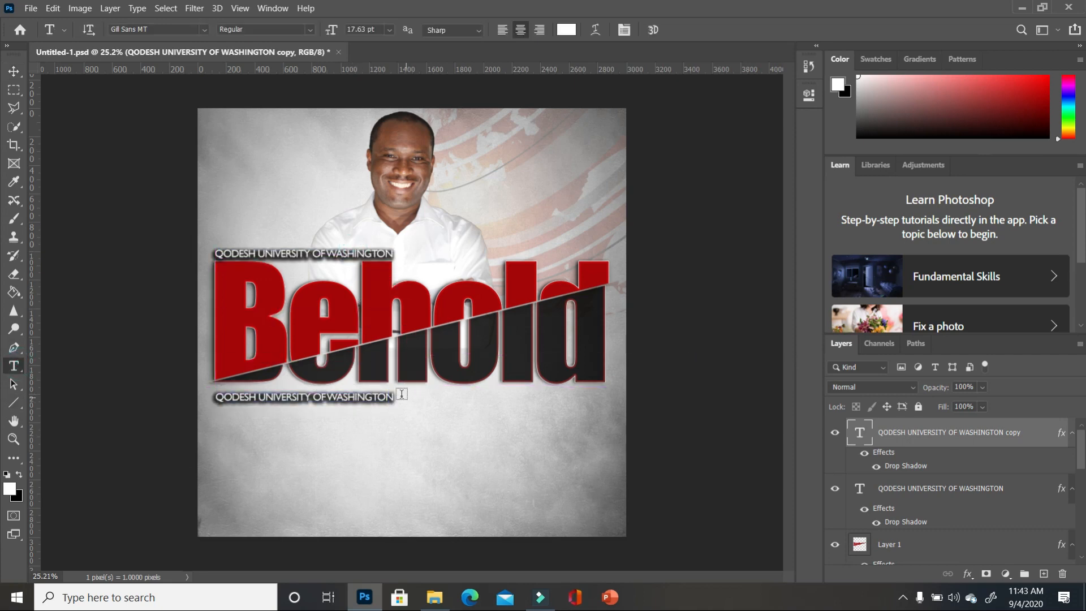
pyautogui.click(212, 393)
pyautogui.hotkey('ctrl', 'a')
pyautogui.write('WOLLE SUNDA')
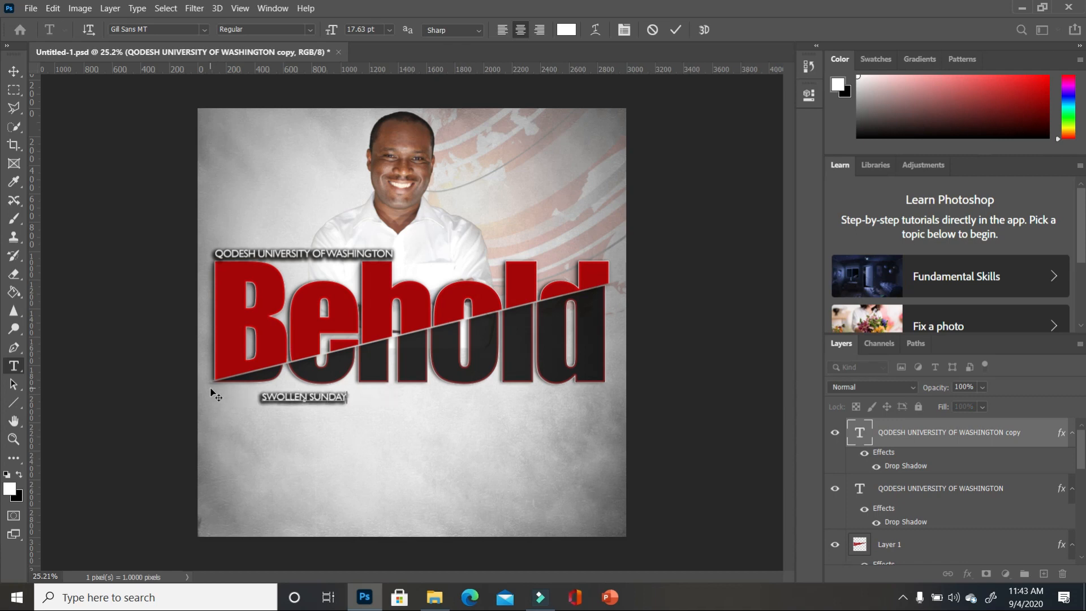
pyautogui.press('ctrl')
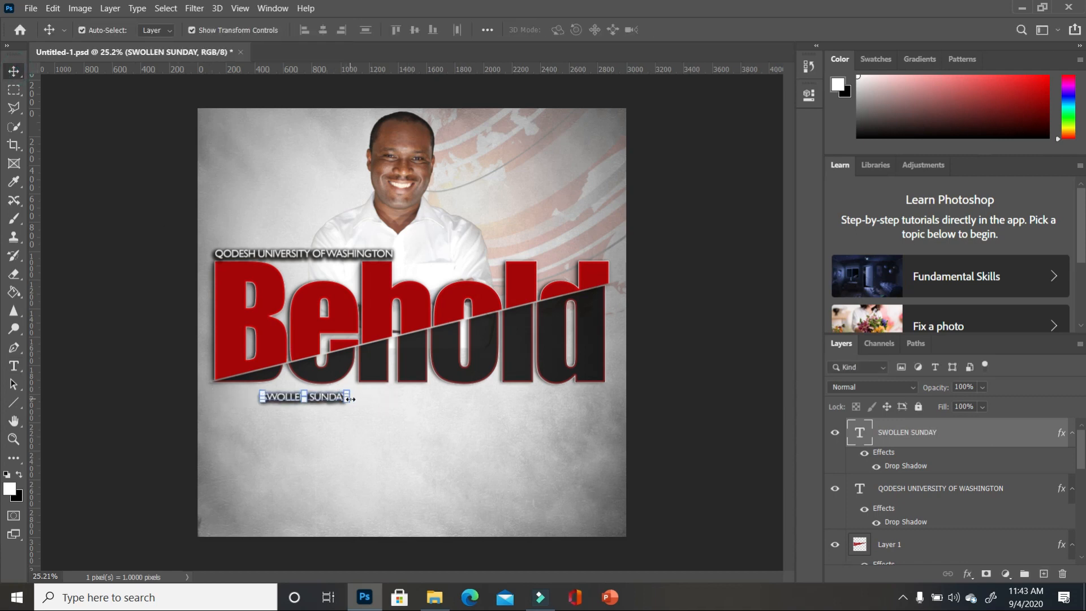
# - Enlarge SWOLLEN SUNDAY and position it just beneath Behold's left side
pyautogui.moveTo(348, 399); pyautogui.dragTo(537, 470)
pyautogui.moveTo(467, 399); pyautogui.dragTo(417, 406)
pyautogui.moveTo(483, 387); pyautogui.dragTo(410, 405)
pyautogui.press('Return')
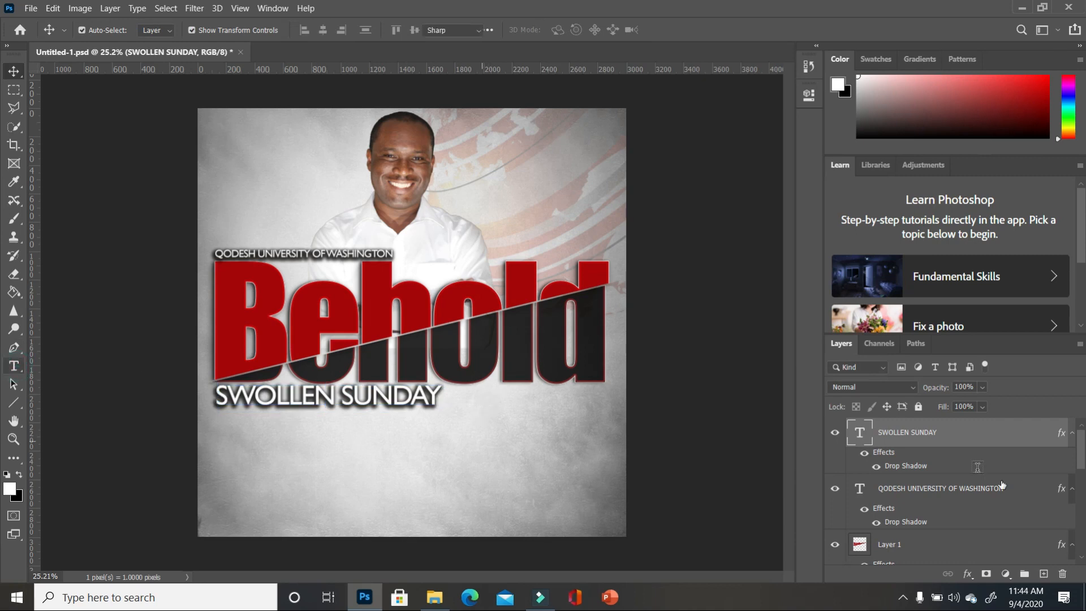
# - Tighten SWOLLEN SUNDAY's drop shadow to 13% spread and 7 px size
pyautogui.doubleClick(1046, 435)
pyautogui.click(571, 329)
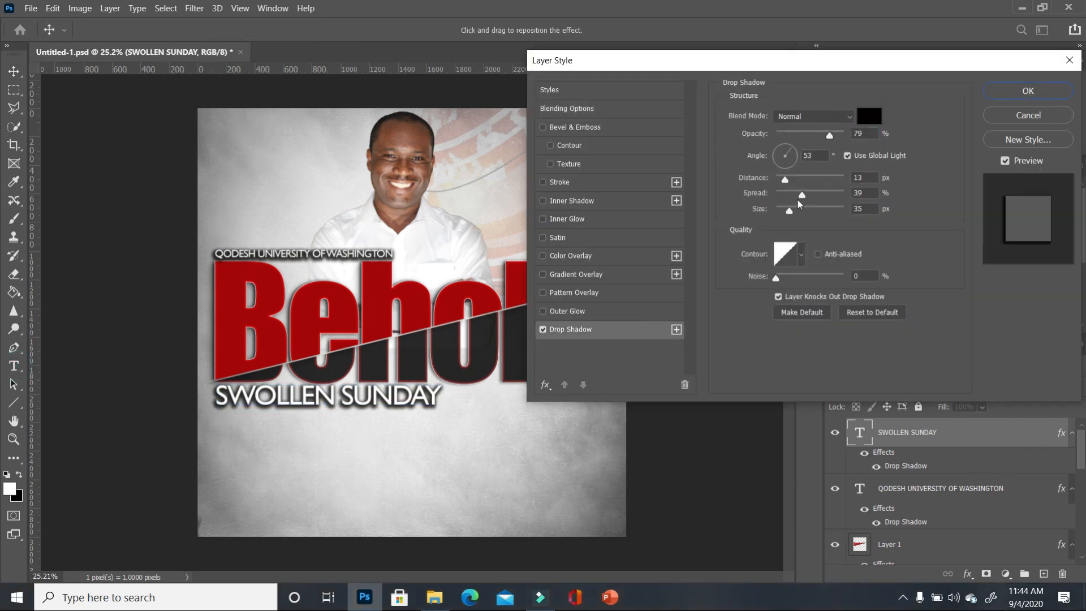
pyautogui.moveTo(802, 195)
pyautogui.mouseDown()
pyautogui.moveTo(780, 194)
pyautogui.moveTo(783, 210)
pyautogui.moveTo(785, 196)
pyautogui.mouseUp()
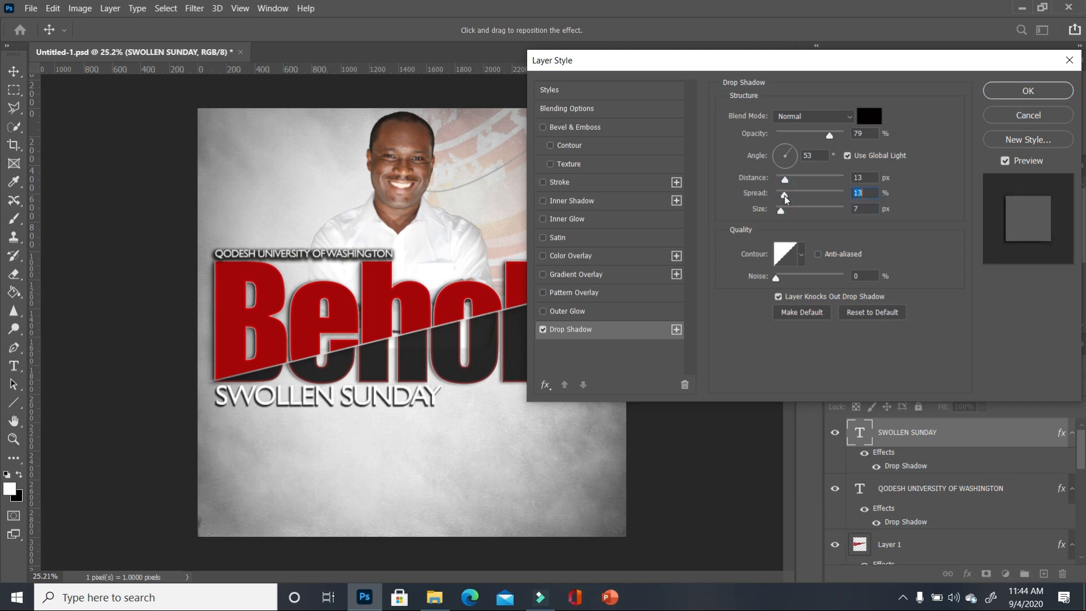
pyautogui.click(1042, 93)
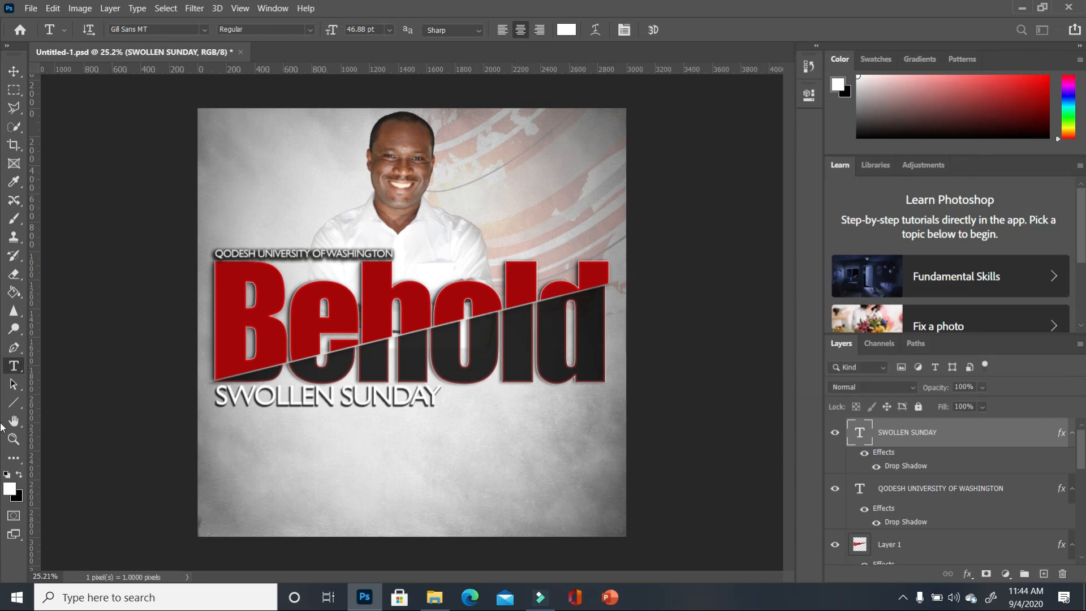
# - Colour the SWOLLEN SUNDAY text bright blue (#05b3ec)
pyautogui.moveTo(433, 394); pyautogui.dragTo(176, 390)
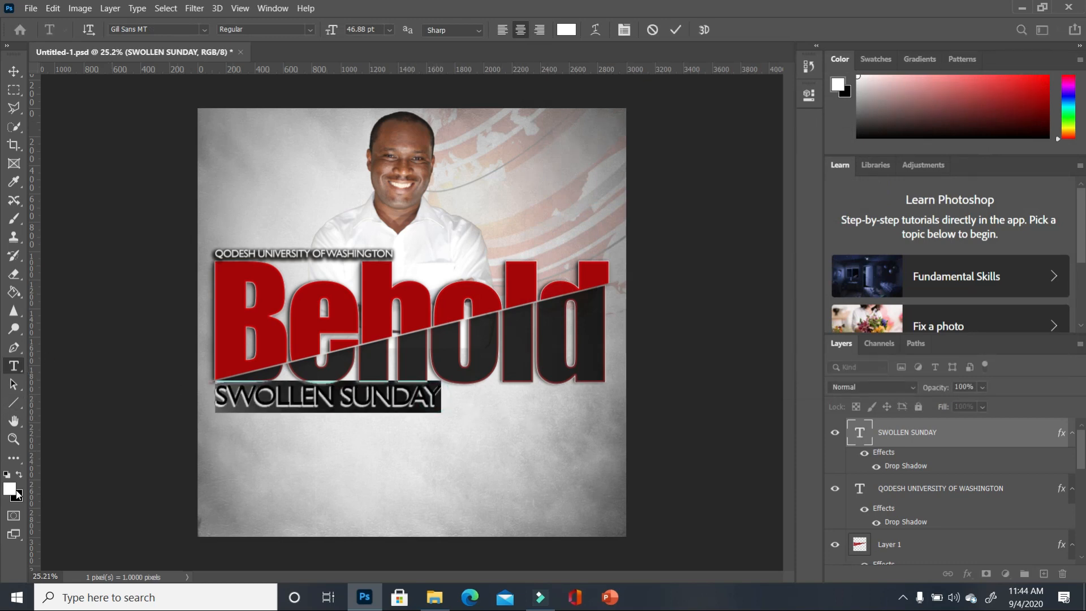
pyautogui.click(8, 488)
pyautogui.click(861, 143)
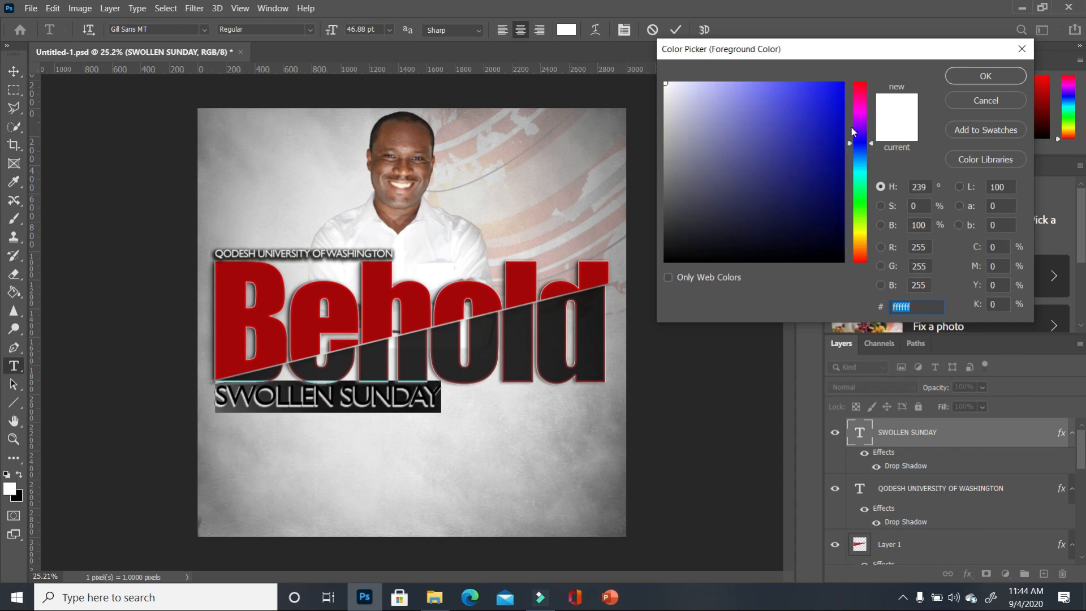
pyautogui.moveTo(863, 125); pyautogui.dragTo(861, 165)
pyautogui.click(841, 95)
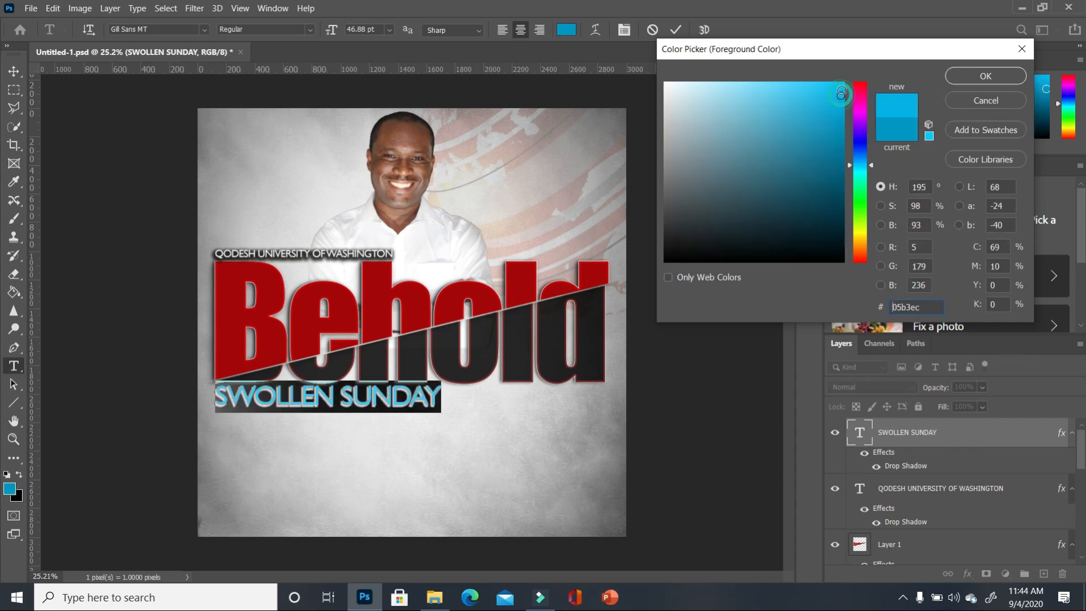
pyautogui.click(970, 72)
pyautogui.click(684, 310)
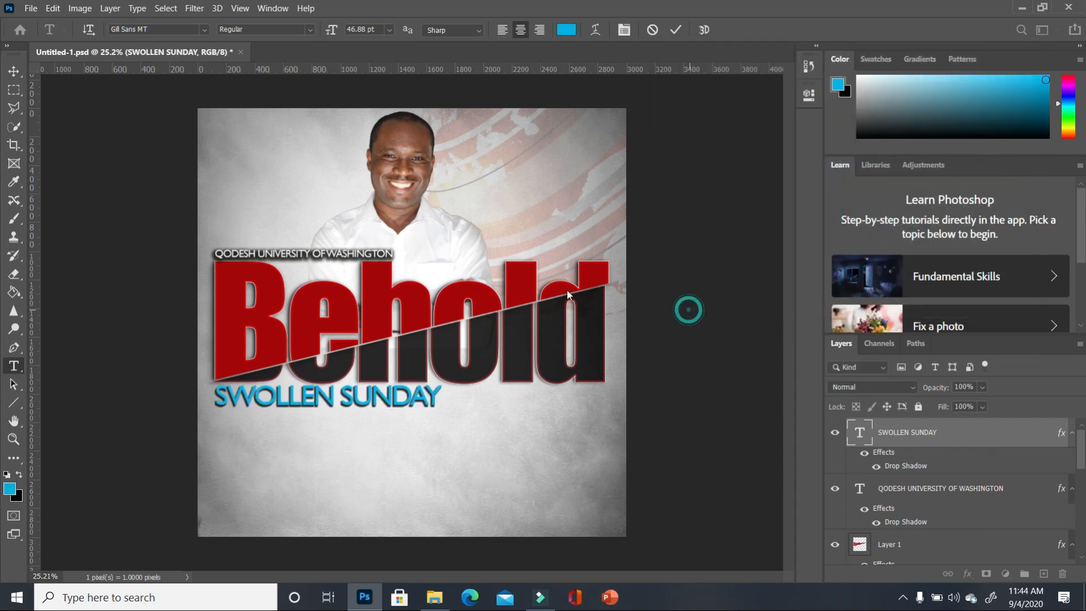
pyautogui.click(14, 71)
# - Duplicate the QODESH university line below SWOLLEN SUNDAY and retype it as STAY CONNECTED
pyautogui.click(366, 252)
pyautogui.click(366, 252)
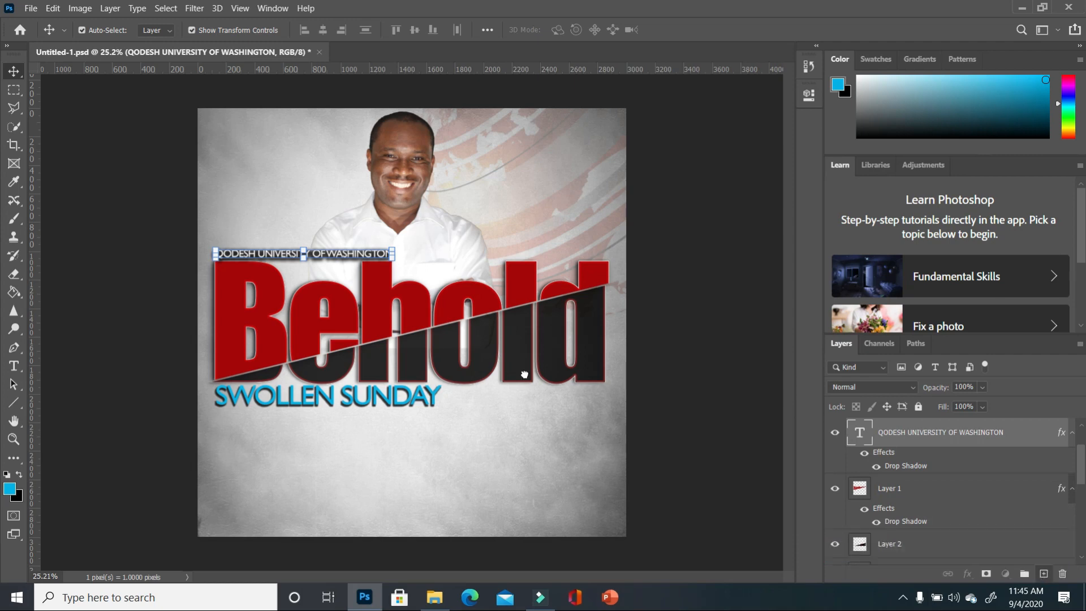
pyautogui.hotkey('ctrl', 'j')
pyautogui.moveTo(340, 256); pyautogui.dragTo(369, 463)
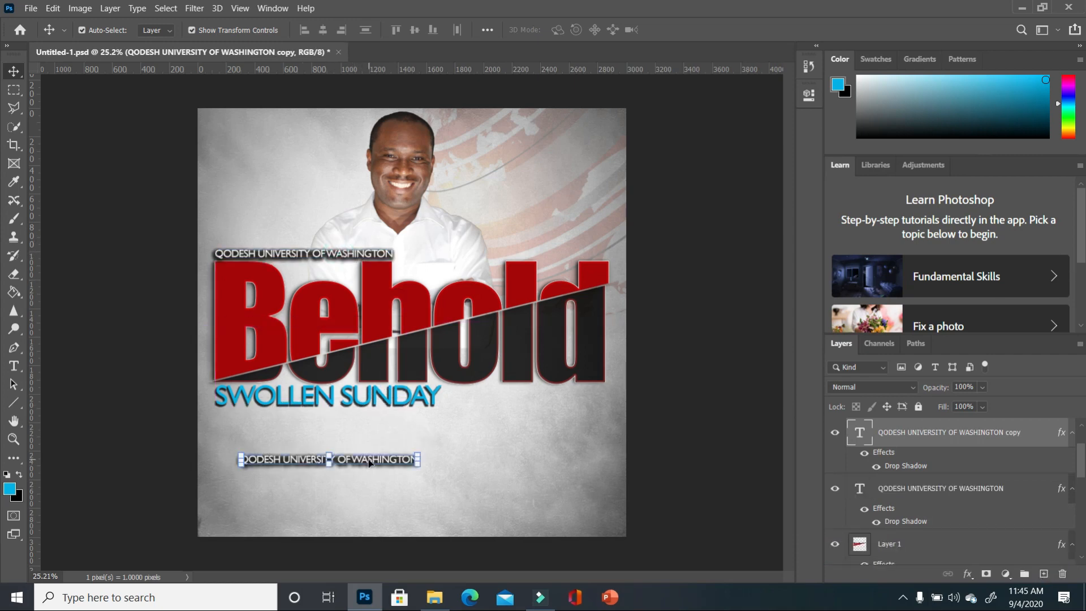
pyautogui.click(14, 366)
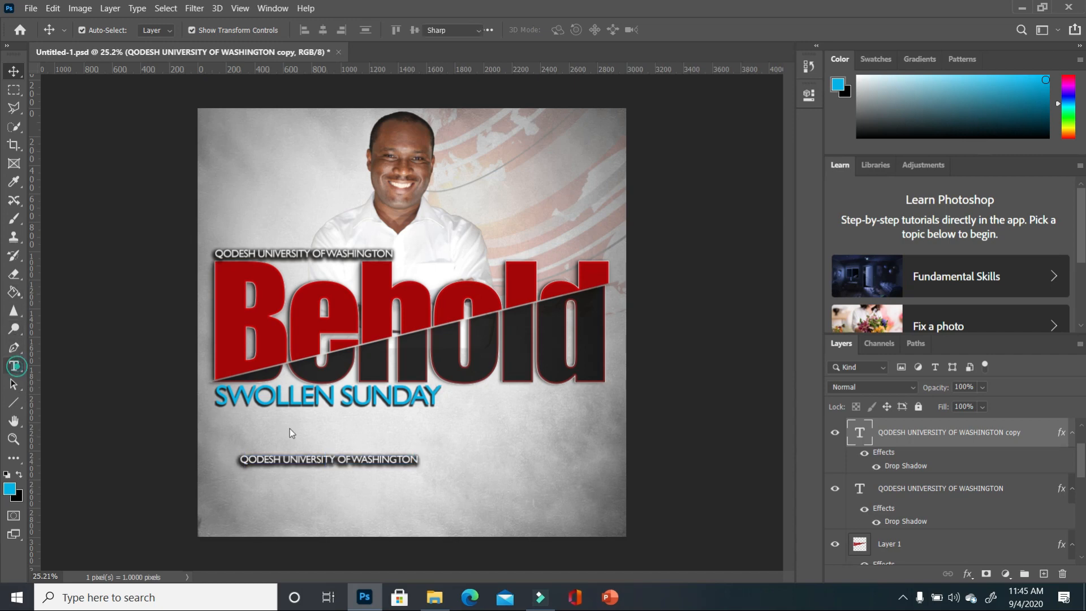
pyautogui.moveTo(422, 461); pyautogui.dragTo(213, 445)
pyautogui.write('STAY CONNECTED')
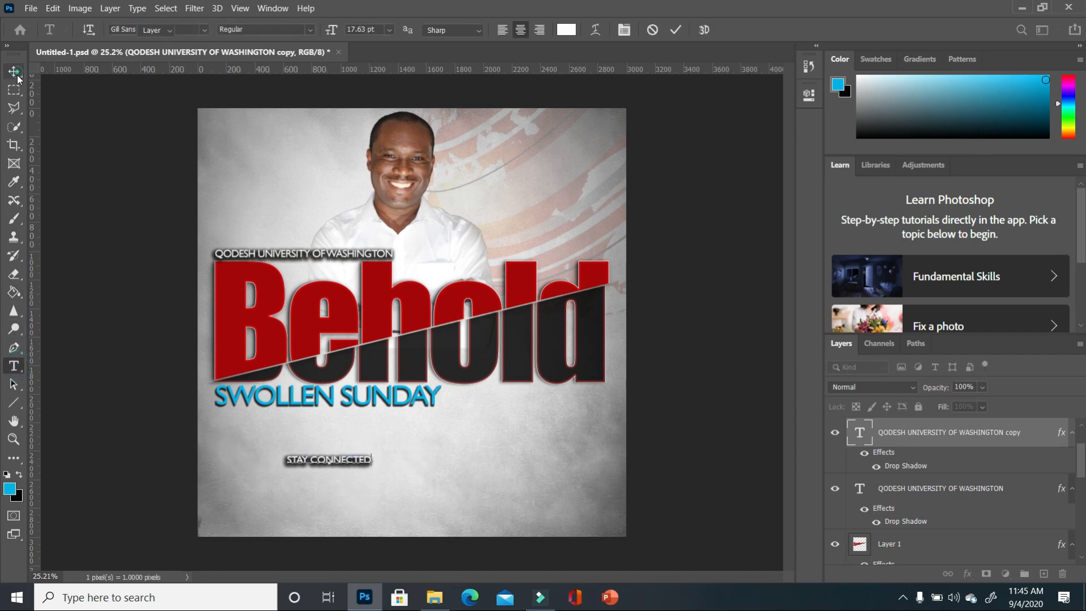
pyautogui.click(14, 72)
# - Rotate STAY CONNECTED to vertical, place it at the upper-left edge, and open its layer style
pyautogui.hotkey('ctrl', 't')
pyautogui.moveTo(382, 479); pyautogui.dragTo(350, 408)
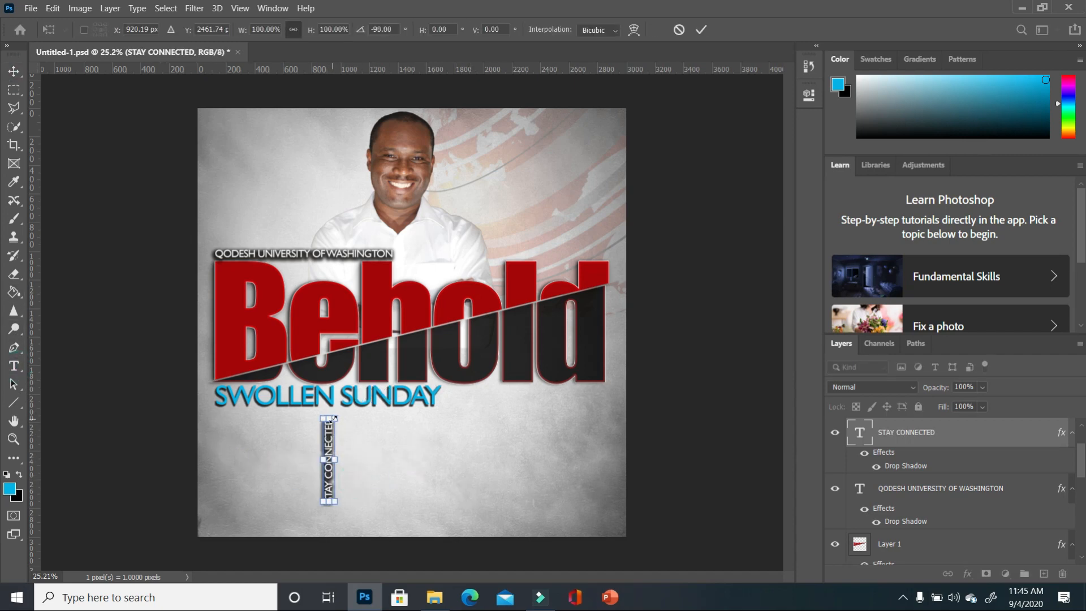
pyautogui.moveTo(331, 439); pyautogui.dragTo(214, 169)
pyautogui.press('Return')
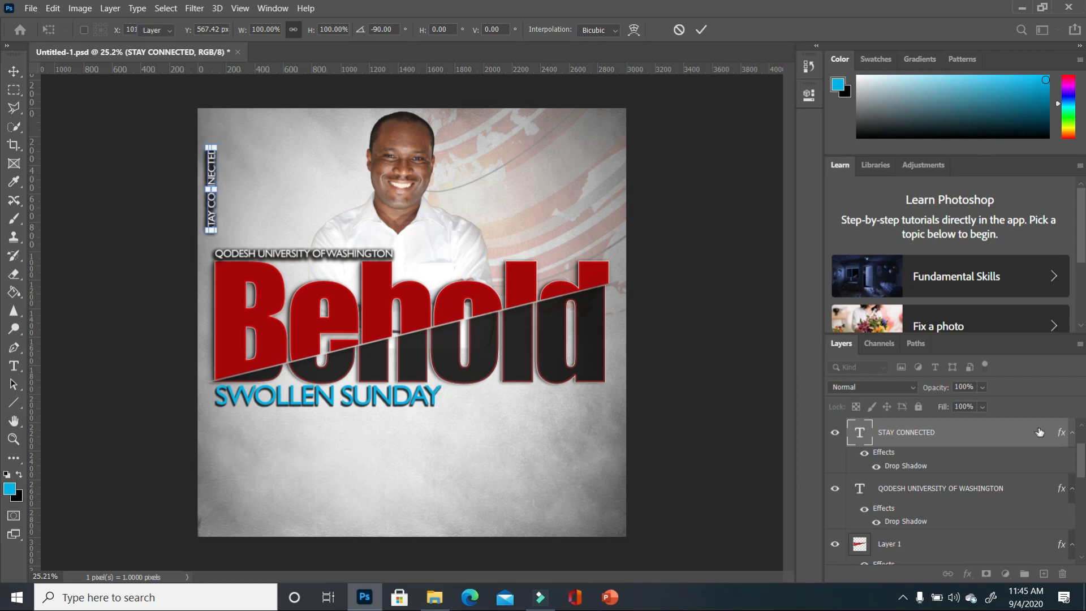
pyautogui.doubleClick(1043, 433)
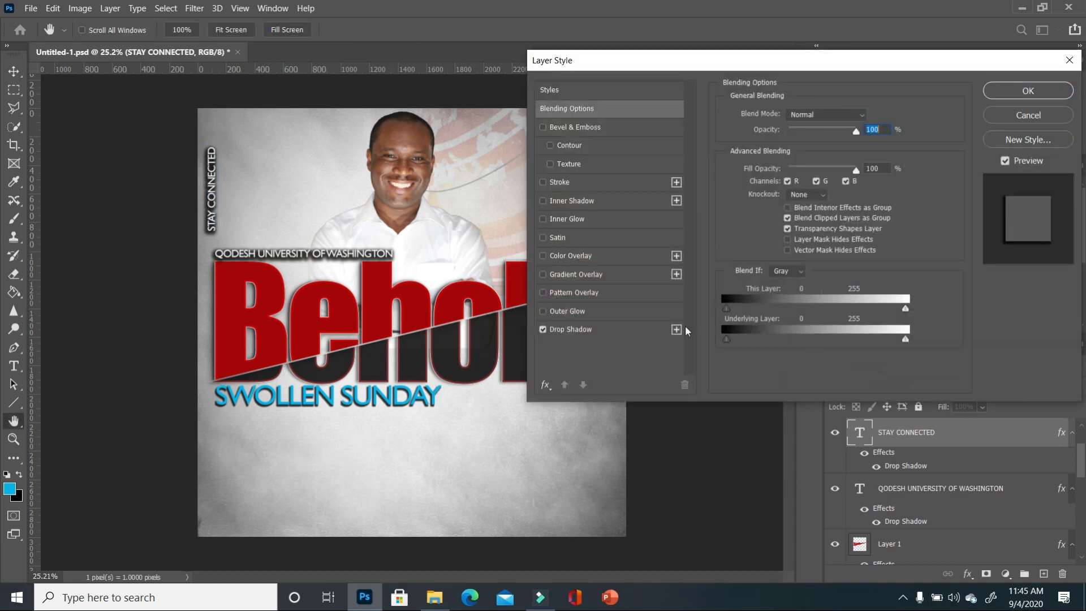
# - Remove STAY CONNECTED's drop shadow and scale the text down slightly
pyautogui.click(544, 330)
pyautogui.click(1028, 92)
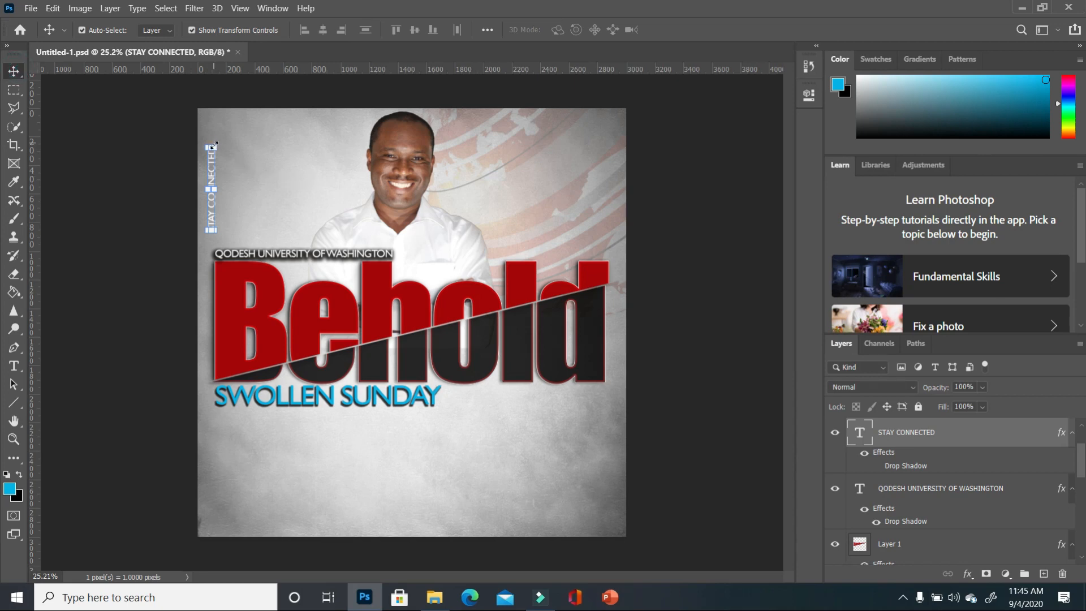
pyautogui.moveTo(214, 145); pyautogui.dragTo(206, 167)
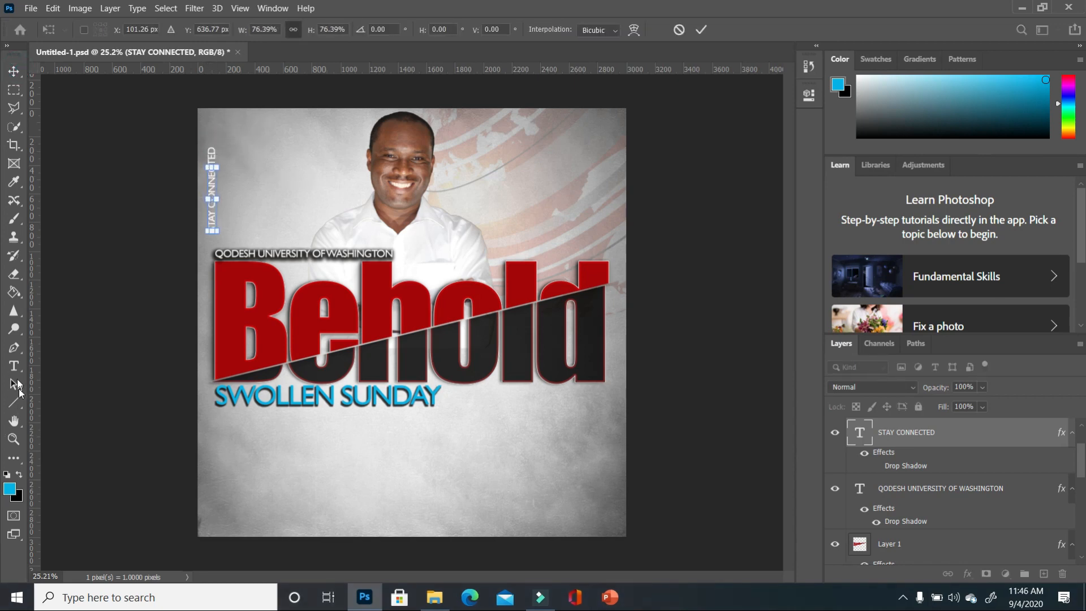
pyautogui.click(14, 366)
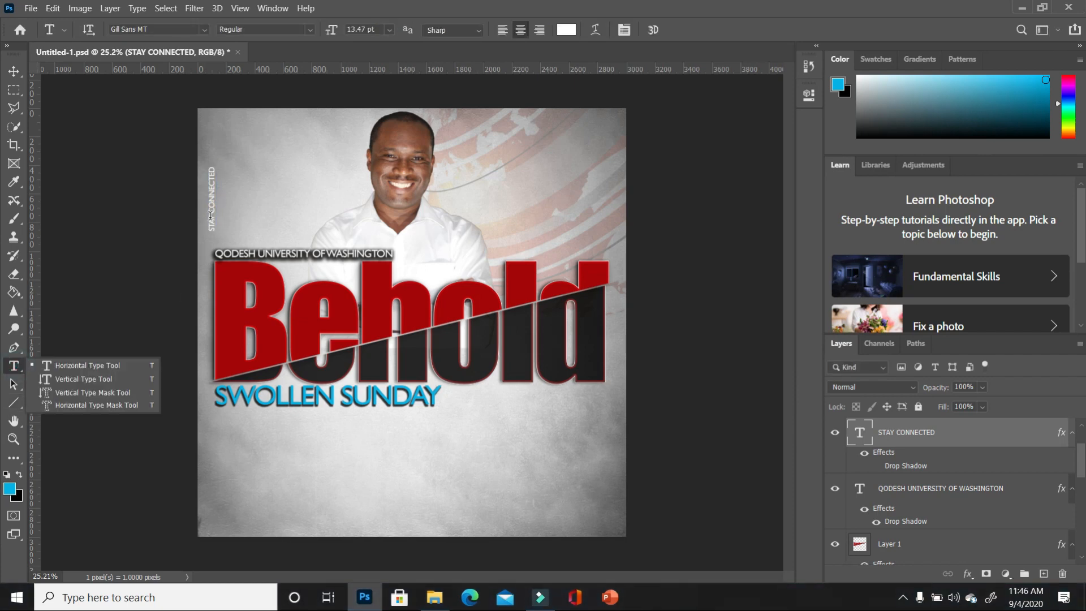
# - Colour the word STAY dark red (#a40607)
pyautogui.moveTo(210, 216); pyautogui.dragTo(214, 238)
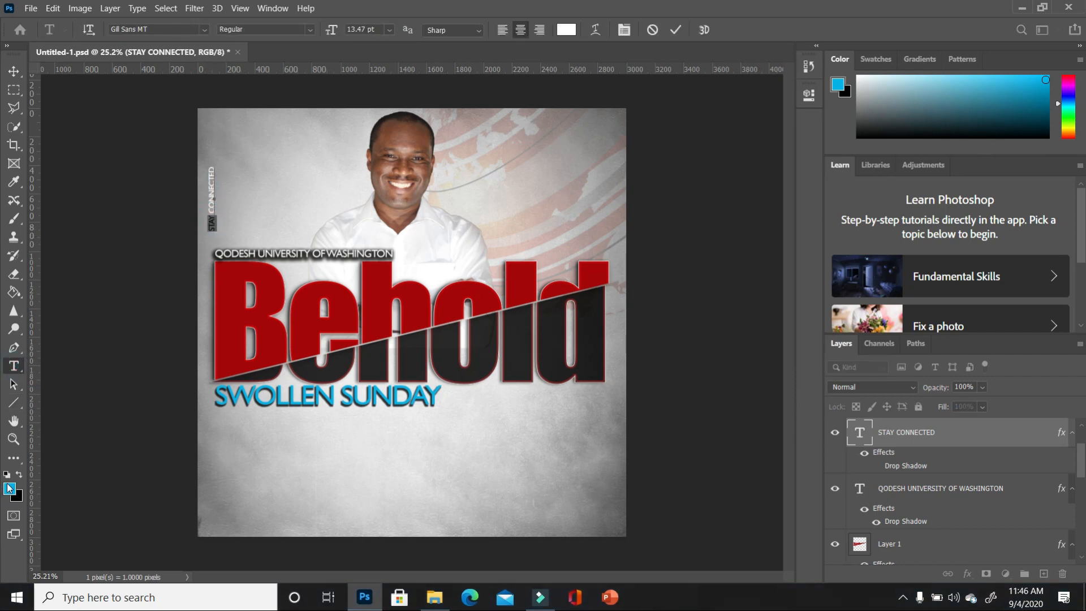
pyautogui.click(10, 489)
pyautogui.click(232, 320)
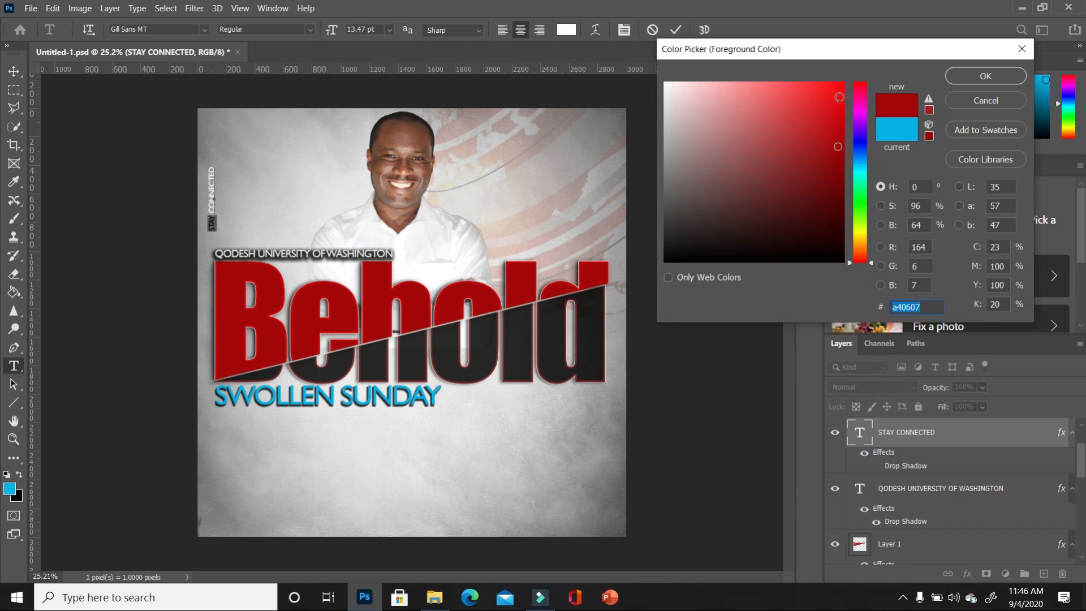
pyautogui.click(841, 94)
pyautogui.press('Return')
pyautogui.hotkey('ctrl', 'Return')
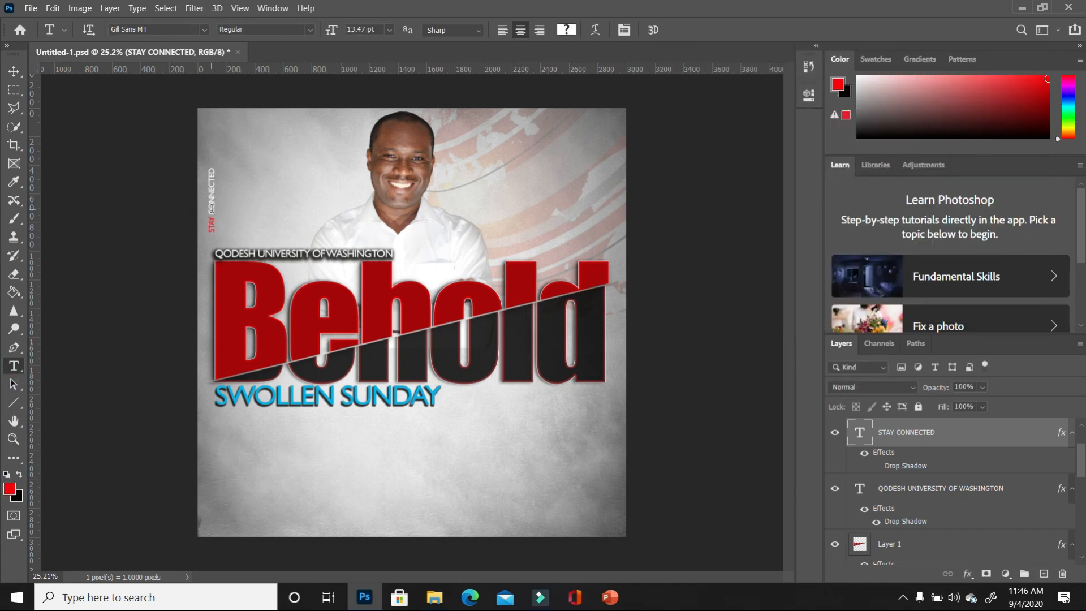
# - Make the word CONNECTED black
pyautogui.moveTo(212, 215); pyautogui.dragTo(208, 156)
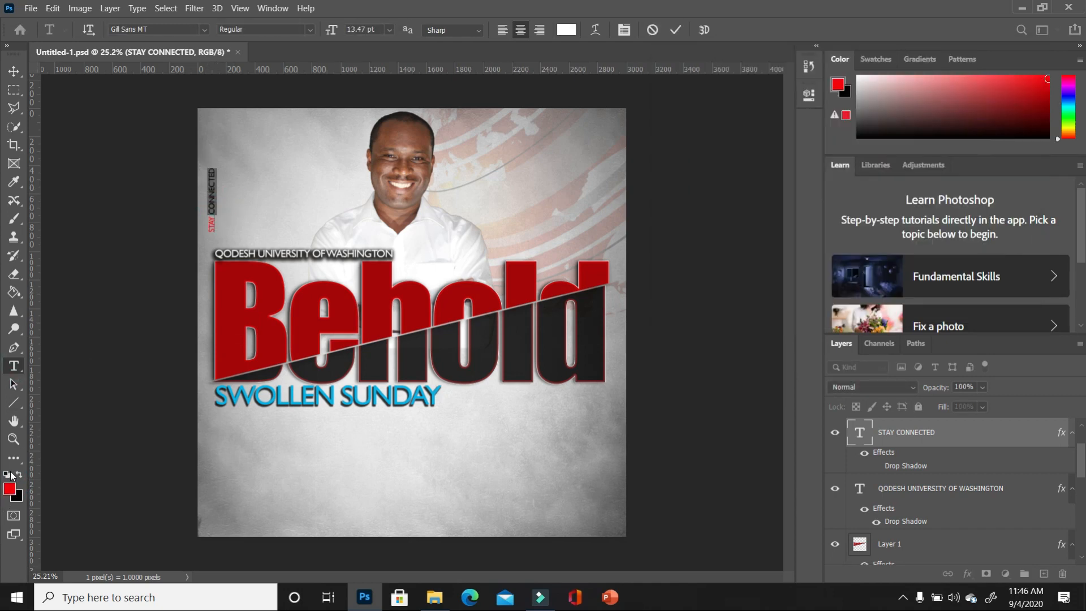
pyautogui.click(20, 477)
pyautogui.hotkey('ctrl', 'Return')
pyautogui.click(212, 191)
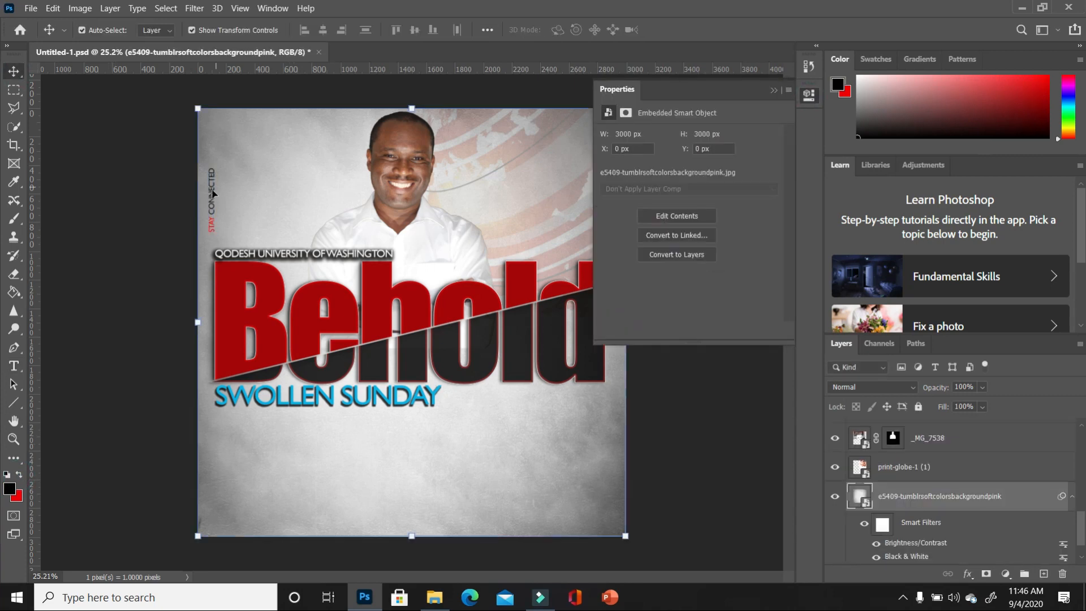
# - Set STAY CONNECTED's leading to 22 pt in Properties, then drag it higher along the top-left edge
pyautogui.click(212, 194)
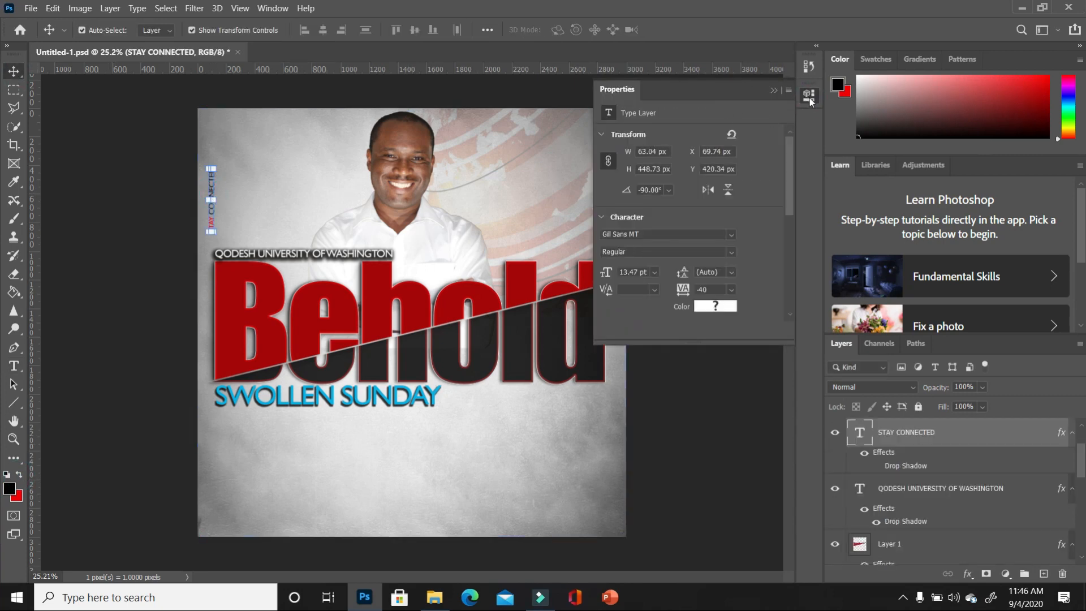
pyautogui.scroll(-1, 714, 268)
pyautogui.moveTo(683, 252); pyautogui.dragTo(693, 270)
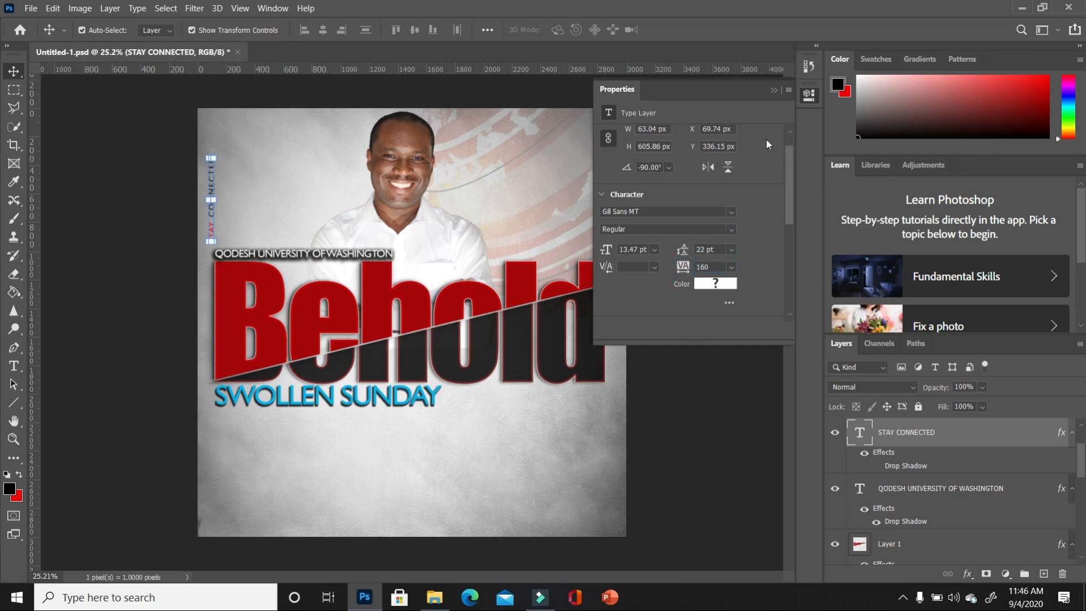
pyautogui.click(775, 90)
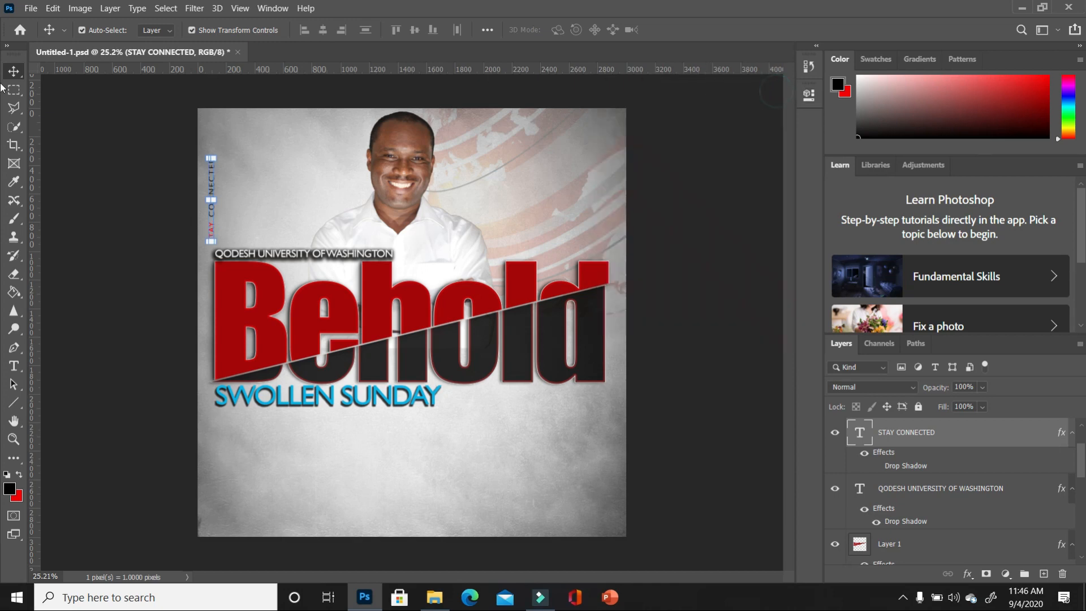
pyautogui.moveTo(214, 194); pyautogui.dragTo(207, 145)
pyautogui.click(264, 165)
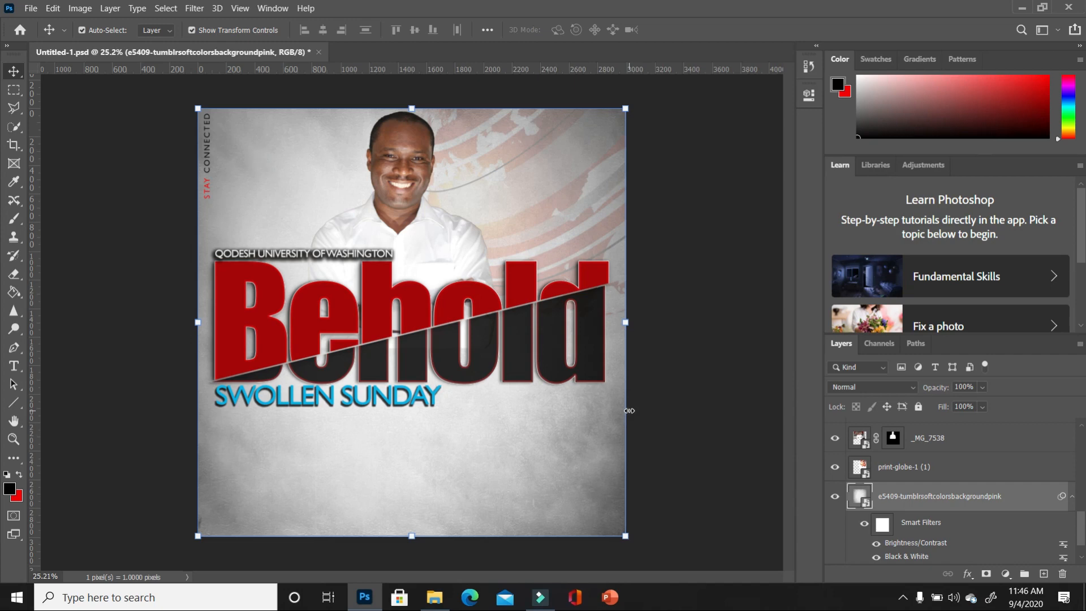
# - Add a black 27 text layer below SWOLLEN SUNDAY and enlarge it about threefold
pyautogui.click(14, 366)
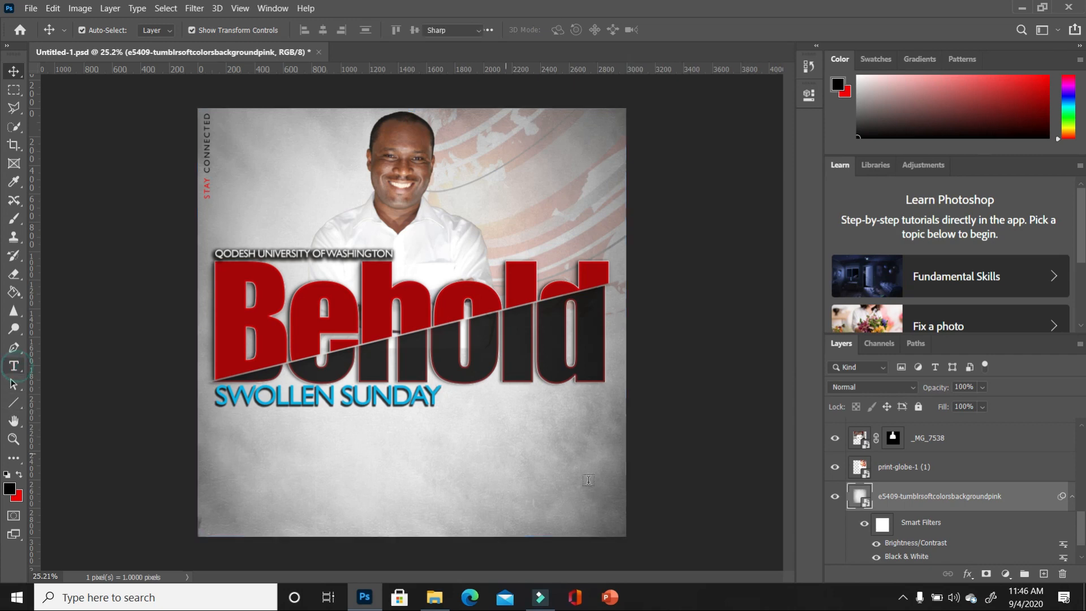
pyautogui.click(499, 479)
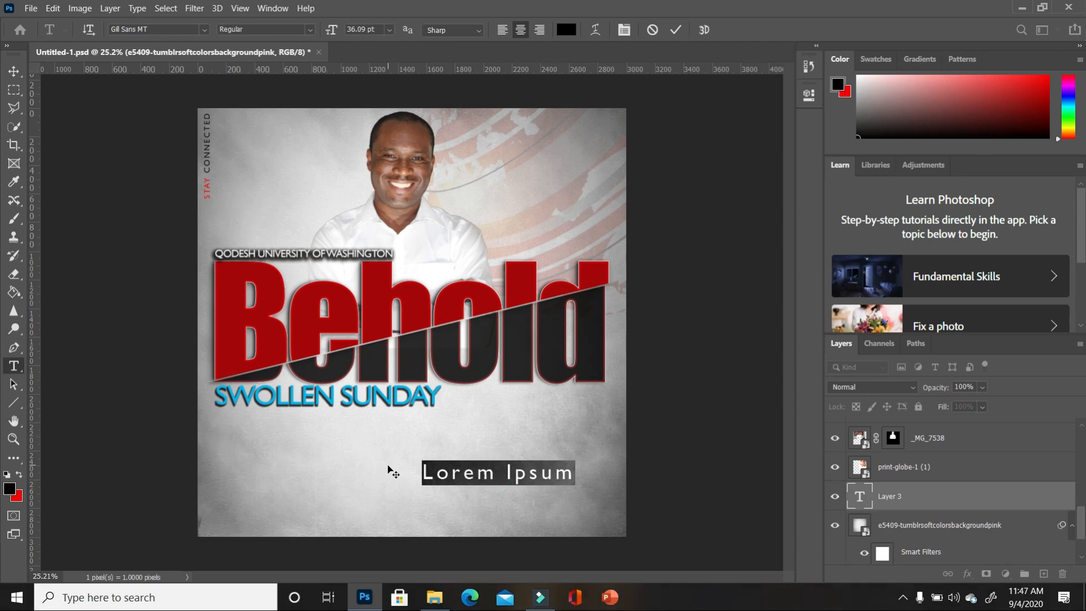
pyautogui.write('2.7')
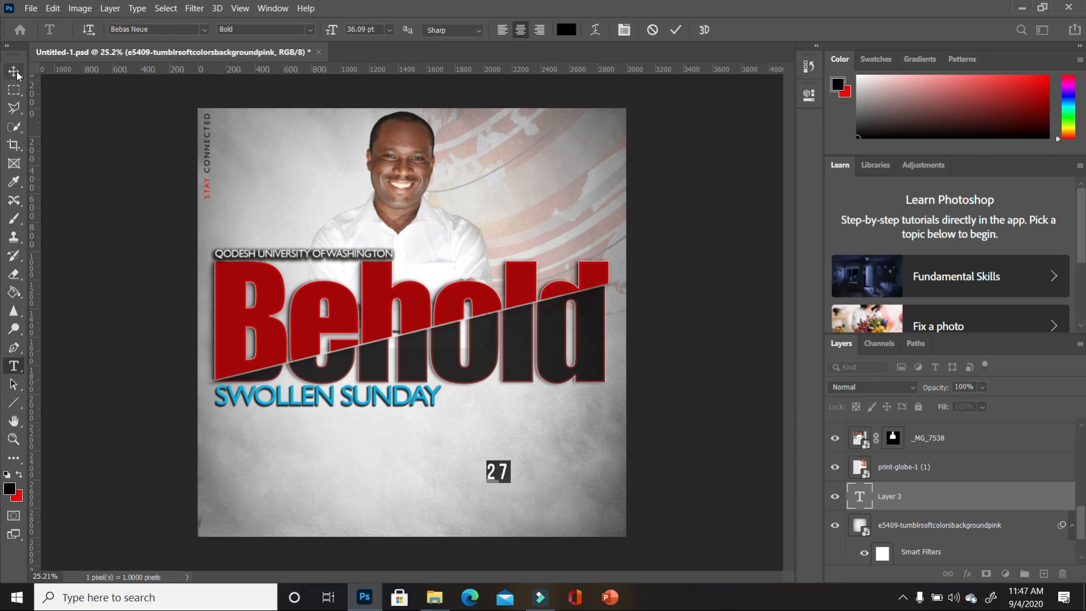
pyautogui.hotkey('ctrl', 'Return')
pyautogui.moveTo(506, 462); pyautogui.dragTo(565, 417)
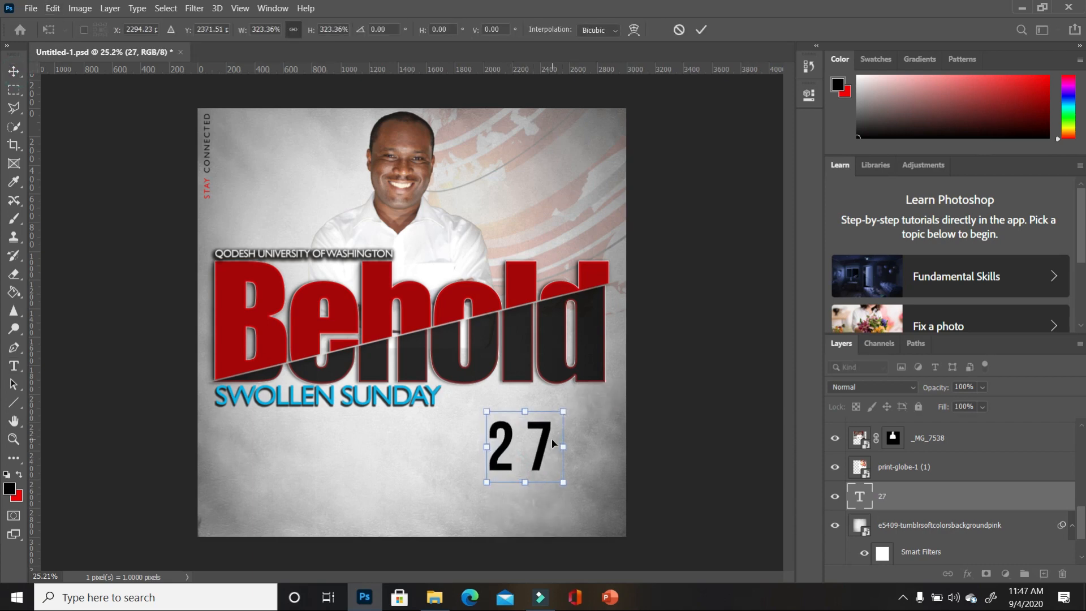
pyautogui.press('Return')
# - Set the 27 in the Geometr415 Blk BT font
pyautogui.doubleClick(542, 451)
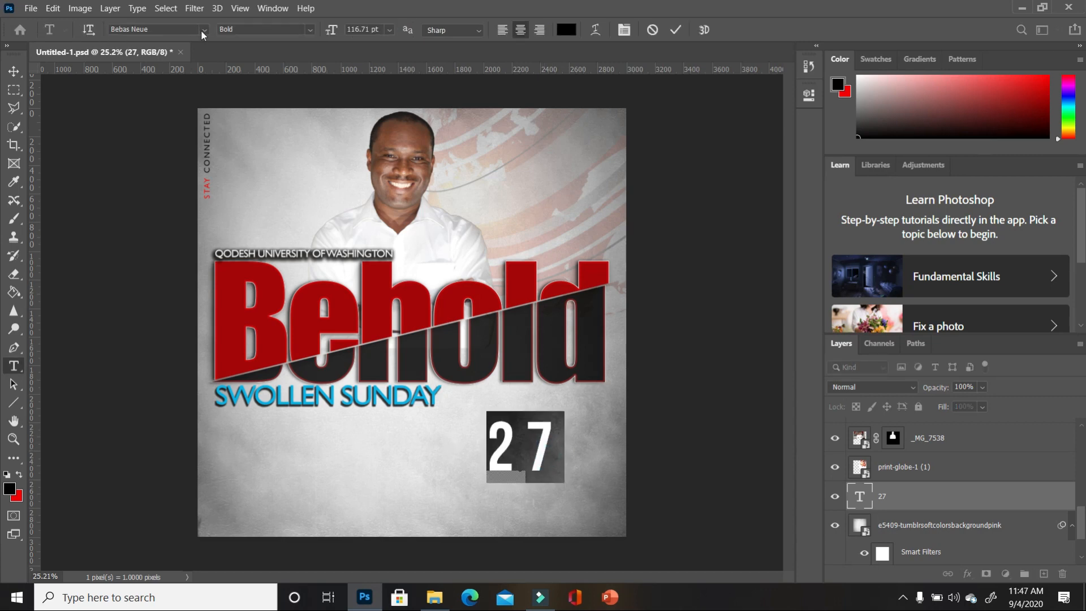
pyautogui.click(204, 30)
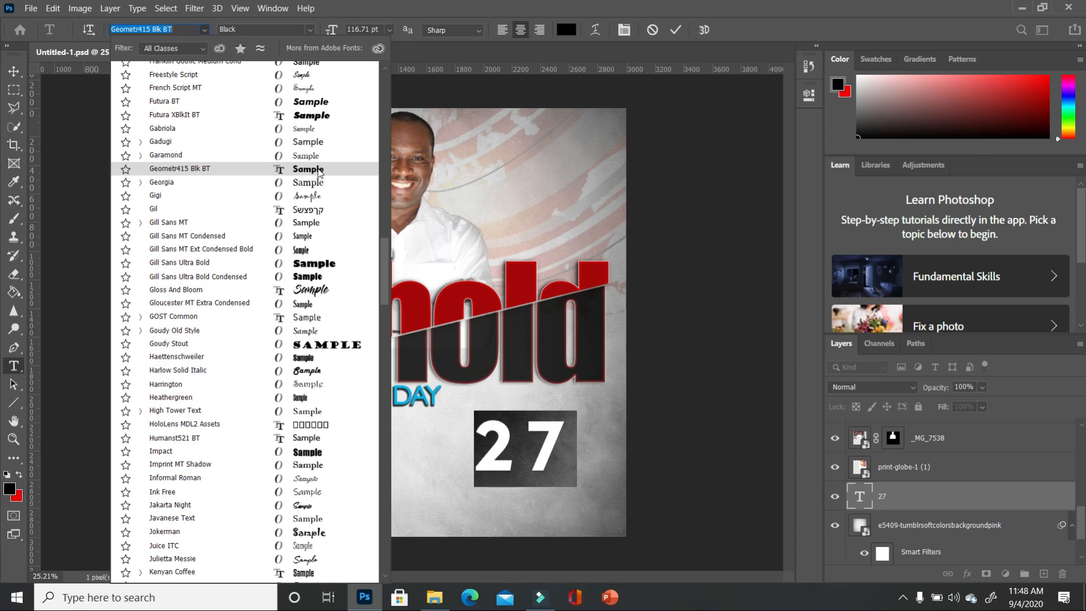
pyautogui.click(318, 169)
pyautogui.click(14, 70)
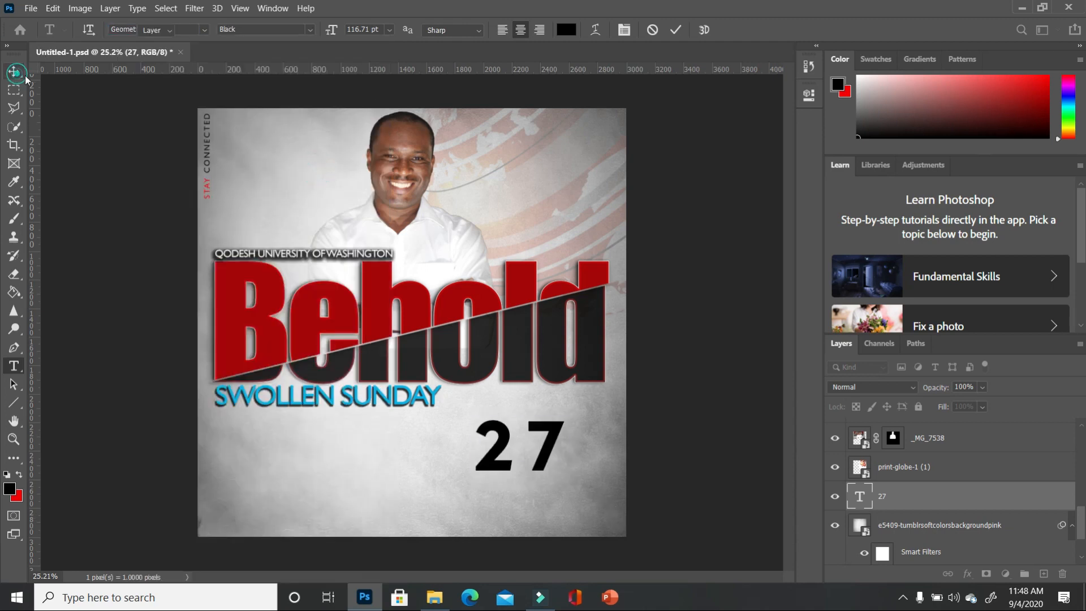
# - Tighten the 27's tracking to -100
pyautogui.click(808, 96)
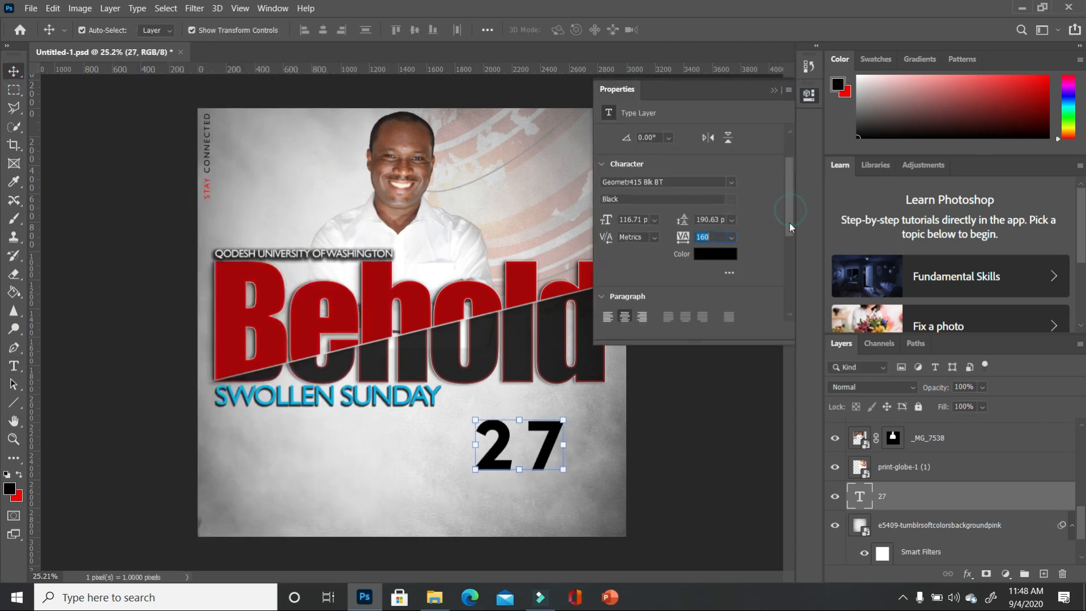
pyautogui.moveTo(683, 238); pyautogui.dragTo(672, 242)
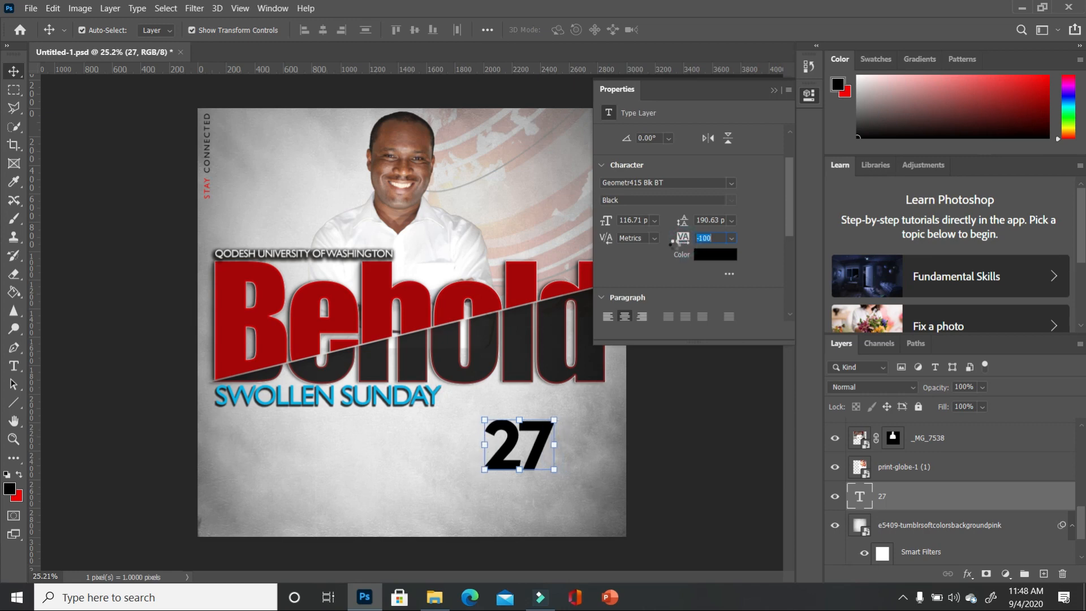
pyautogui.click(774, 90)
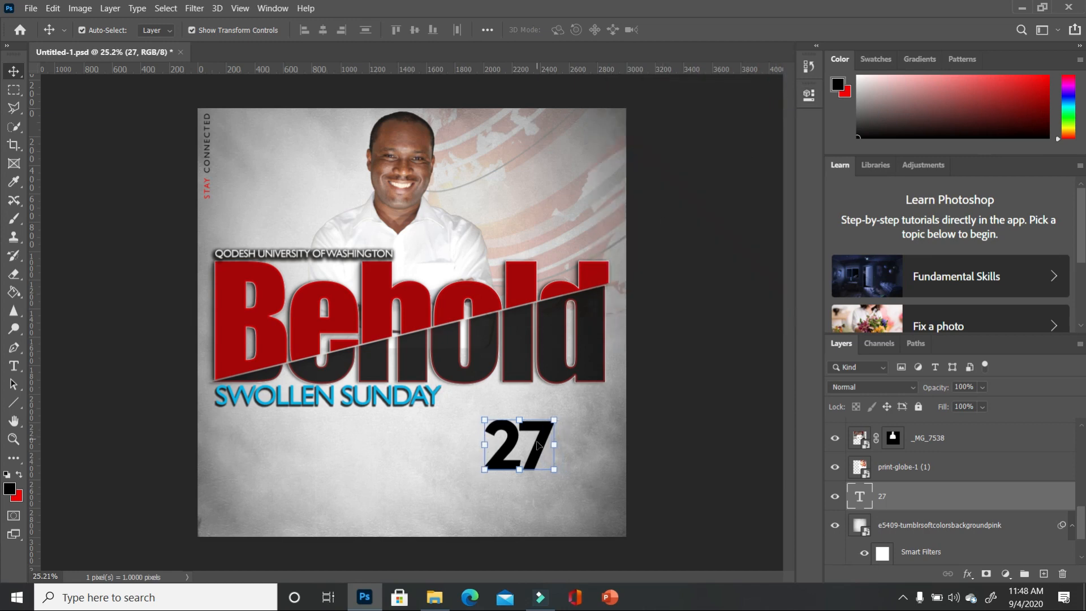
# - Turn the 27 characters red
pyautogui.press('t')
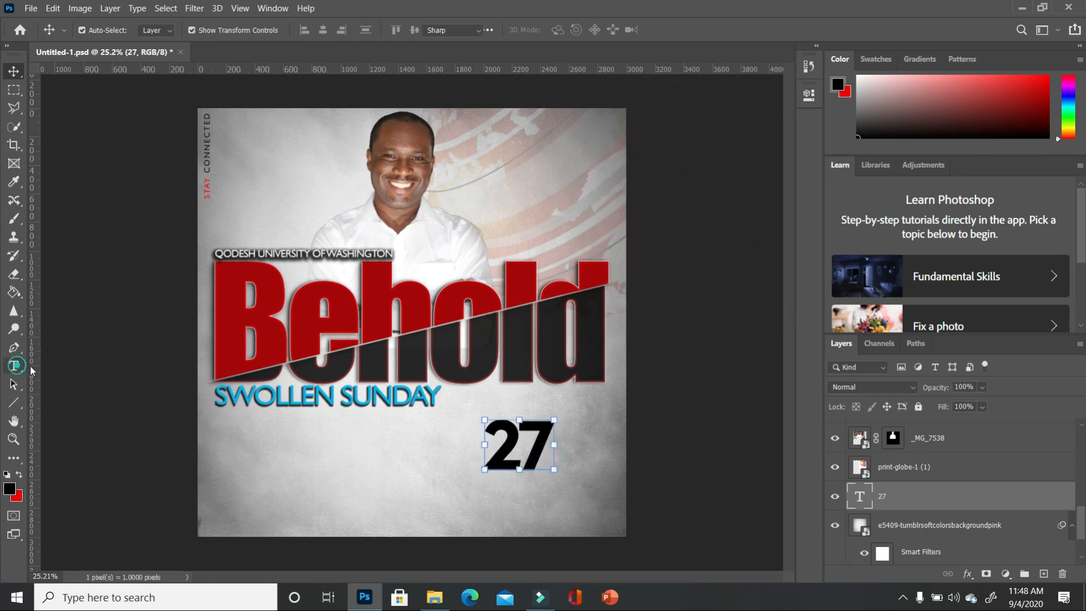
pyautogui.moveTo(548, 431); pyautogui.dragTo(482, 458)
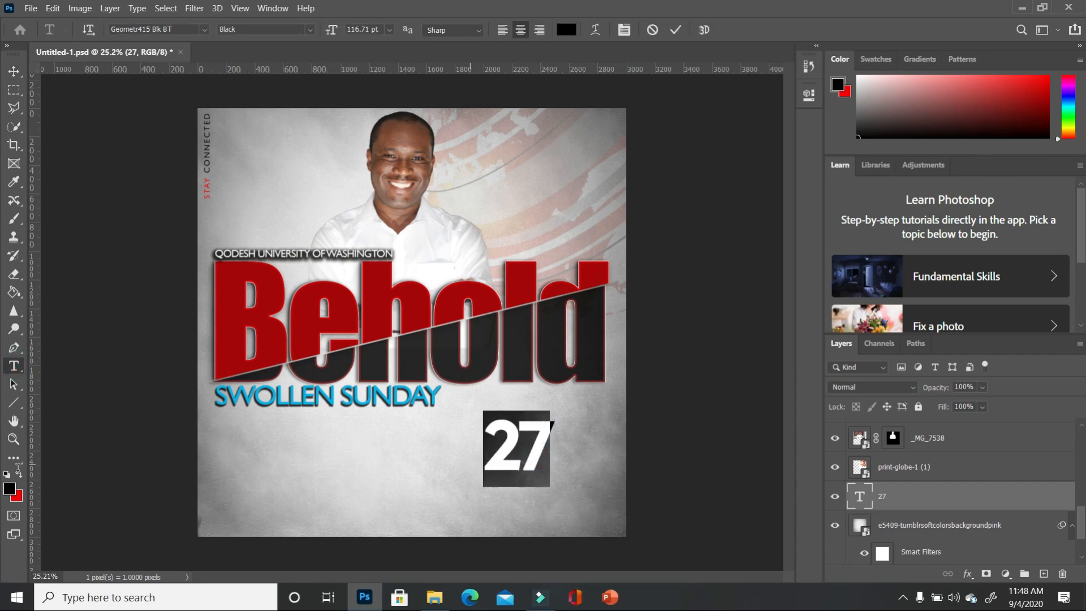
pyautogui.click(17, 478)
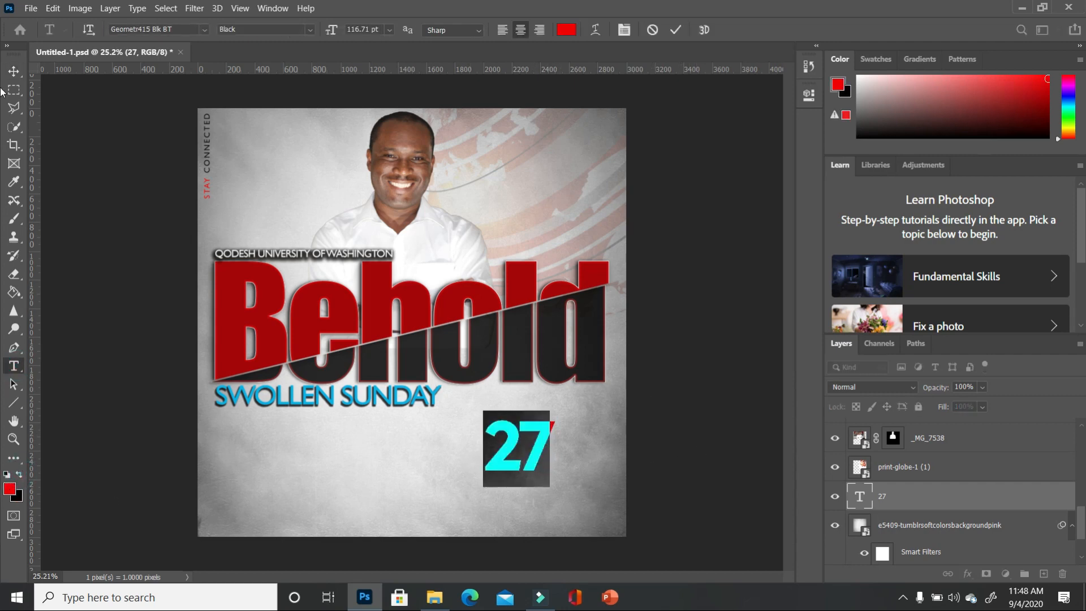
pyautogui.click(15, 69)
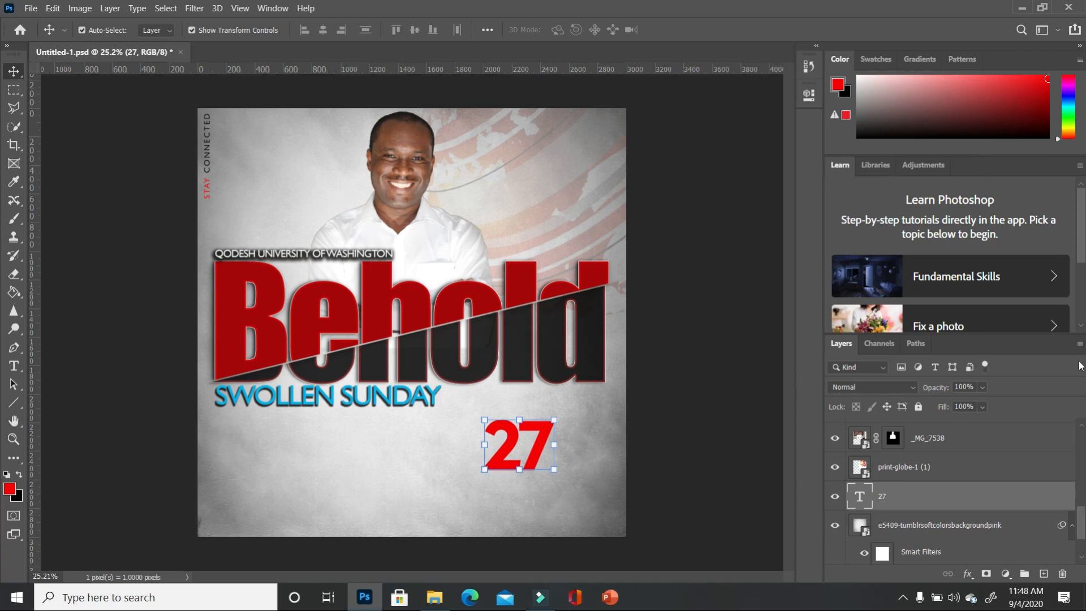
# - Enable a Drop Shadow on the 27 layer, widen its spread, and apply it
pyautogui.doubleClick(1053, 500)
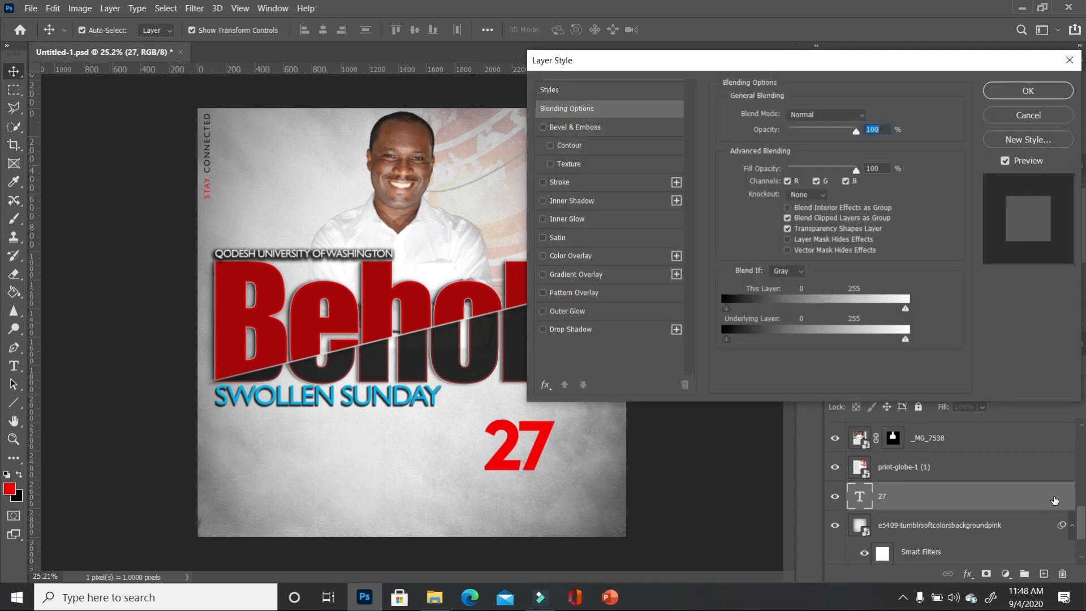
pyautogui.click(543, 330)
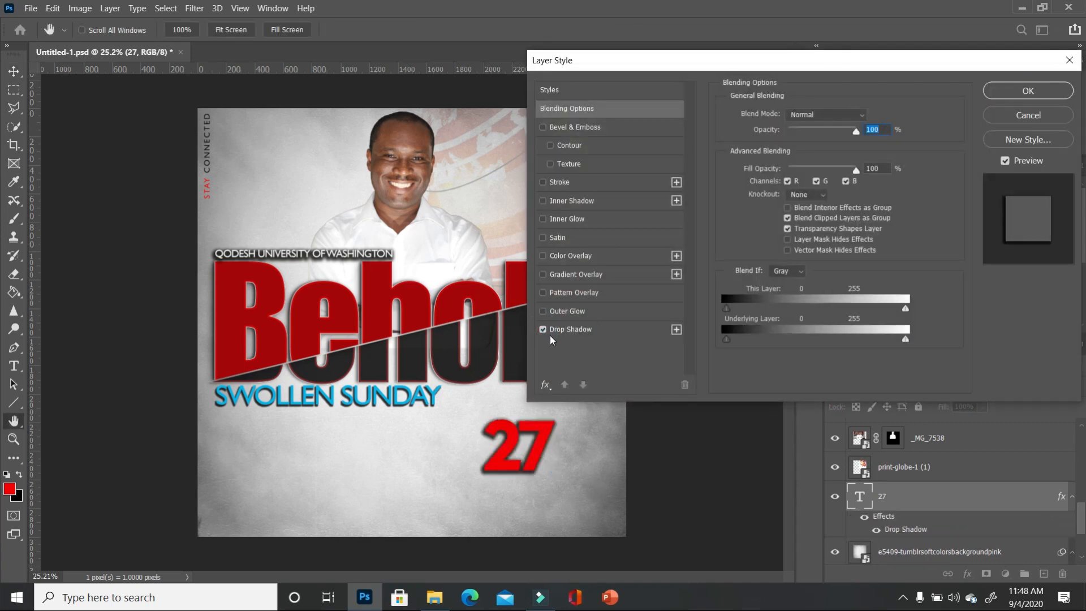
pyautogui.click(643, 331)
pyautogui.moveTo(803, 193)
pyautogui.mouseDown()
pyautogui.moveTo(783, 213)
pyautogui.moveTo(794, 181)
pyautogui.mouseUp()
pyautogui.click(1027, 93)
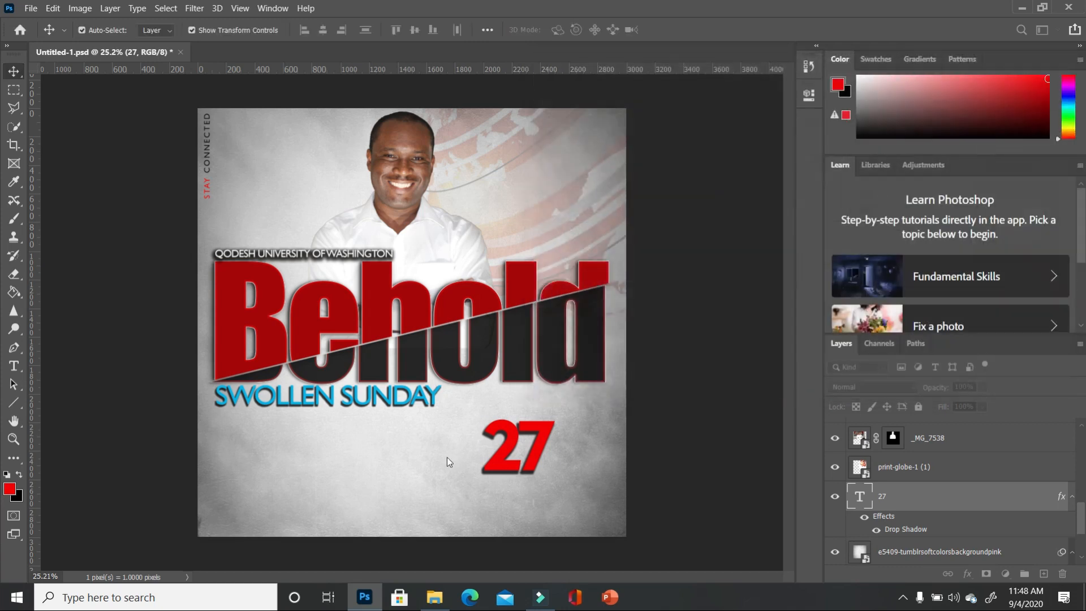
# - Recolour the 27 text to dark red a40607, sampled from the Behold title
pyautogui.press('t')
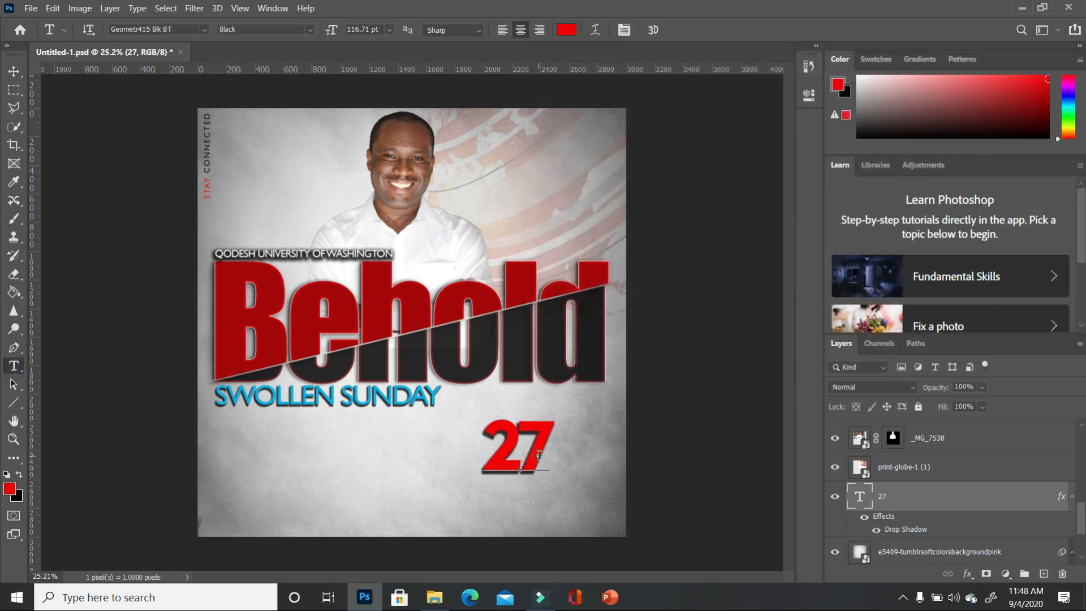
pyautogui.doubleClick(533, 453)
pyautogui.click(13, 488)
pyautogui.click(276, 342)
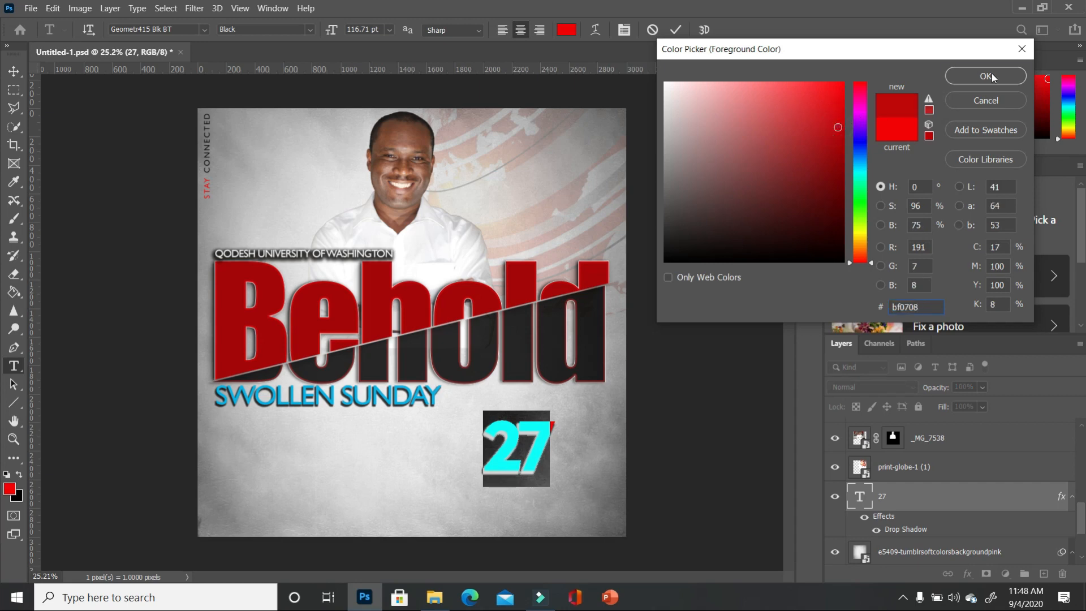
pyautogui.click(985, 76)
pyautogui.click(675, 379)
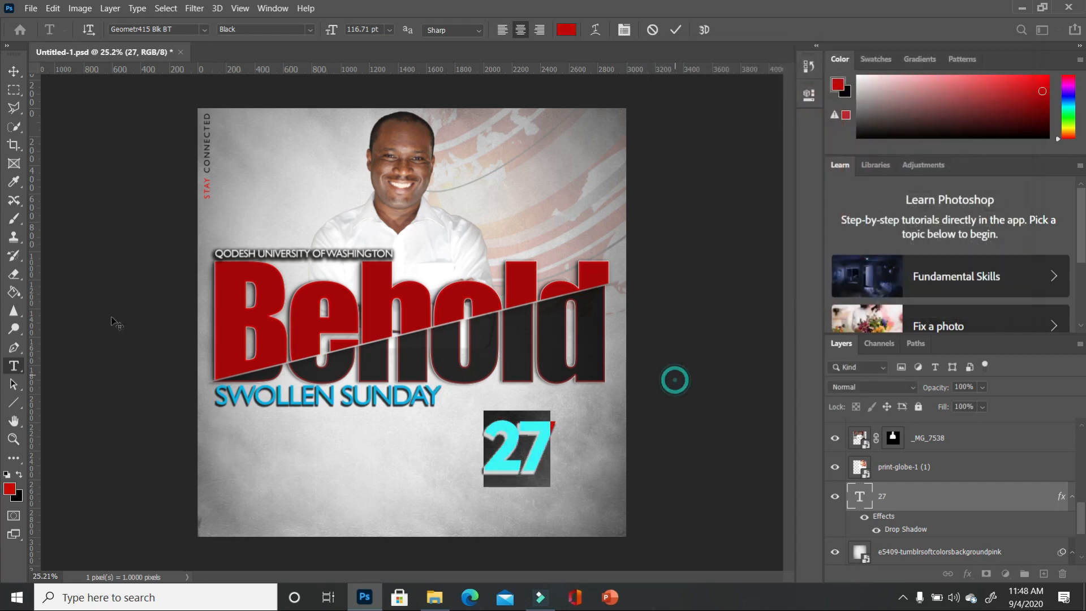
pyautogui.click(17, 72)
# - Tilt the 27 to -11.84°, shrink it to about 83%, and duplicate its layer
pyautogui.click(685, 444)
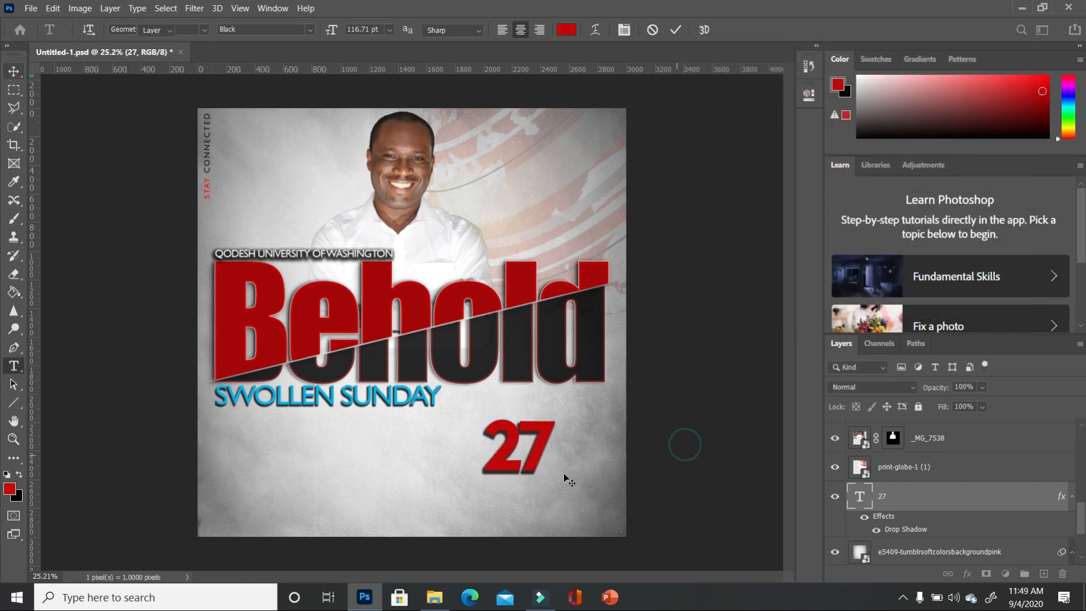
pyautogui.click(535, 449)
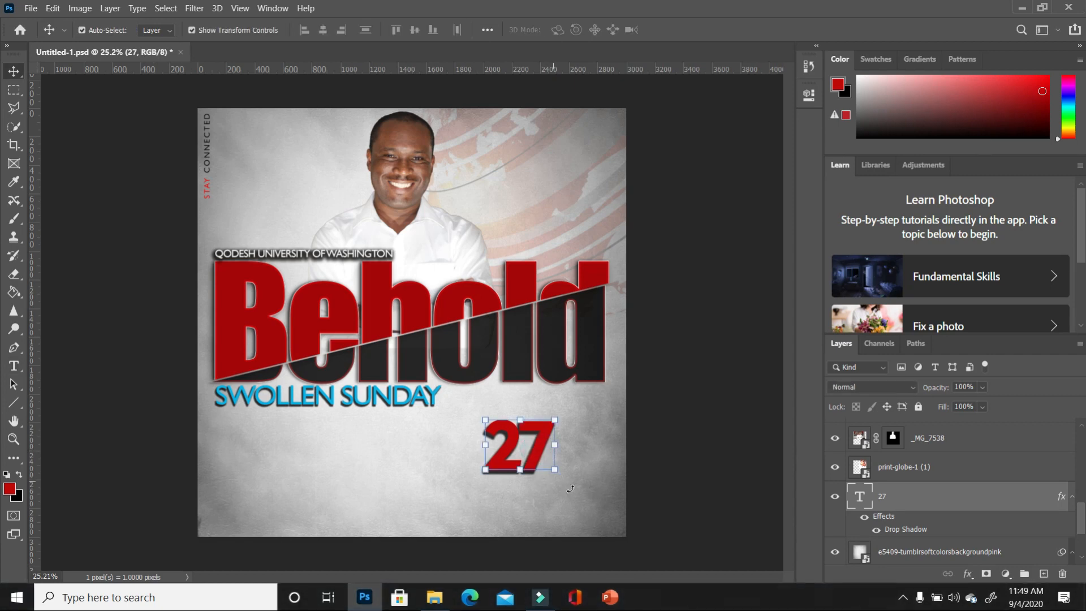
pyautogui.moveTo(559, 481); pyautogui.dragTo(583, 457)
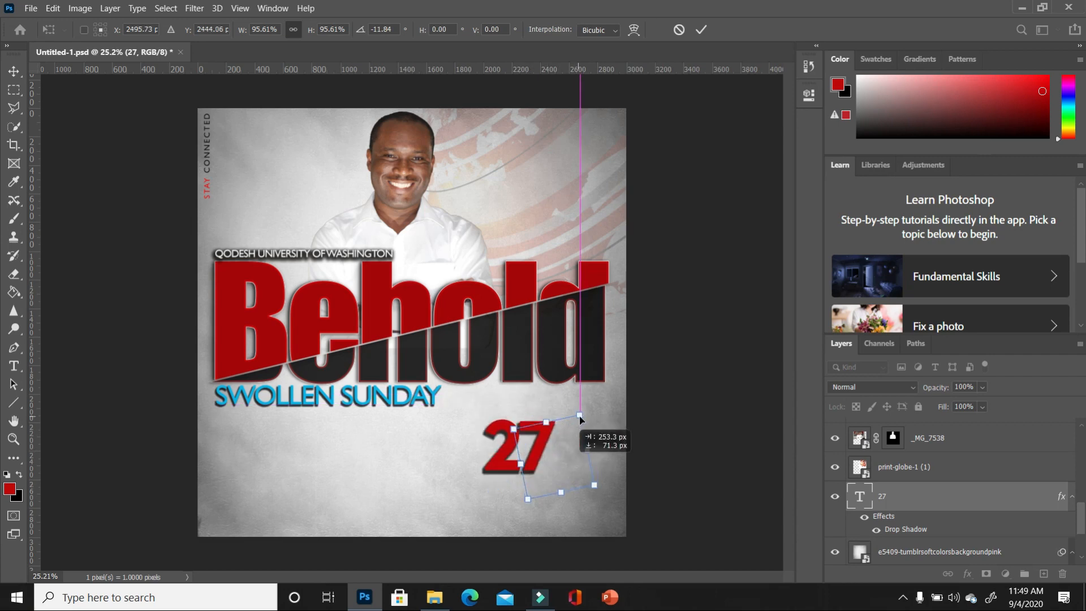
pyautogui.moveTo(581, 415); pyautogui.dragTo(579, 429)
pyautogui.press('Return')
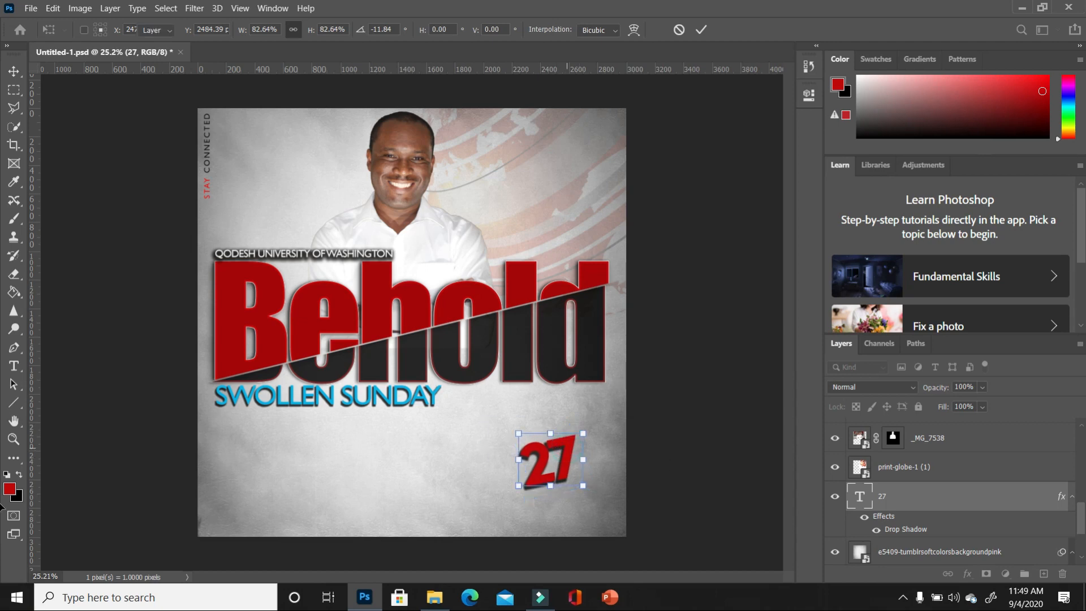
pyautogui.moveTo(1054, 502); pyautogui.dragTo(1045, 574)
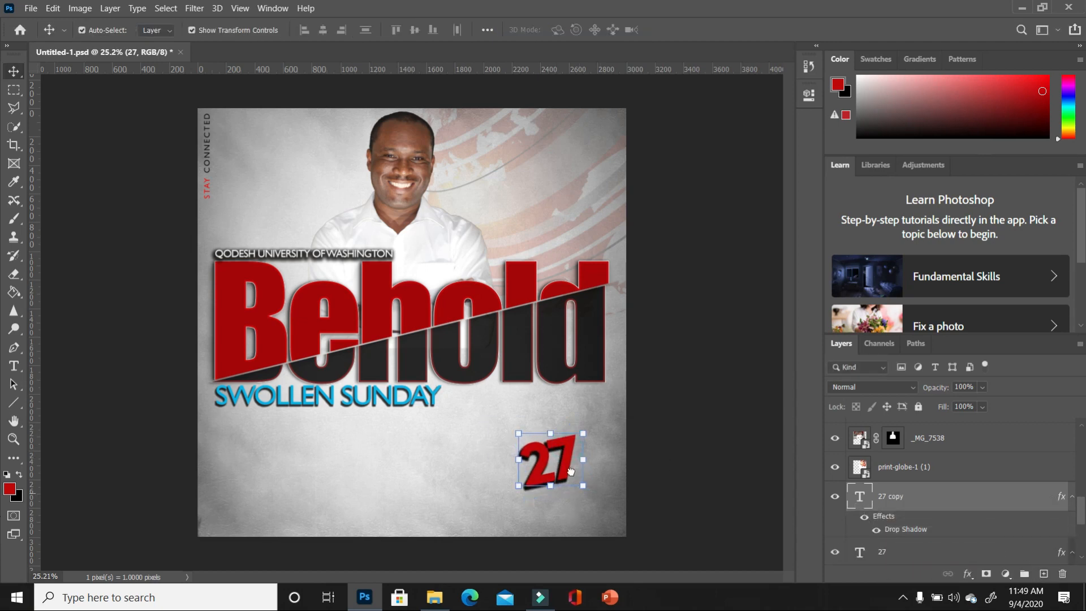
# - Move the 27 copy below the original, make it white, and retype it as SEPT
pyautogui.moveTo(573, 484); pyautogui.dragTo(595, 524)
pyautogui.press('t')
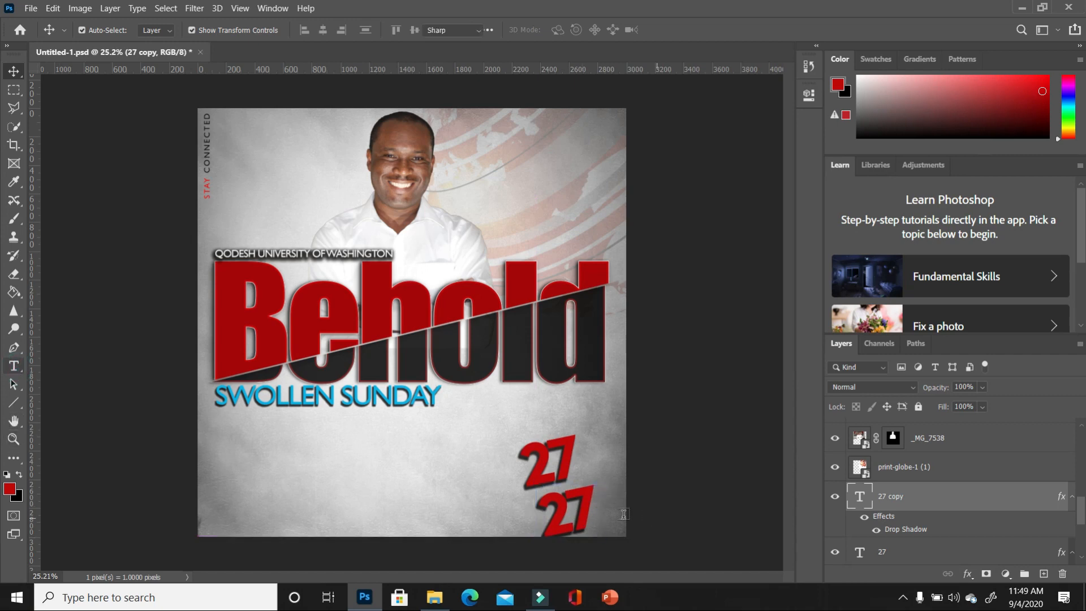
pyautogui.click(590, 518)
pyautogui.hotkey('ctrl', 'a')
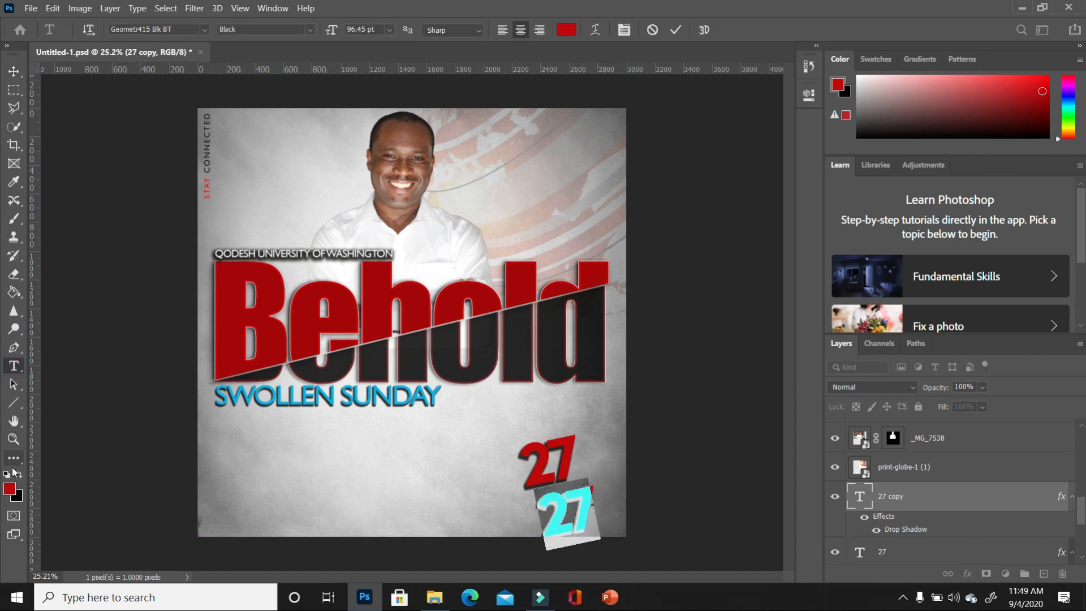
pyautogui.click(8, 475)
pyautogui.click(19, 474)
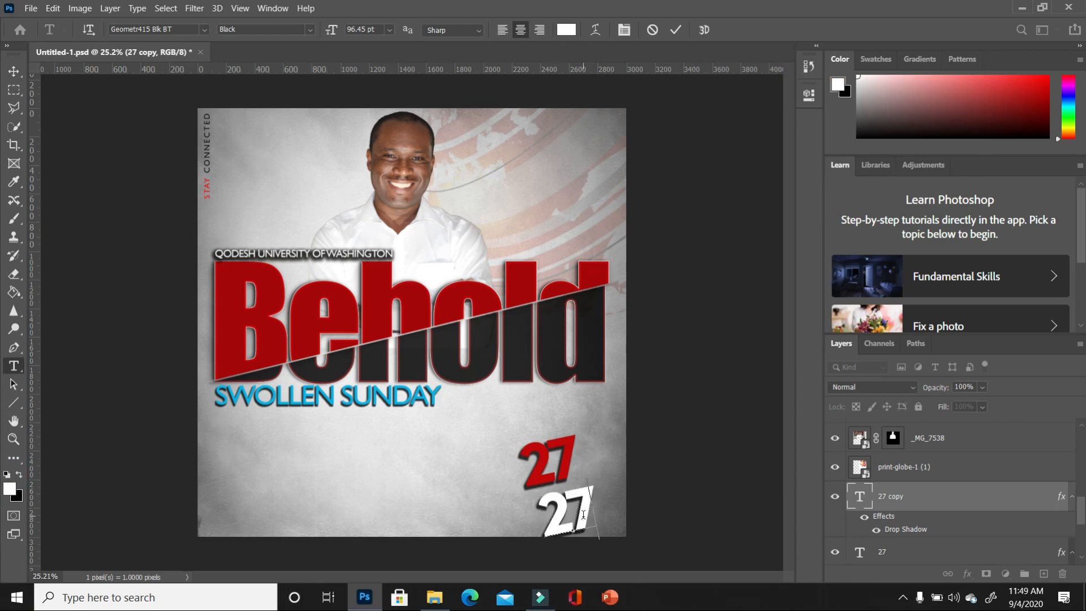
pyautogui.write('SEPT')
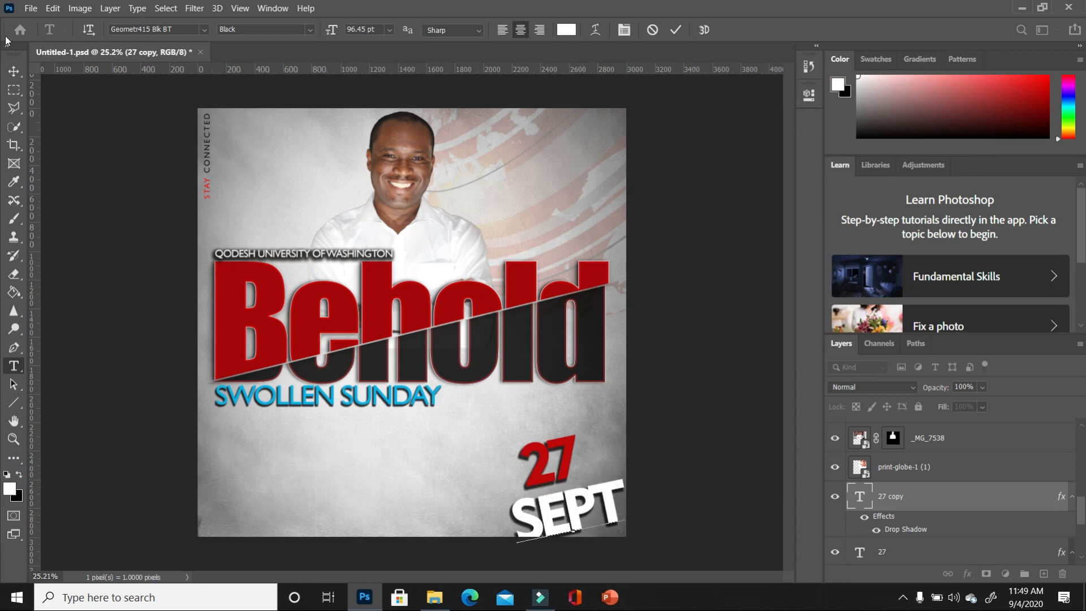
pyautogui.click(14, 71)
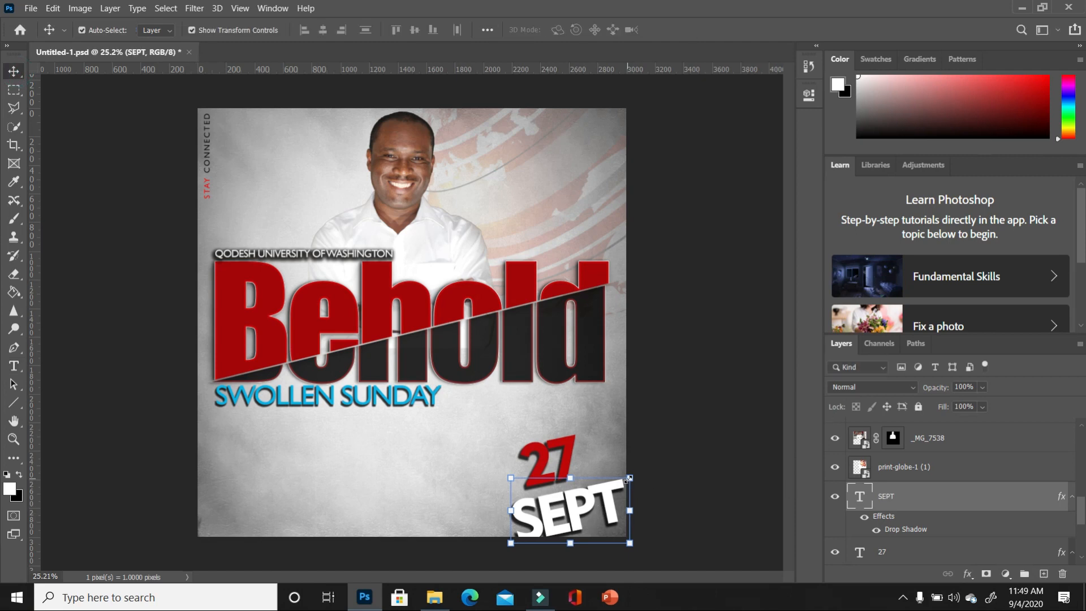
# - Set SEPT in Bebas Neue Bold, resize it, and place it just under the red 27
pyautogui.moveTo(627, 481); pyautogui.dragTo(382, 446)
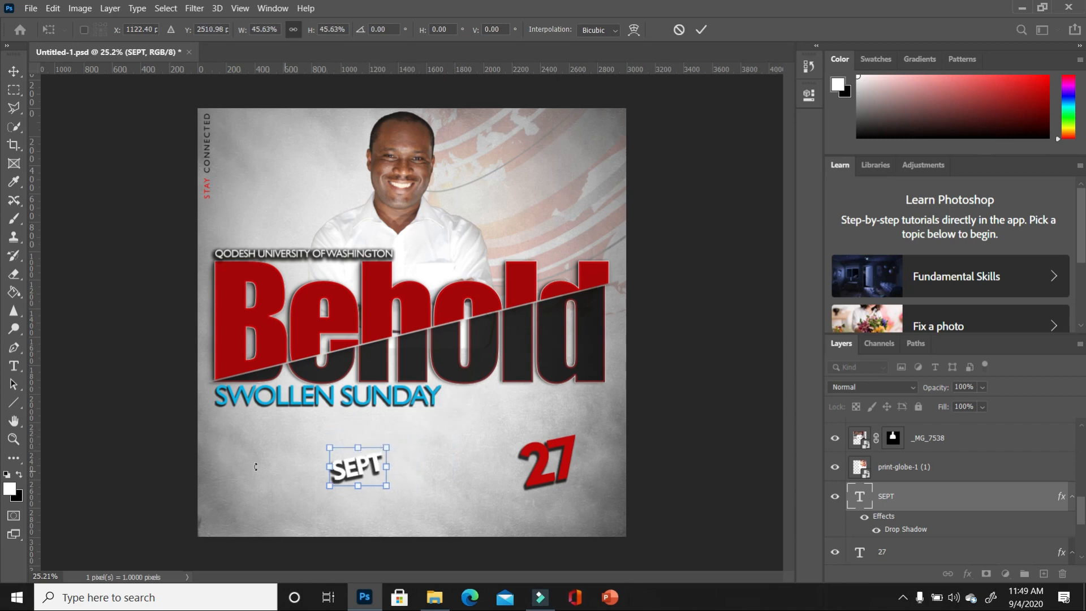
pyautogui.click(13, 366)
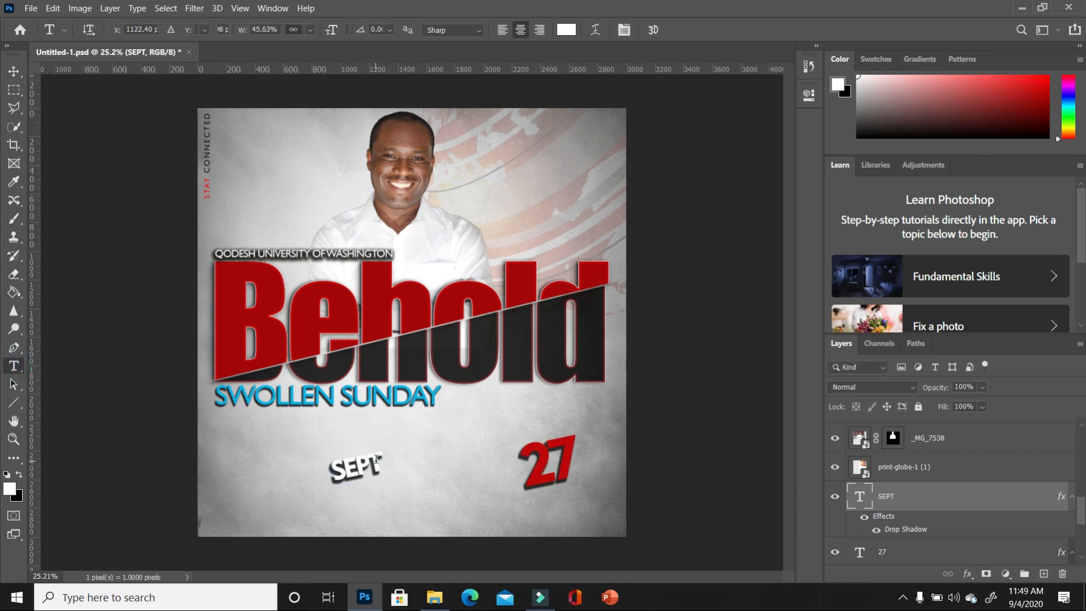
pyautogui.moveTo(377, 460); pyautogui.dragTo(328, 472)
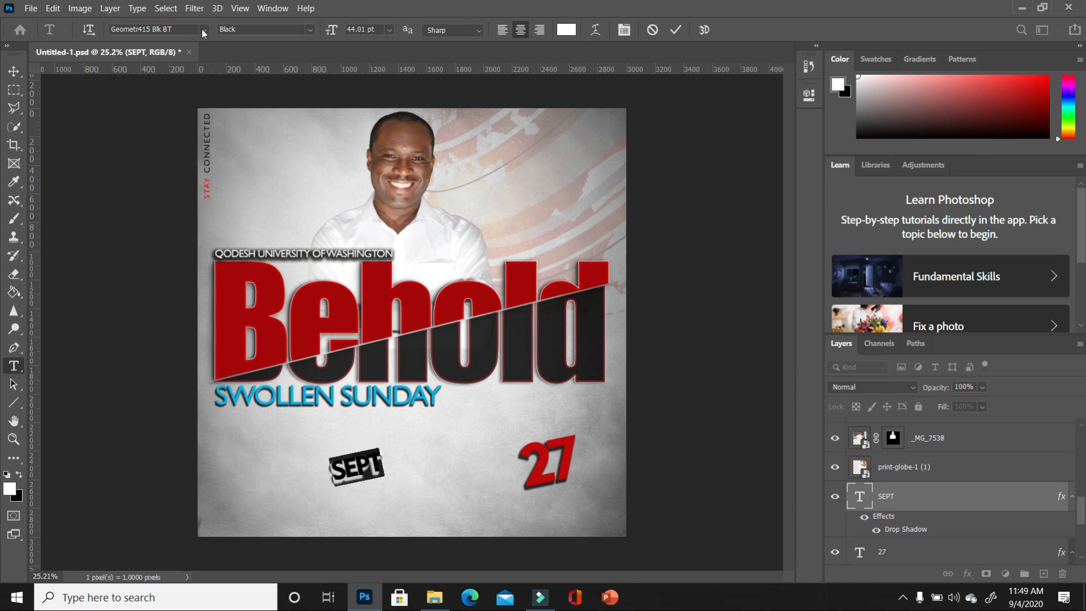
pyautogui.click(205, 30)
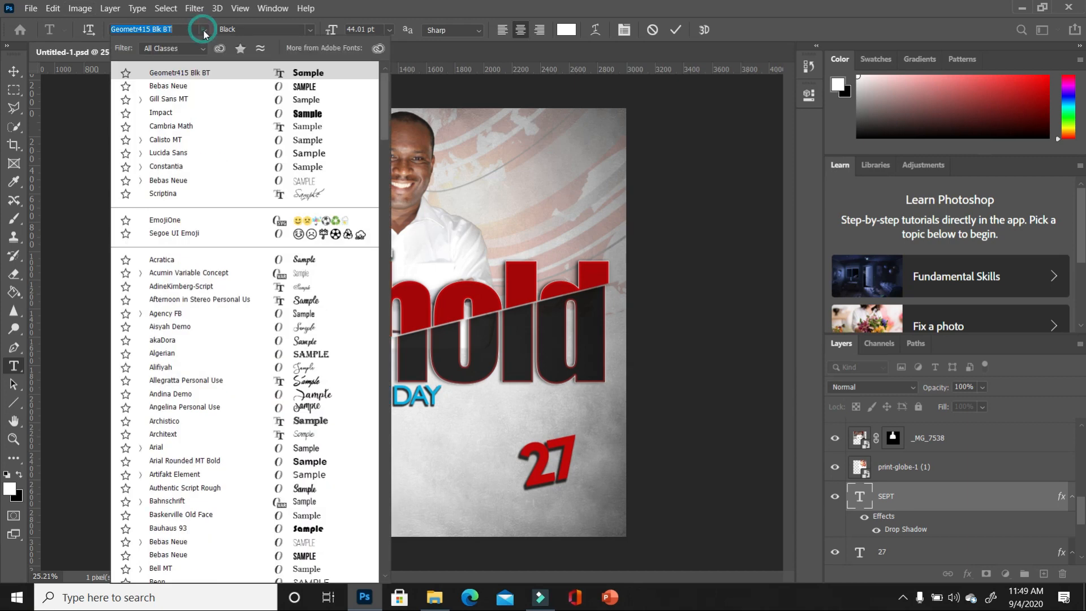
pyautogui.click(317, 87)
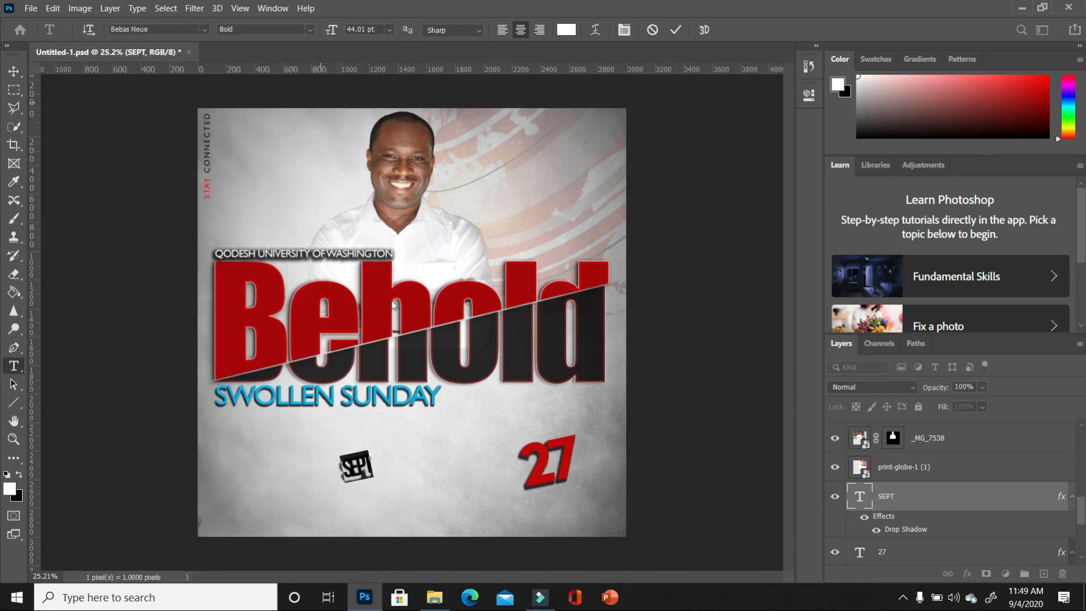
pyautogui.click(13, 71)
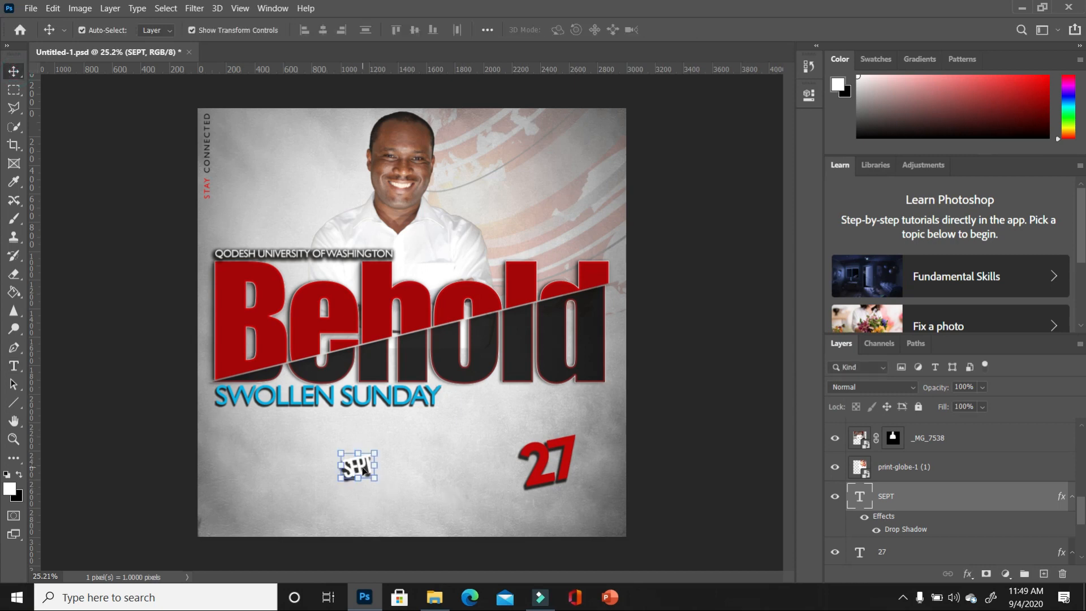
pyautogui.moveTo(489, 510); pyautogui.dragTo(562, 506)
pyautogui.press('Return')
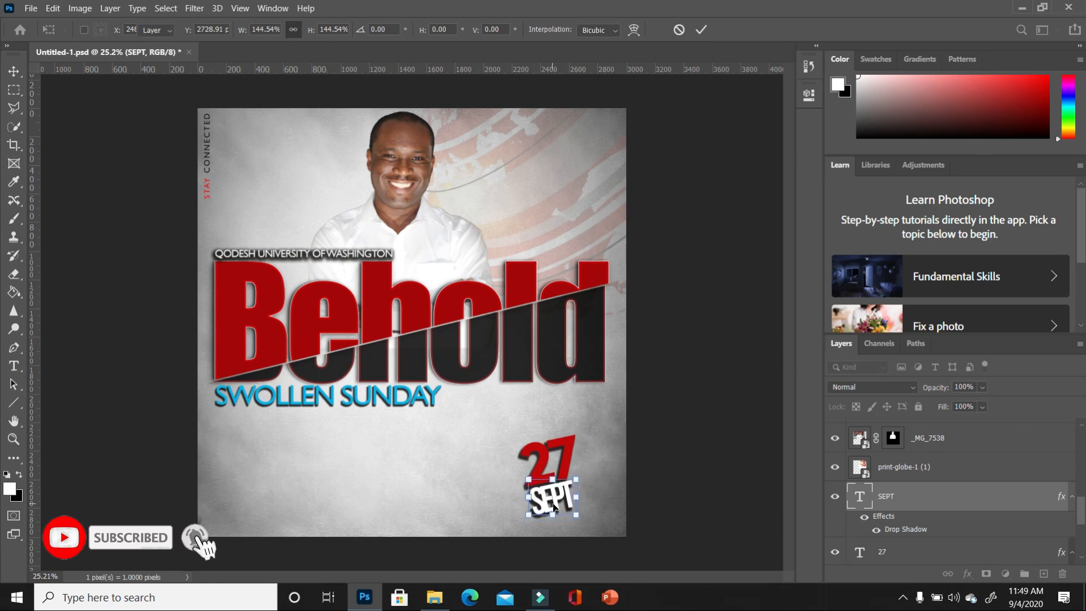
# - Set SEPT's letter tracking to -60 in the character settings
pyautogui.click(808, 96)
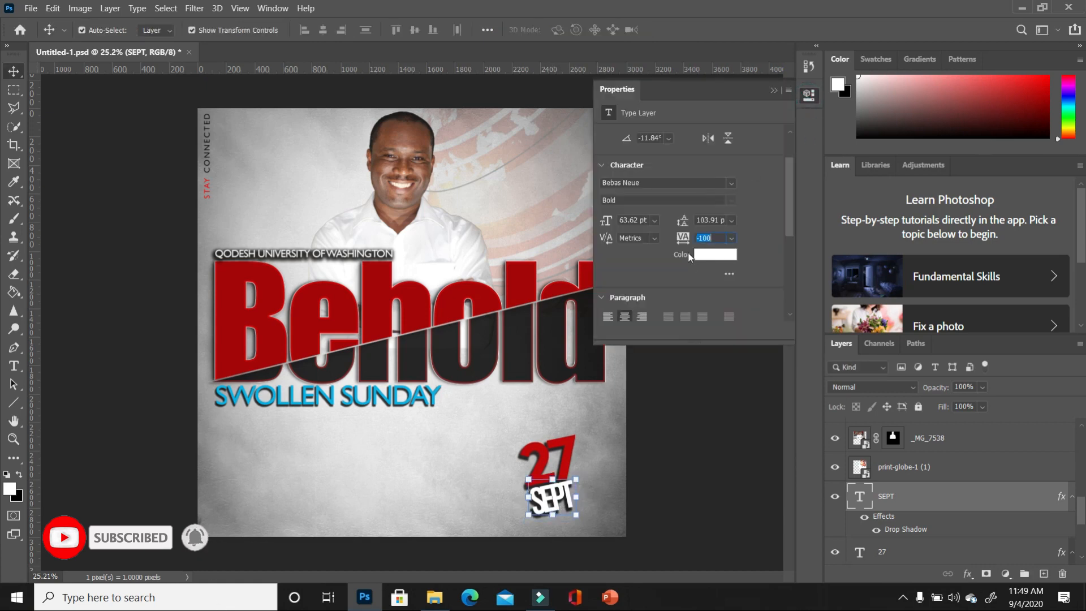
pyautogui.moveTo(681, 244); pyautogui.dragTo(703, 244)
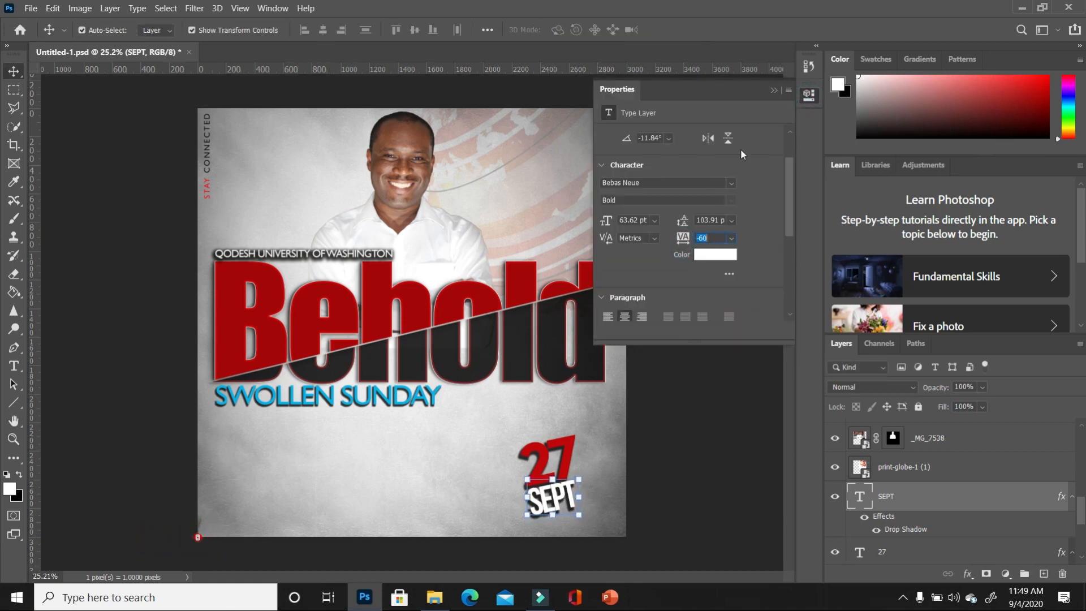
pyautogui.click(773, 91)
pyautogui.click(697, 495)
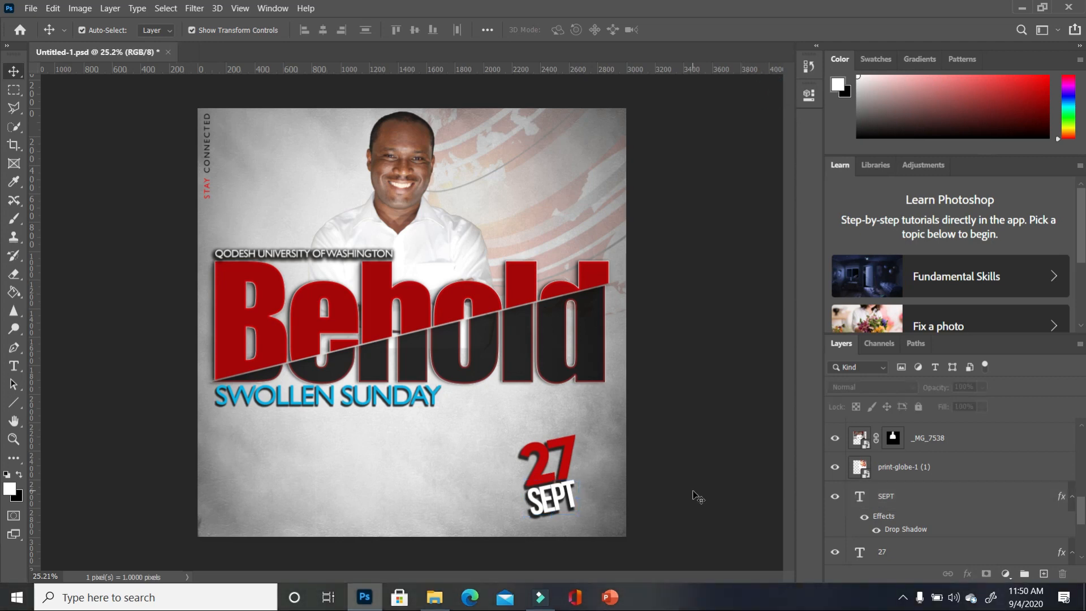
# - Scale the 27 SEPT date block down to about 91% and nudge it lower
pyautogui.click(563, 457)
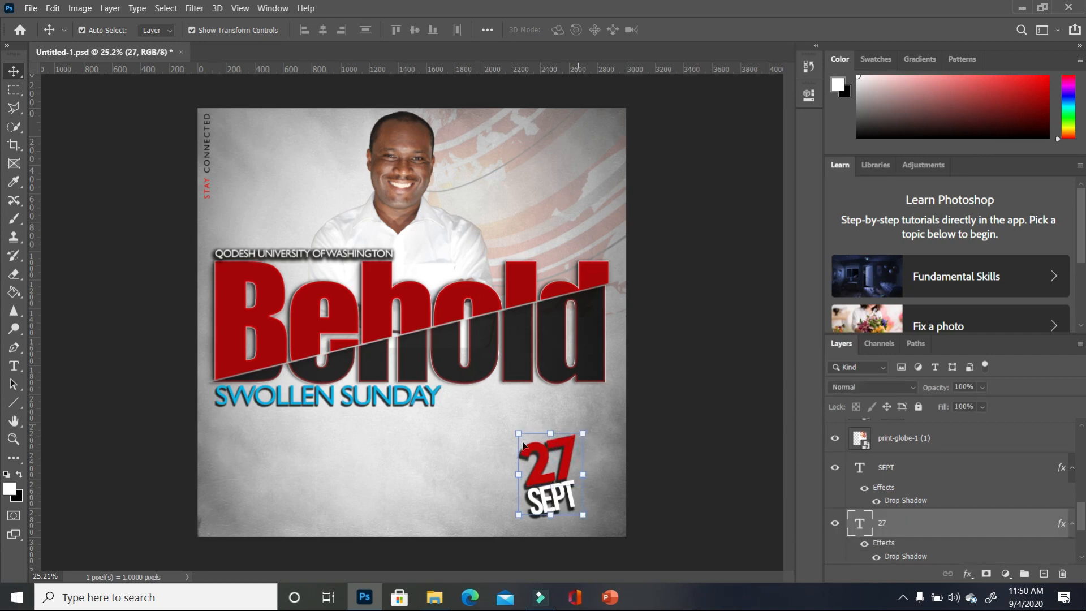
pyautogui.moveTo(522, 437); pyautogui.dragTo(563, 469)
pyautogui.press('Return')
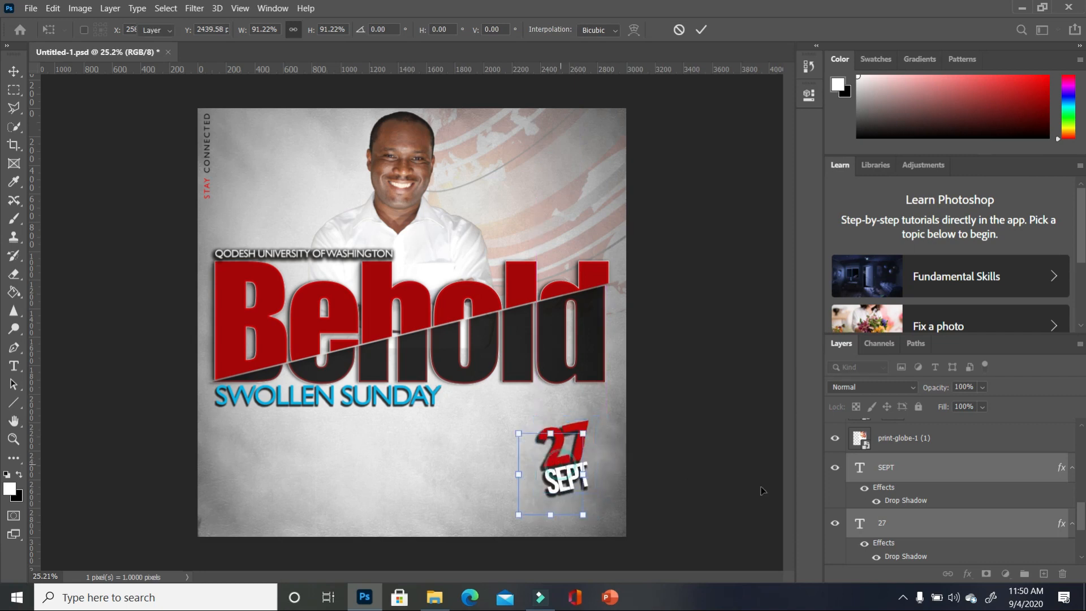
pyautogui.click(770, 486)
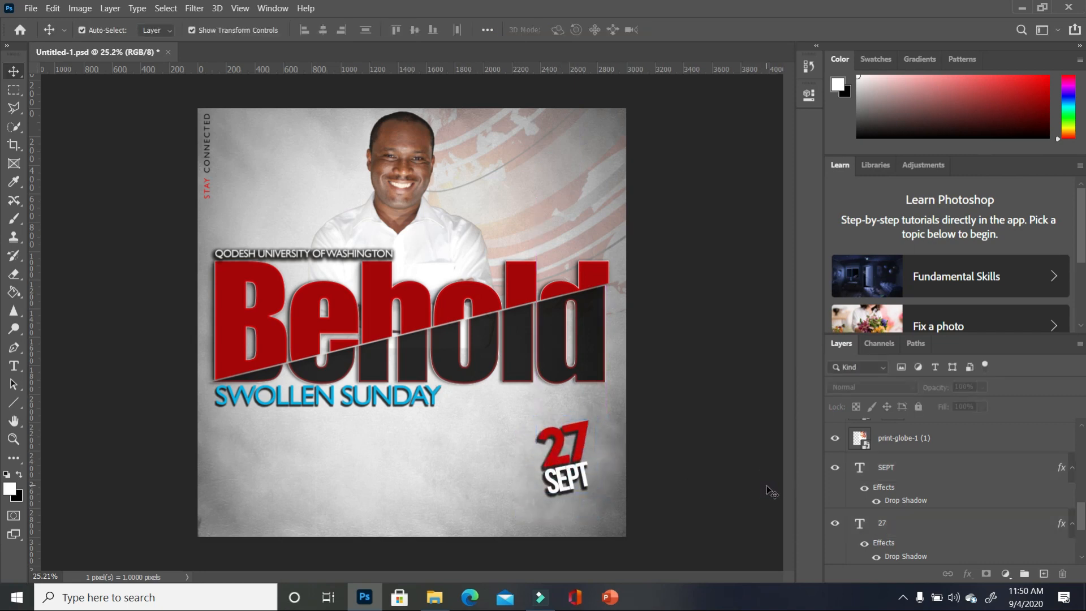
# - Add a '1' in Bebas Neue Bold at the lower left and enlarge it to about double size
pyautogui.click(14, 366)
pyautogui.click(258, 511)
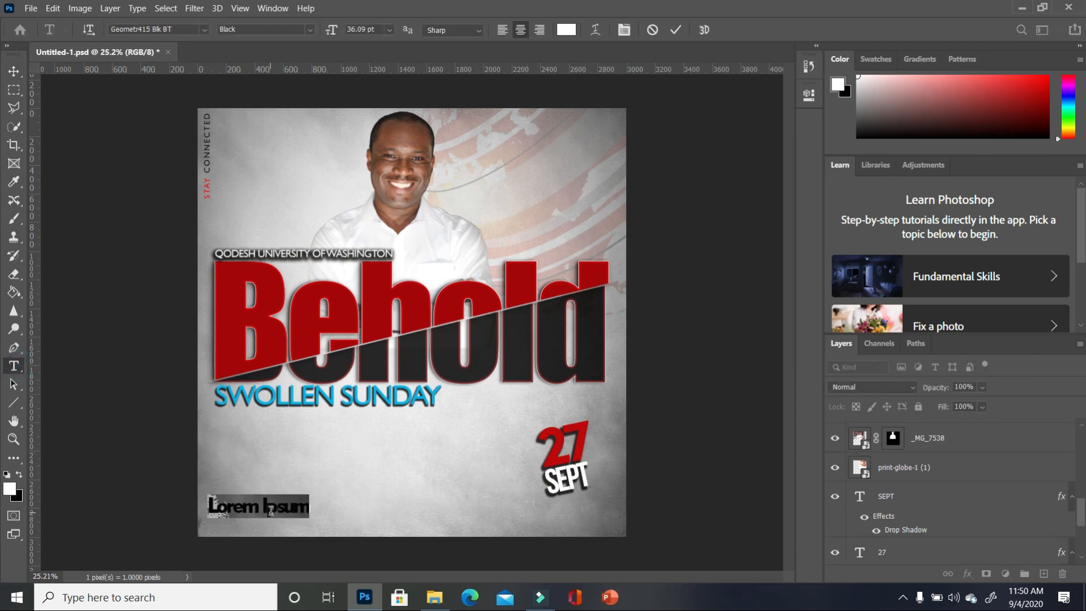
pyautogui.write('1')
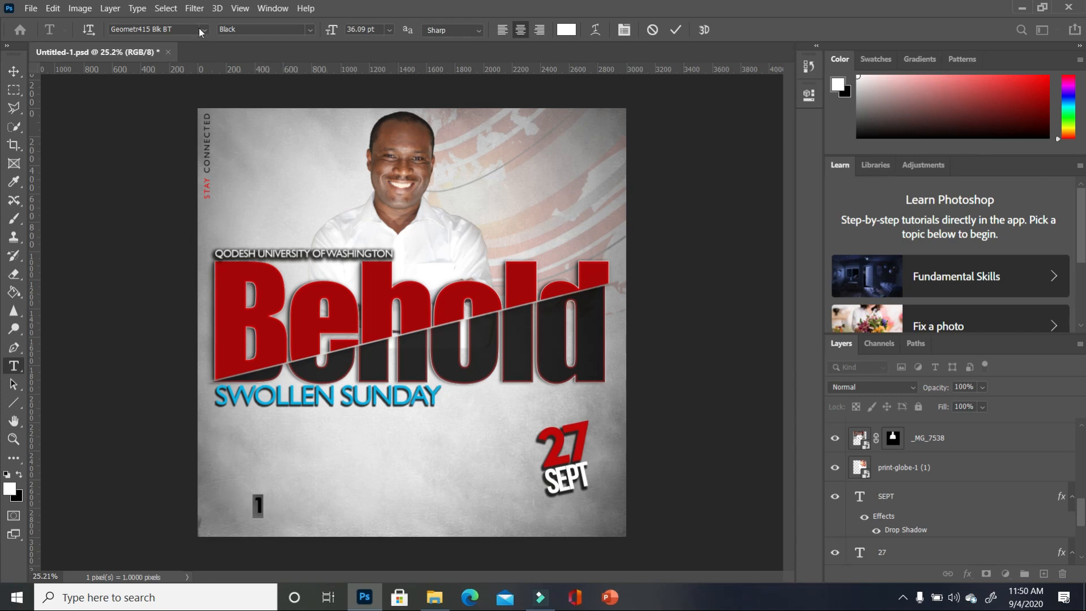
pyautogui.click(203, 29)
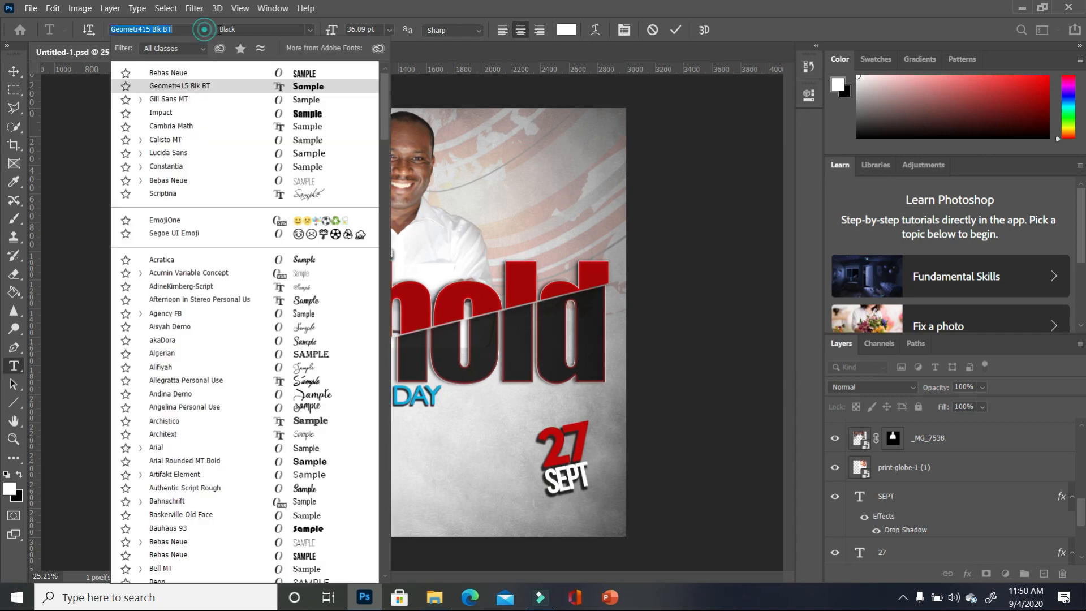
pyautogui.click(317, 74)
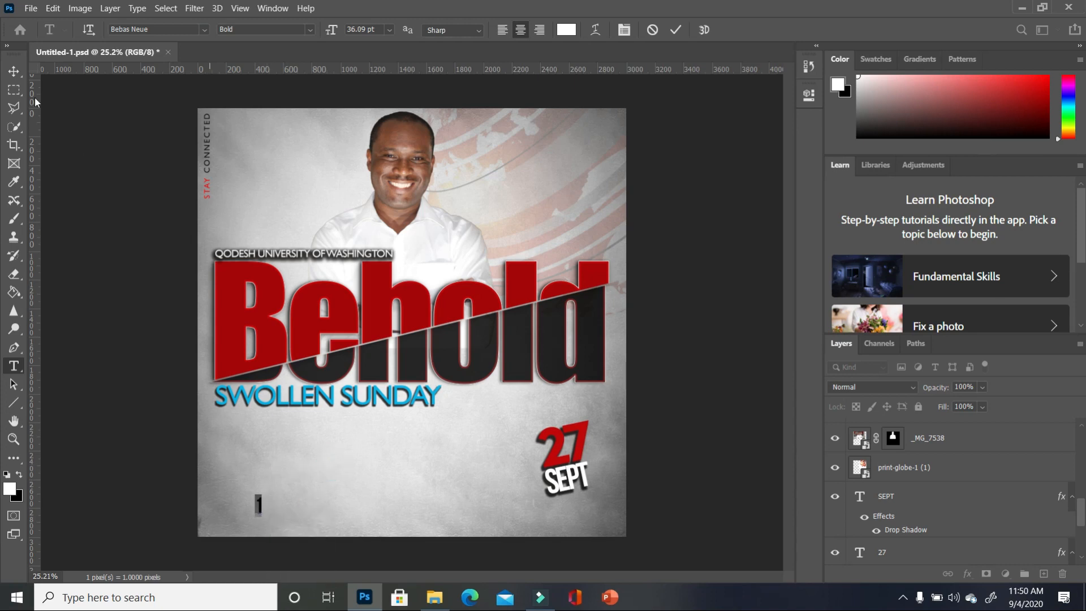
pyautogui.click(15, 72)
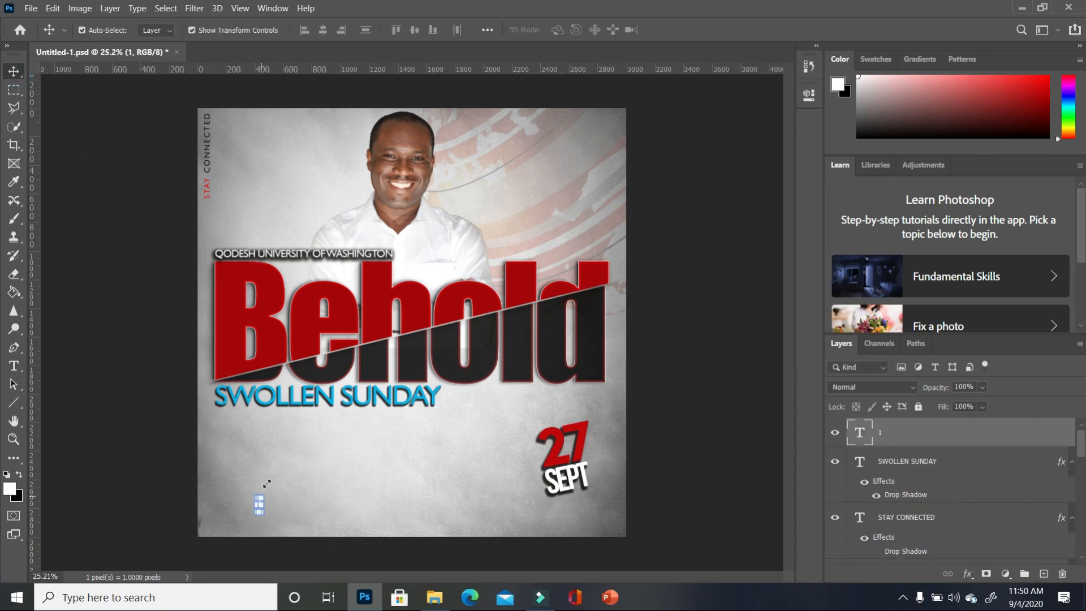
pyautogui.moveTo(262, 496); pyautogui.dragTo(270, 471)
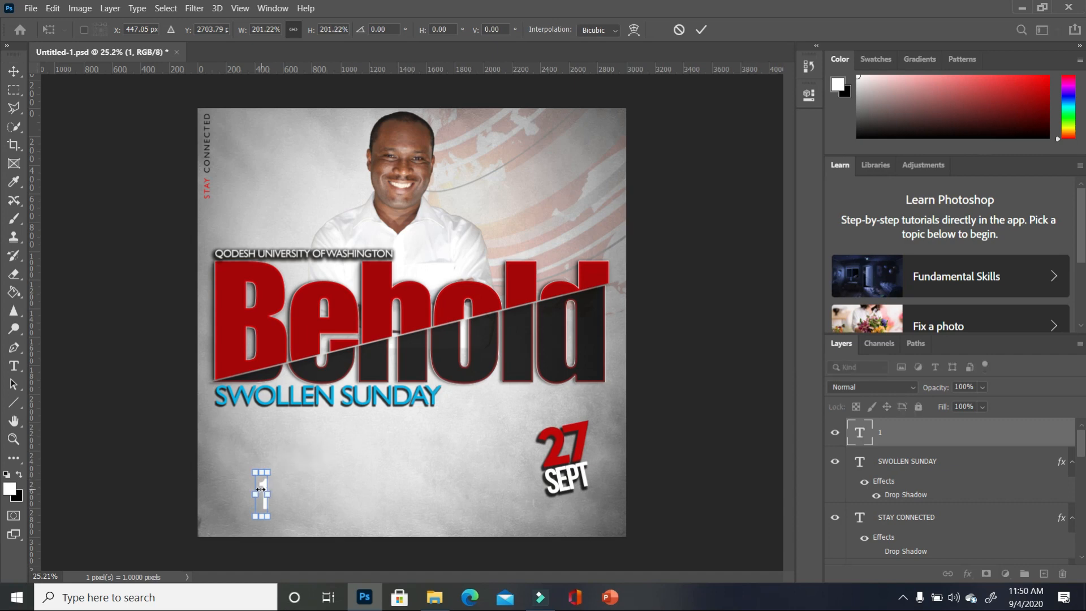
pyautogui.click(322, 489)
# - Change the colour of the 1 to black
pyautogui.click(266, 501)
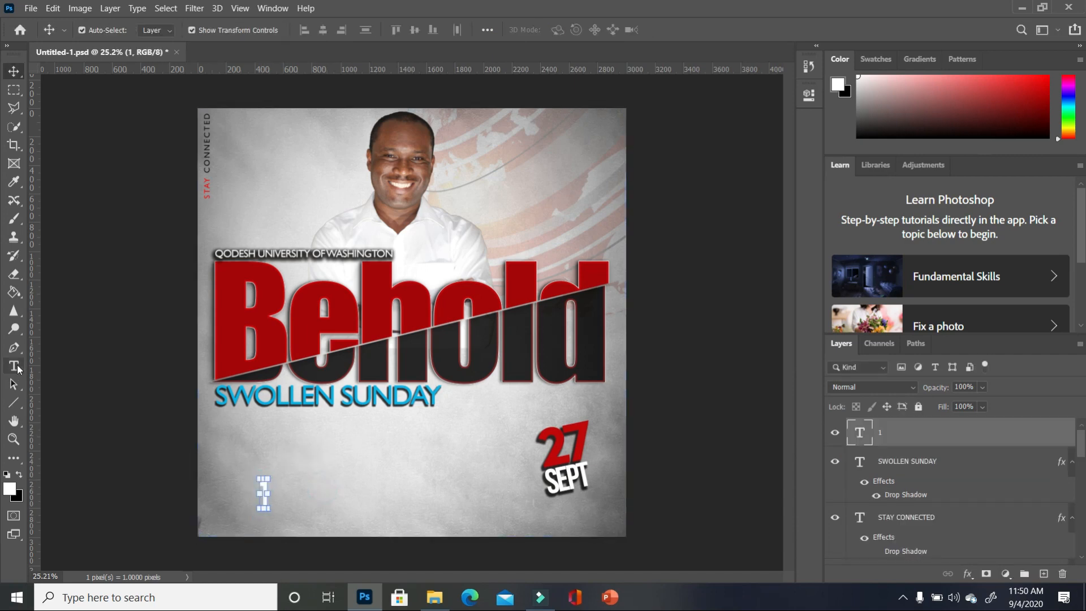
pyautogui.click(13, 367)
pyautogui.doubleClick(253, 496)
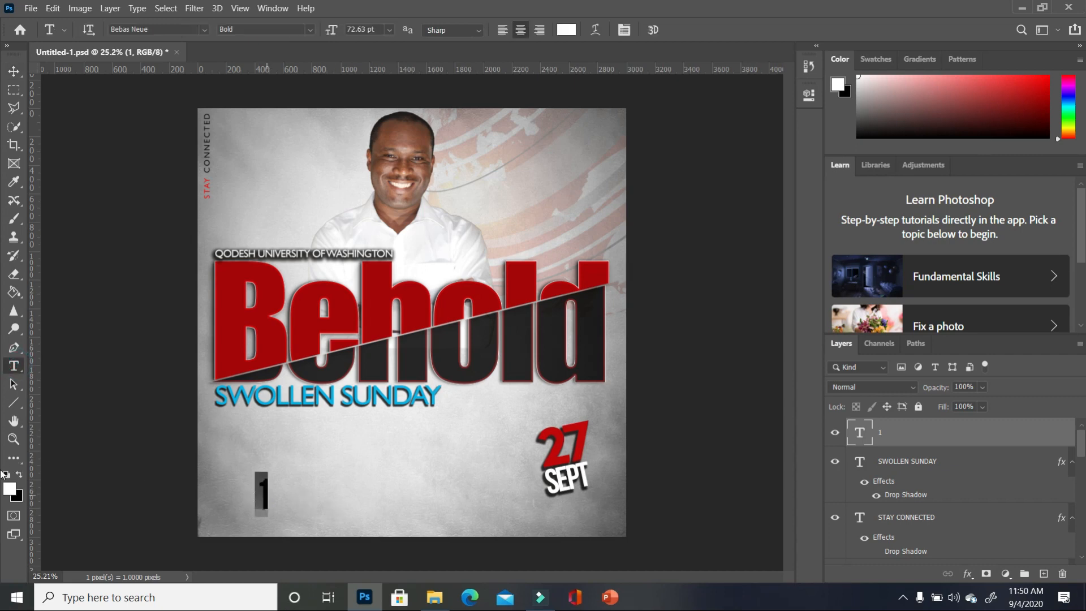
pyautogui.click(7, 474)
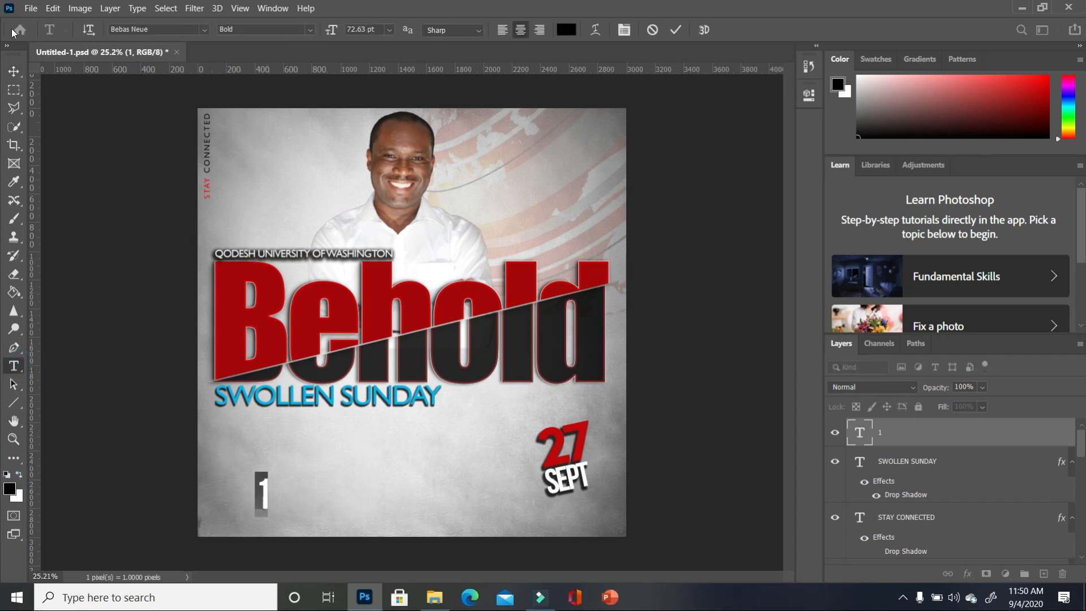
pyautogui.click(14, 70)
# - Duplicate the 1 beside the original and retype the copy as PM
pyautogui.hotkey('ctrl', 'j')
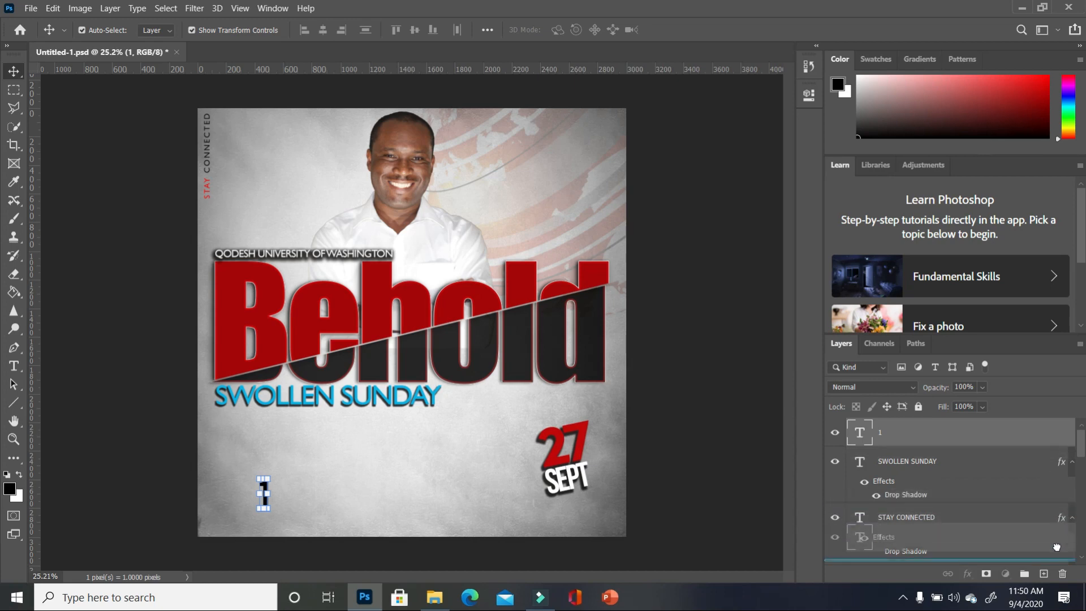
pyautogui.moveTo(262, 498); pyautogui.dragTo(285, 498)
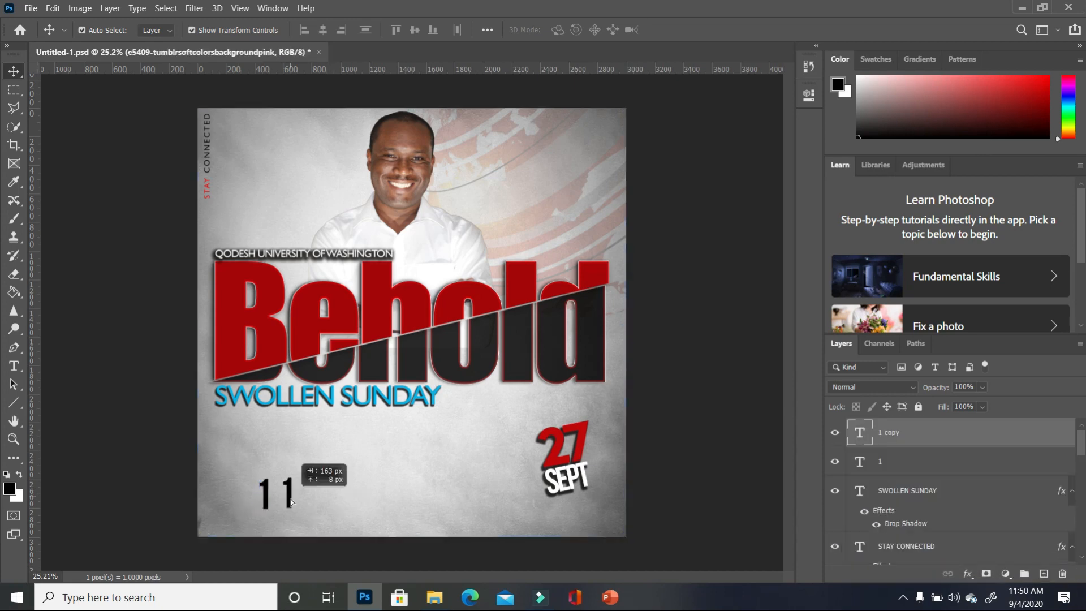
pyautogui.doubleClick(284, 495)
pyautogui.click(14, 70)
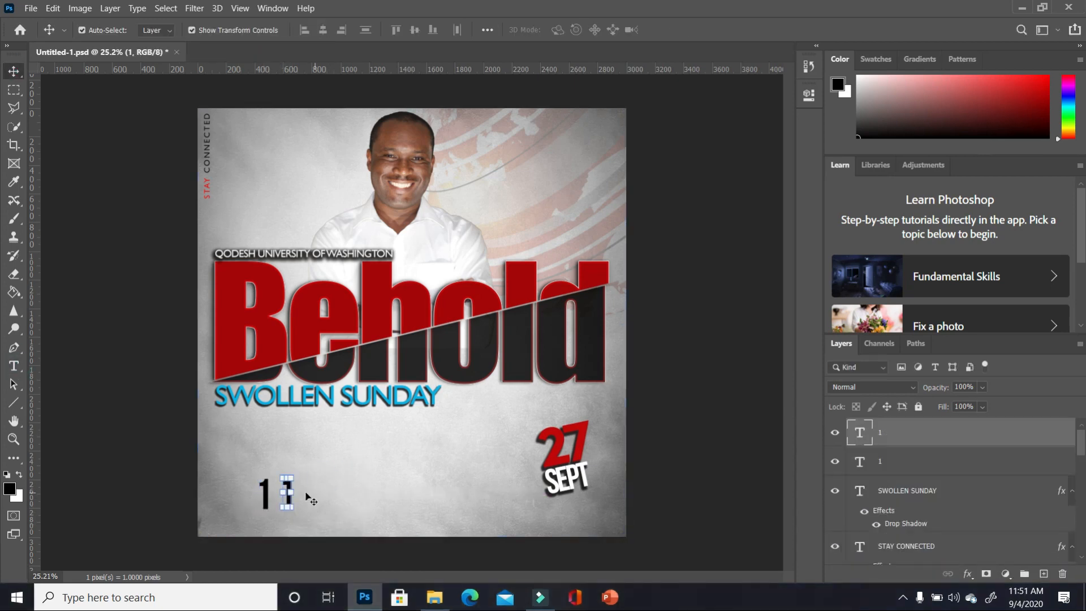
pyautogui.doubleClick(286, 495)
pyautogui.press('BackSpace')
pyautogui.write('PM')
pyautogui.click(14, 71)
# - Shrink PM to about 43% and position it beside the top of the 1
pyautogui.moveTo(266, 471); pyautogui.dragTo(196, 433)
pyautogui.scroll(2, 292, 498)
pyautogui.click(351, 492)
pyautogui.click(328, 486)
pyautogui.click(251, 493)
pyautogui.keyDown('shift'); pyautogui.click(269, 484); pyautogui.keyUp('shift')
pyautogui.click(323, 451)
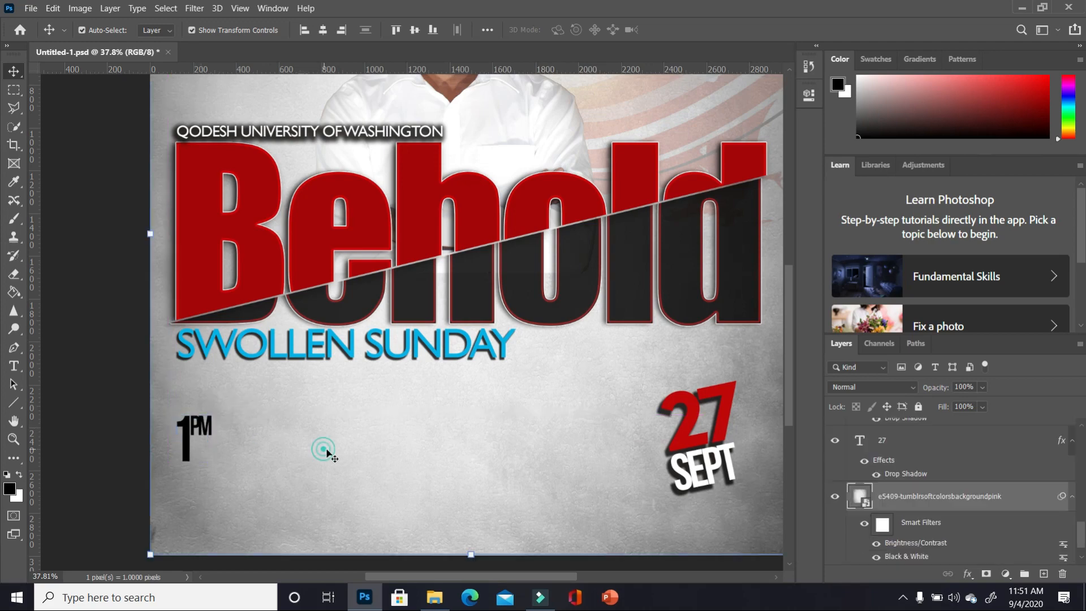
pyautogui.scroll(-2, 399, 446)
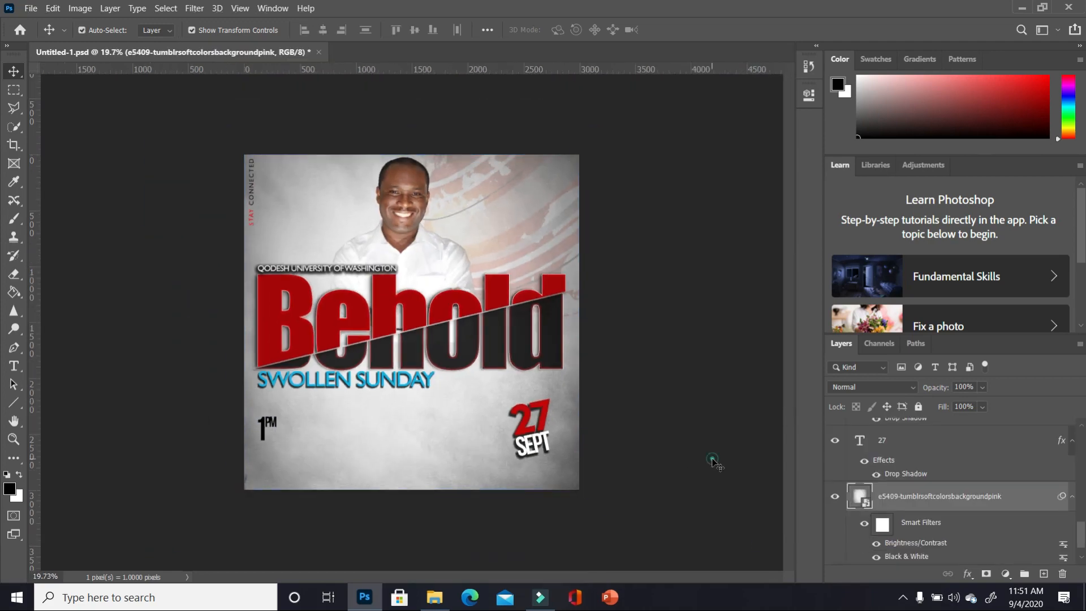
pyautogui.keyDown('ctrl'); pyautogui.click(718, 462); pyautogui.keyUp('ctrl')
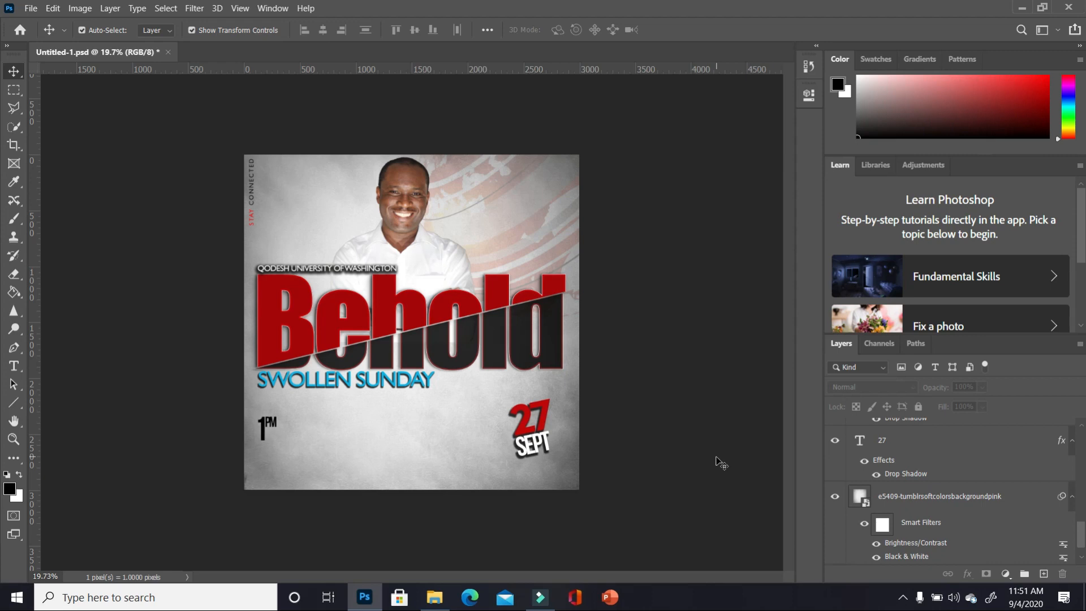
pyautogui.scroll(2, 764, 481)
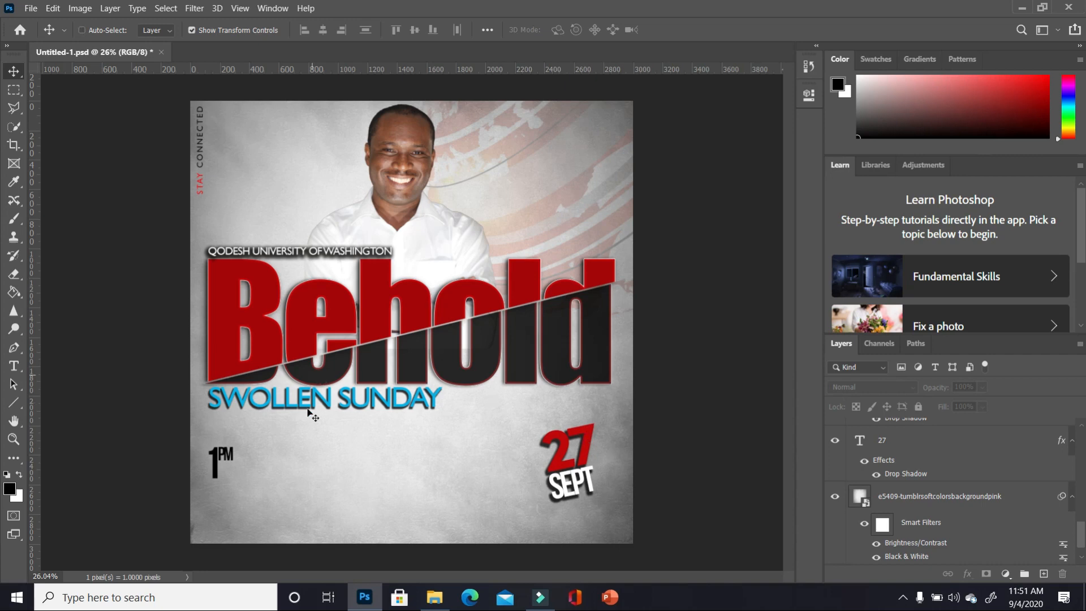
# - Marquee a small rectangle below SWOLLEN SUNDAY and set the foreground to a bright red sampled from the 27
pyautogui.scroll(2, 313, 417)
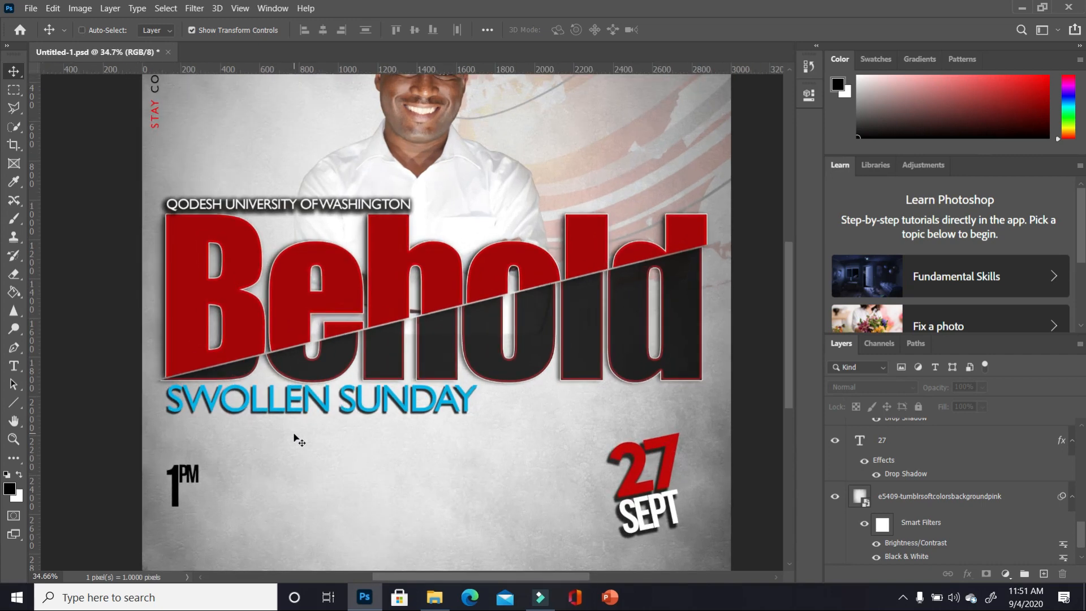
pyautogui.click(13, 89)
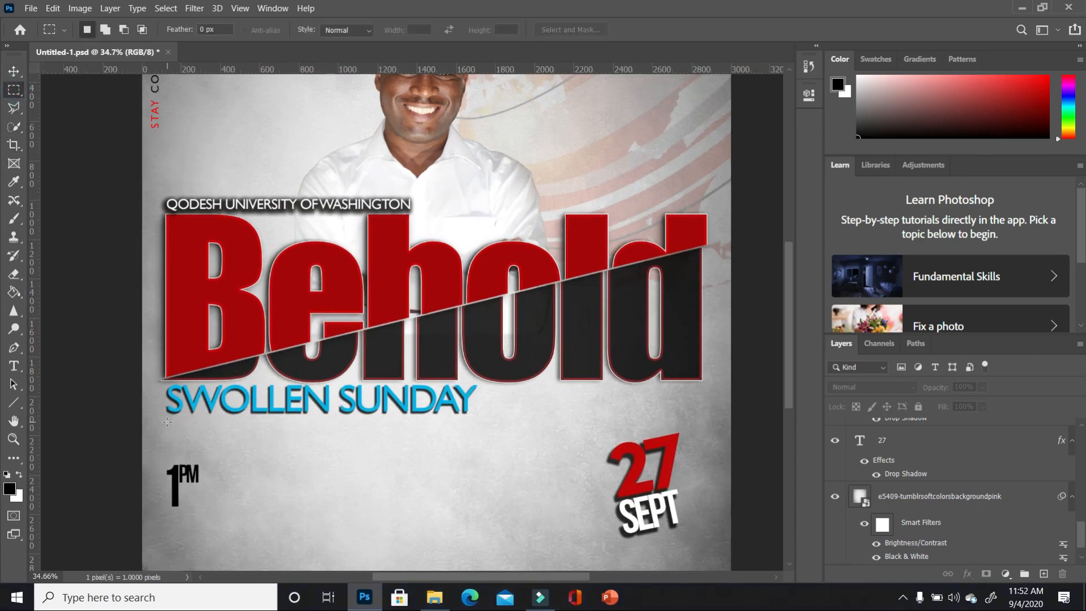
pyautogui.moveTo(166, 422); pyautogui.dragTo(234, 453)
pyautogui.click(10, 489)
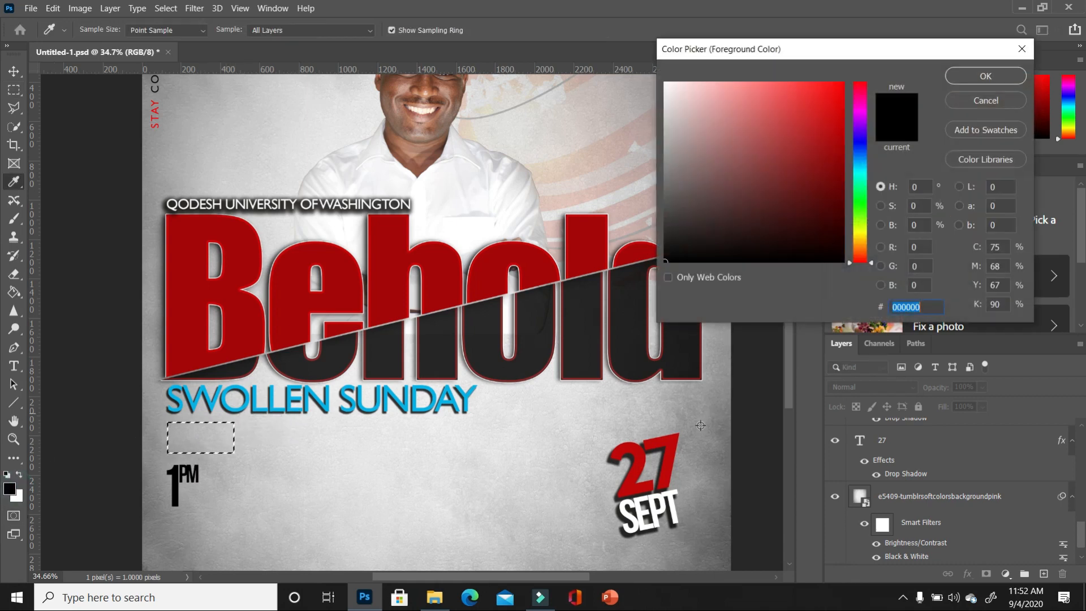
pyautogui.click(634, 484)
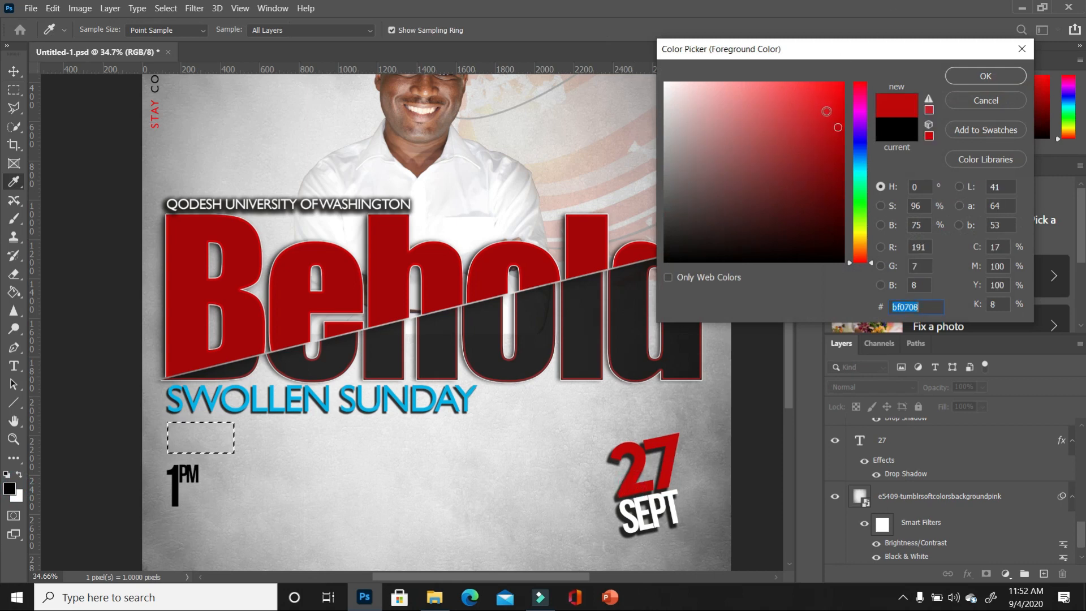
pyautogui.click(839, 99)
pyautogui.click(986, 76)
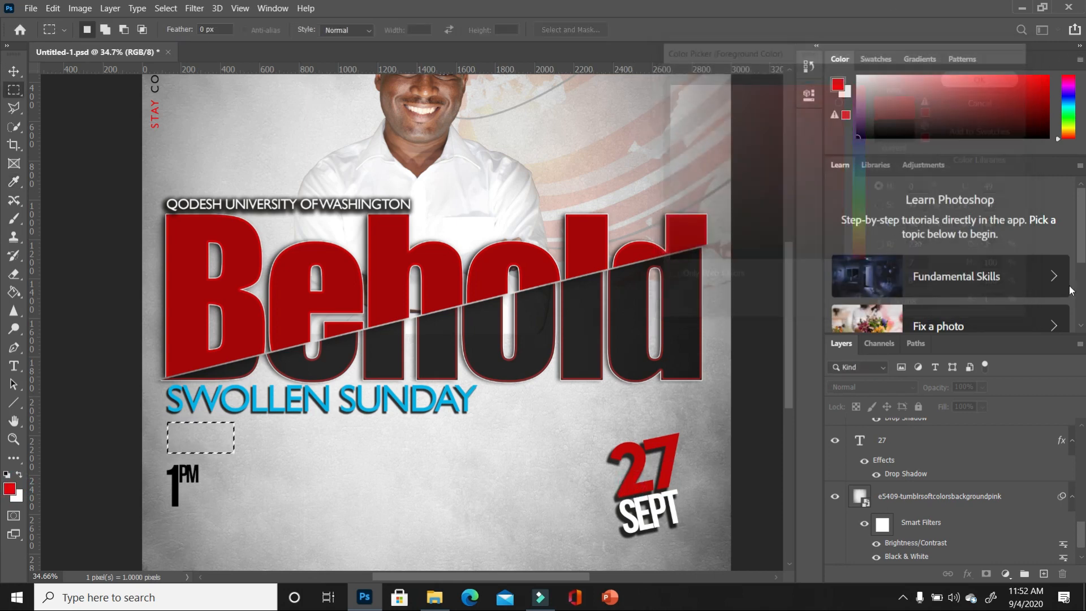
# - Paint Bucket fill the rectangle with red on a new Layer 3 and deselect
pyautogui.click(1043, 572)
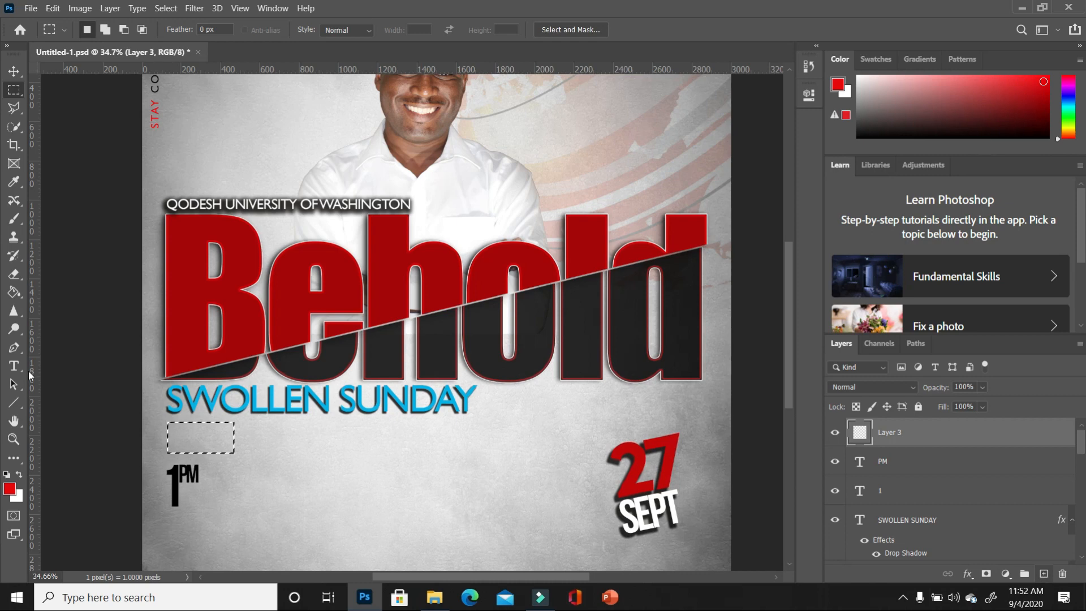
pyautogui.rightClick(14, 293)
pyautogui.click(68, 325)
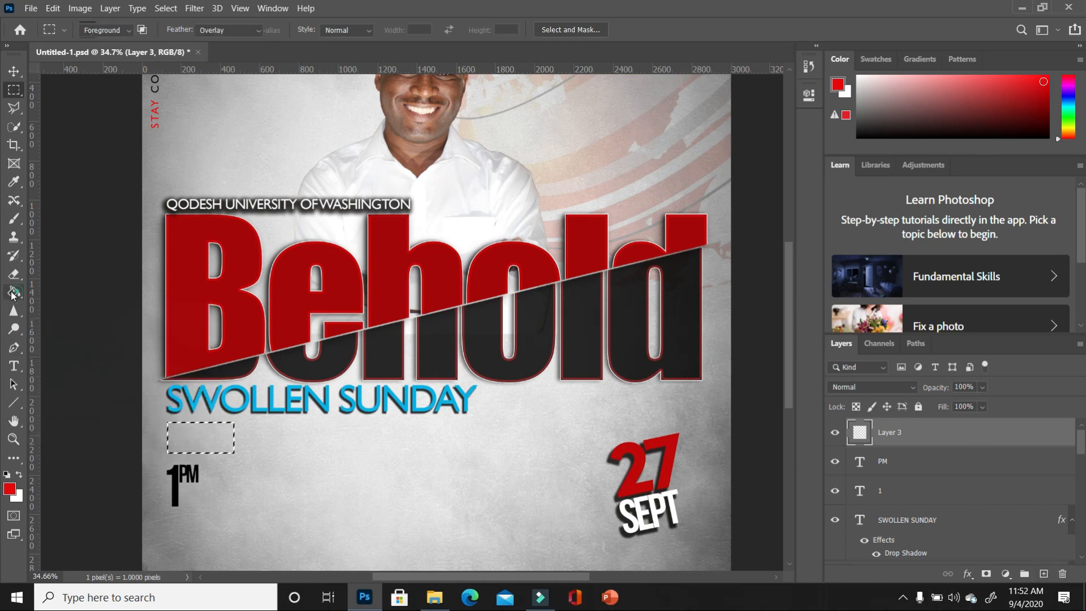
pyautogui.click(207, 440)
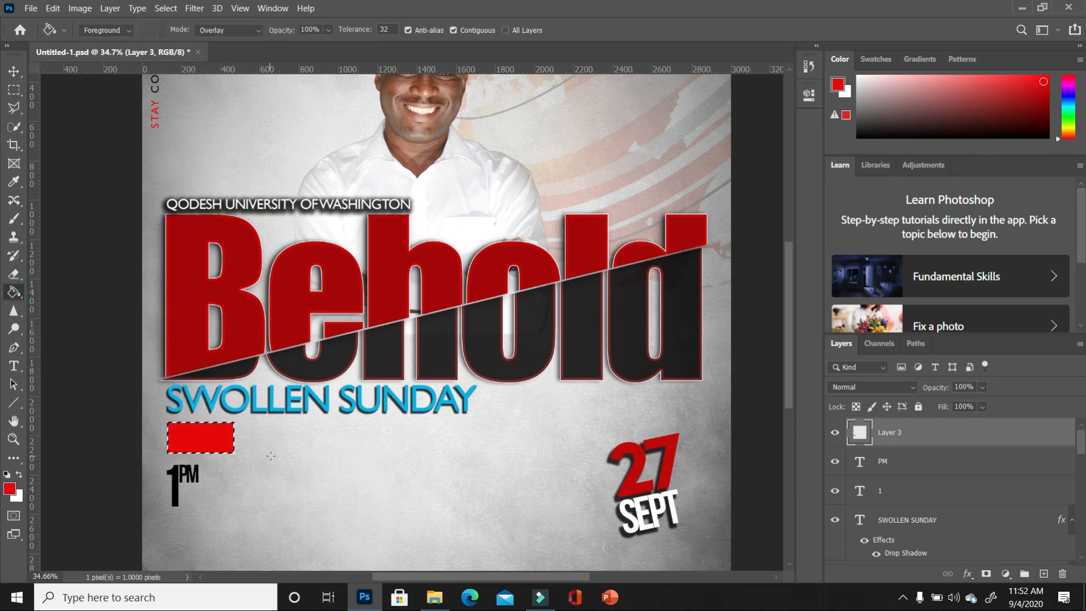
pyautogui.hotkey('ctrl', 'd')
pyautogui.click(14, 365)
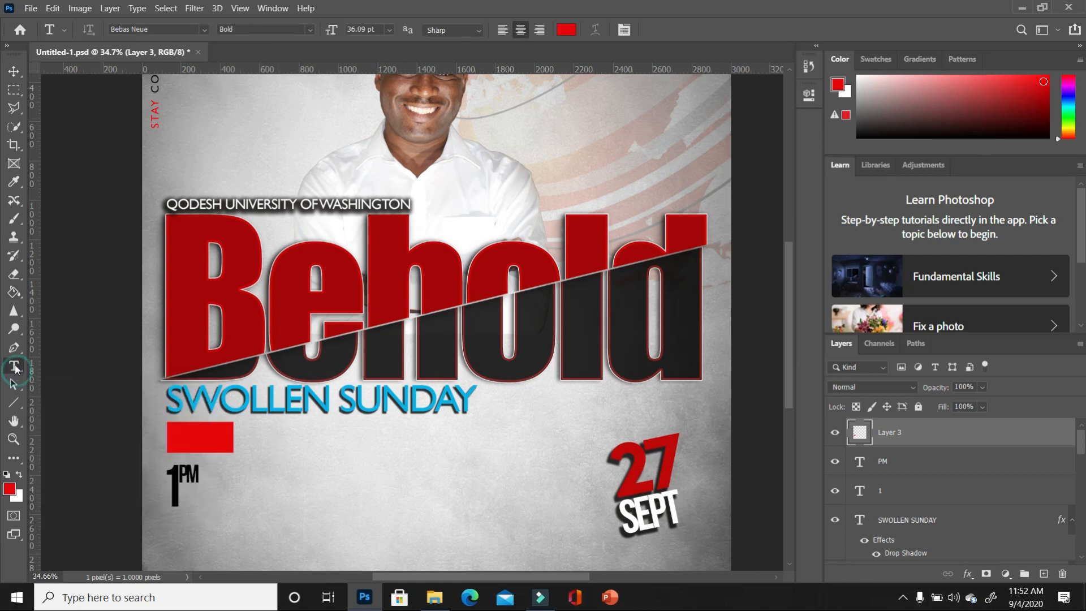
# - Type white LIVE text below 1PM and set it in Gill Sans MT
pyautogui.click(19, 477)
pyautogui.click(296, 514)
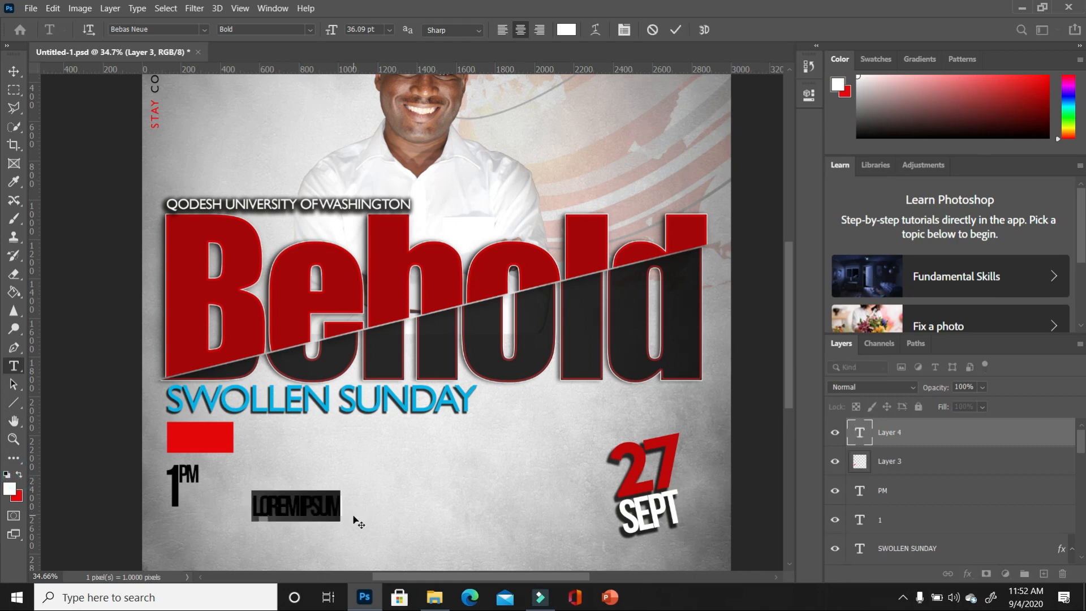
pyautogui.write('LN')
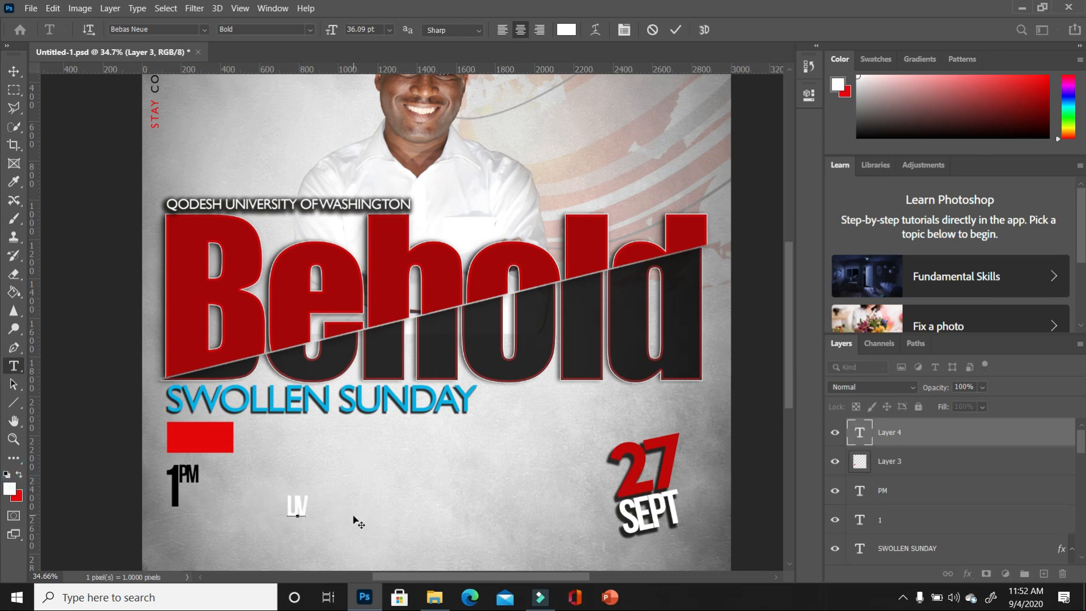
pyautogui.write('E')
pyautogui.hotkey('ctrl', 'a')
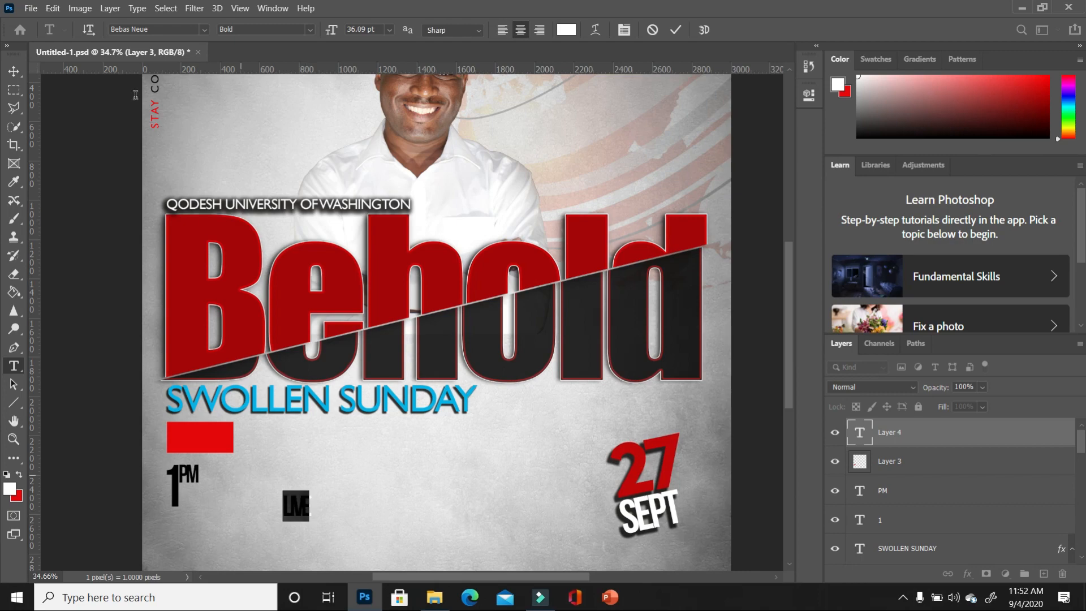
pyautogui.click(204, 29)
pyautogui.click(195, 51)
pyautogui.moveTo(317, 509); pyautogui.dragTo(318, 508)
pyautogui.doubleClick(316, 508)
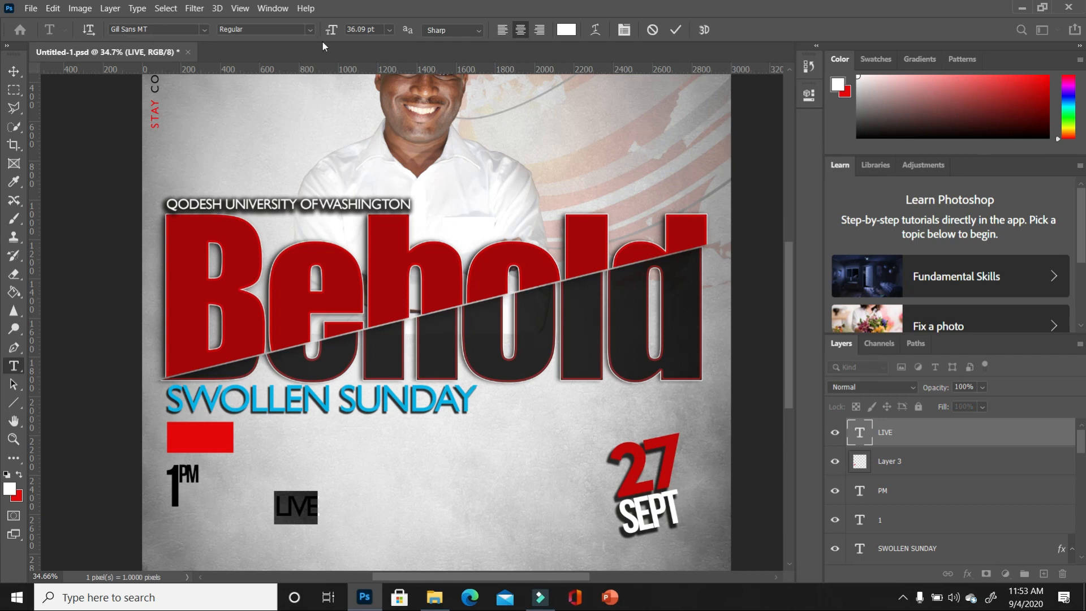
# - Move LIVE onto the red box and set its tracking to -40
pyautogui.click(14, 70)
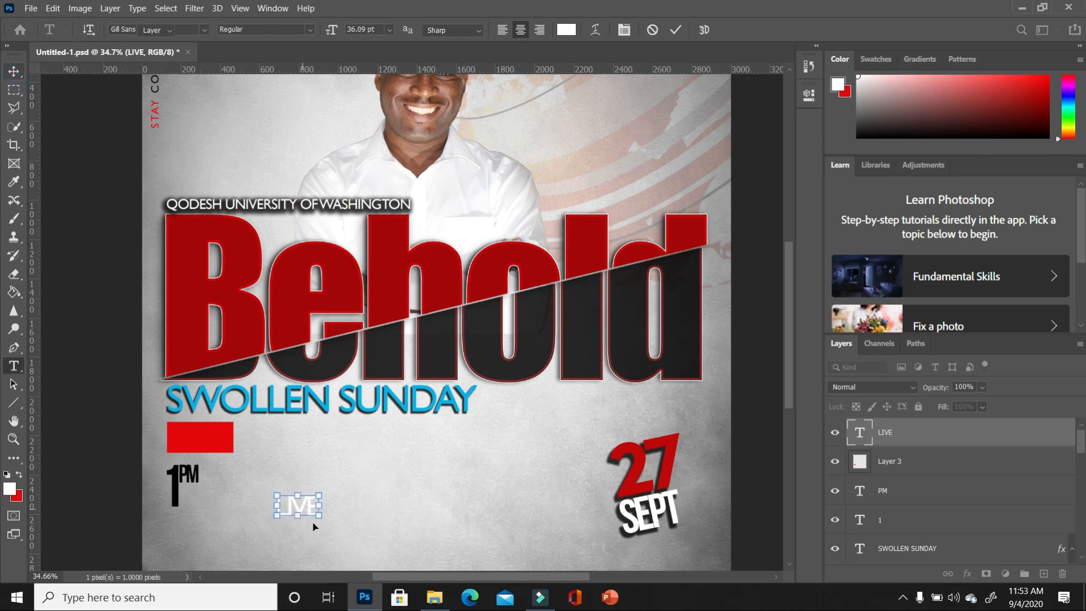
pyautogui.moveTo(309, 513); pyautogui.dragTo(206, 444)
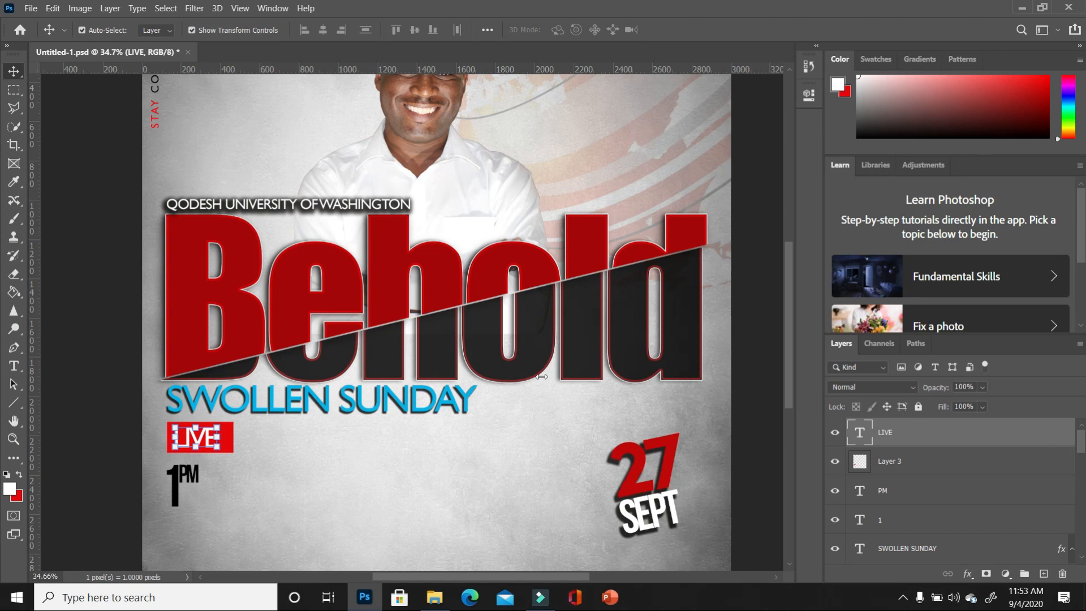
pyautogui.click(809, 96)
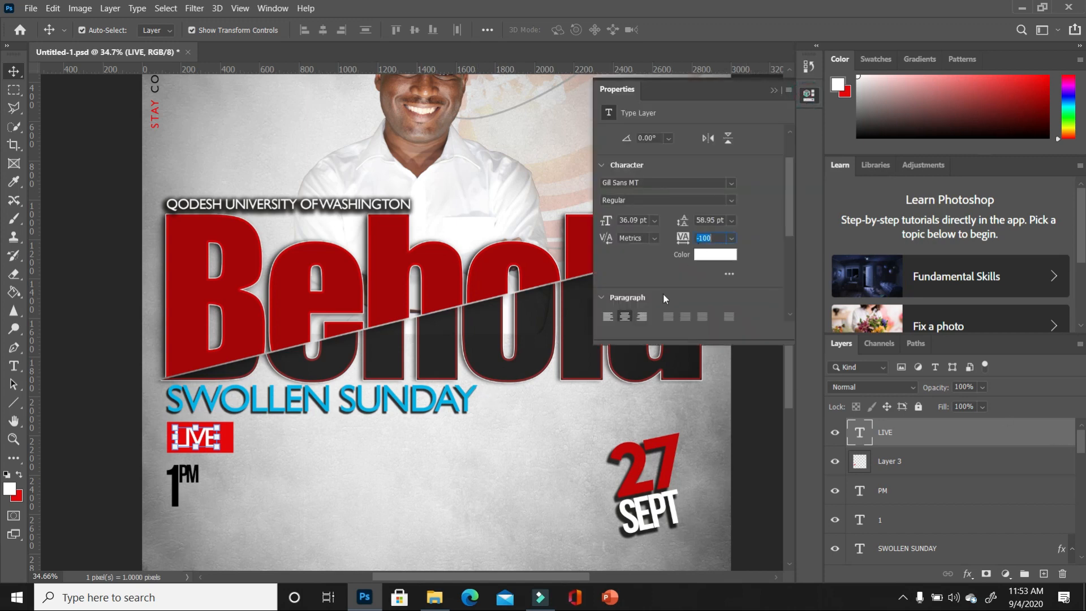
pyautogui.moveTo(685, 244); pyautogui.dragTo(686, 243)
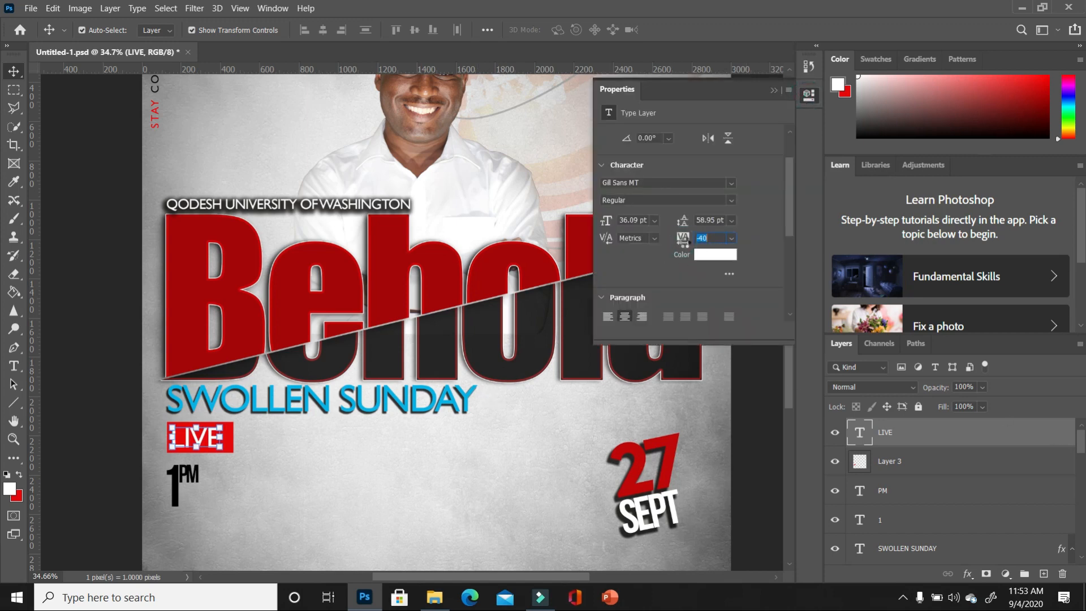
pyautogui.click(348, 461)
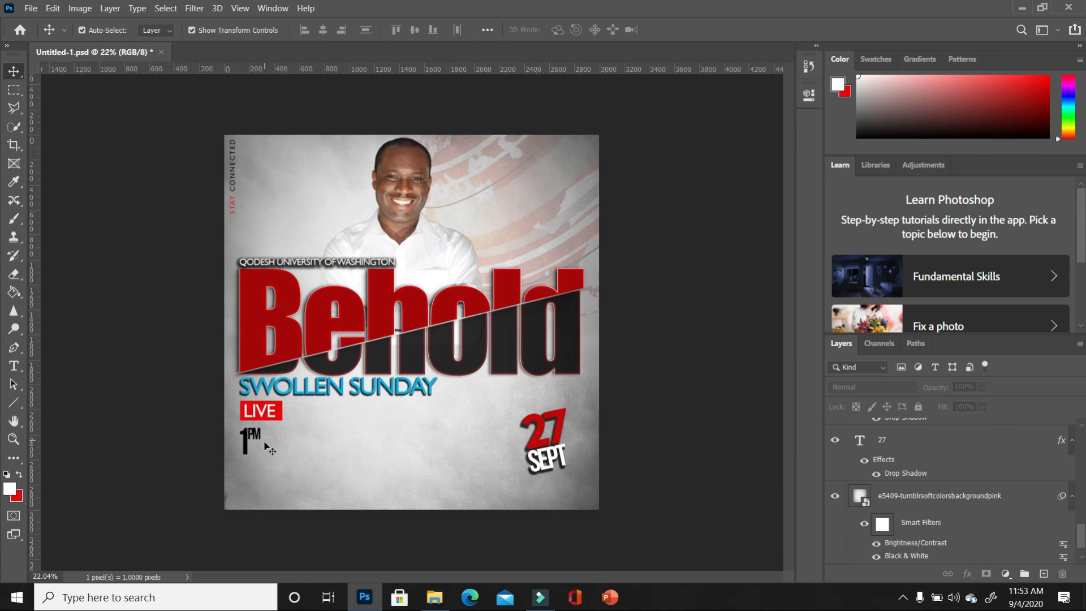
# - Squash the red box and LIVE together into a shorter badge, then select the 1 and PM layers
pyautogui.hotkey('ctrl', '0')
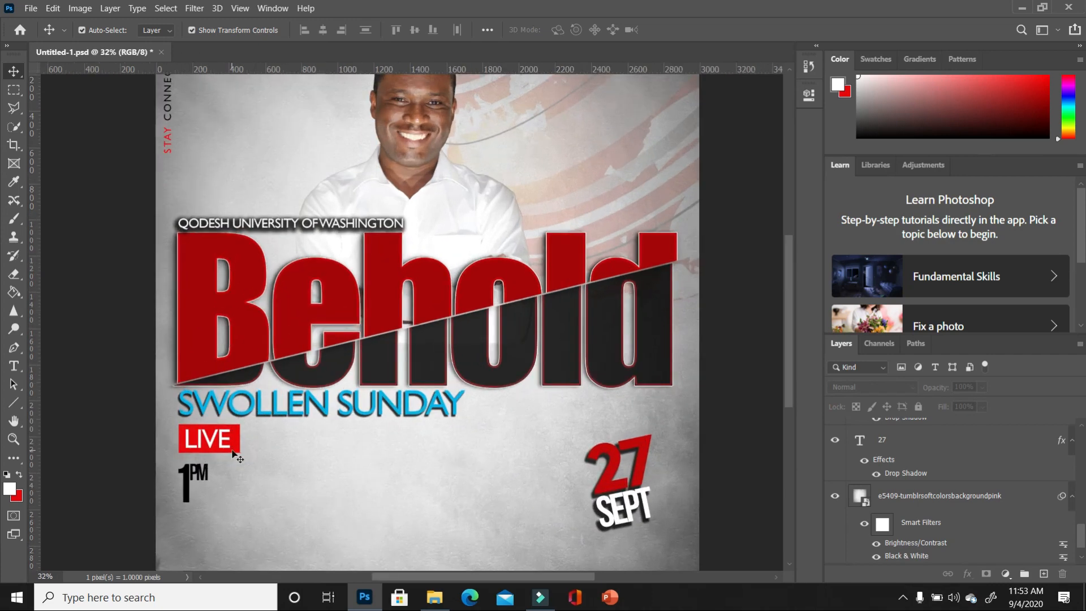
pyautogui.click(232, 453)
pyautogui.keyDown('shift'); pyautogui.click(219, 442); pyautogui.keyUp('shift')
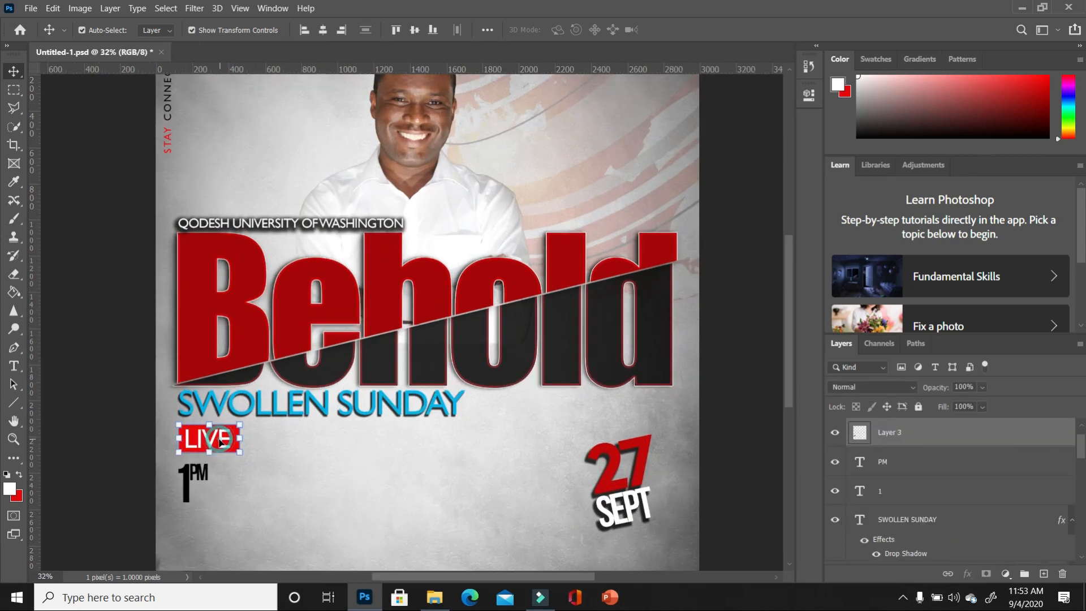
pyautogui.moveTo(210, 451); pyautogui.dragTo(230, 437)
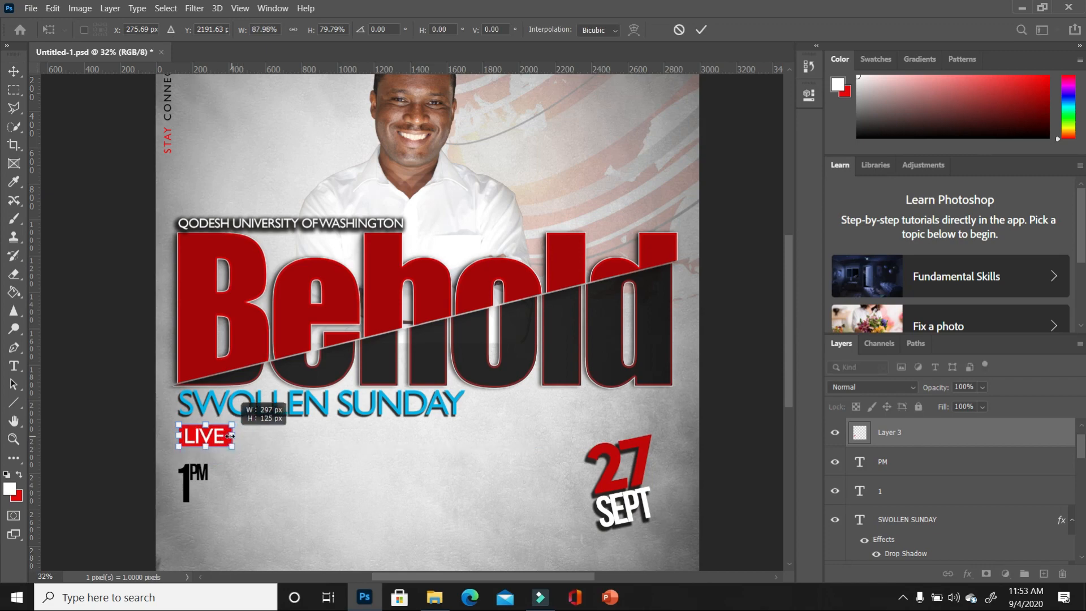
pyautogui.click(160, 482)
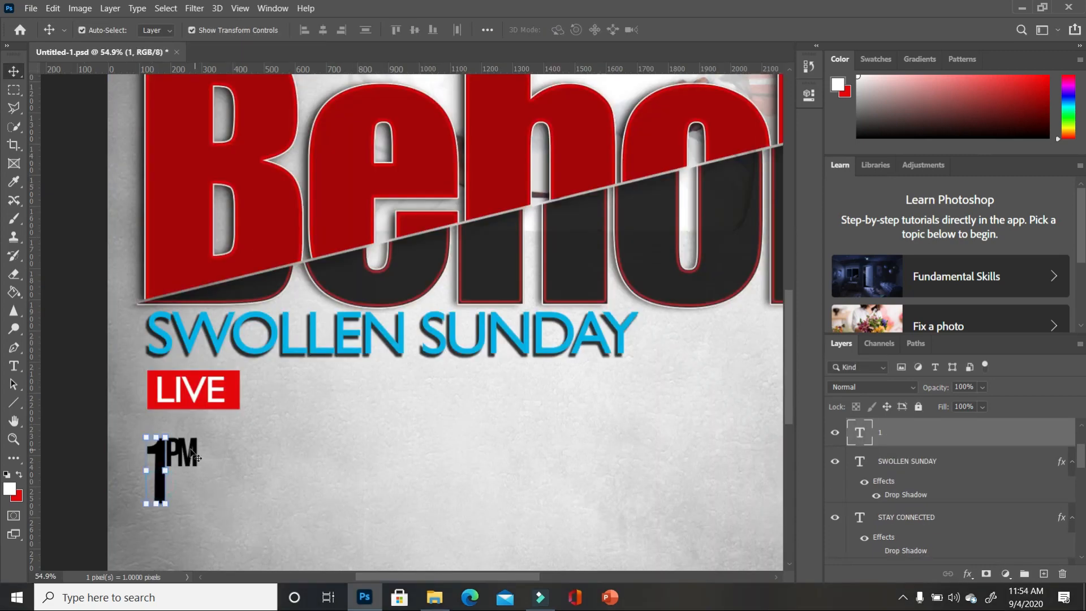
pyautogui.keyDown('shift'); pyautogui.click(185, 453); pyautogui.keyUp('shift')
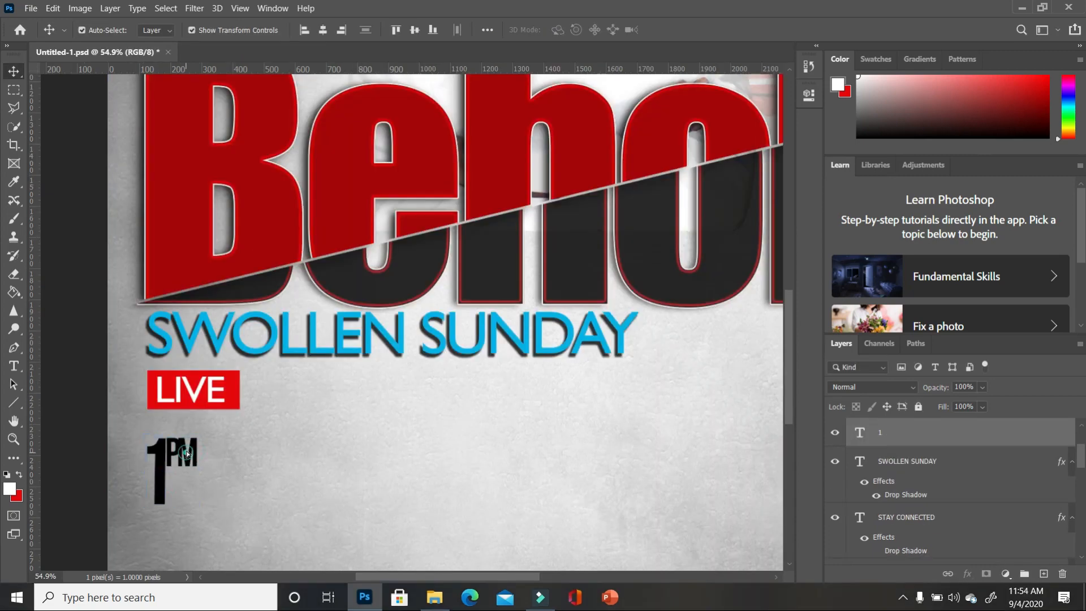
# - Nudge 1PM up and add a 'MEETING ID 98989872' line set in Bebas Neue
pyautogui.moveTo(186, 453); pyautogui.dragTo(185, 437)
pyautogui.click(333, 478)
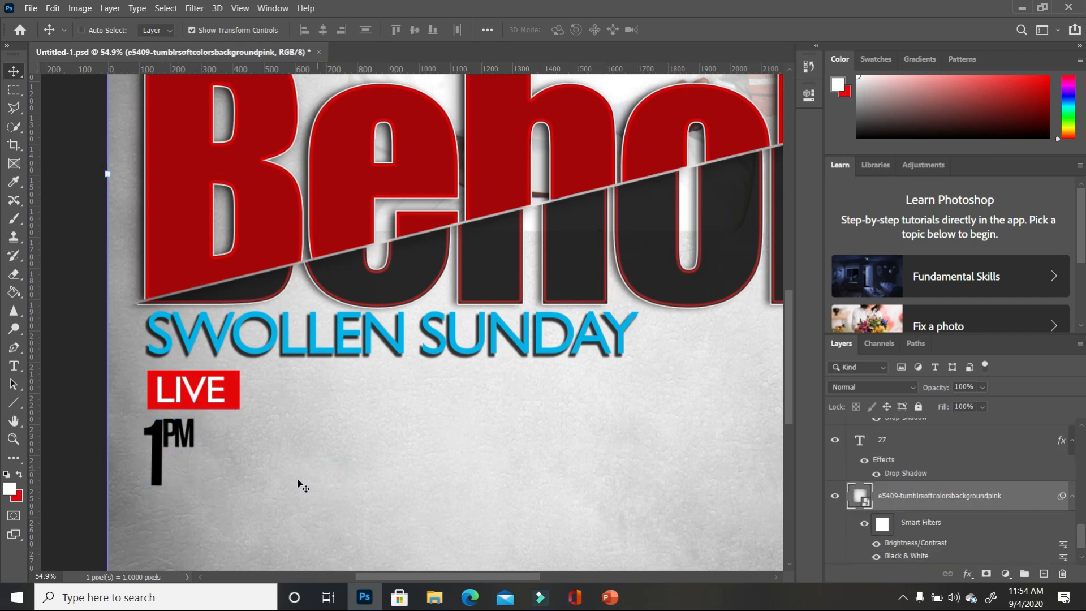
pyautogui.hotkey('ctrl', '0')
pyautogui.press('t')
pyautogui.click(354, 439)
pyautogui.write('MEET')
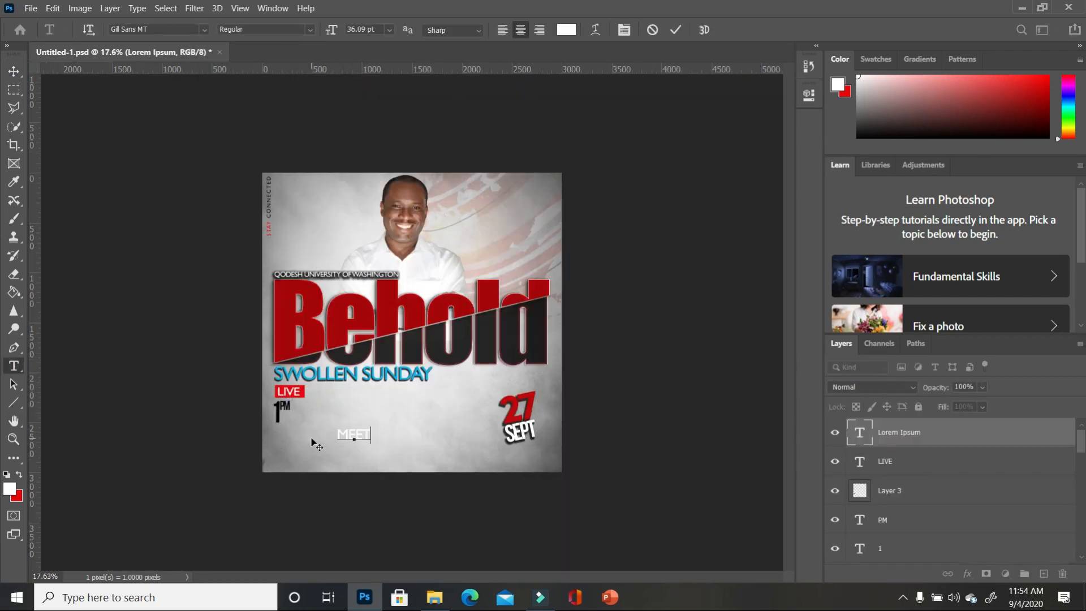
pyautogui.write('ING ID 98989872')
pyautogui.hotkey('ctrl', 'a')
pyautogui.click(205, 30)
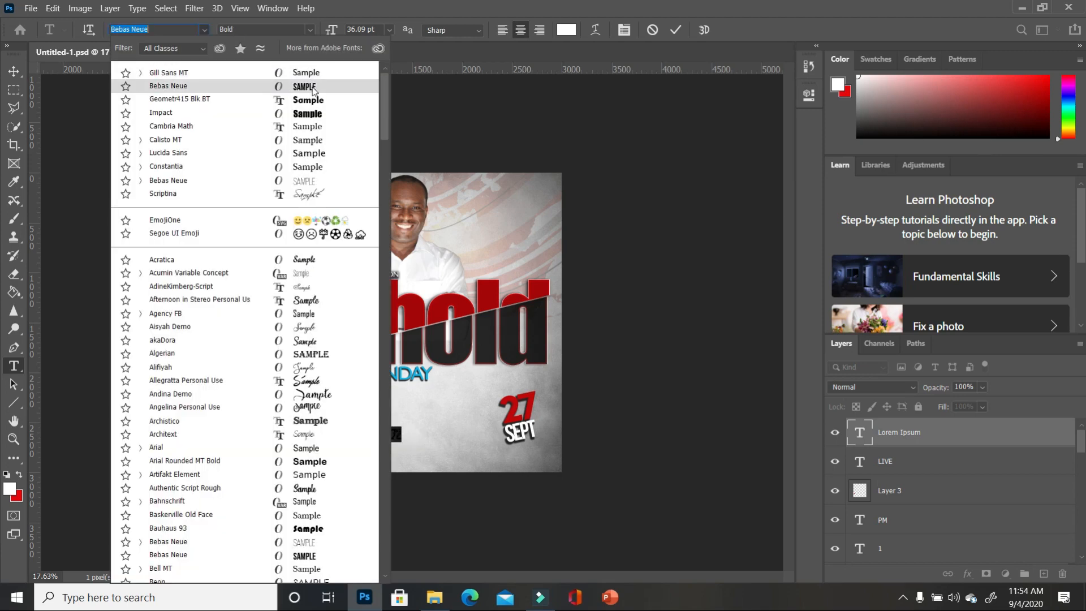
pyautogui.click(313, 89)
# - Colour the first part of the meeting ID line black and select its digits
pyautogui.click(375, 435)
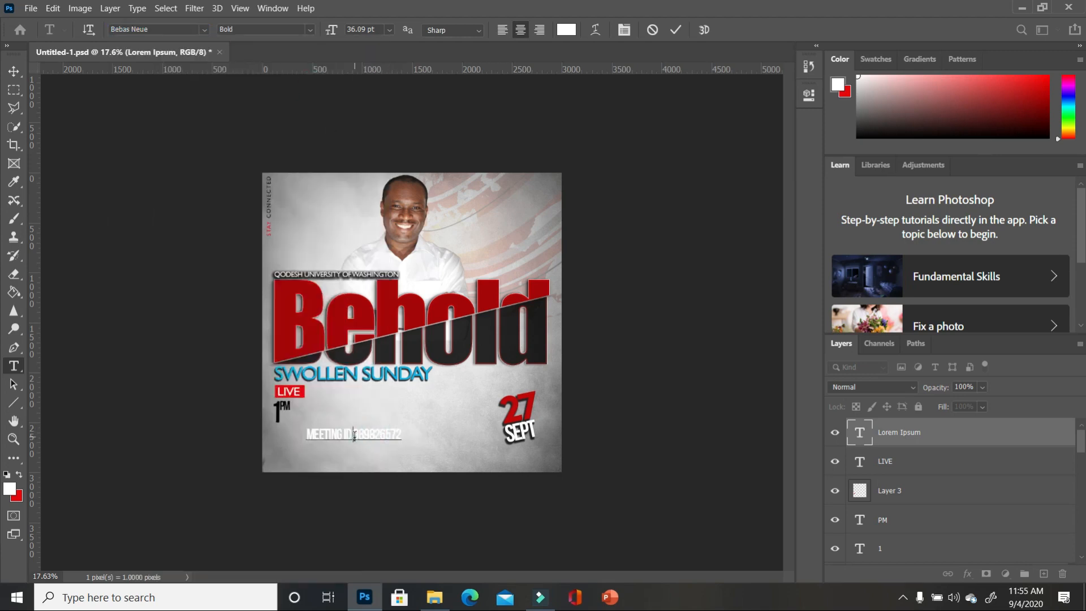
pyautogui.moveTo(354, 436); pyautogui.dragTo(279, 430)
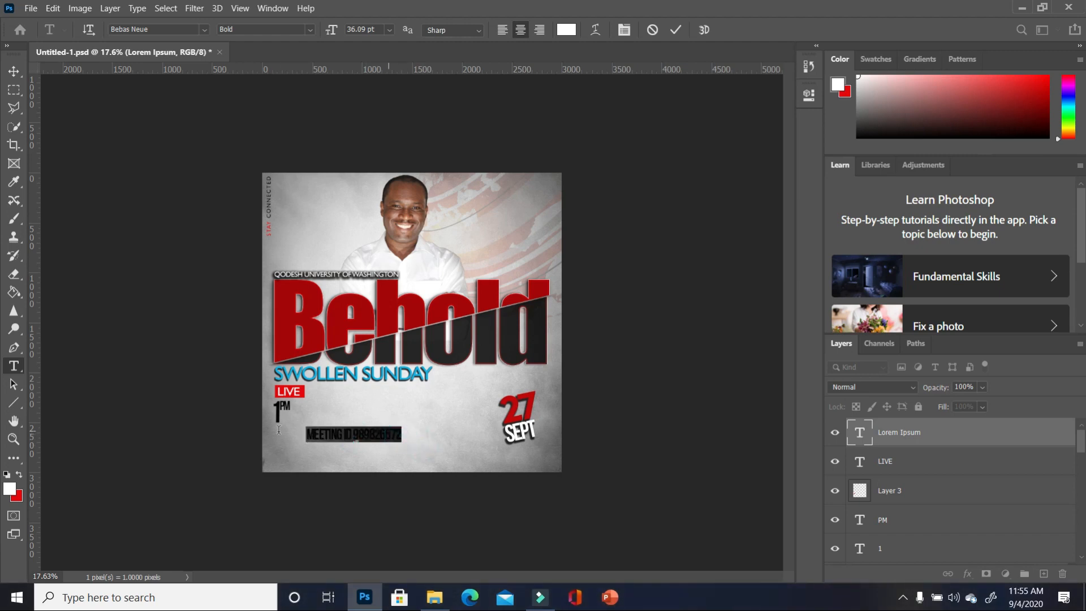
pyautogui.click(7, 475)
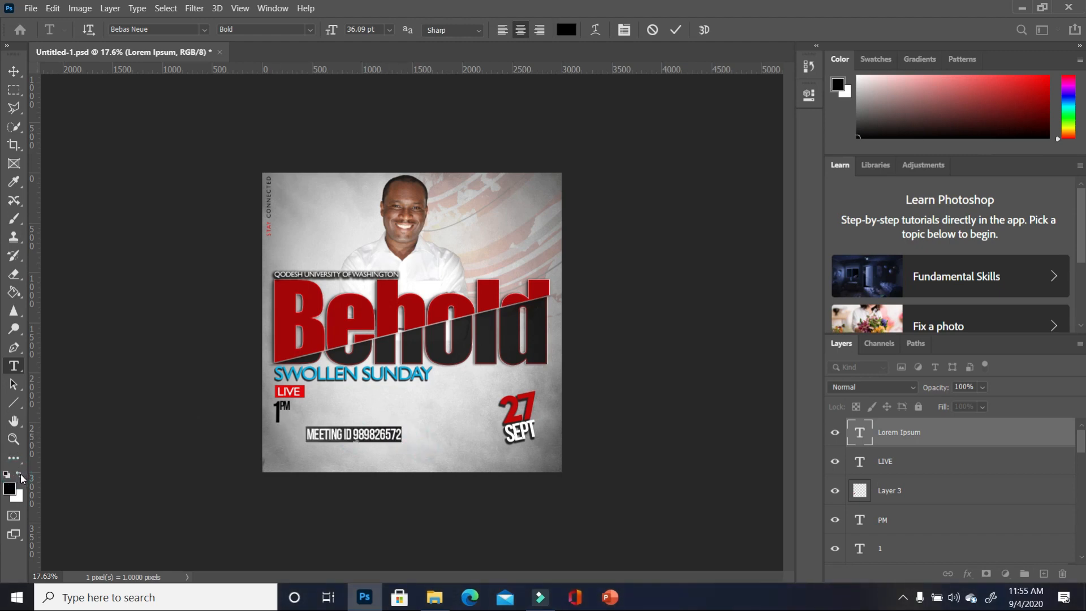
pyautogui.moveTo(406, 435); pyautogui.dragTo(356, 437)
pyautogui.click(394, 434)
pyautogui.click(357, 434)
pyautogui.click(408, 435)
pyautogui.click(403, 433)
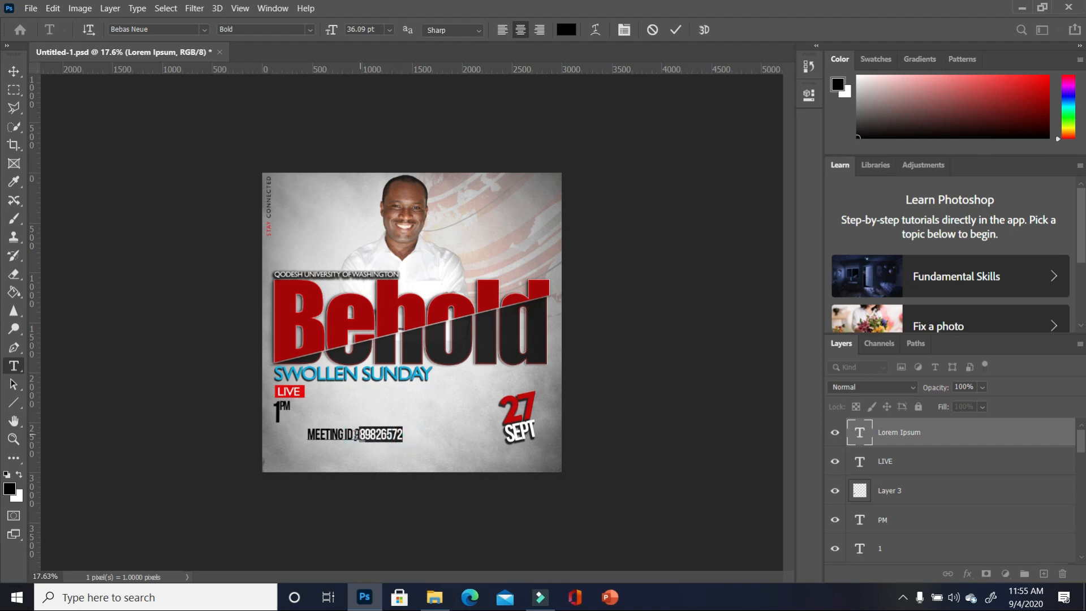
# - Set the meeting ID digits in Bebas Neue Book weight
pyautogui.click(204, 29)
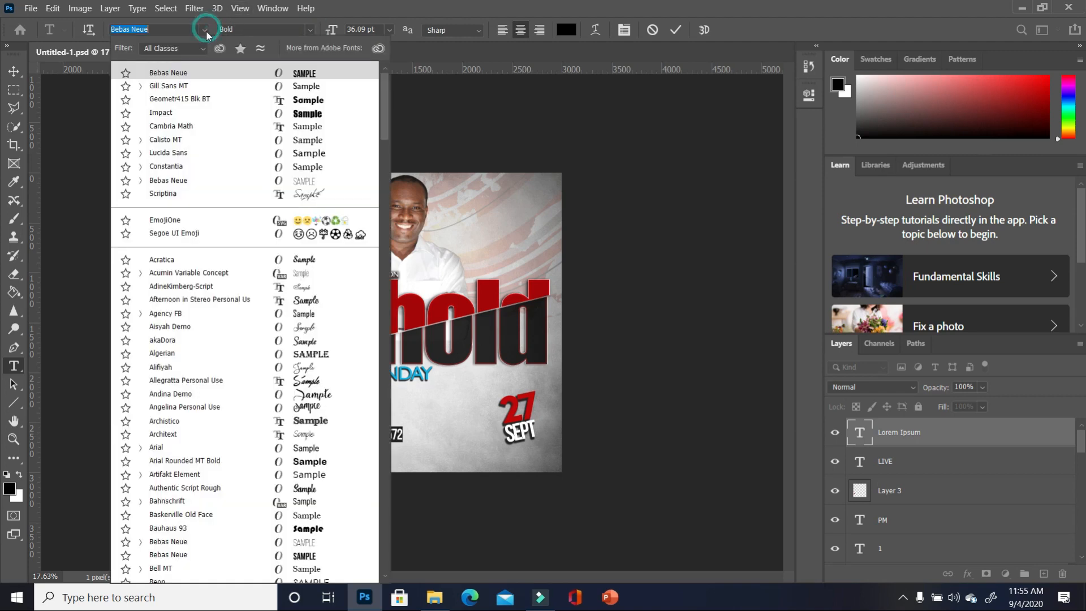
pyautogui.click(299, 180)
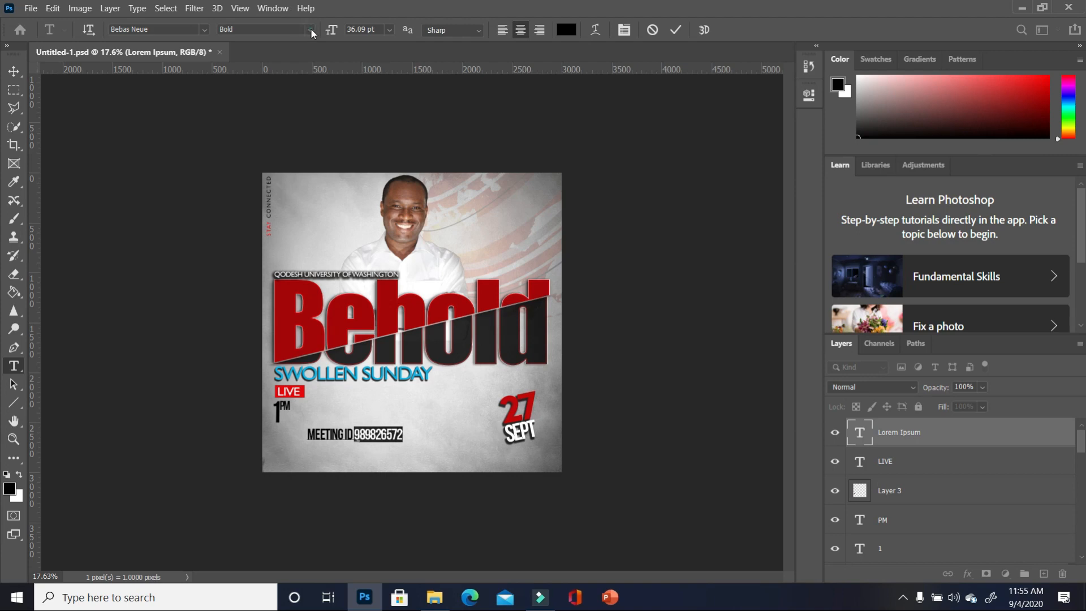
pyautogui.click(311, 30)
pyautogui.click(271, 56)
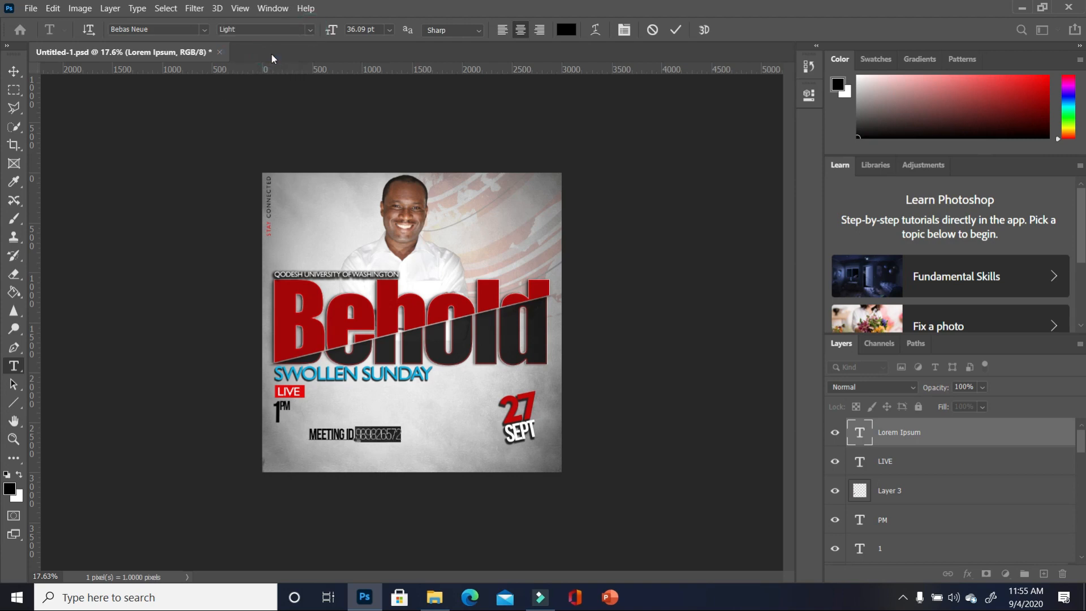
pyautogui.click(310, 29)
pyautogui.click(278, 66)
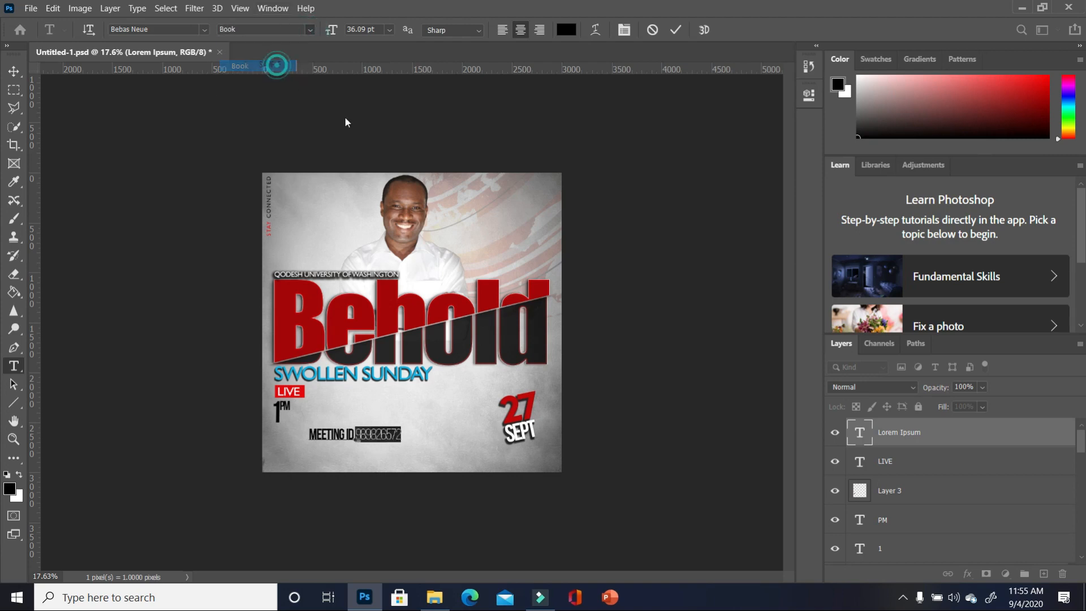
pyautogui.click(380, 434)
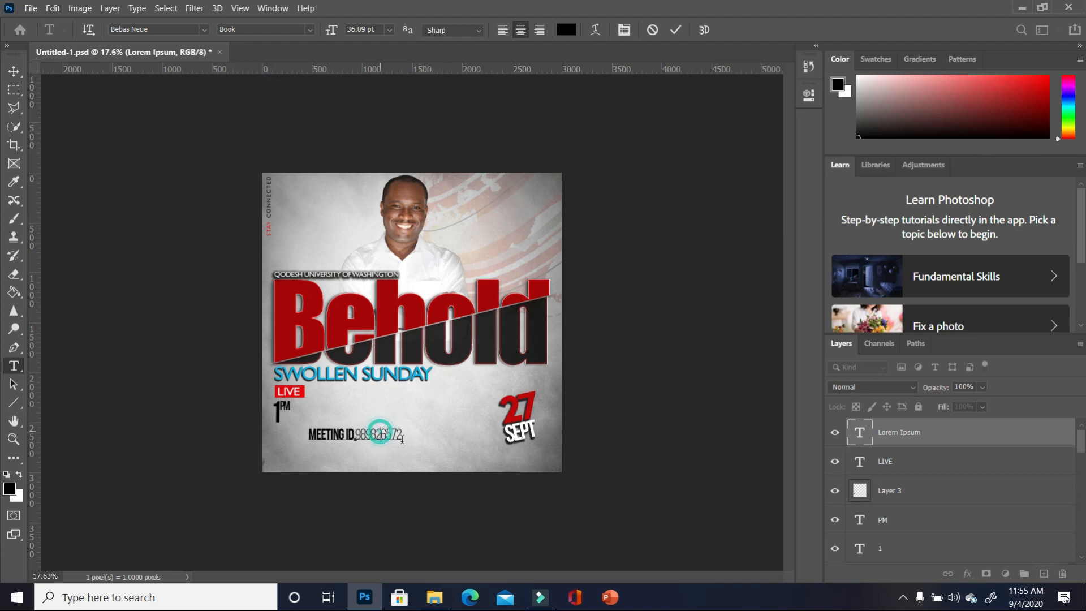
# - Commit the text and move the meeting ID line up beside the LIVE badge
pyautogui.click(14, 71)
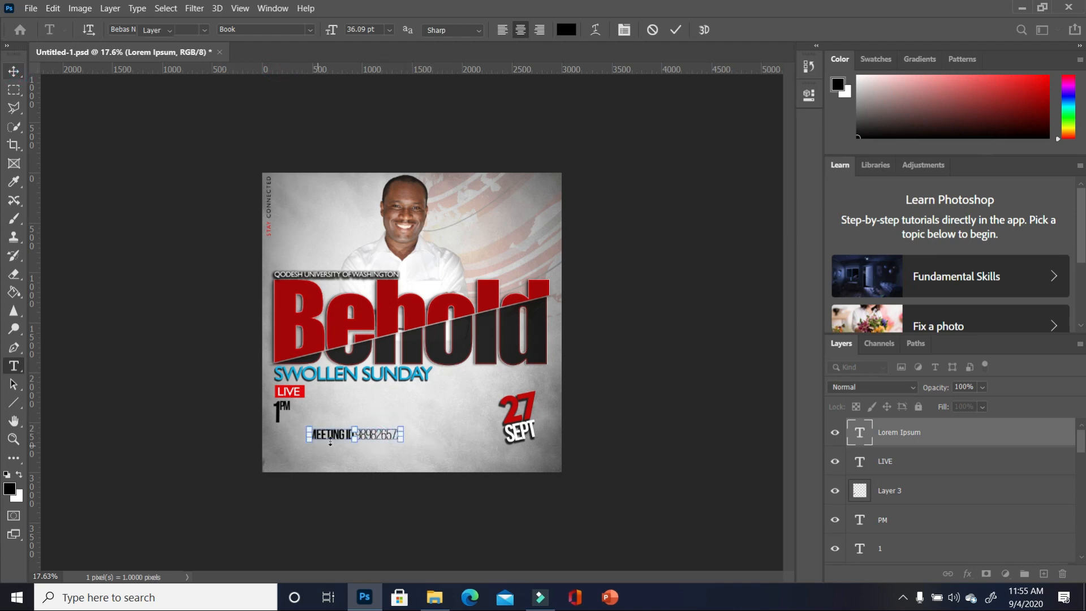
pyautogui.moveTo(333, 441); pyautogui.dragTo(362, 398)
pyautogui.click(377, 426)
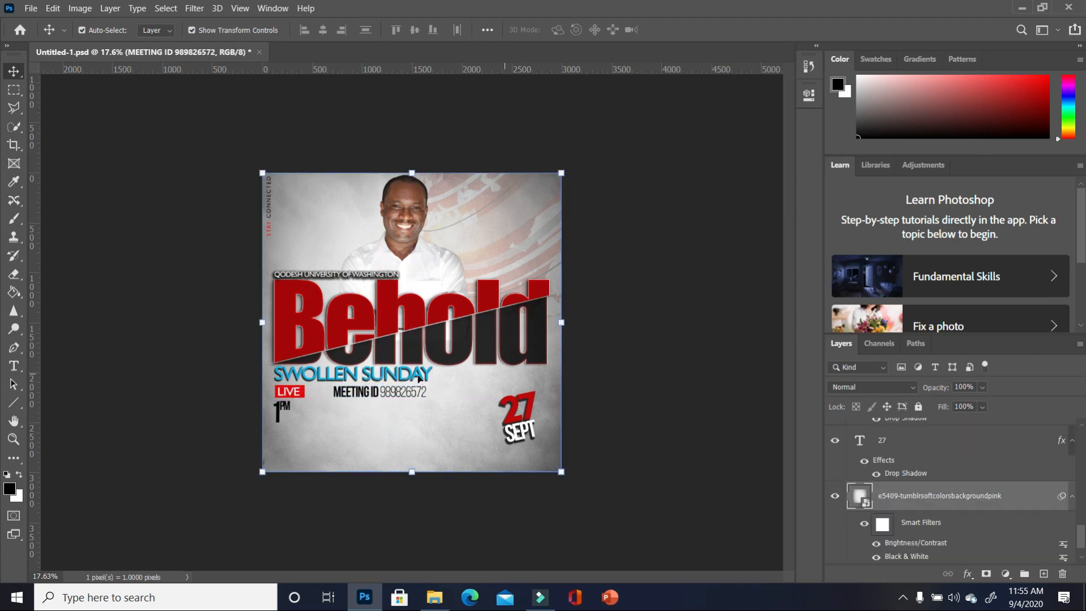
# - Check the blue camera icon beside MEETING ID and the top-right round logo by selecting their layers
pyautogui.scroll(2, 368, 413)
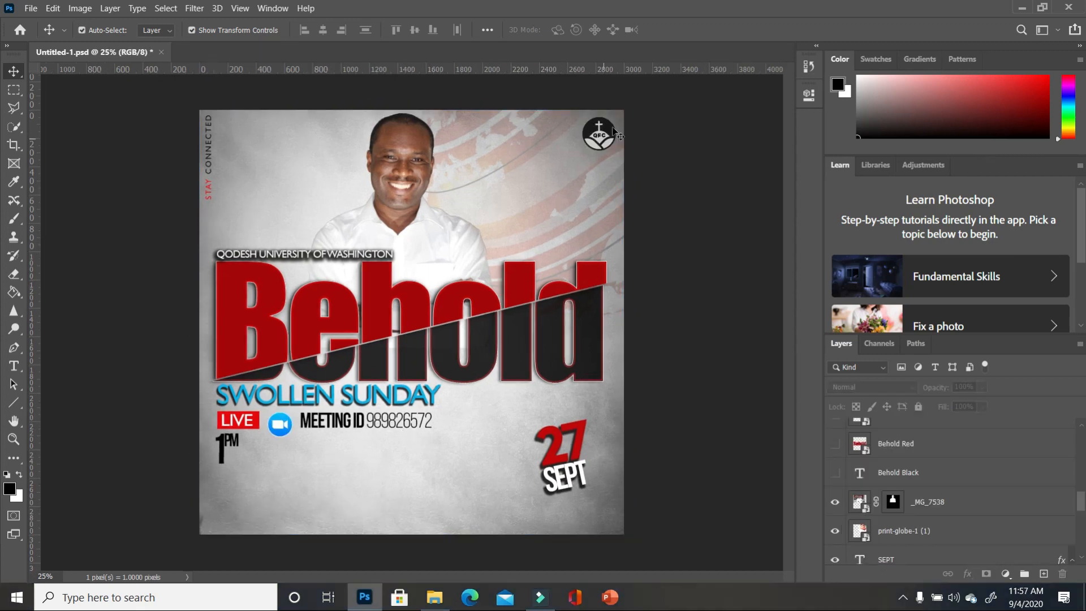
pyautogui.click(276, 422)
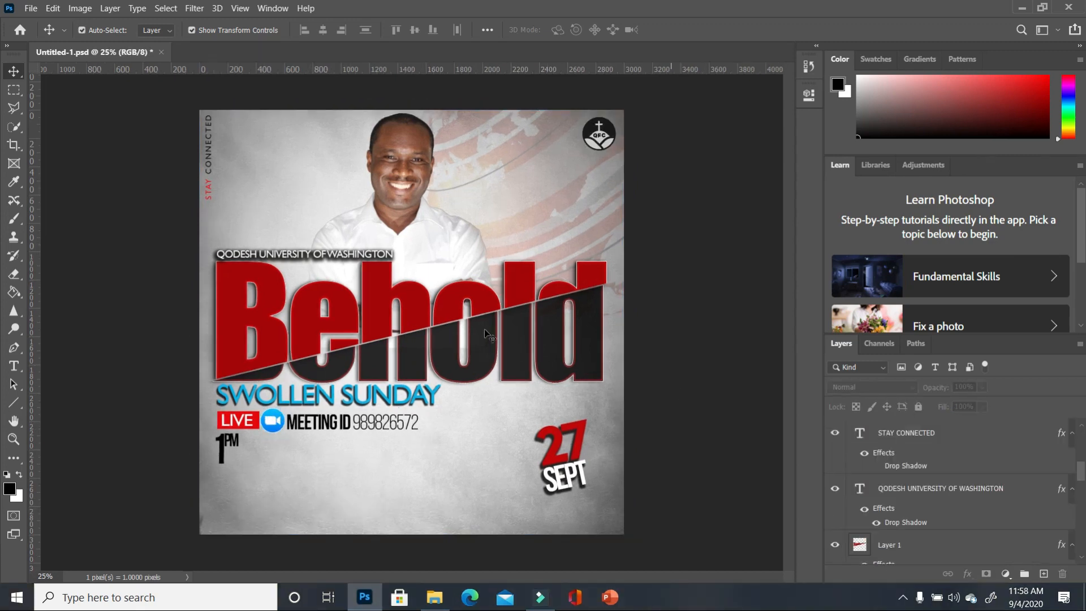
pyautogui.click(277, 424)
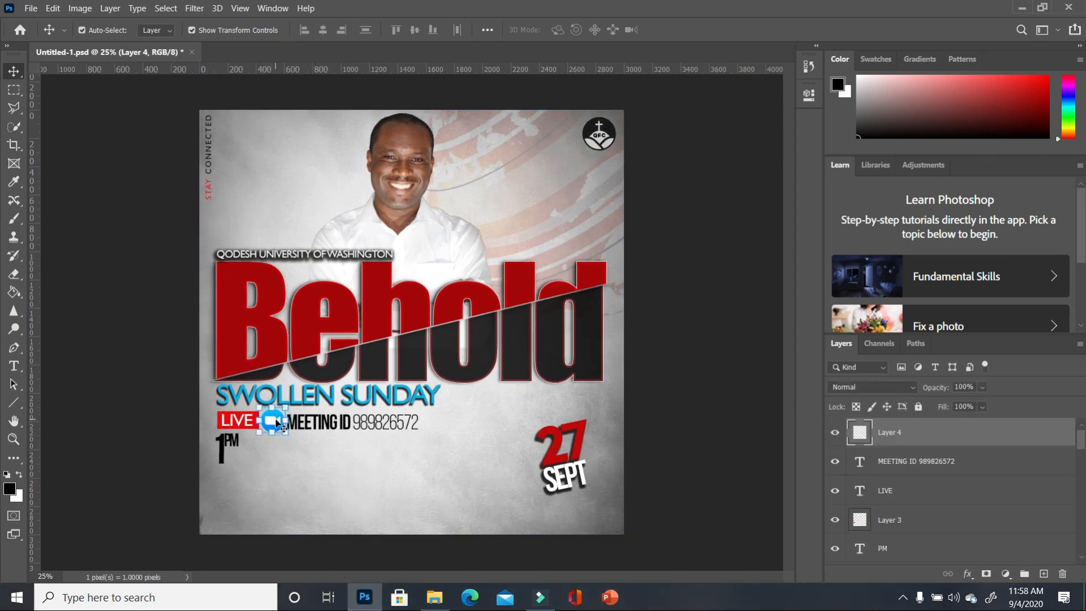
pyautogui.click(611, 141)
pyautogui.click(749, 364)
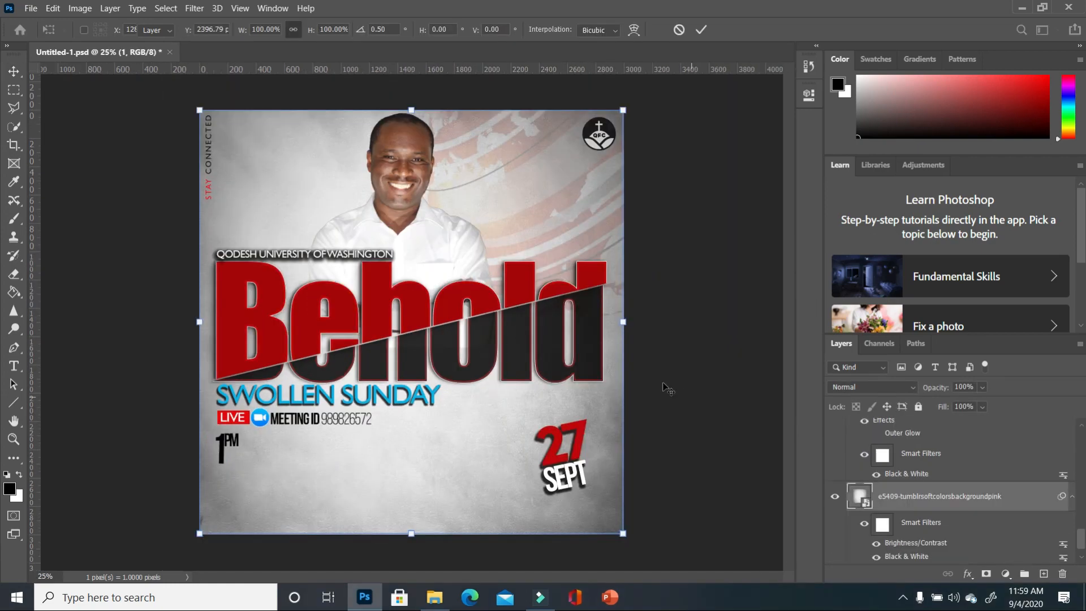
# - Enlarge the man's photo to about 112.58% and shift it back to the left
pyautogui.moveTo(423, 233); pyautogui.dragTo(434, 227)
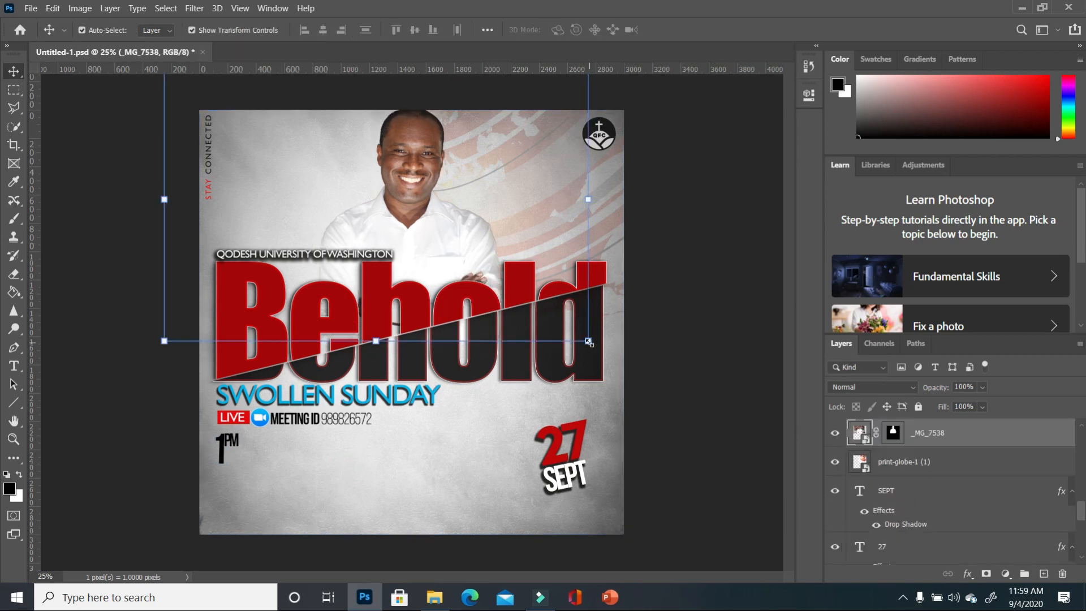
pyautogui.moveTo(589, 341); pyautogui.dragTo(641, 375)
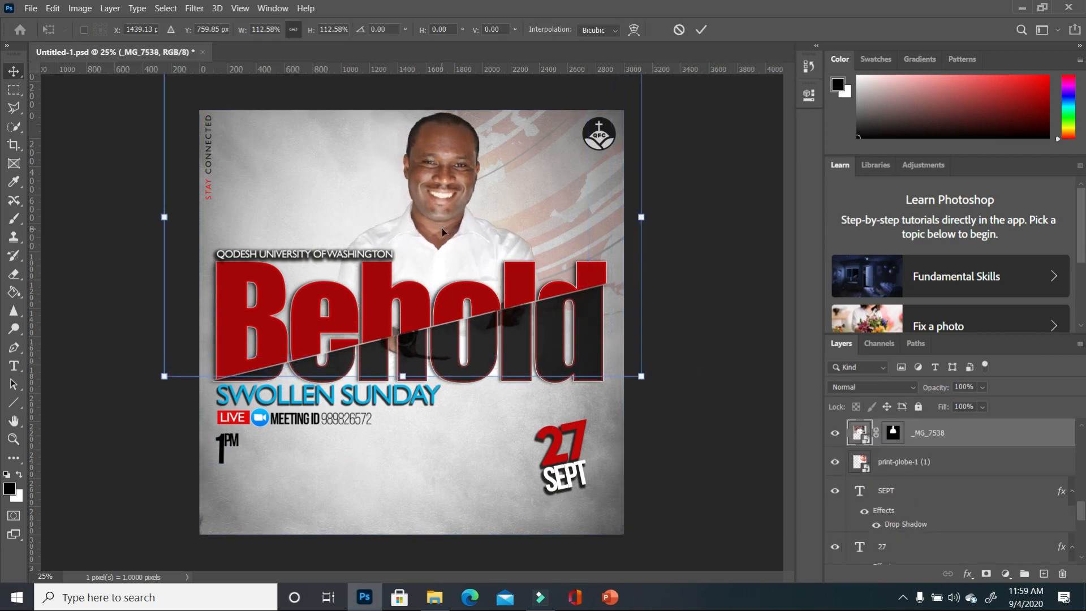
pyautogui.moveTo(442, 228); pyautogui.dragTo(409, 227)
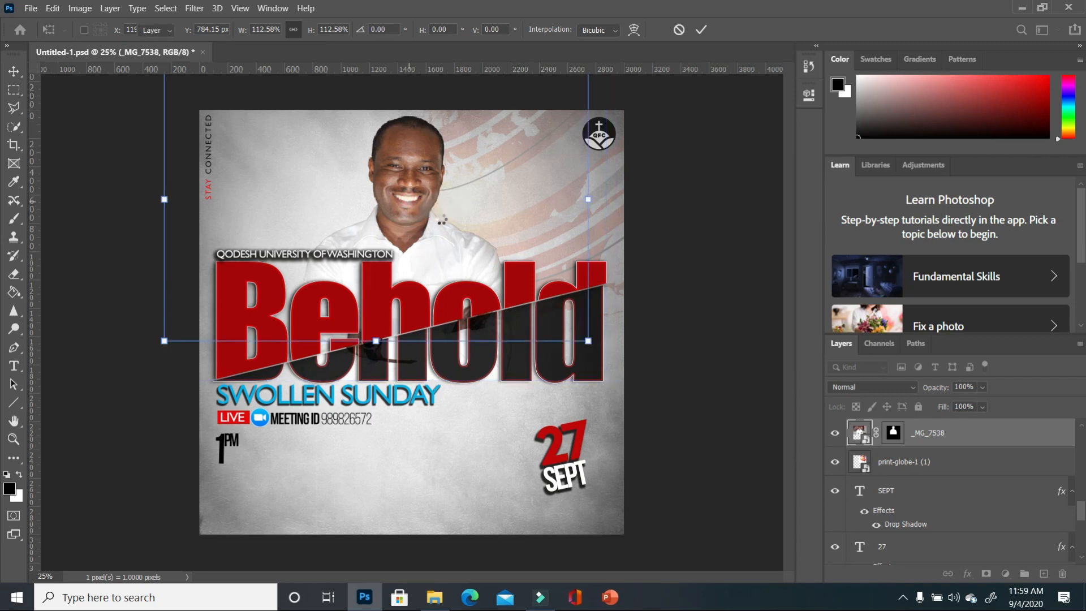
pyautogui.press('Return')
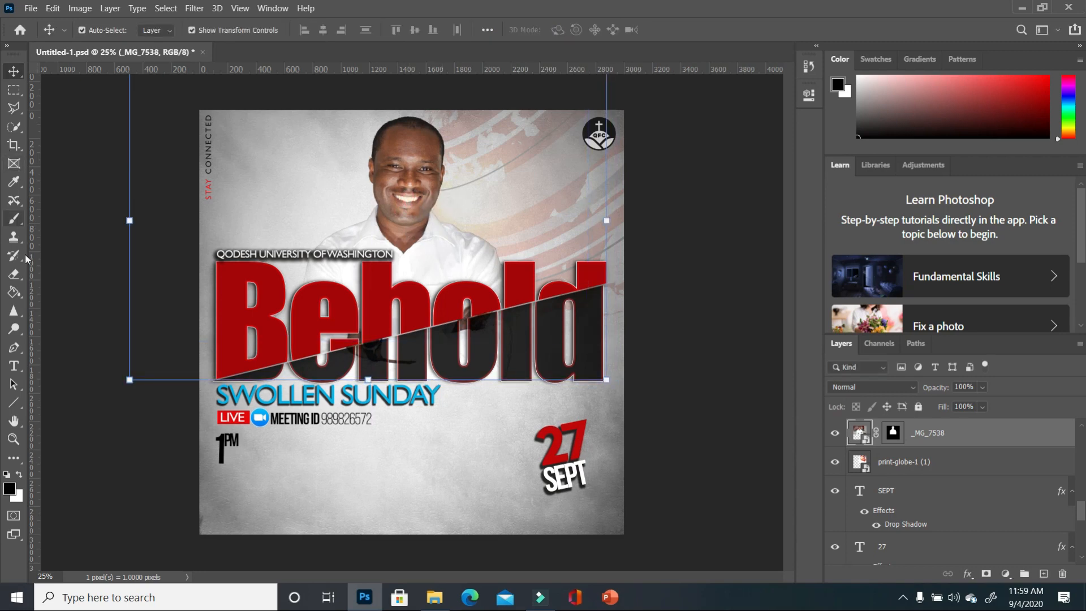
# - Rasterize the photo and erase its dark remnants under Behold with a 480 px soft eraser
pyautogui.click(13, 275)
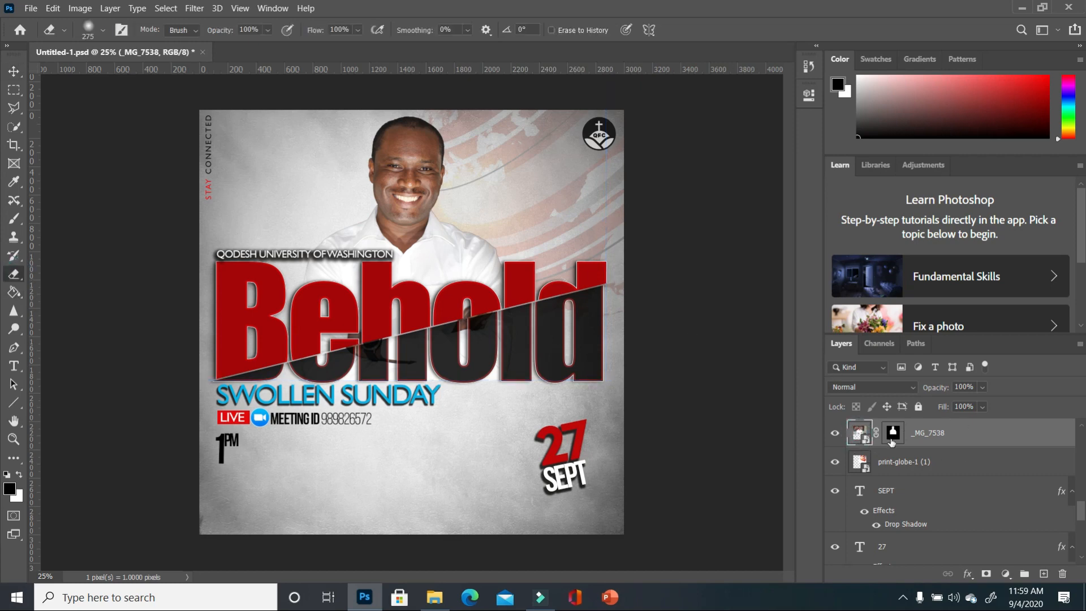
pyautogui.click(429, 379)
pyautogui.click(544, 245)
pyautogui.click(102, 31)
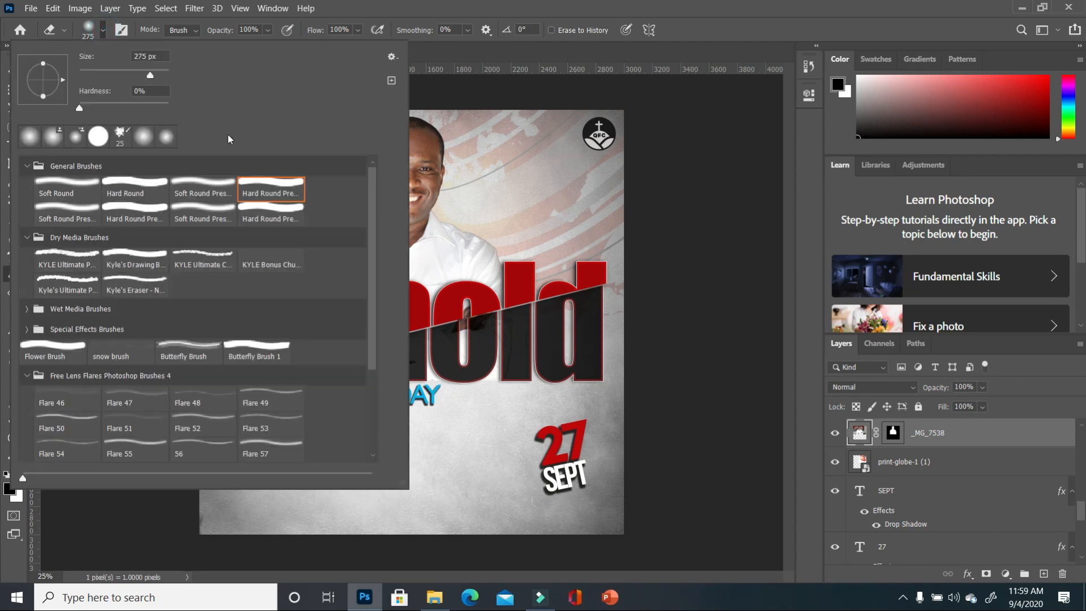
pyautogui.moveTo(152, 72); pyautogui.dragTo(162, 78)
pyautogui.click(679, 327)
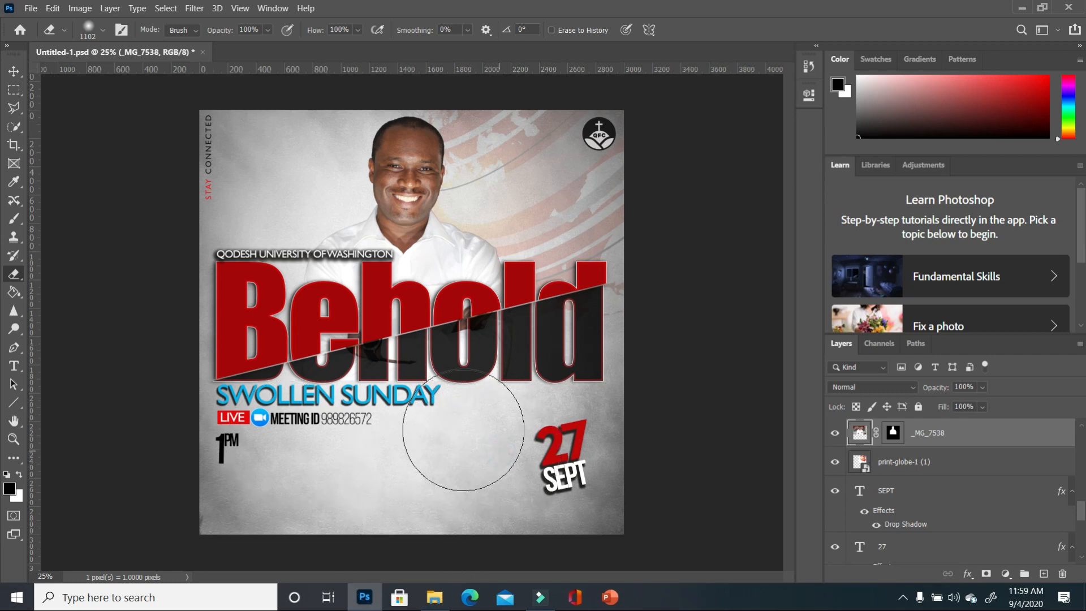
pyautogui.moveTo(463, 430)
pyautogui.mouseDown()
pyautogui.moveTo(273, 418)
pyautogui.moveTo(633, 411)
pyautogui.moveTo(581, 409)
pyautogui.mouseUp()
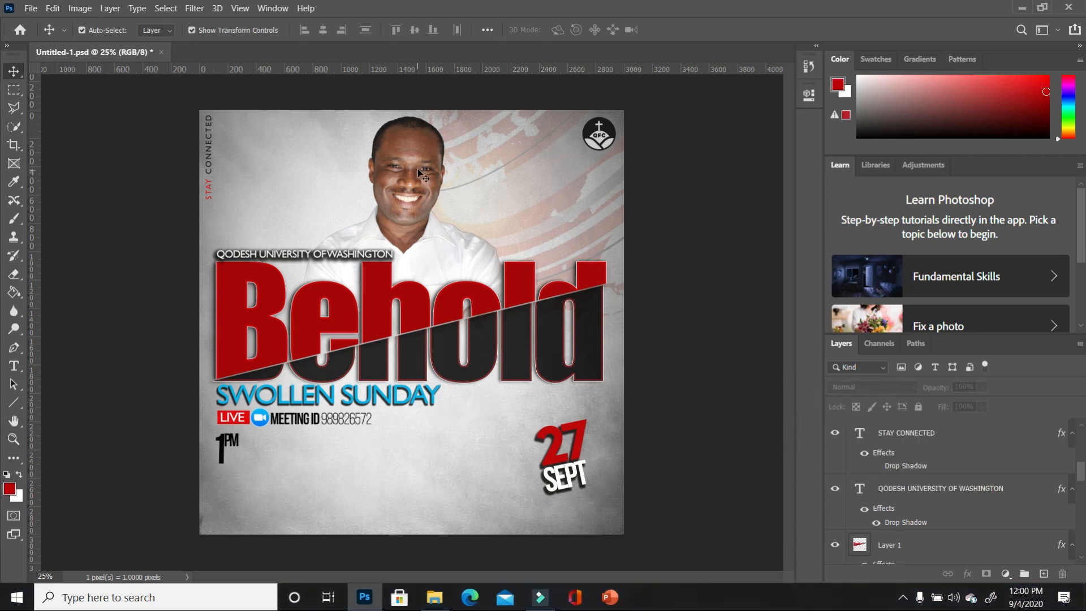
pyautogui.click(420, 165)
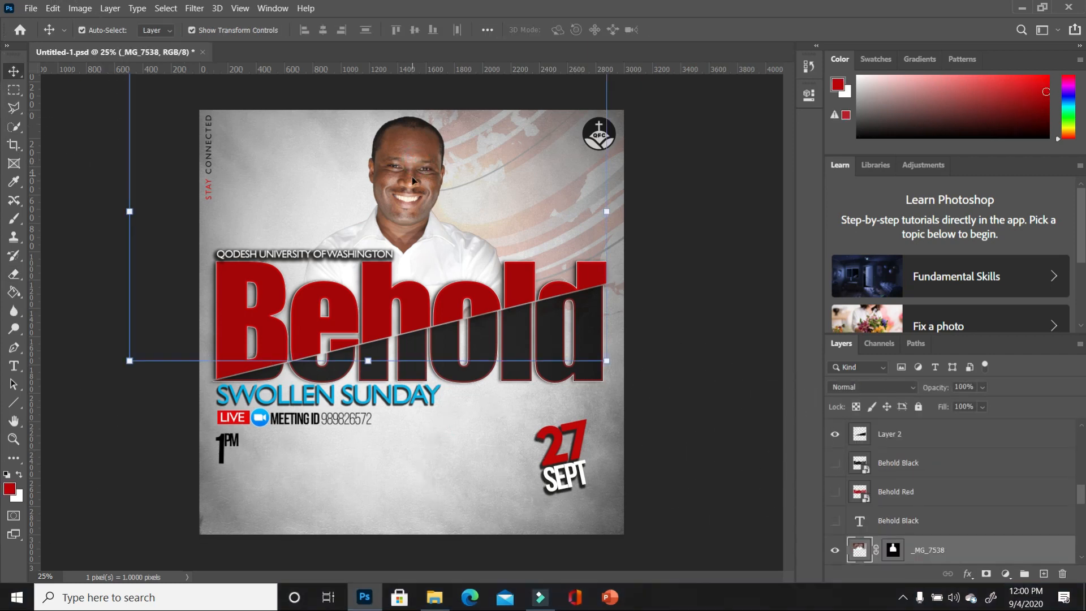
# - Apply Image > Adjustments > Brightness/Contrast to the portrait at brightness 20, contrast 21
pyautogui.click(420, 157)
pyautogui.click(111, 9)
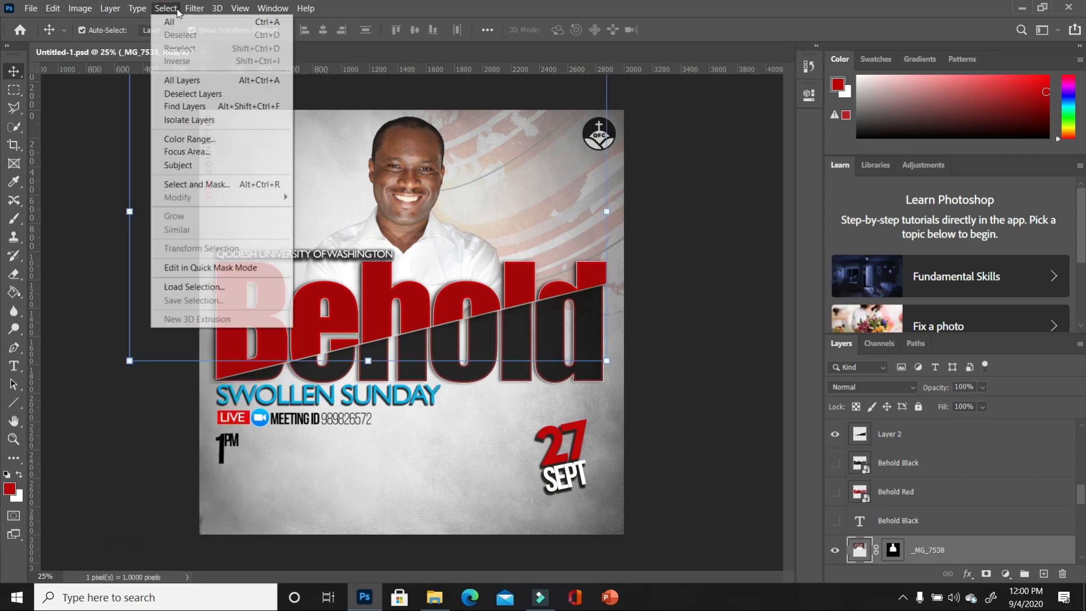
pyautogui.click(82, 10)
pyautogui.click(82, 10)
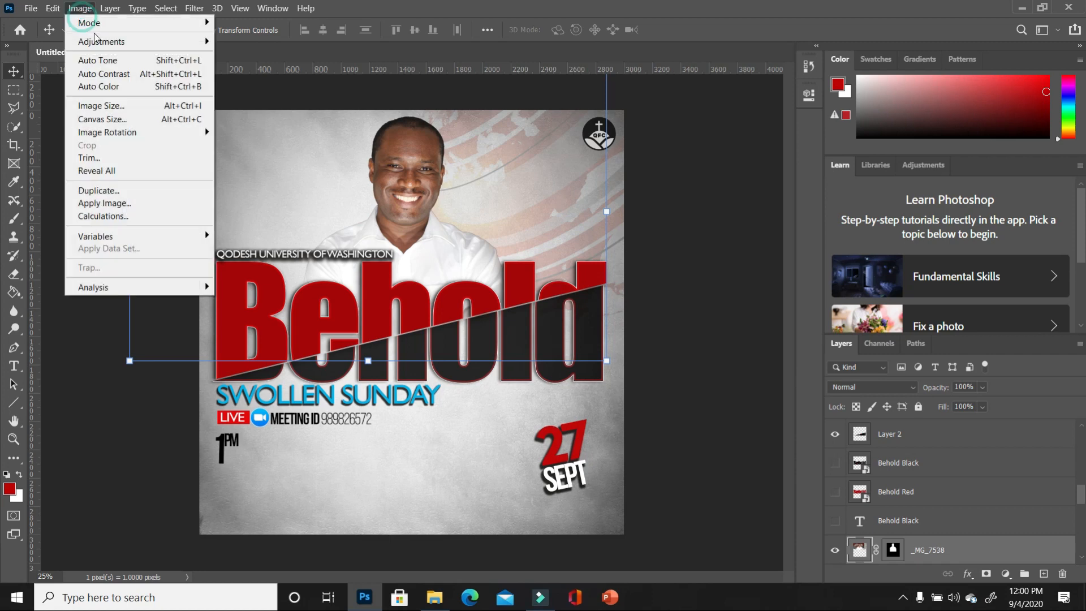
pyautogui.moveTo(94, 41)
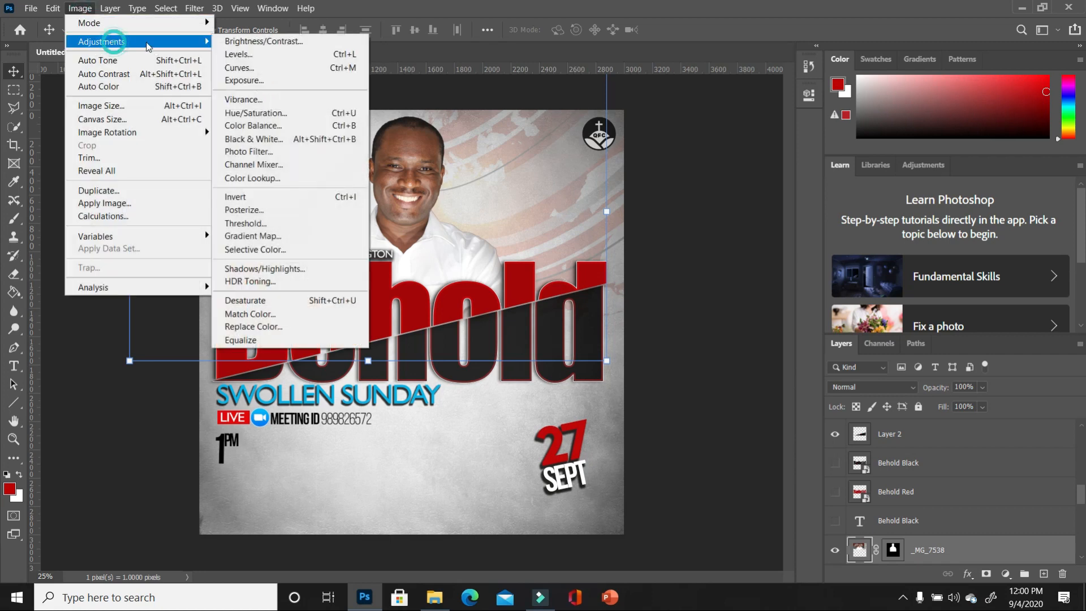
pyautogui.click(291, 44)
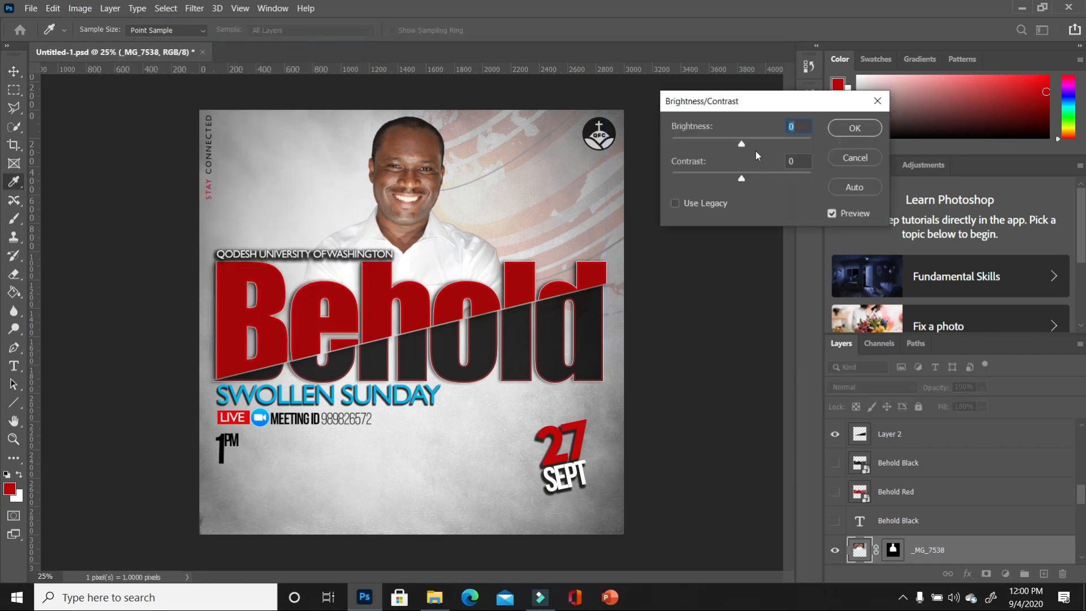
pyautogui.moveTo(742, 145); pyautogui.dragTo(755, 180)
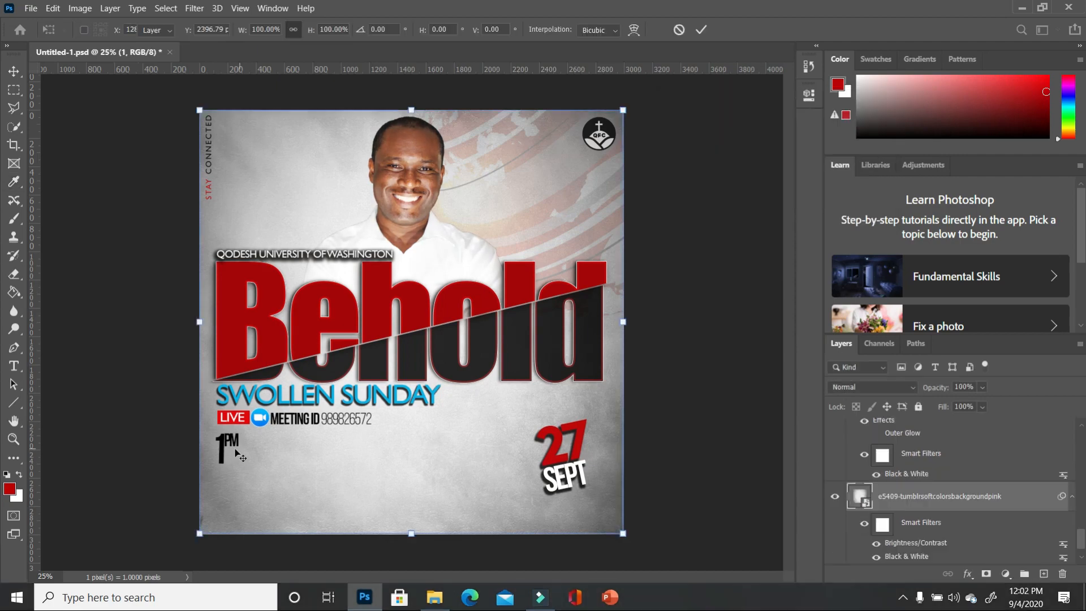
pyautogui.press('Return')
# - Move the 1PM text to the upper right above the end of Behold
pyautogui.scroll(3, 232, 461)
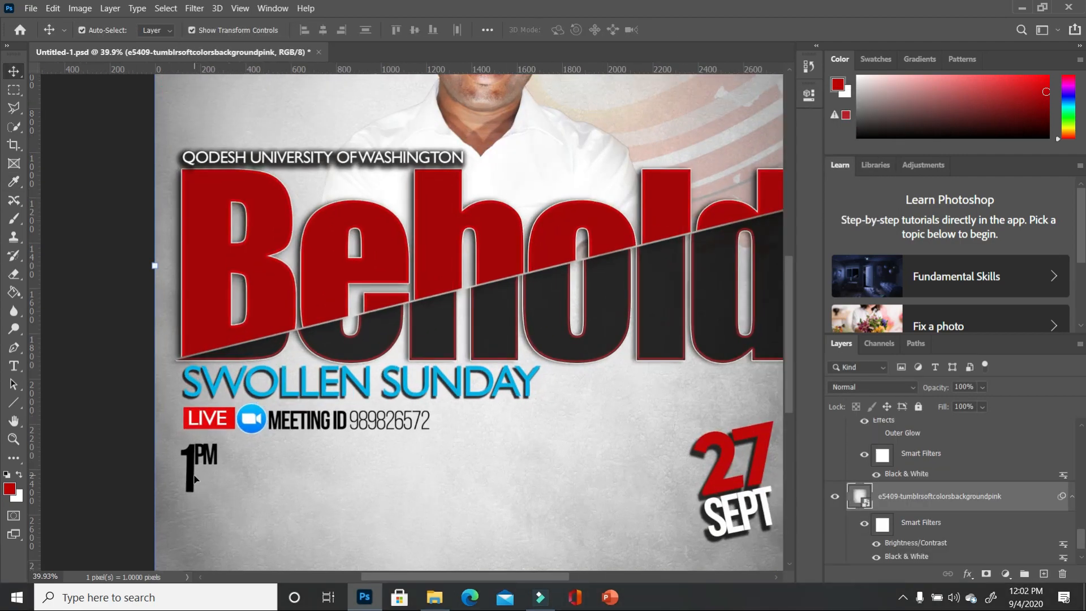
pyautogui.click(194, 479)
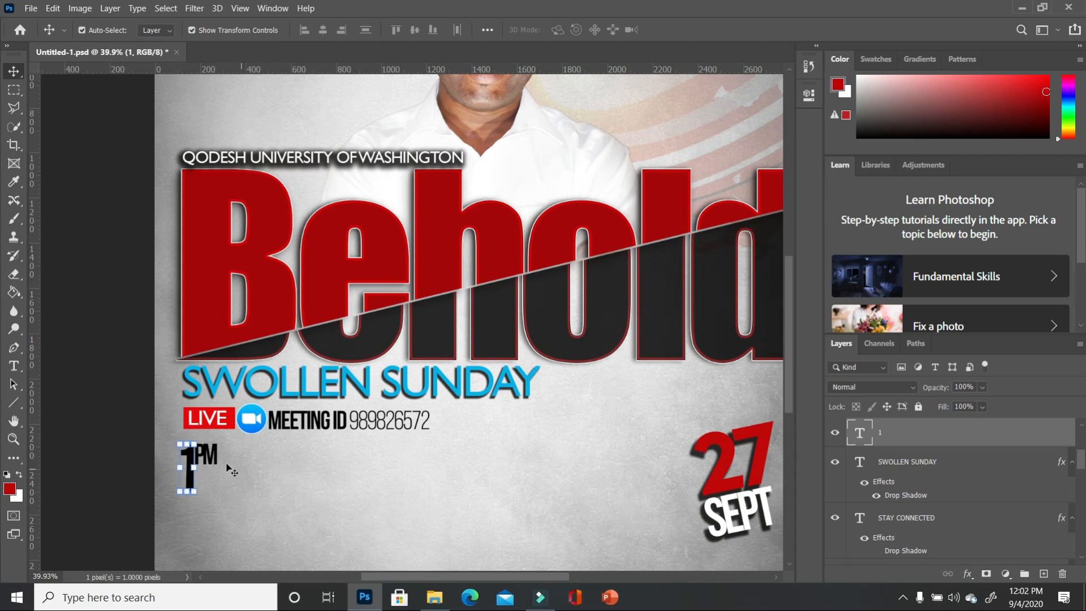
pyautogui.moveTo(216, 465); pyautogui.dragTo(767, 126)
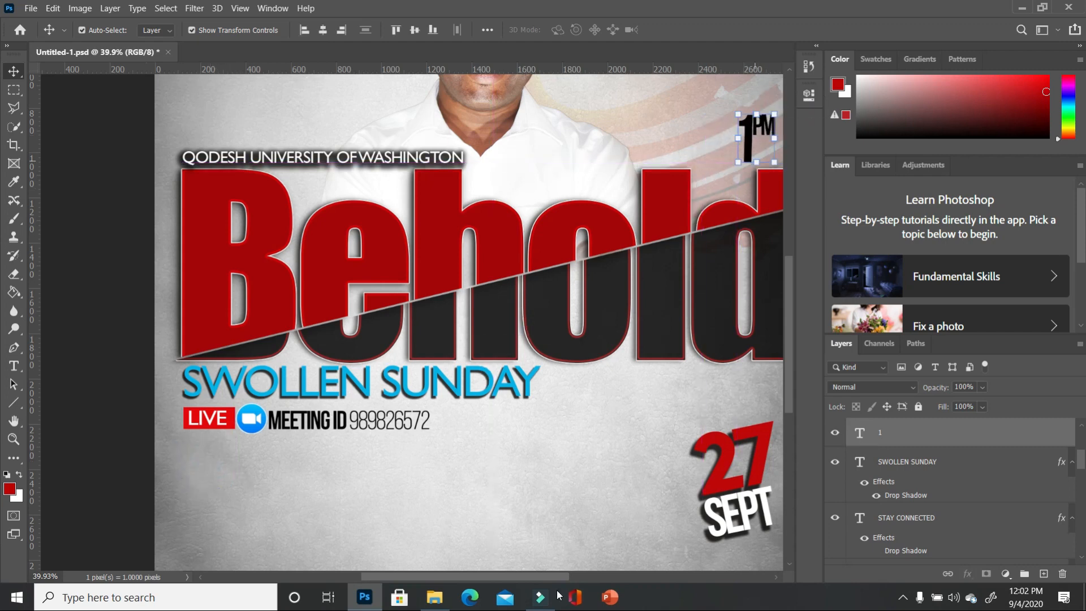
pyautogui.moveTo(509, 577); pyautogui.dragTo(527, 577)
pyautogui.moveTo(687, 141); pyautogui.dragTo(712, 141)
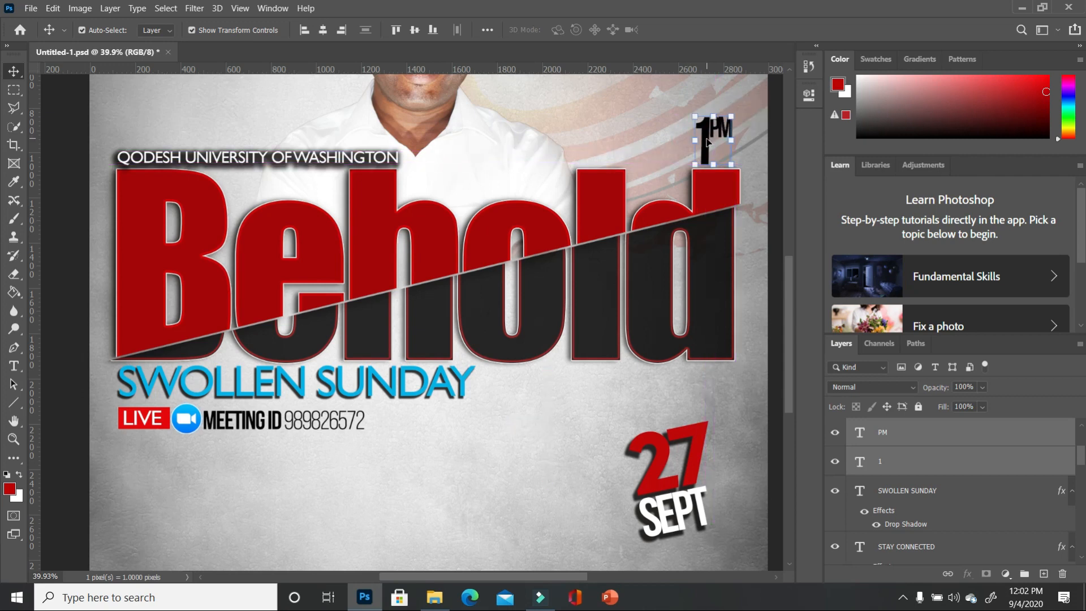
# - Recolour the 1 and the PM characters white and commit the text
pyautogui.click(13, 366)
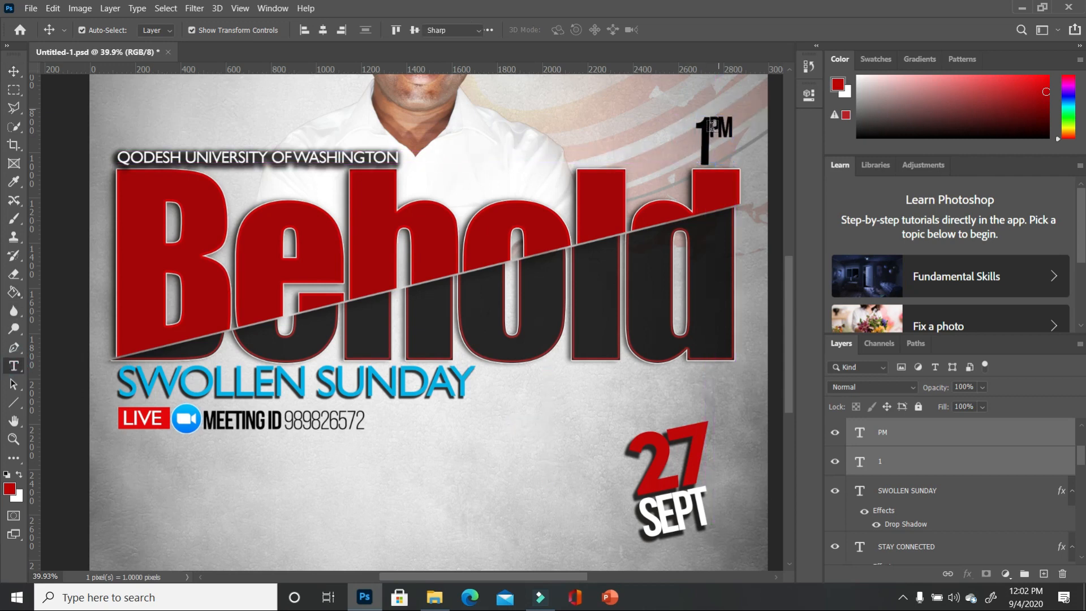
pyautogui.click(710, 148)
pyautogui.moveTo(710, 148)
pyautogui.mouseDown()
pyautogui.moveTo(689, 147)
pyautogui.moveTo(710, 130)
pyautogui.mouseUp()
pyautogui.click(19, 475)
pyautogui.hotkey('ctrl', 'Return')
pyautogui.keyDown('ctrl'); pyautogui.click(721, 128); pyautogui.keyUp('ctrl')
pyautogui.click(18, 475)
pyautogui.hotkey('ctrl', 'Return')
pyautogui.hotkey('ctrl', '0')
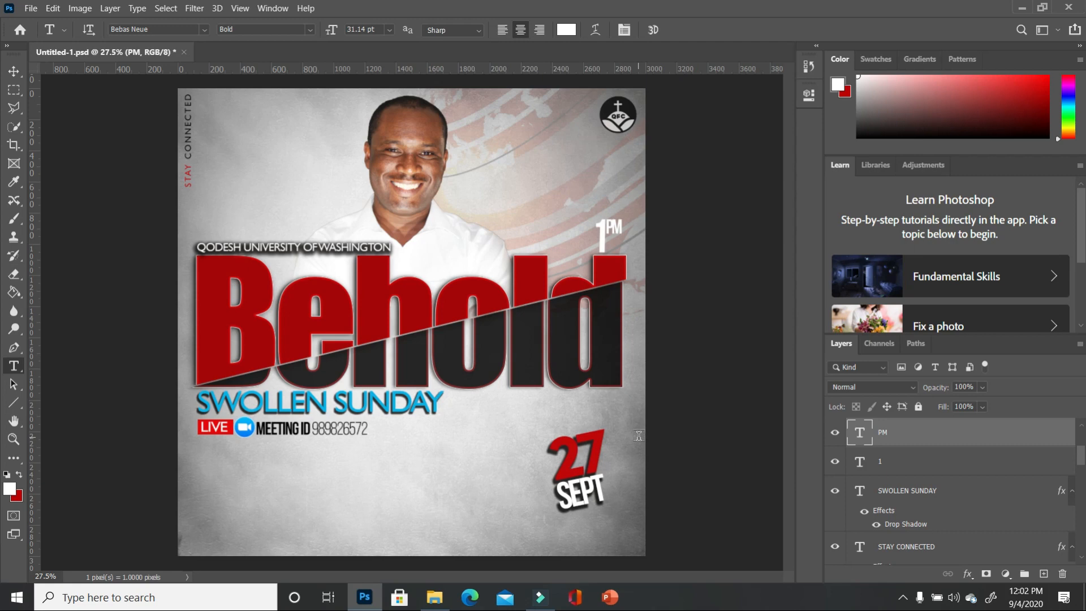
# - Unlock the background, group all layers into Group 1, and stamp a merged copy as Layer 5
pyautogui.moveTo(1082, 467); pyautogui.dragTo(1083, 554)
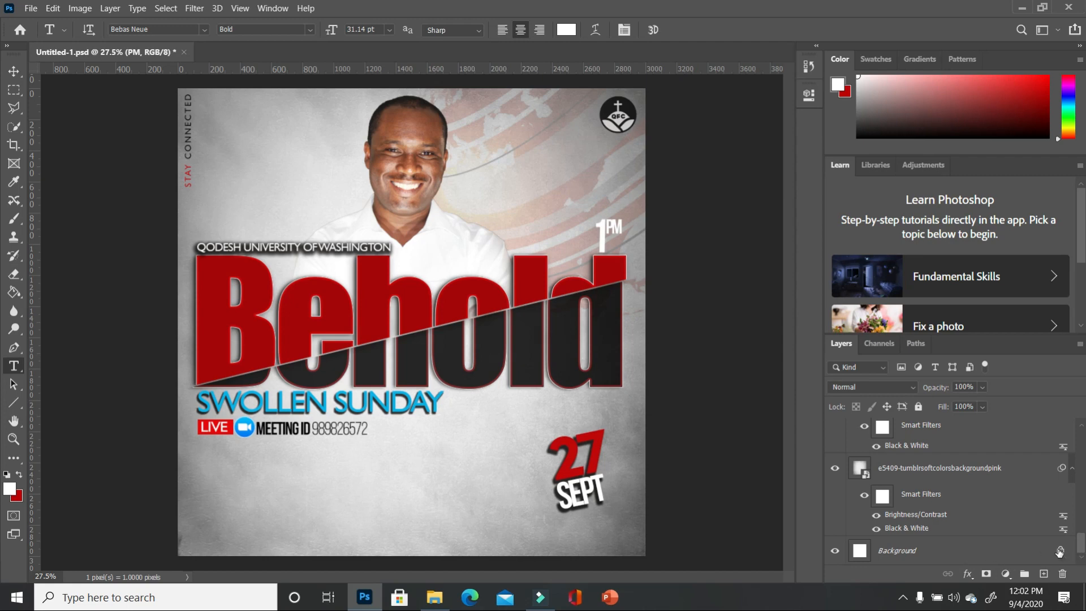
pyautogui.click(1059, 551)
pyautogui.moveTo(1083, 523); pyautogui.dragTo(1085, 405)
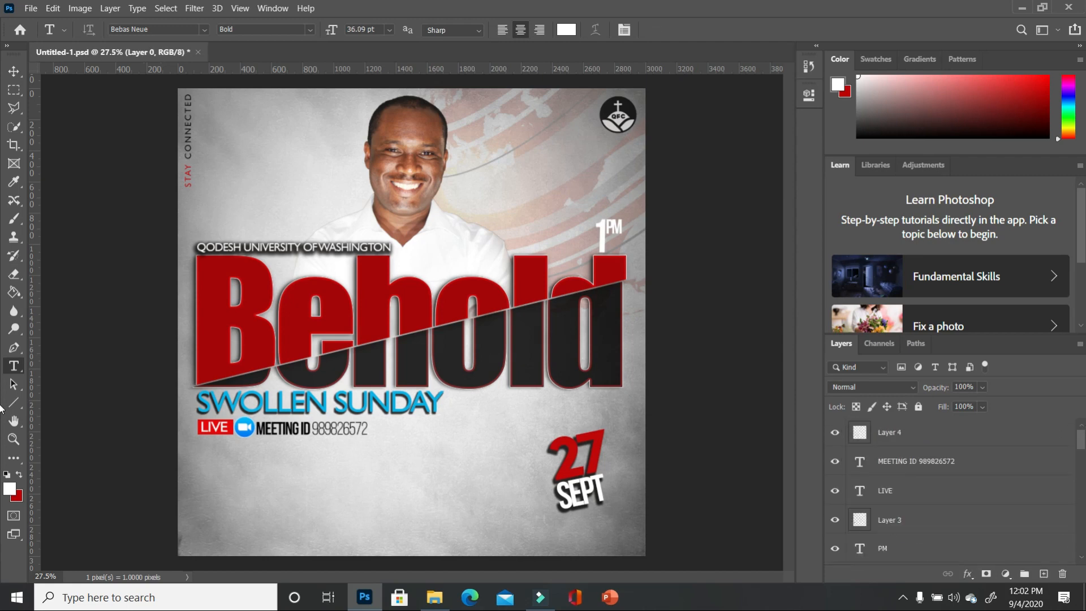
pyautogui.keyDown('shift'); pyautogui.click(948, 434); pyautogui.keyUp('shift')
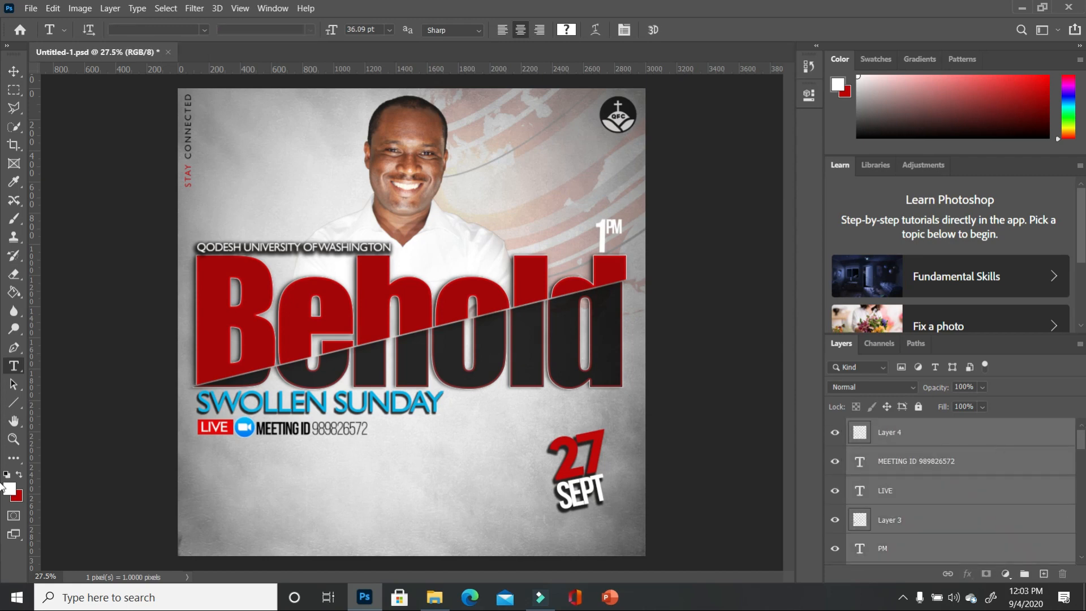
pyautogui.click(1025, 575)
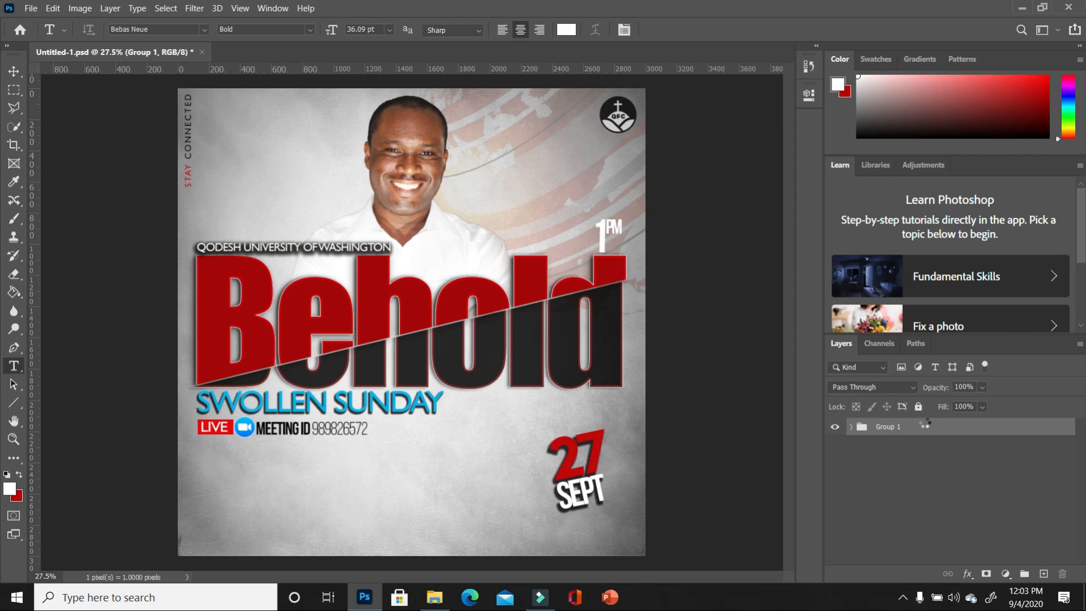
pyautogui.hotkey('ctrl', 'shift', 'alt', 'e')
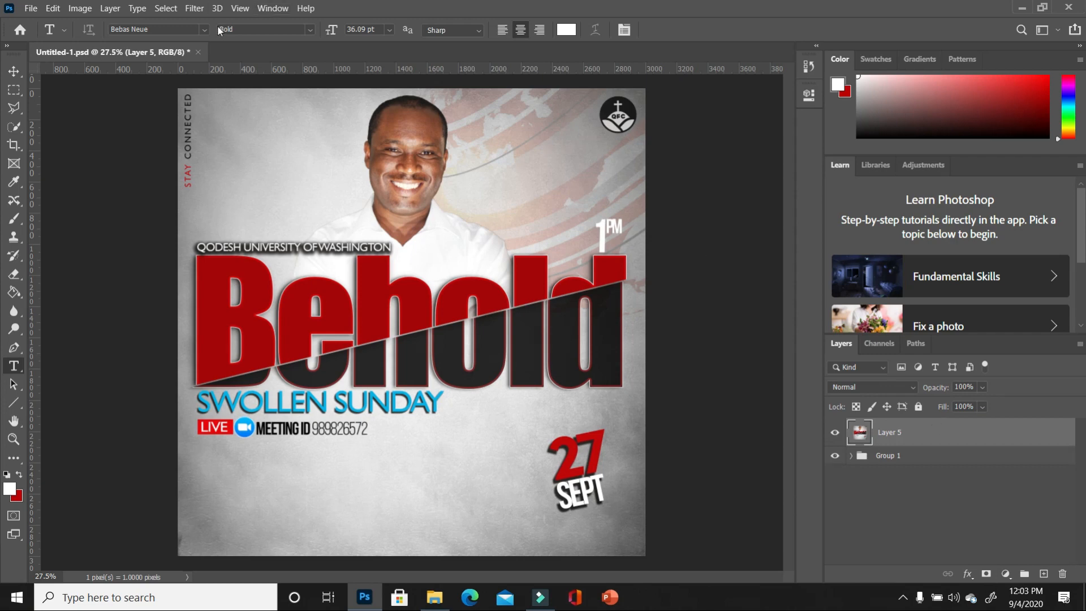
pyautogui.click(195, 8)
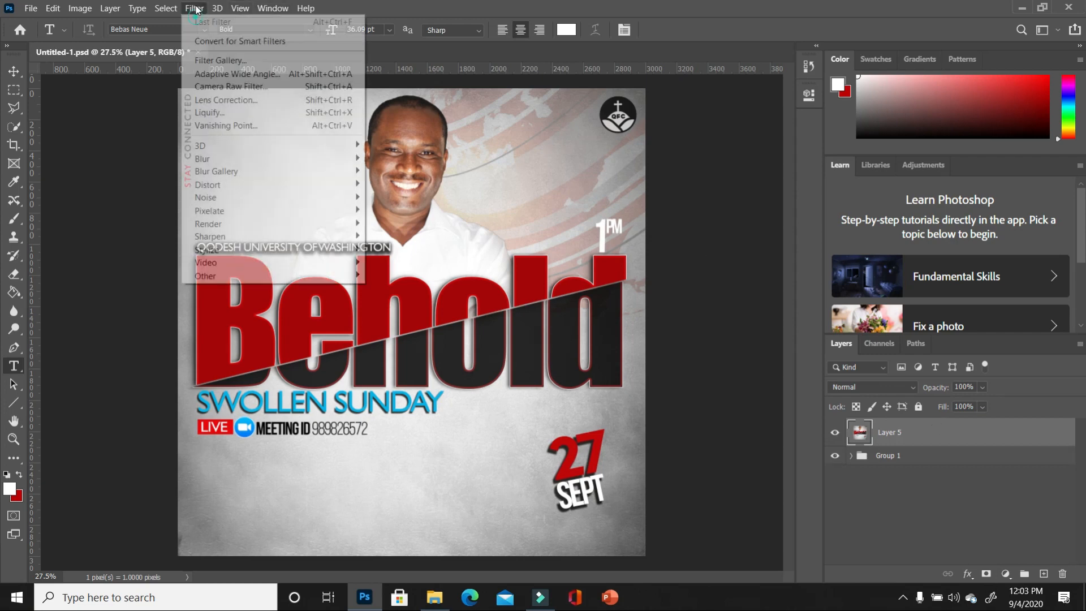
# - Apply a Camera Raw Filter to Layer 5 with Vibrance +21 and Saturation -4
pyautogui.click(244, 86)
pyautogui.moveTo(813, 449)
pyautogui.mouseDown()
pyautogui.moveTo(828, 448)
pyautogui.moveTo(811, 466)
pyautogui.mouseUp()
pyautogui.click(819, 289)
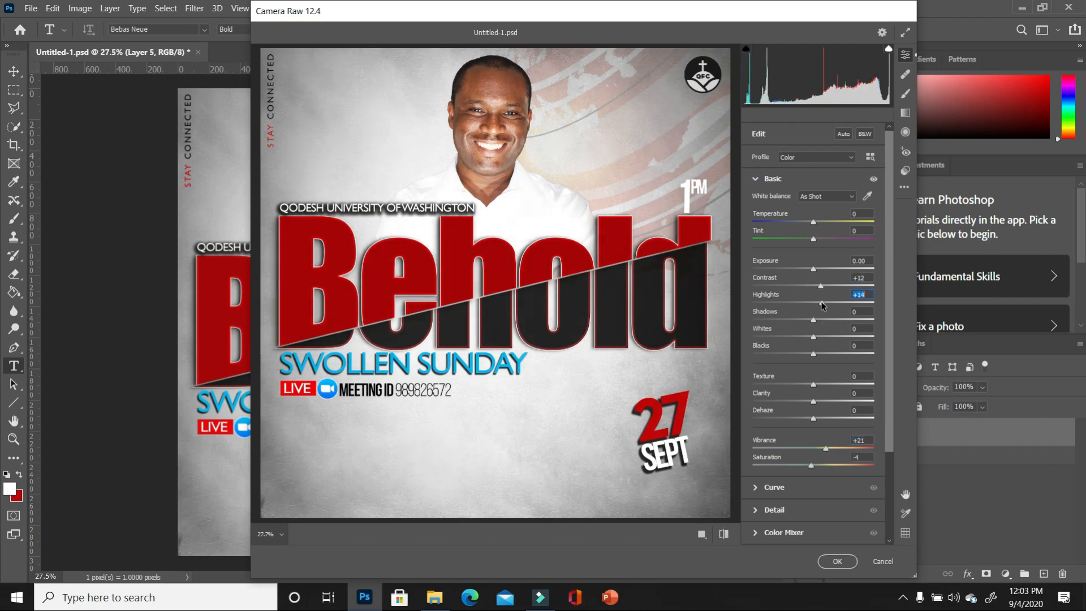
pyautogui.press('Return')
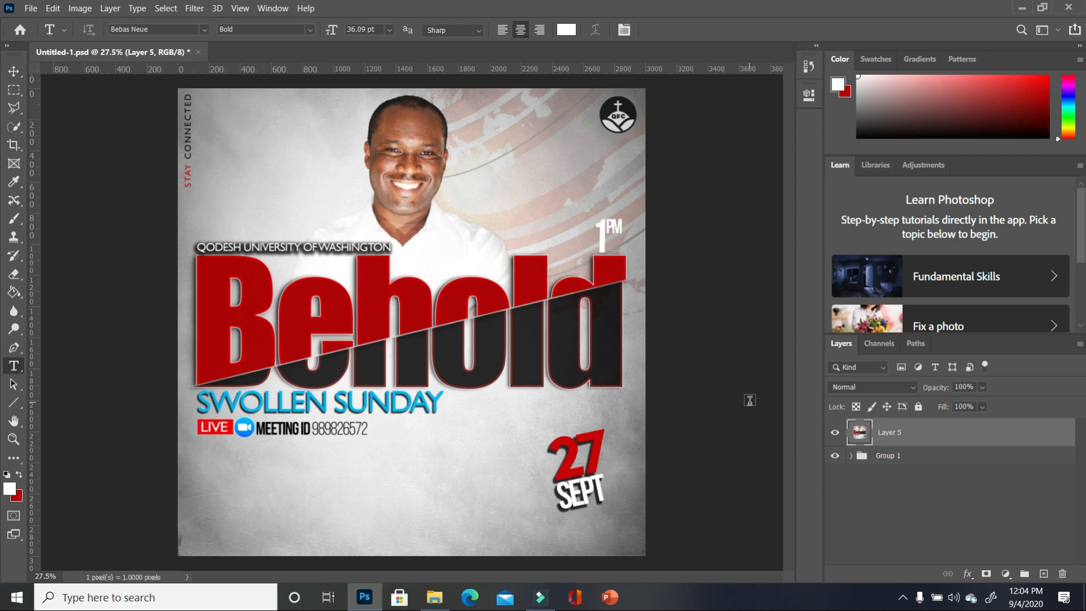
# - Hide Layer 5 and add a gradient fill layer above Layer 4 inside Group 1
pyautogui.click(838, 434)
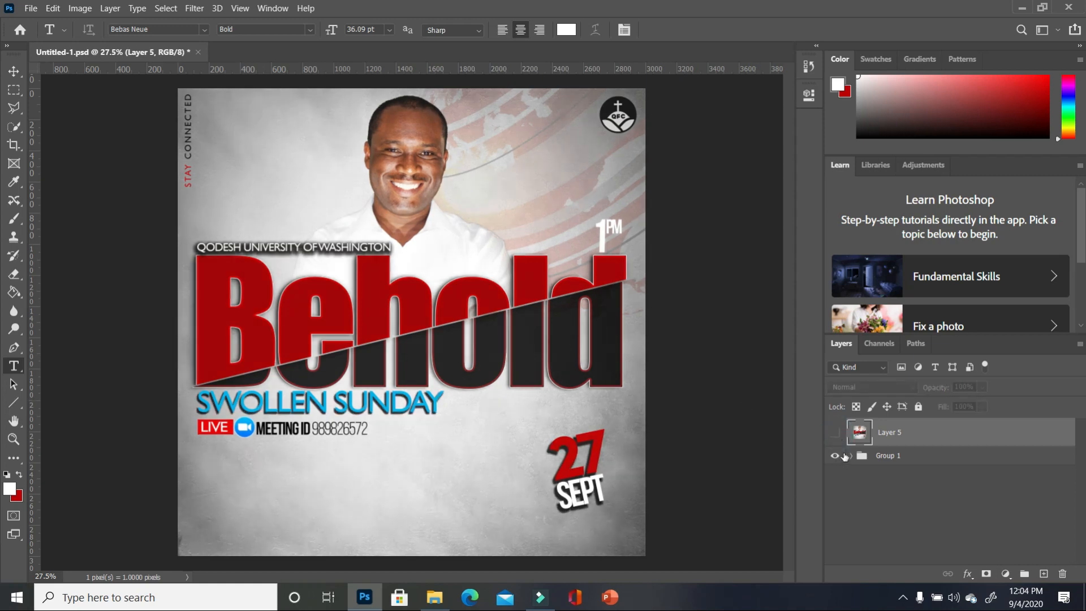
pyautogui.click(848, 456)
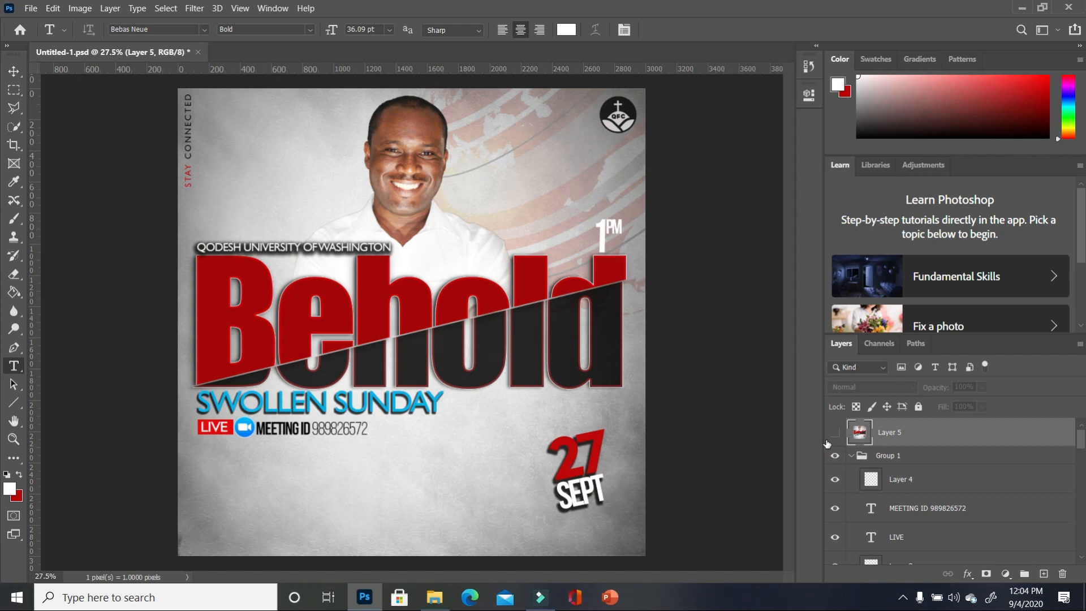
pyautogui.click(939, 468)
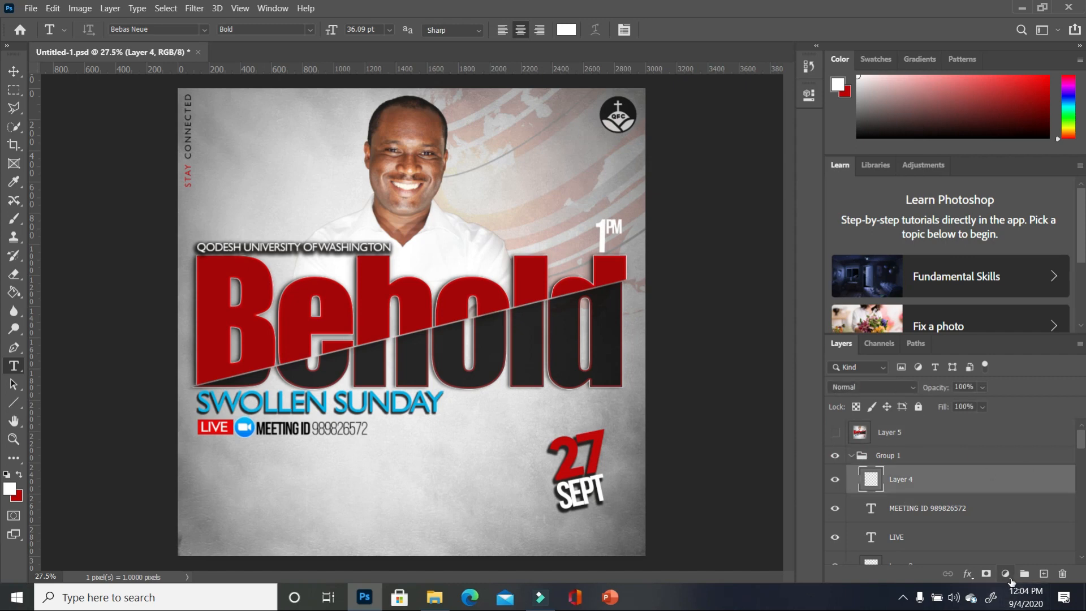
pyautogui.click(1007, 575)
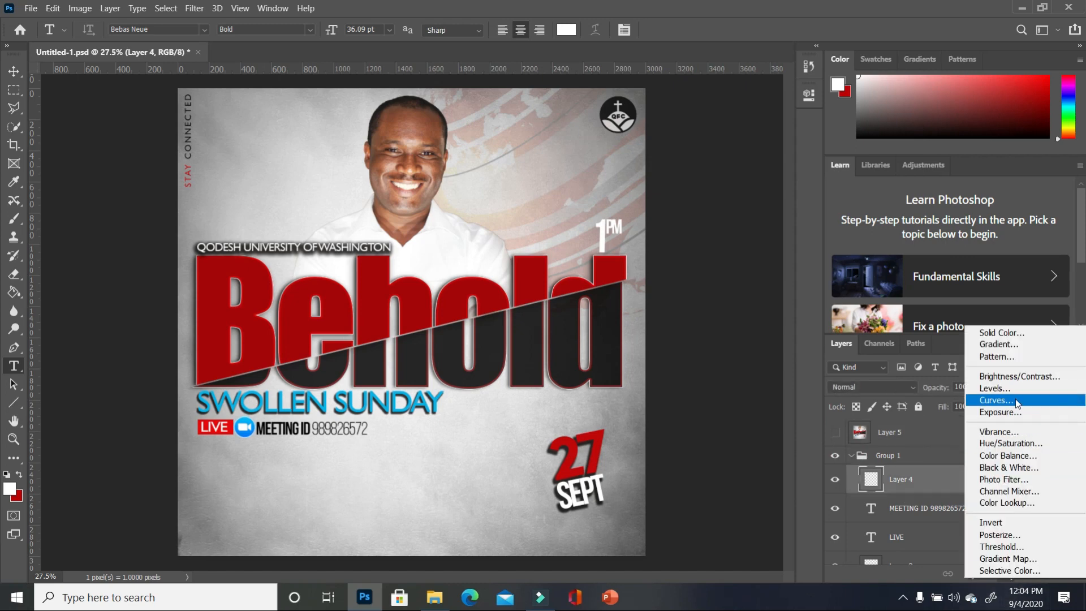
pyautogui.click(1017, 344)
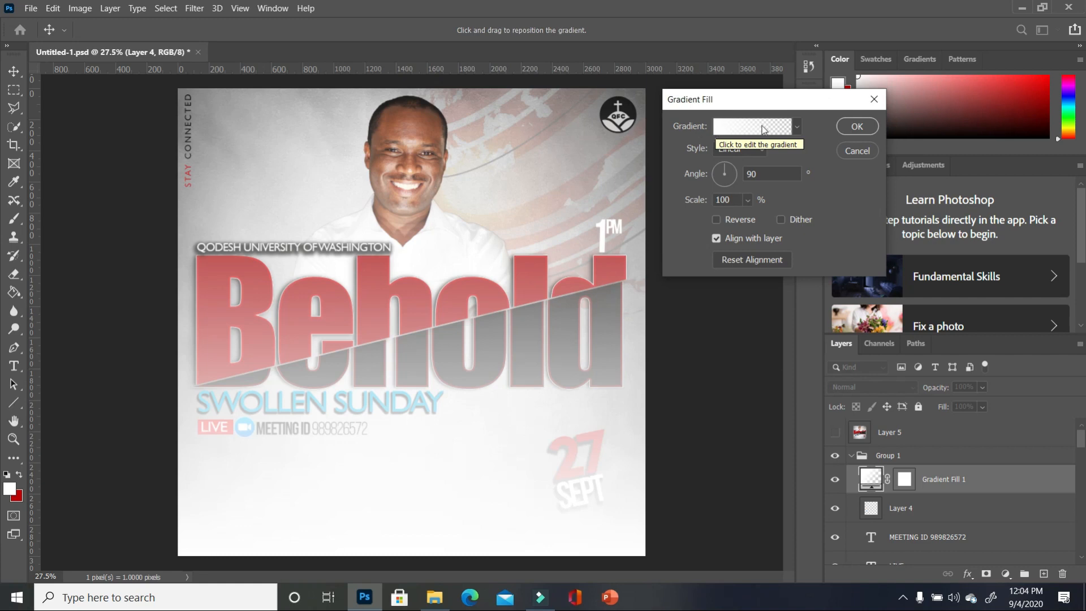
# - Make the gradient run from blue to transparent by setting its left stop blue
pyautogui.click(736, 129)
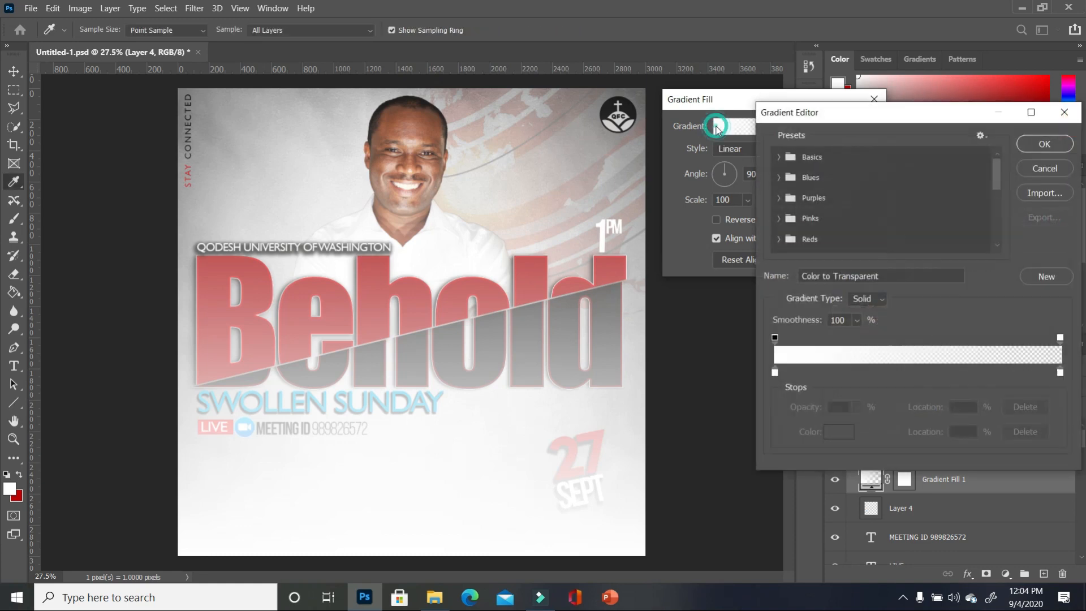
pyautogui.click(775, 373)
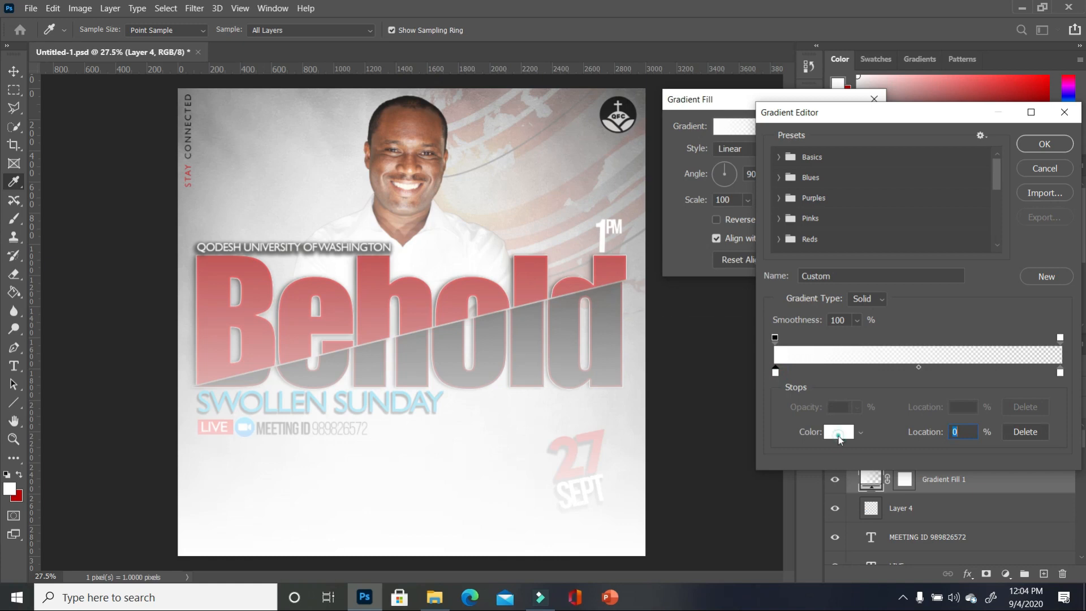
pyautogui.click(839, 437)
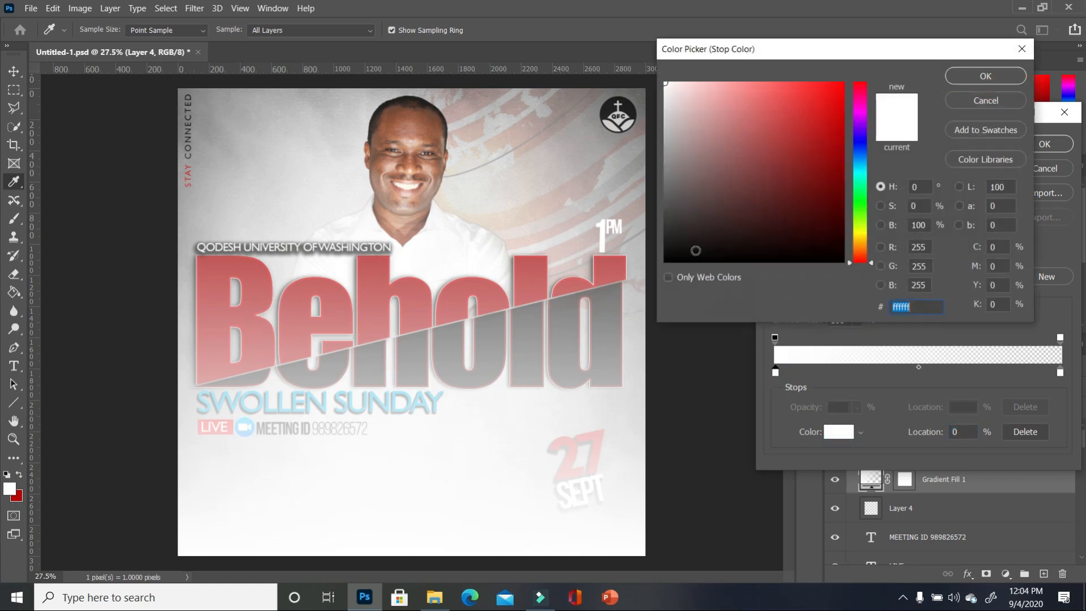
pyautogui.click(858, 164)
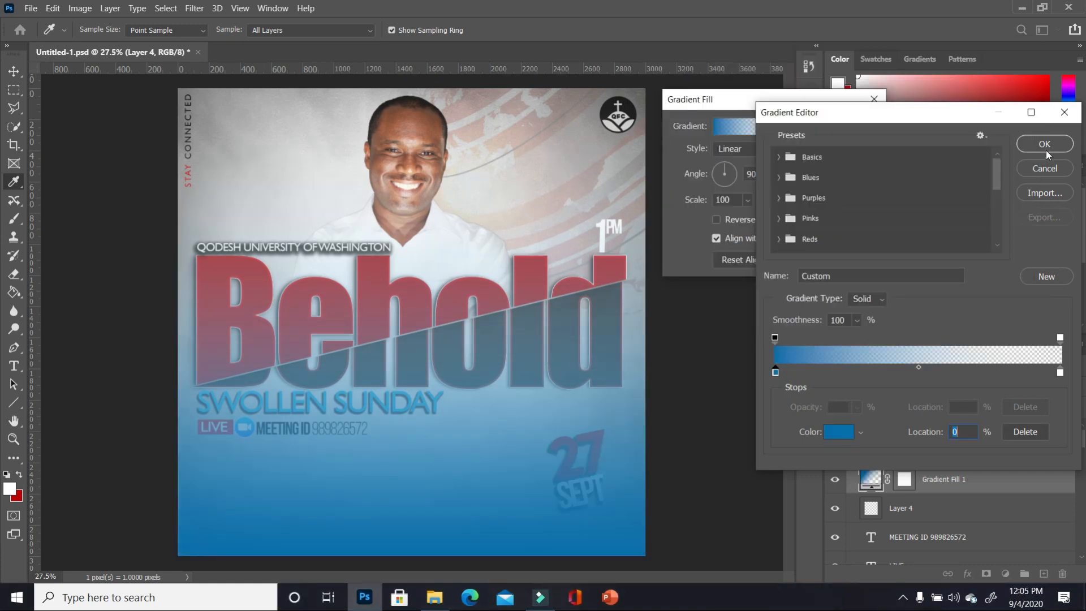
pyautogui.click(1047, 143)
pyautogui.click(858, 126)
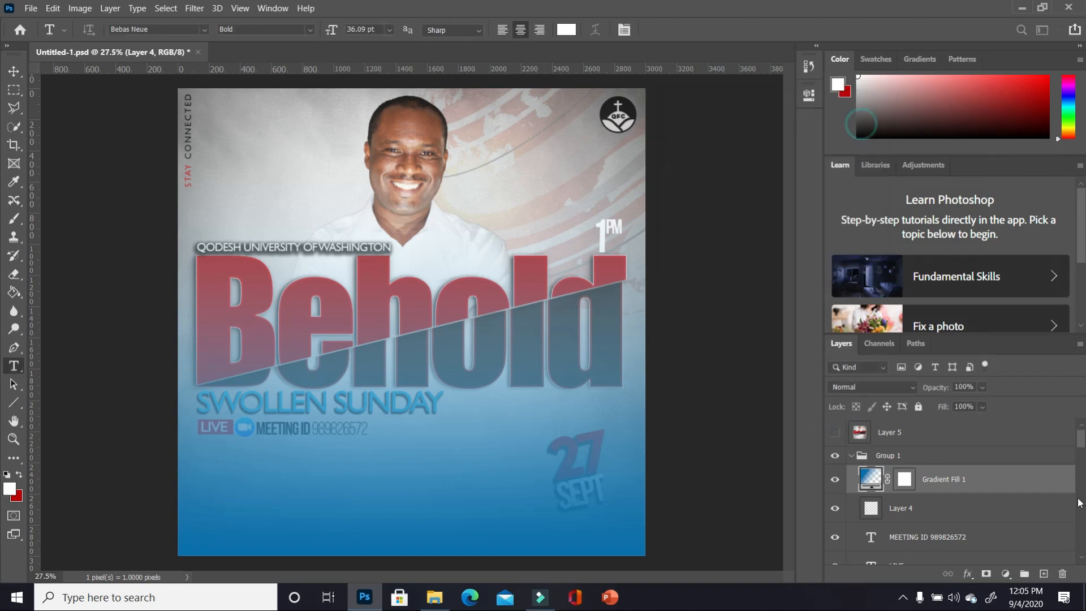
pyautogui.scroll(-2, 996, 475)
# - Move Gradient Fill 1 down to sit just above the background image layer
pyautogui.moveTo(939, 434); pyautogui.dragTo(1006, 450)
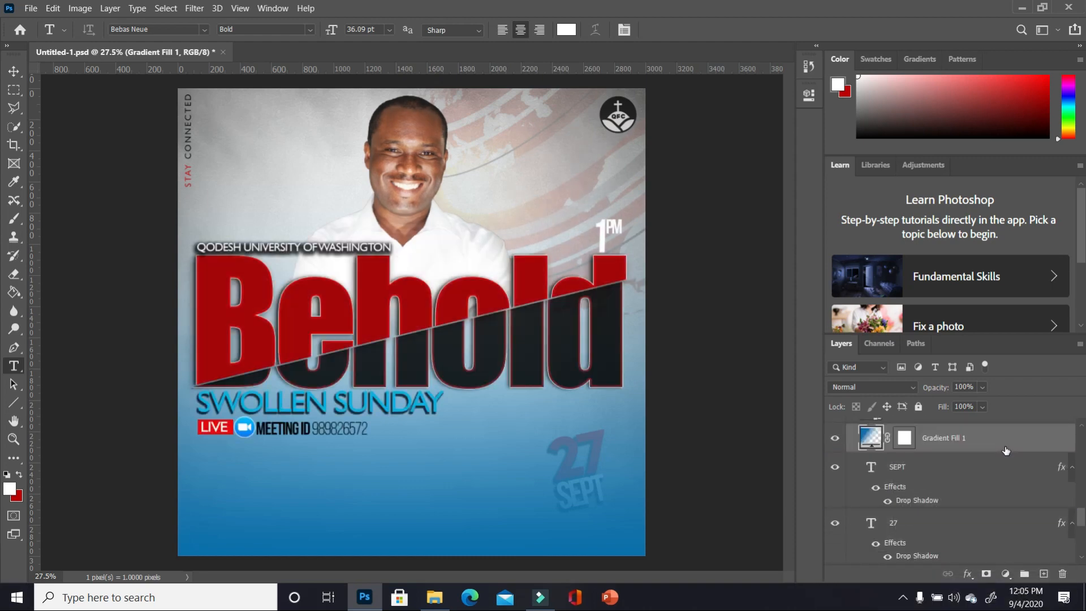
pyautogui.scroll(-6, 962, 435)
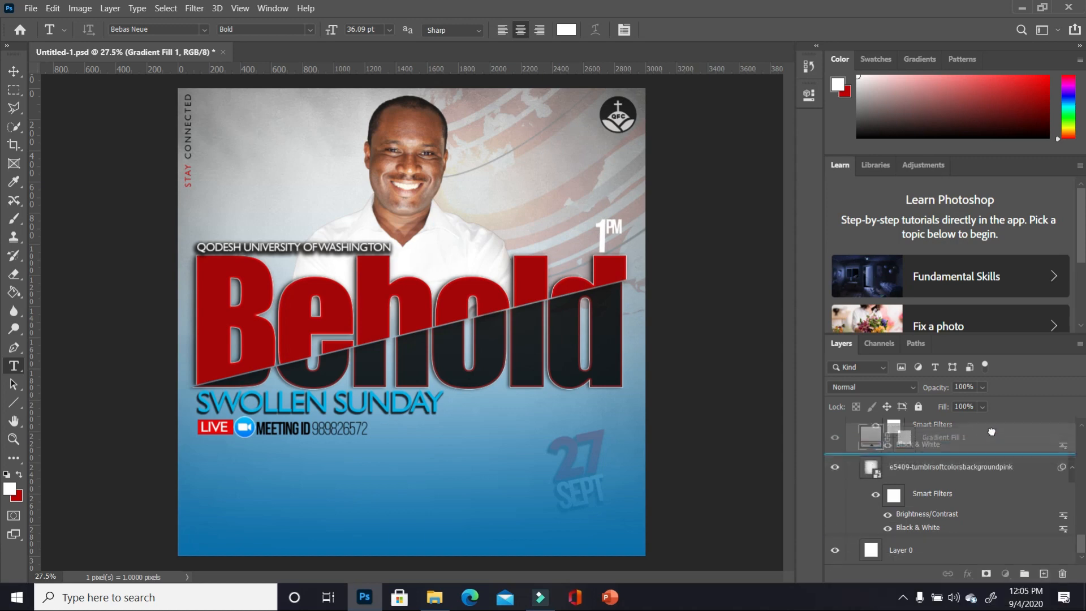
pyautogui.moveTo(992, 449); pyautogui.dragTo(990, 453)
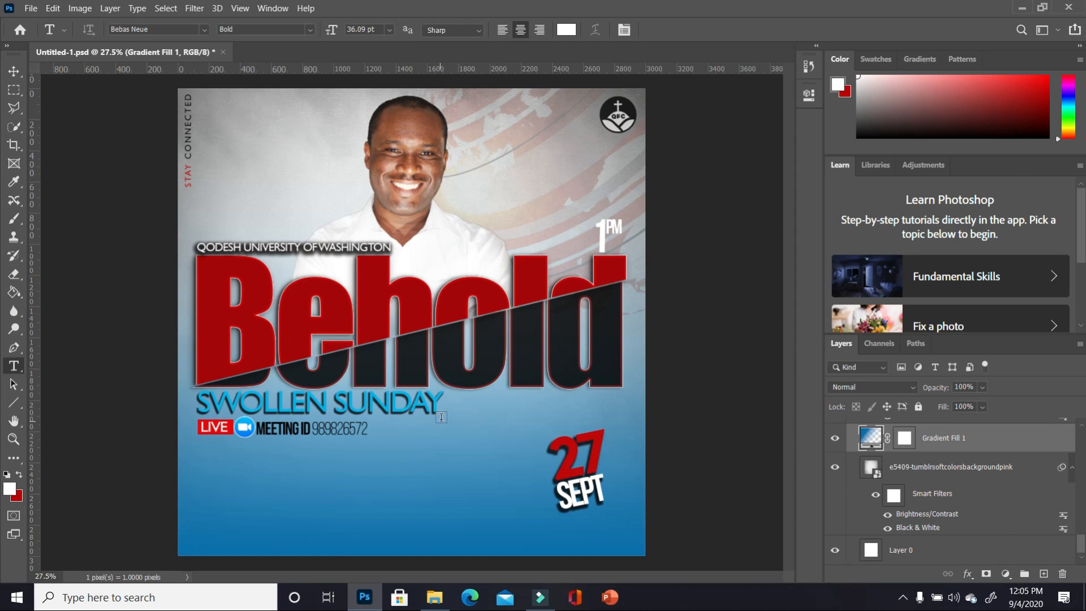
# - Make the SWOLLEN SUNDAY and MEETING ID text white, then pick up the OIP (7) image
pyautogui.moveTo(439, 407); pyautogui.dragTo(140, 396)
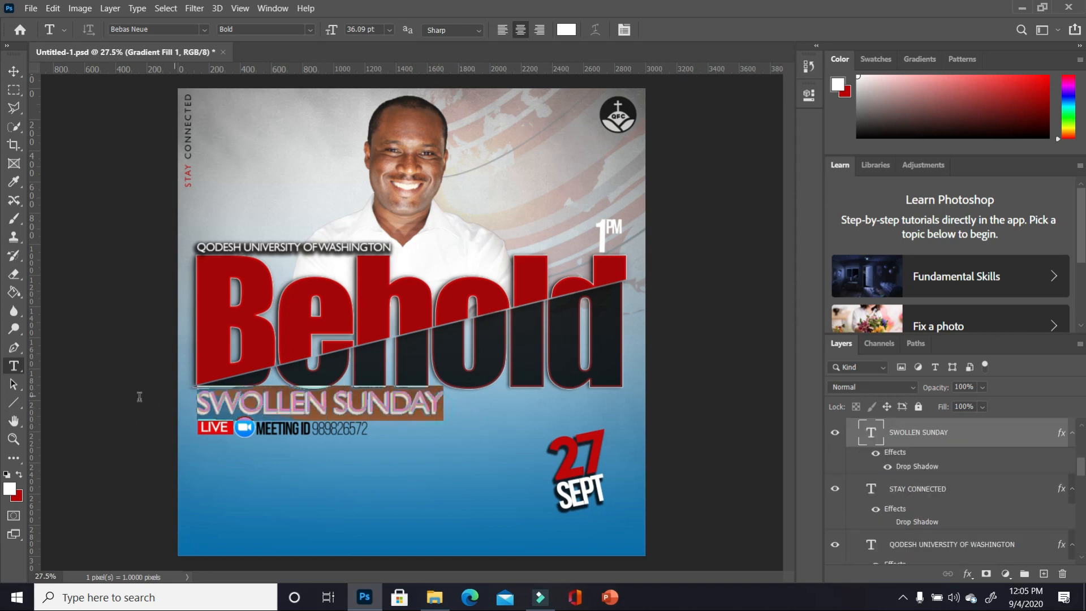
pyautogui.click(19, 475)
pyautogui.click(19, 475)
pyautogui.click(14, 72)
pyautogui.click(324, 429)
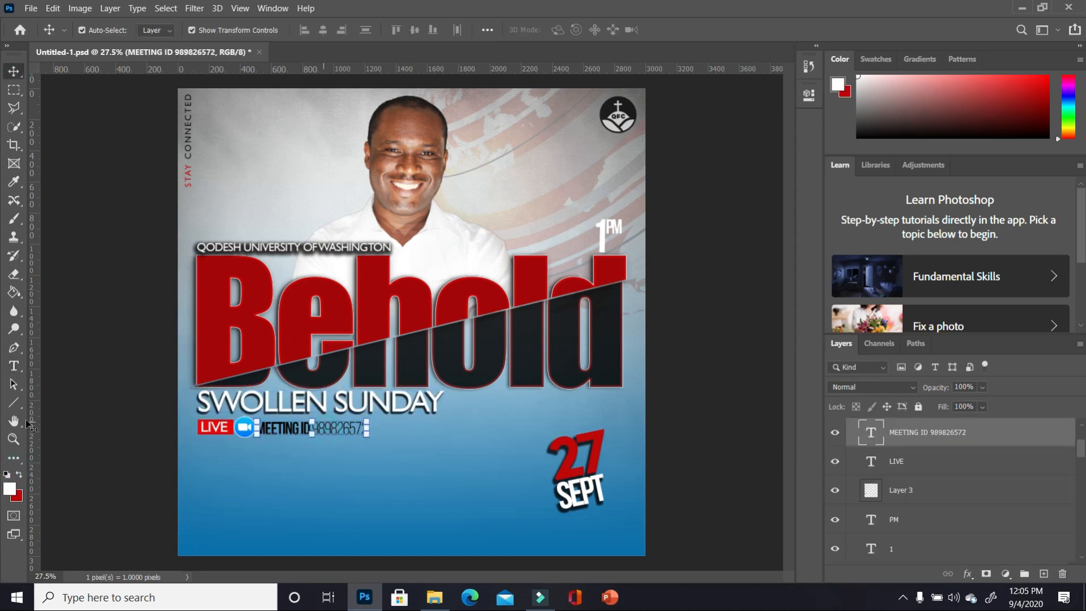
pyautogui.click(14, 366)
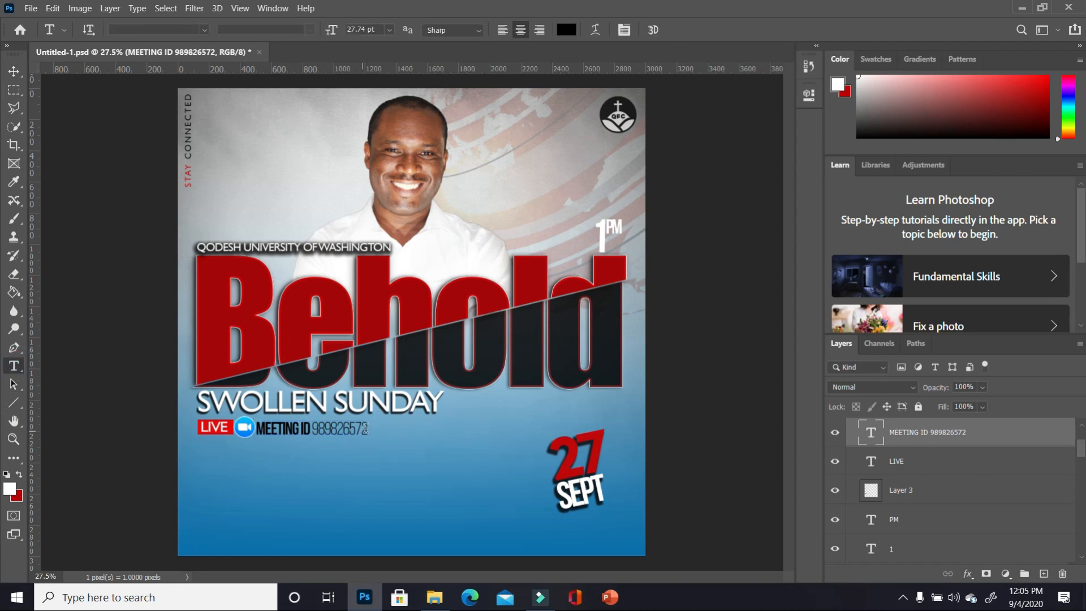
pyautogui.moveTo(369, 429); pyautogui.dragTo(260, 434)
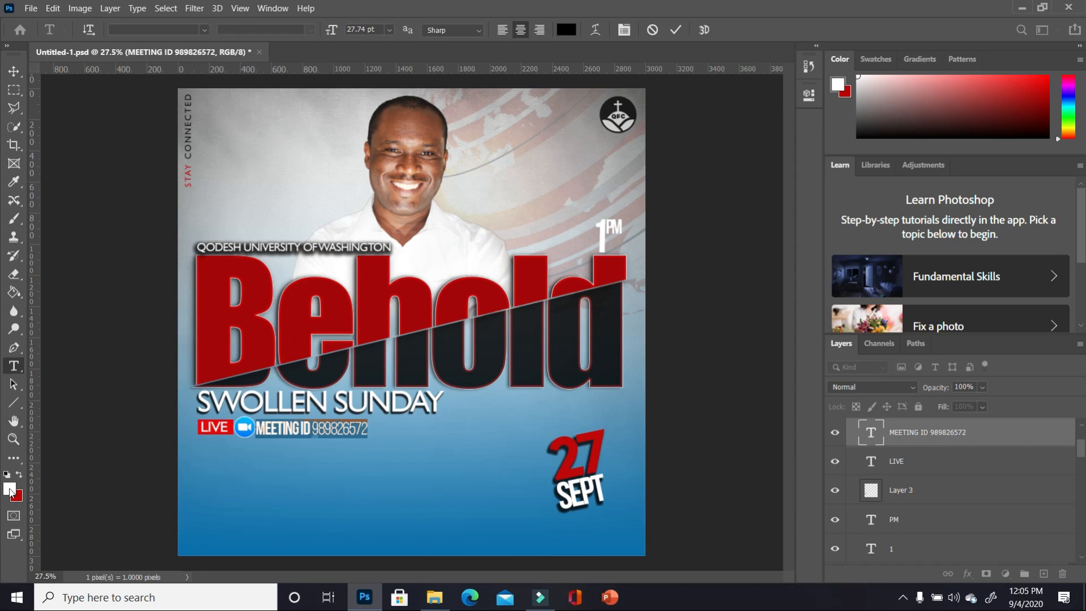
pyautogui.click(737, 453)
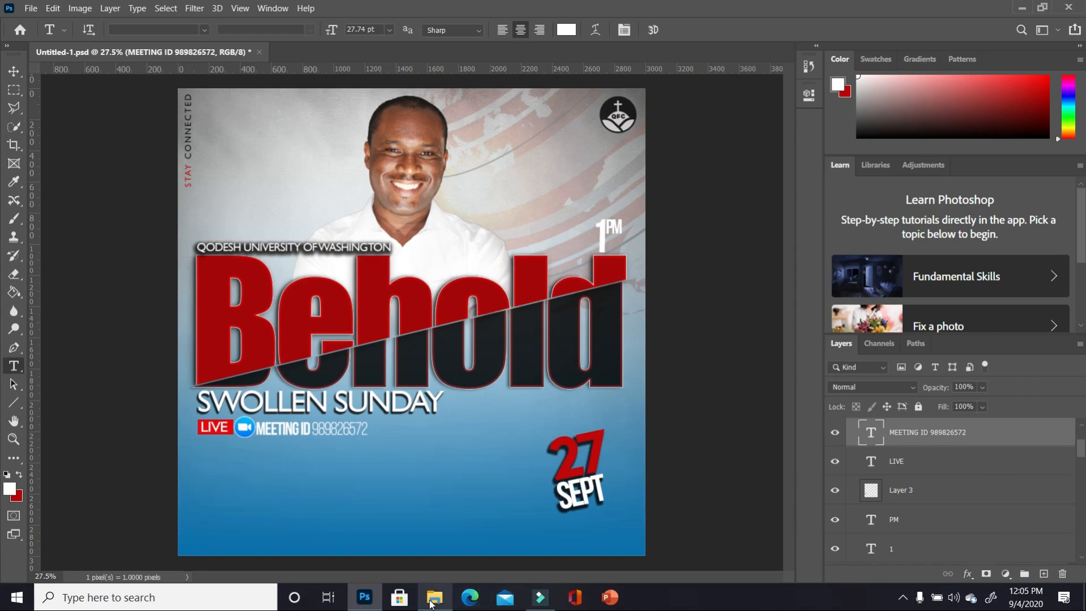
pyautogui.click(447, 598)
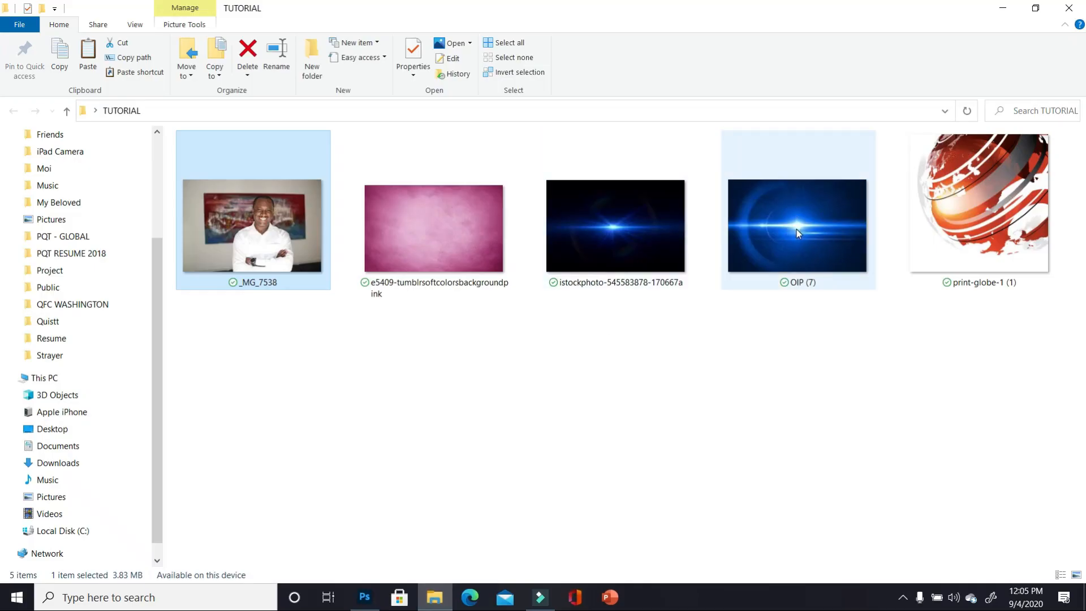
pyautogui.moveTo(799, 226); pyautogui.dragTo(387, 479)
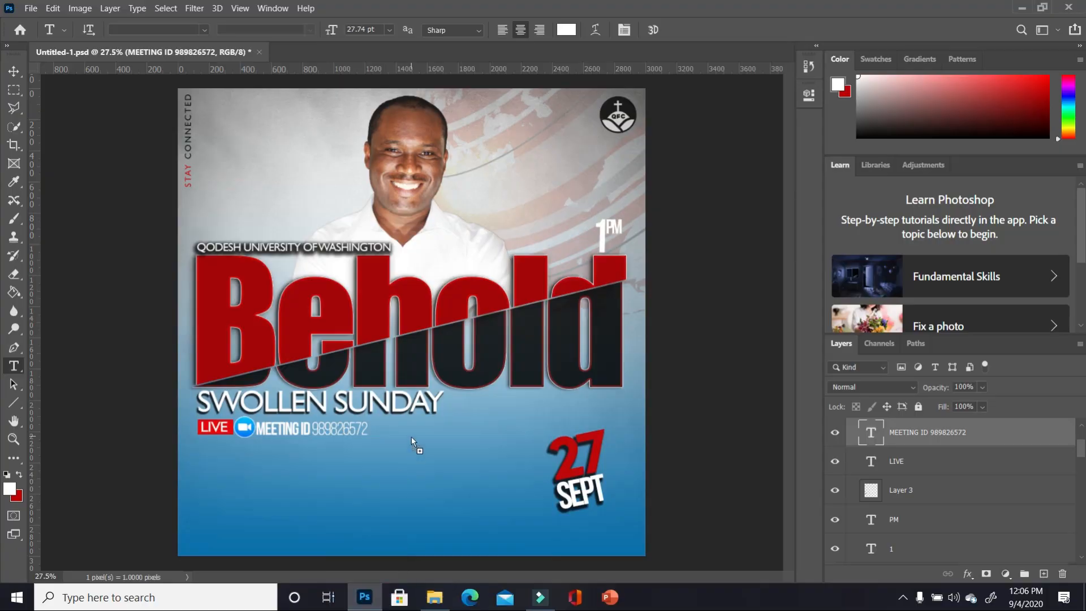
# - Drop the OIP (7) lens-flare image onto the flyer and scale it to nearly canvas width
pyautogui.moveTo(413, 438); pyautogui.dragTo(413, 437)
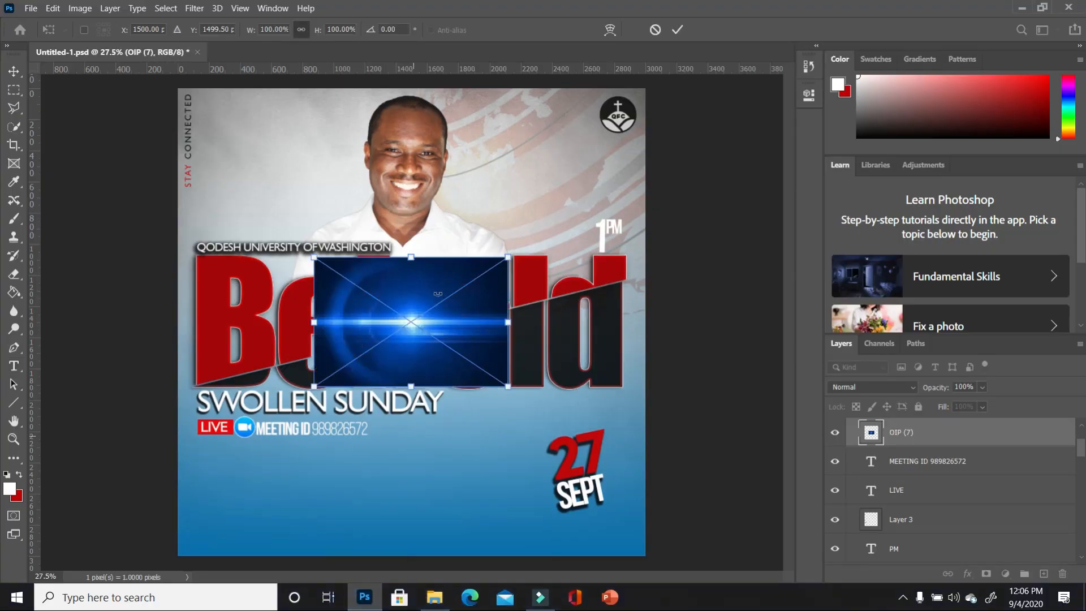
pyautogui.moveTo(401, 396); pyautogui.dragTo(306, 361)
pyautogui.moveTo(373, 324); pyautogui.dragTo(713, 233)
pyautogui.press('Return')
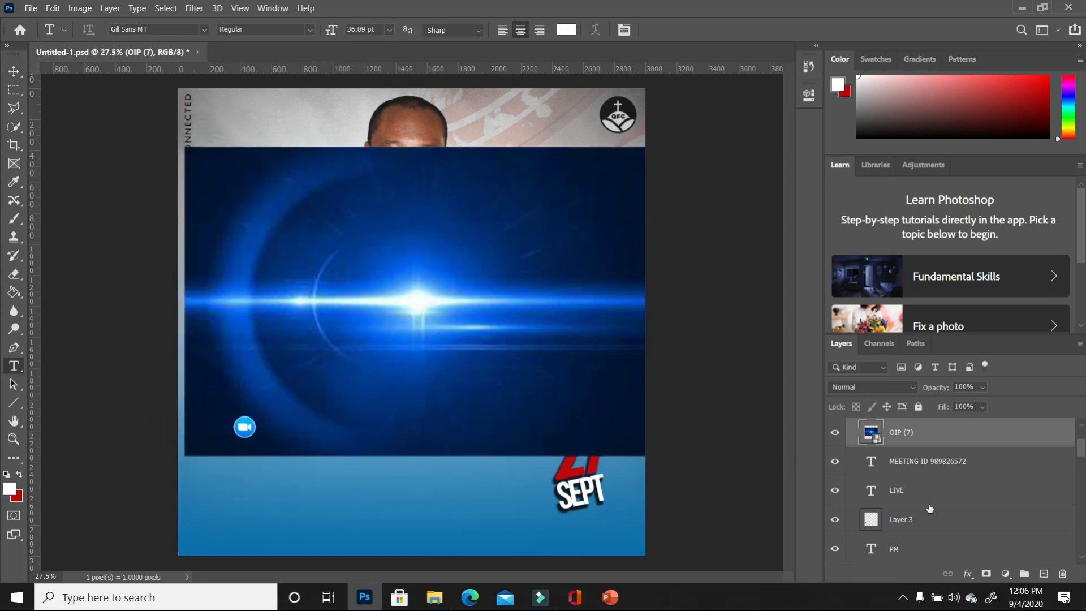
# - Set the flare layer's blend mode to Screen and move the glow lower on the flyer
pyautogui.click(916, 387)
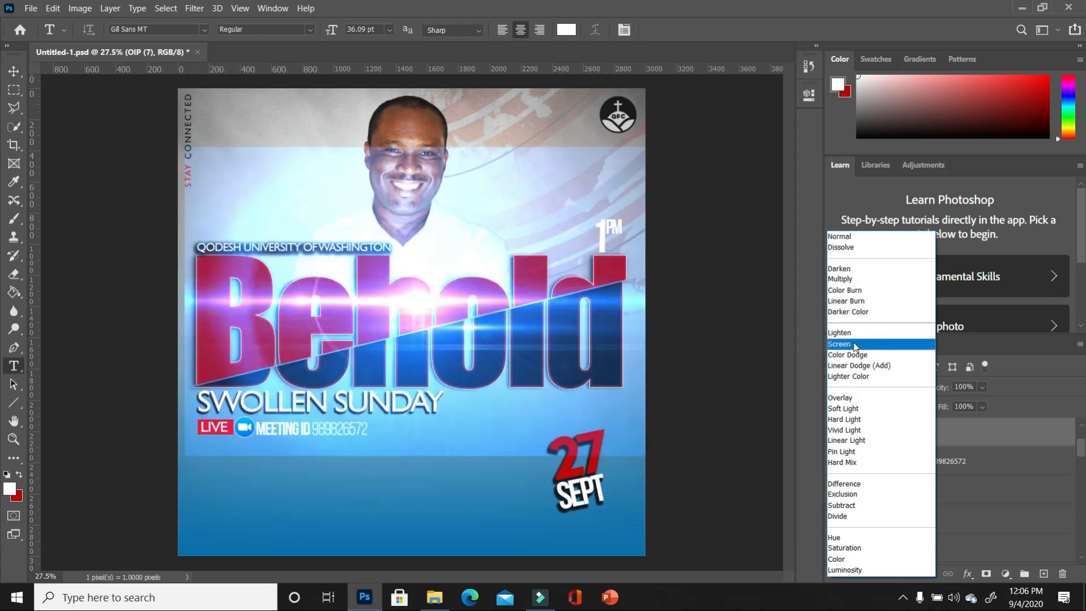
pyautogui.click(855, 345)
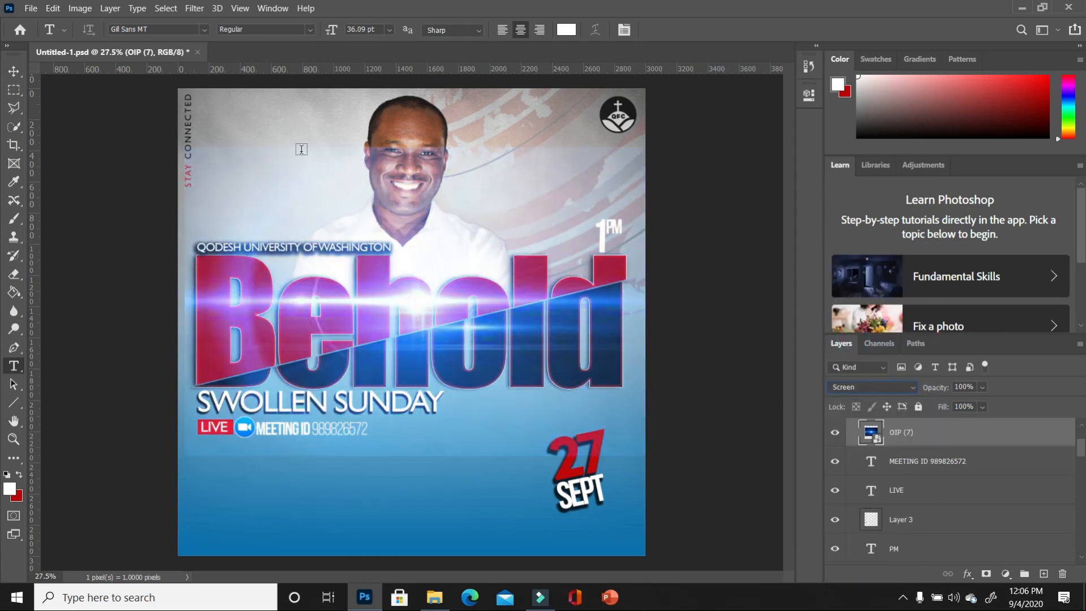
pyautogui.click(14, 71)
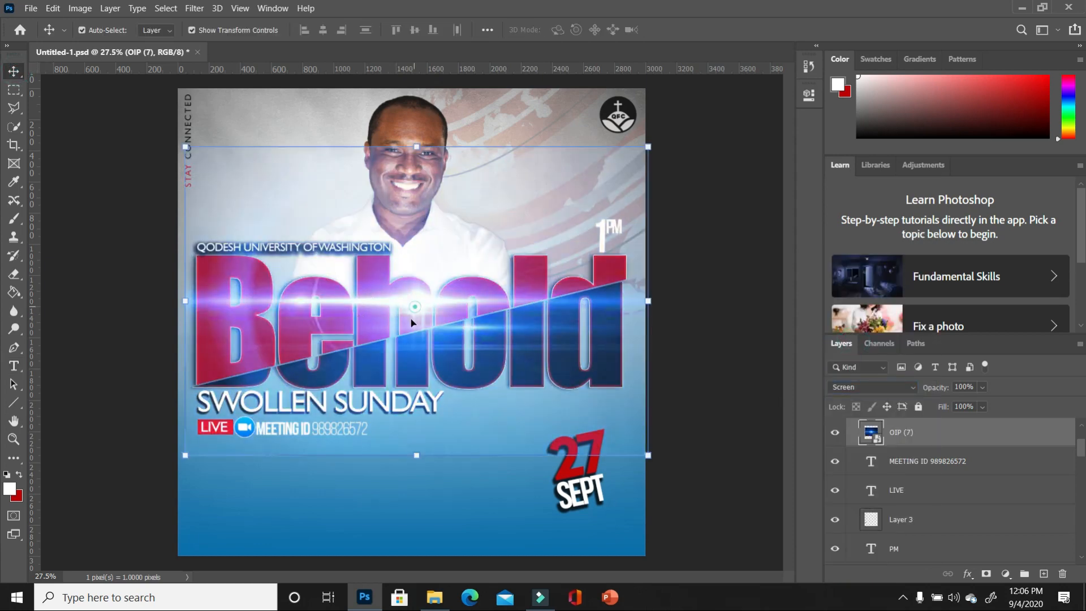
pyautogui.moveTo(412, 323); pyautogui.dragTo(415, 394)
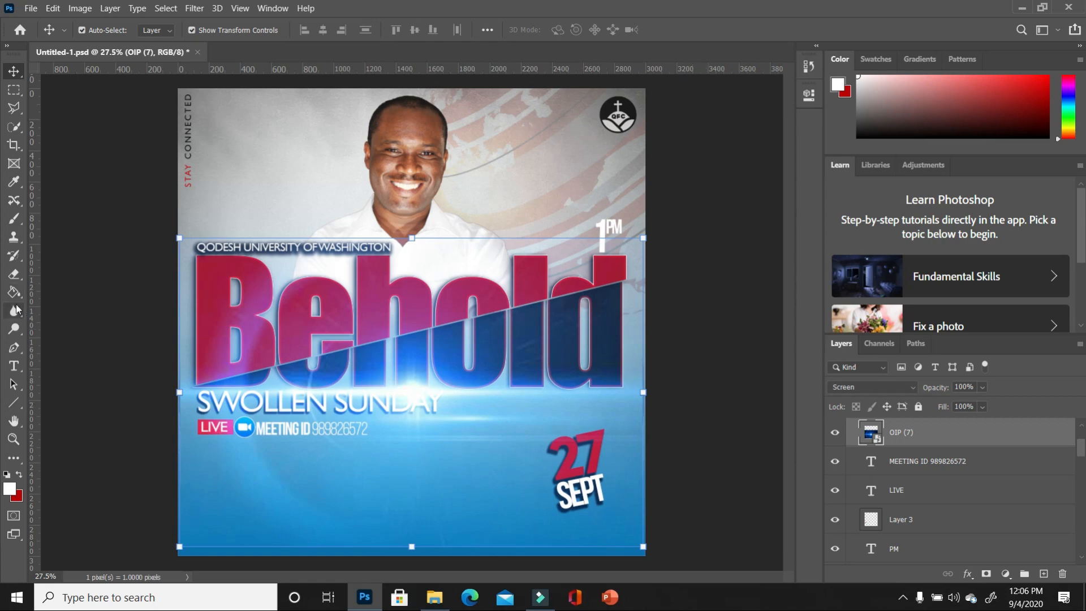
# - Rasterize OIP (7), erase its haze over the upper Behold letters, and move it lower in the layers
pyautogui.click(14, 274)
pyautogui.click(364, 276)
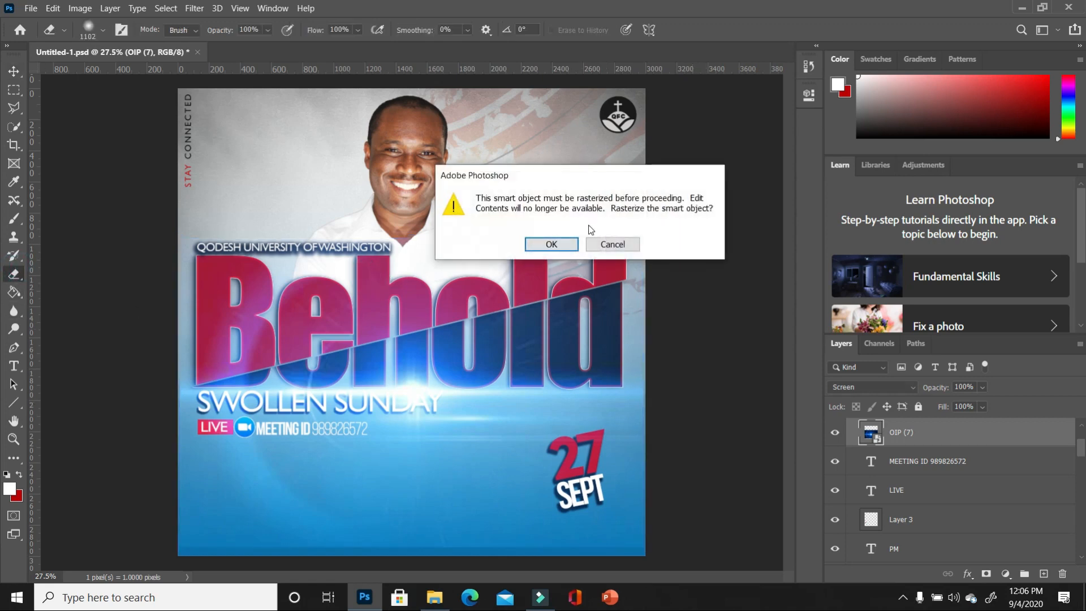
pyautogui.click(552, 246)
pyautogui.click(680, 234)
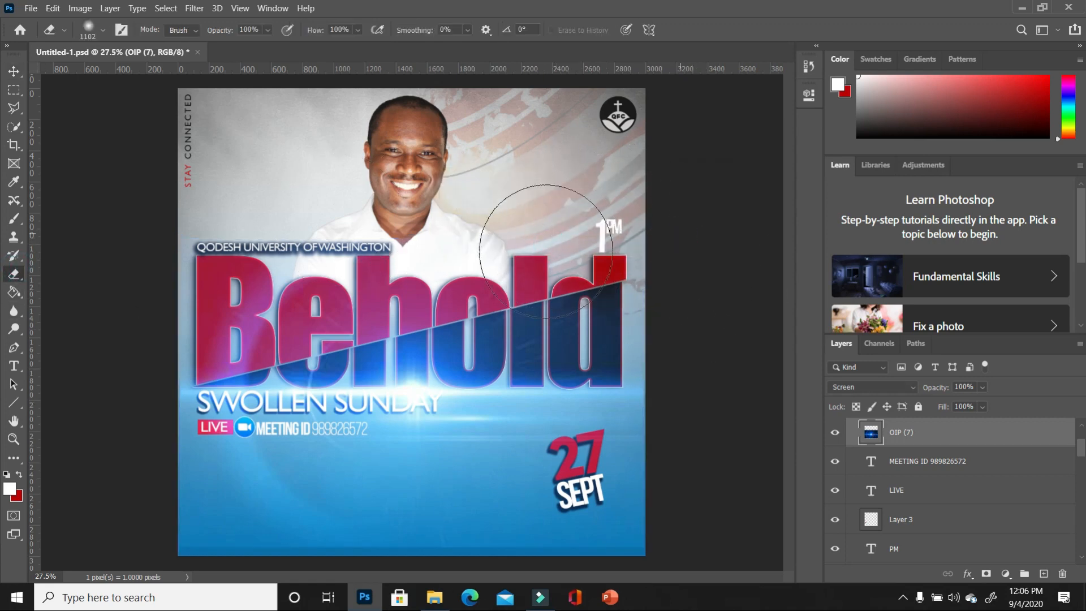
pyautogui.moveTo(546, 249)
pyautogui.mouseDown()
pyautogui.moveTo(397, 214)
pyautogui.moveTo(252, 225)
pyautogui.moveTo(239, 263)
pyautogui.moveTo(325, 248)
pyautogui.moveTo(68, 323)
pyautogui.moveTo(303, 253)
pyautogui.moveTo(424, 247)
pyautogui.moveTo(441, 270)
pyautogui.moveTo(258, 266)
pyautogui.moveTo(224, 241)
pyautogui.moveTo(186, 242)
pyautogui.moveTo(199, 236)
pyautogui.moveTo(176, 240)
pyautogui.mouseUp()
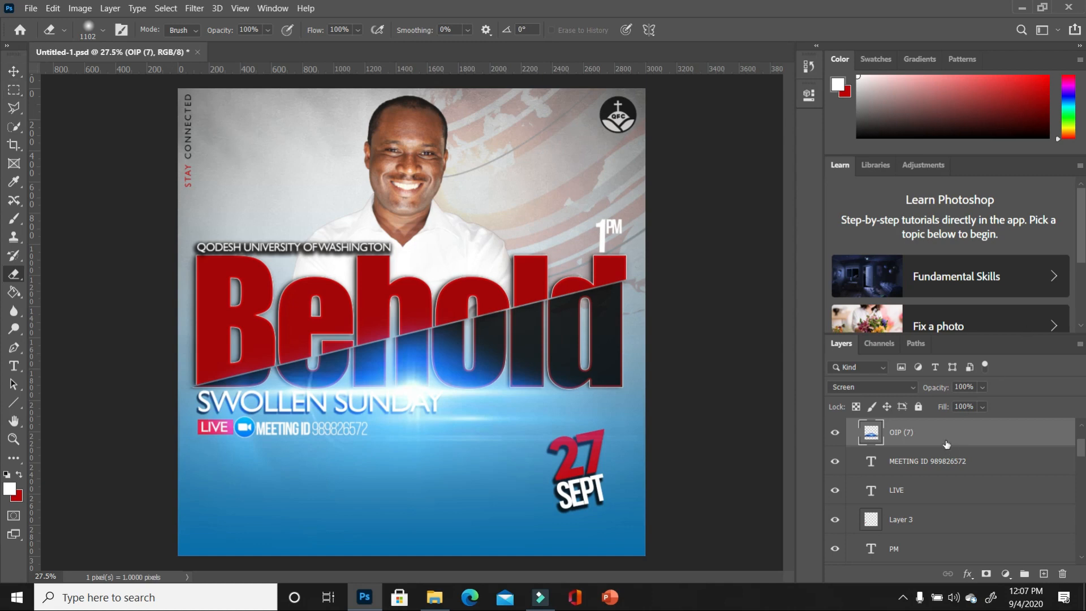
pyautogui.moveTo(951, 441); pyautogui.dragTo(945, 558)
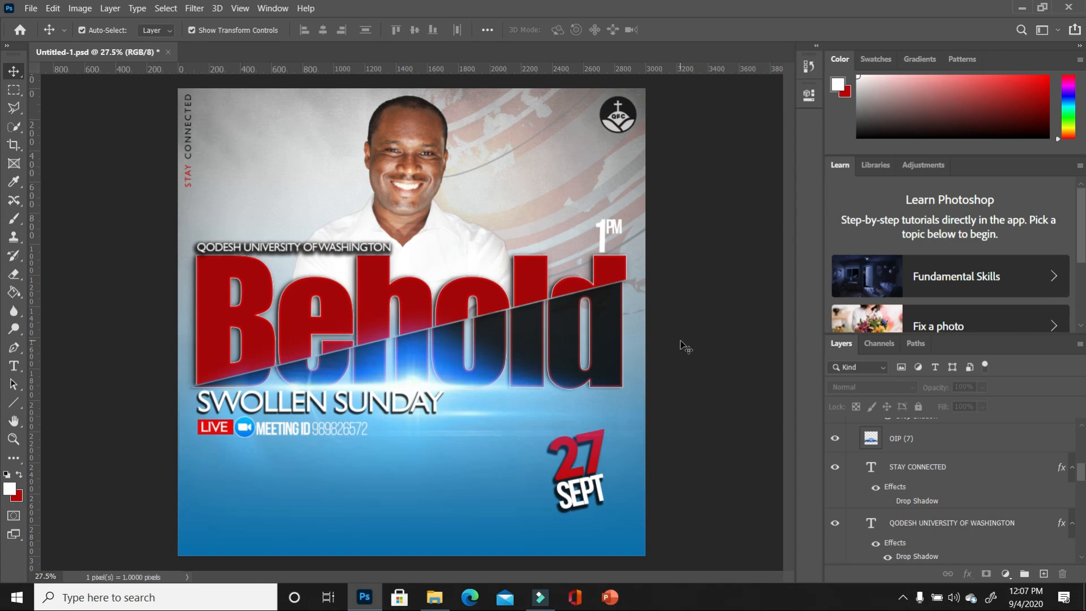
# - Duplicate OIP (7) with Ctrl+J, move the copy up near the face, and stack it above QFC NEW LOGO
pyautogui.click(589, 403)
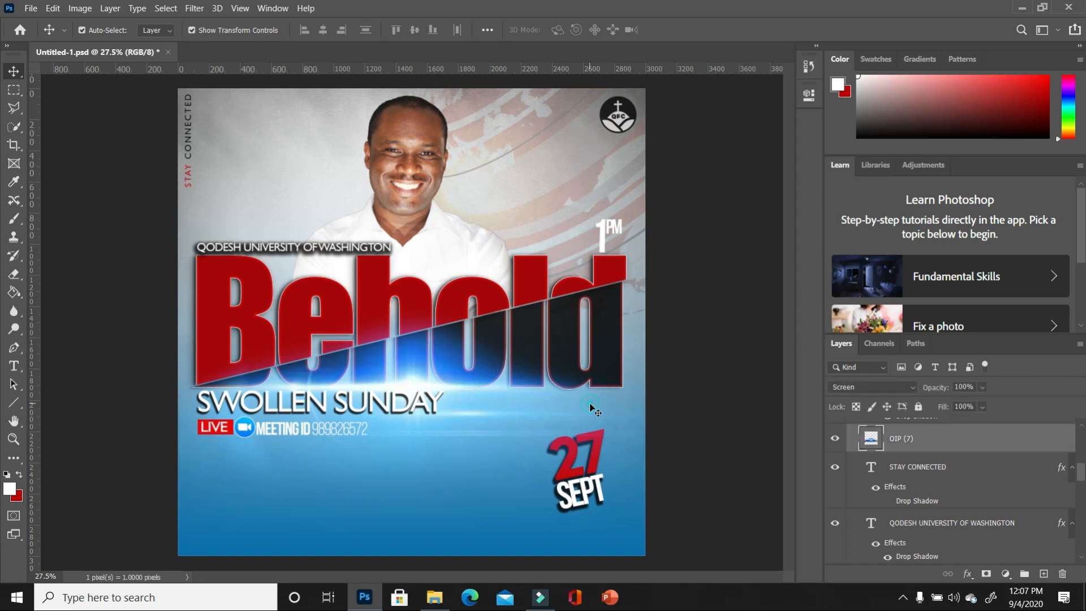
pyautogui.scroll(-2, 1011, 444)
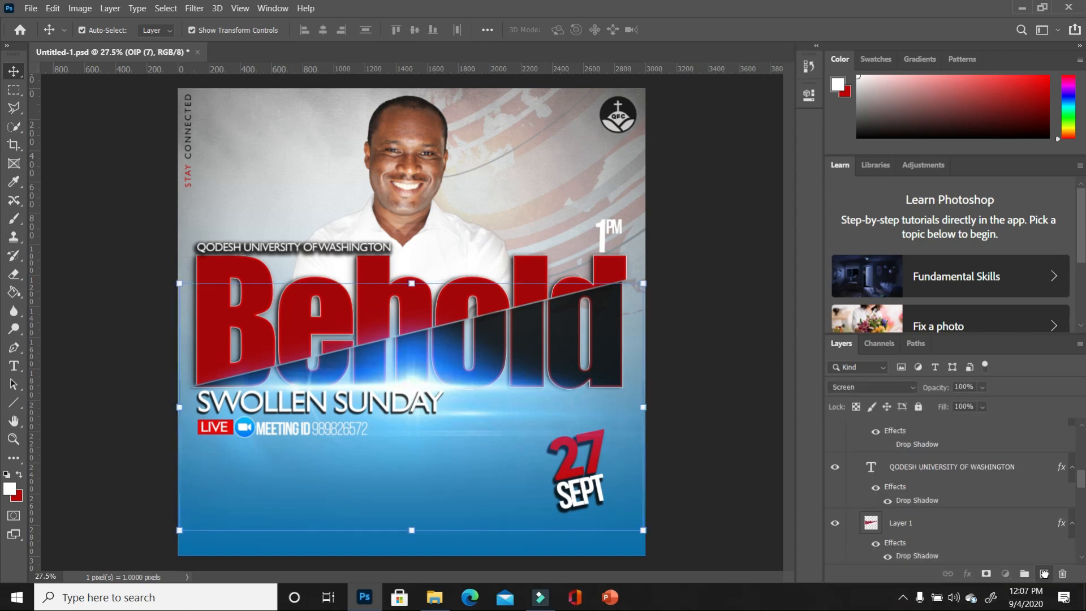
pyautogui.hotkey('ctrl', 'j')
pyautogui.moveTo(443, 406)
pyautogui.mouseDown()
pyautogui.moveTo(478, 390)
pyautogui.moveTo(455, 195)
pyautogui.moveTo(467, 156)
pyautogui.moveTo(440, 186)
pyautogui.moveTo(441, 213)
pyautogui.mouseUp()
pyautogui.scroll(-4, 968, 435)
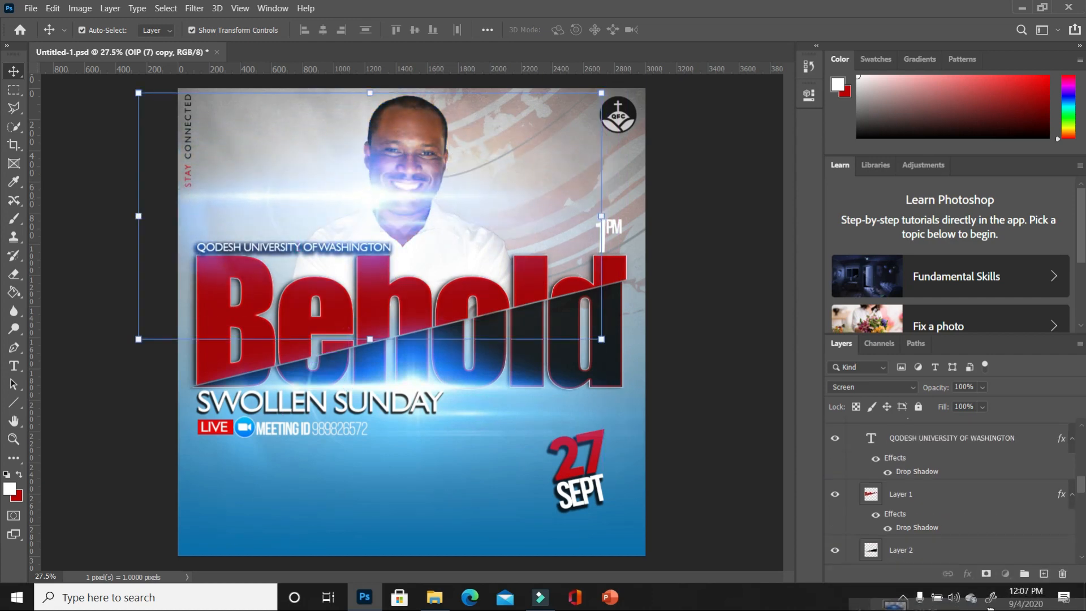
pyautogui.moveTo(991, 591); pyautogui.dragTo(1002, 520)
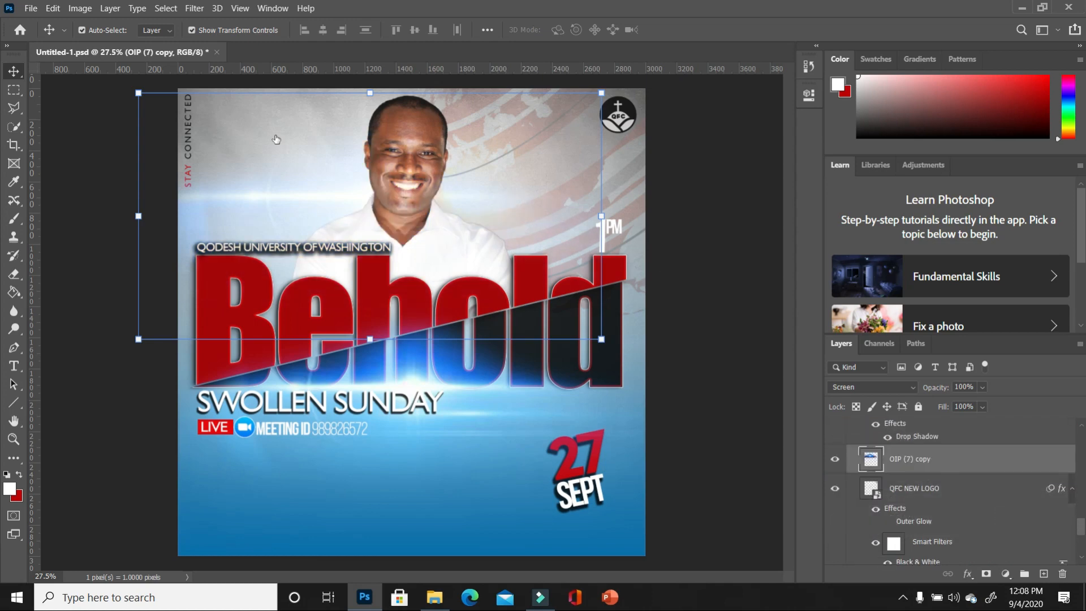
pyautogui.moveTo(324, 194); pyautogui.dragTo(270, 233)
pyautogui.click(142, 481)
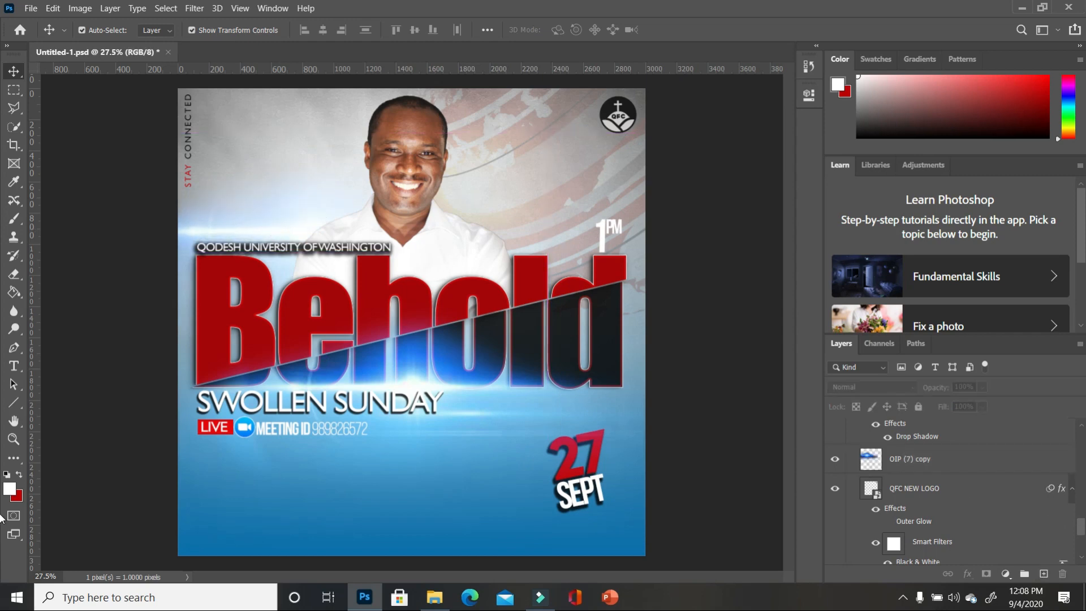
pyautogui.moveTo(1084, 530); pyautogui.dragTo(1085, 513)
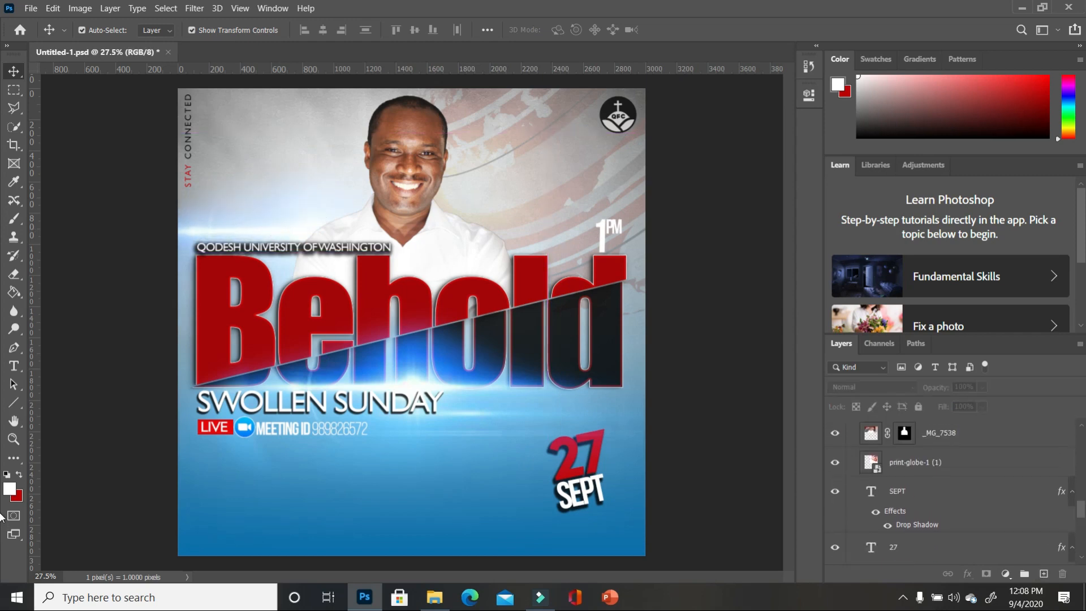
pyautogui.click(394, 295)
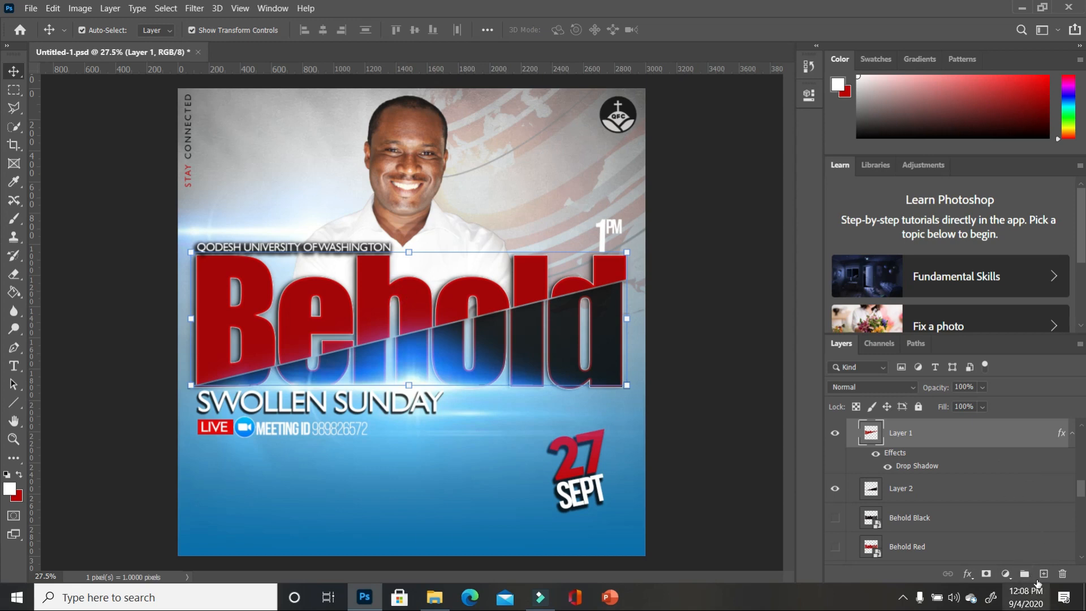
# - On a new layer, fill an elliptical selection across the Behold title with solid white
pyautogui.click(1044, 573)
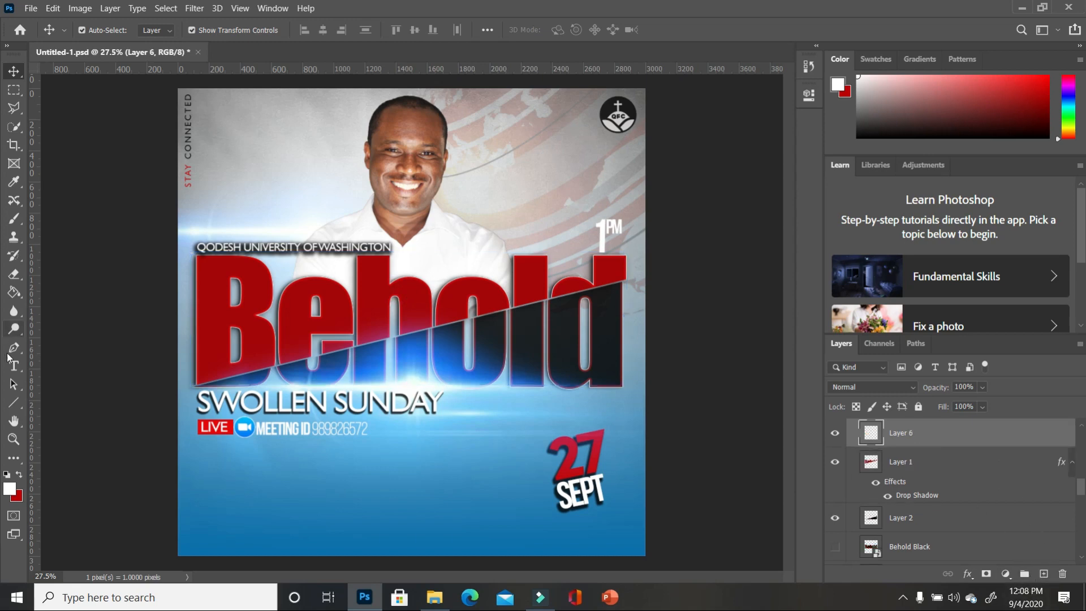
pyautogui.click(13, 90)
pyautogui.click(86, 104)
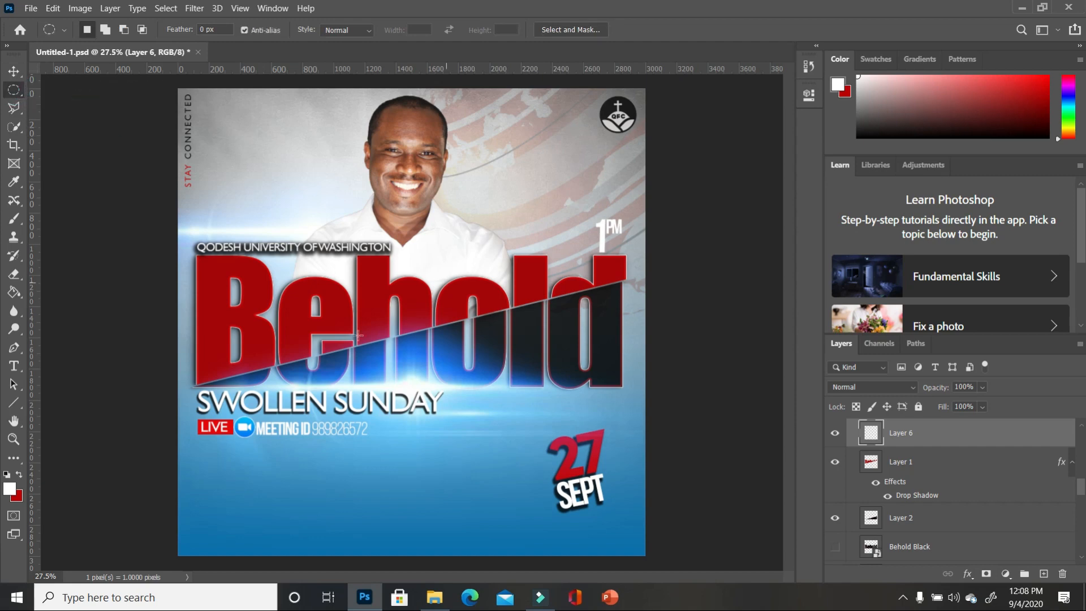
pyautogui.moveTo(179, 263); pyautogui.dragTo(617, 441)
pyautogui.click(7, 474)
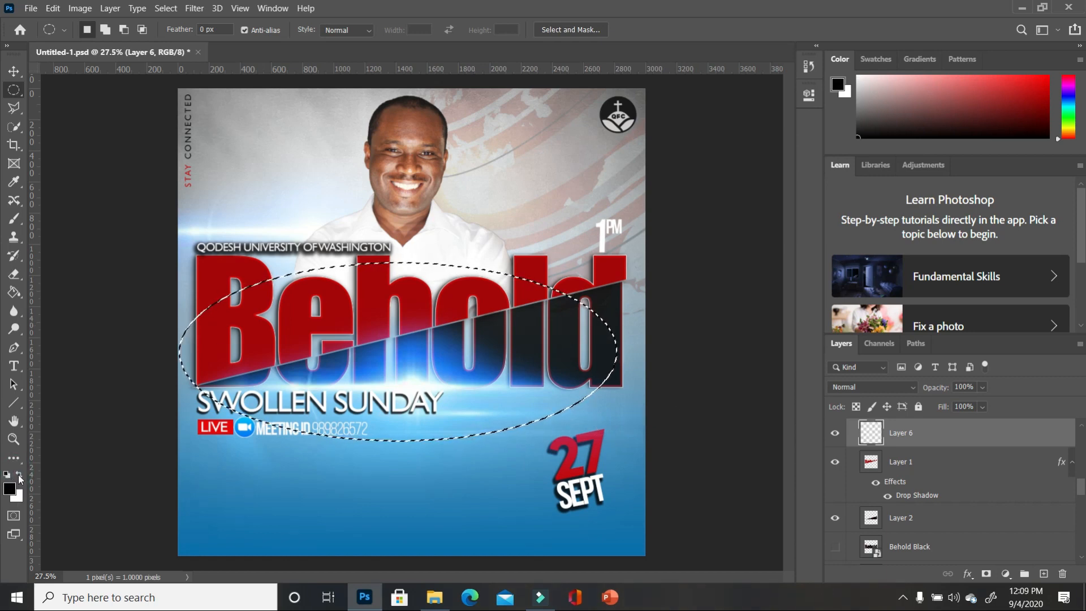
pyautogui.press('x')
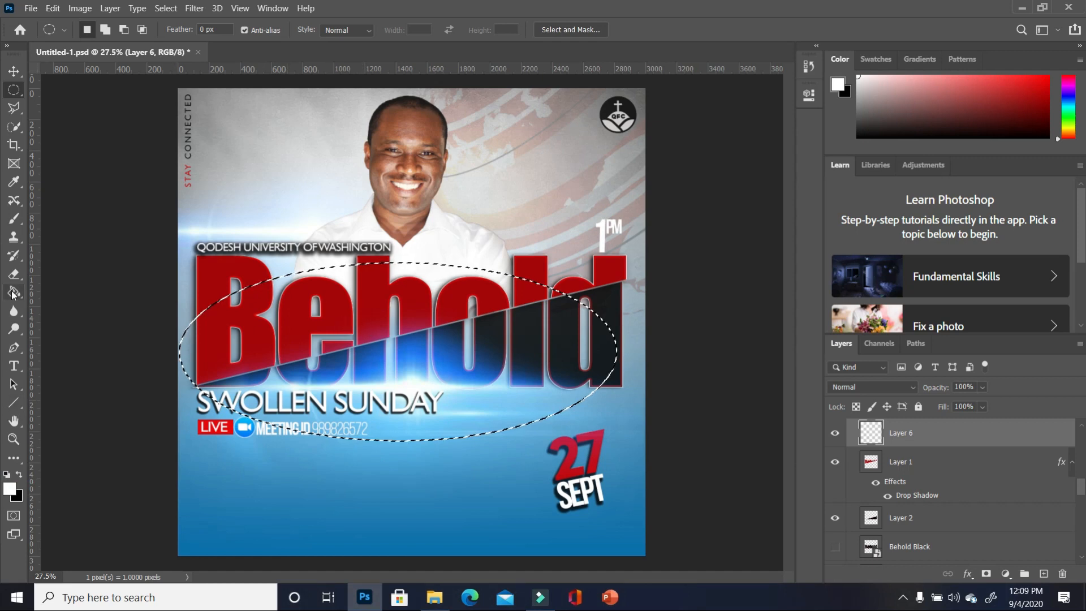
pyautogui.press('g')
pyautogui.click(408, 339)
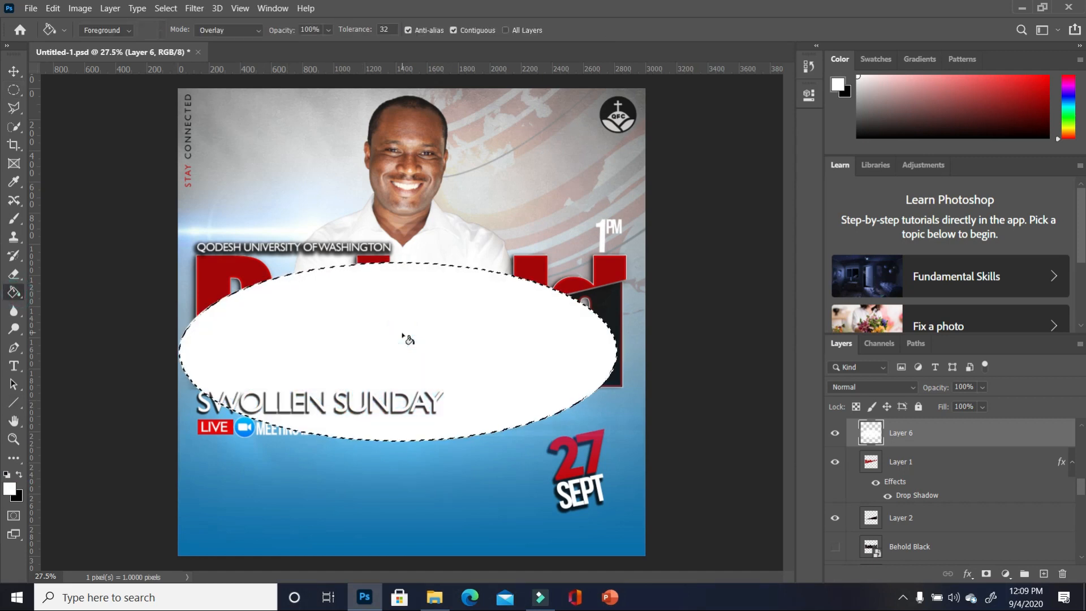
pyautogui.hotkey('ctrl', 'd')
pyautogui.press('v')
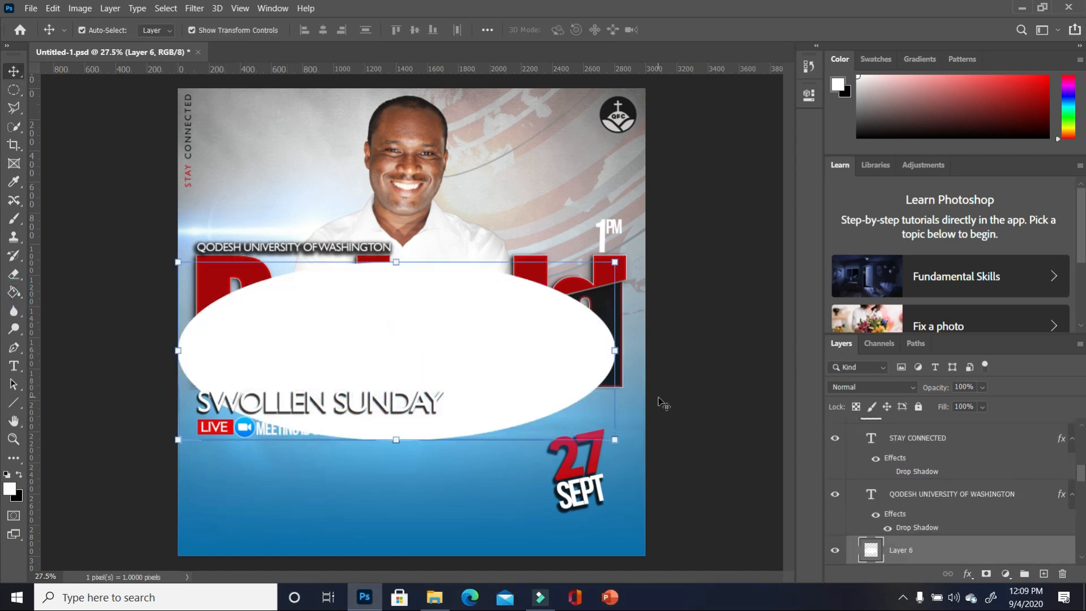
# - Rotate the white ellipse to -5.5°, set 42% opacity, nudge it, and duplicate it as Layer 6 copy
pyautogui.moveTo(624, 450); pyautogui.dragTo(635, 435)
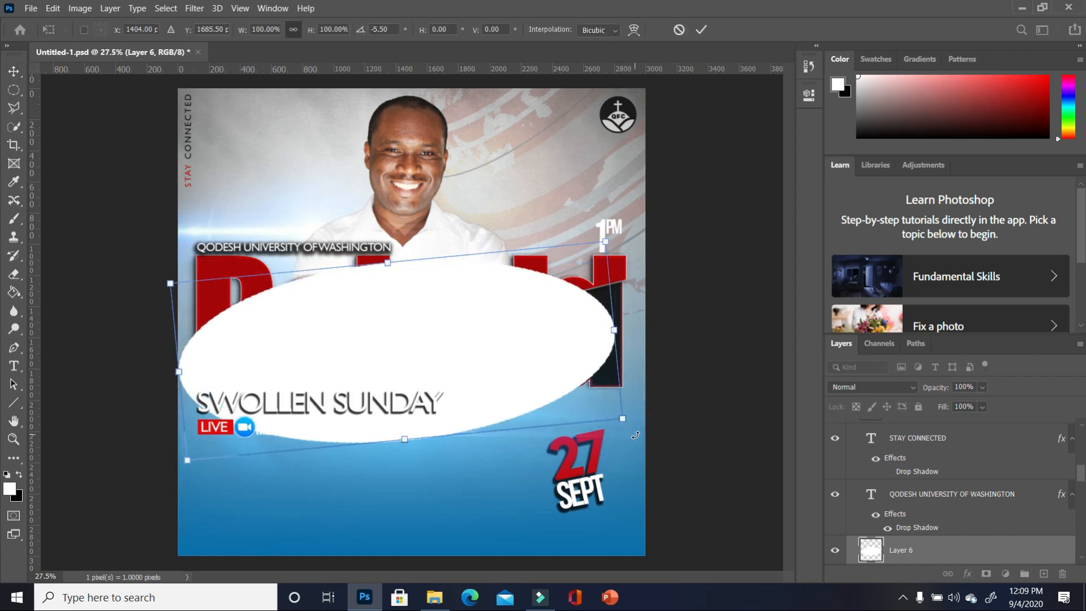
pyautogui.click(985, 388)
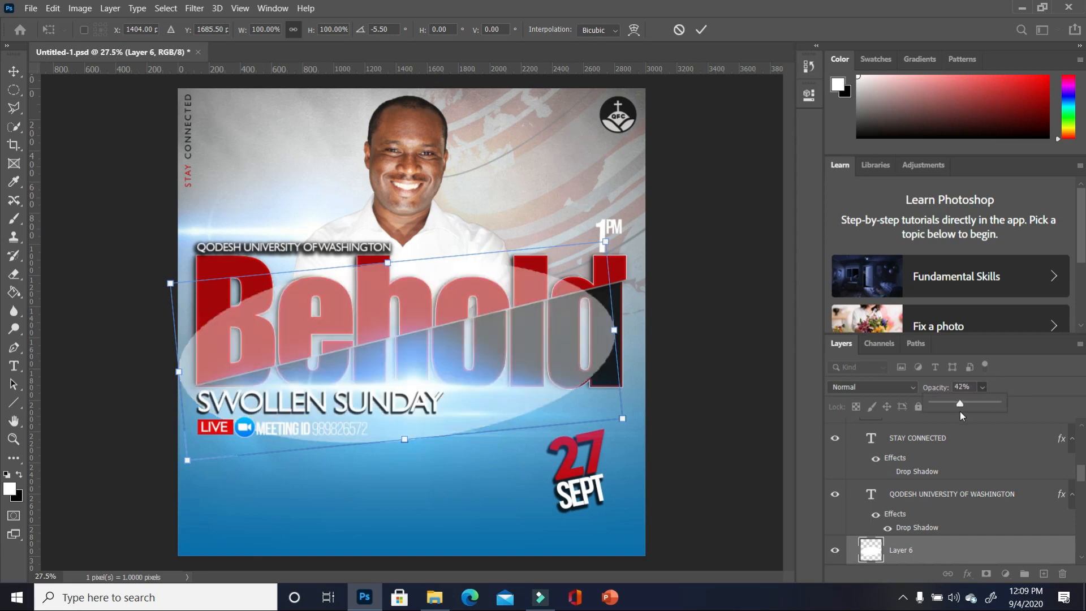
pyautogui.moveTo(359, 305); pyautogui.dragTo(391, 307)
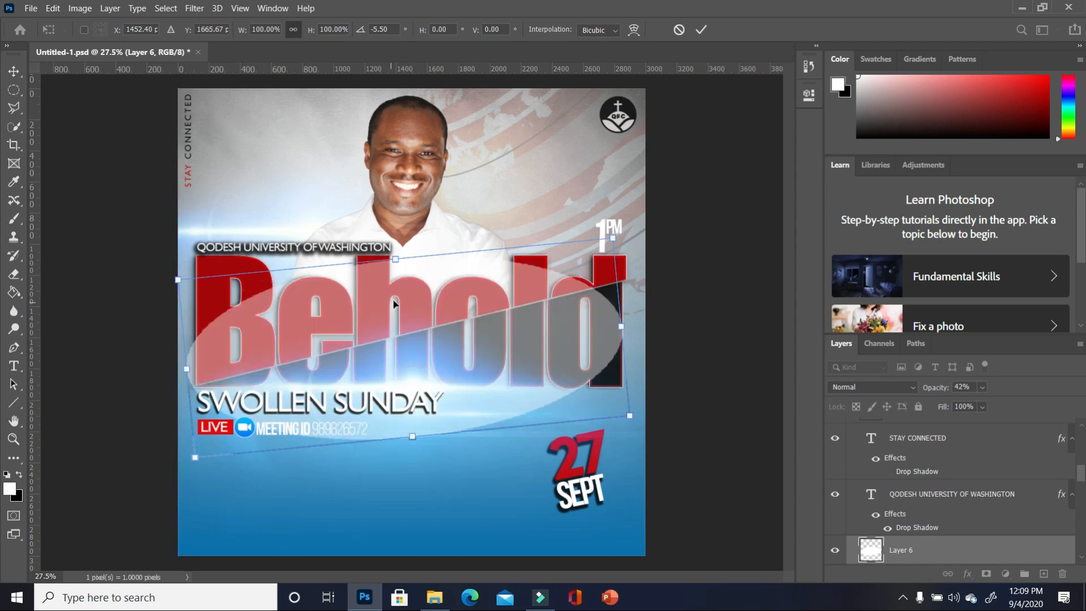
pyautogui.press('Return')
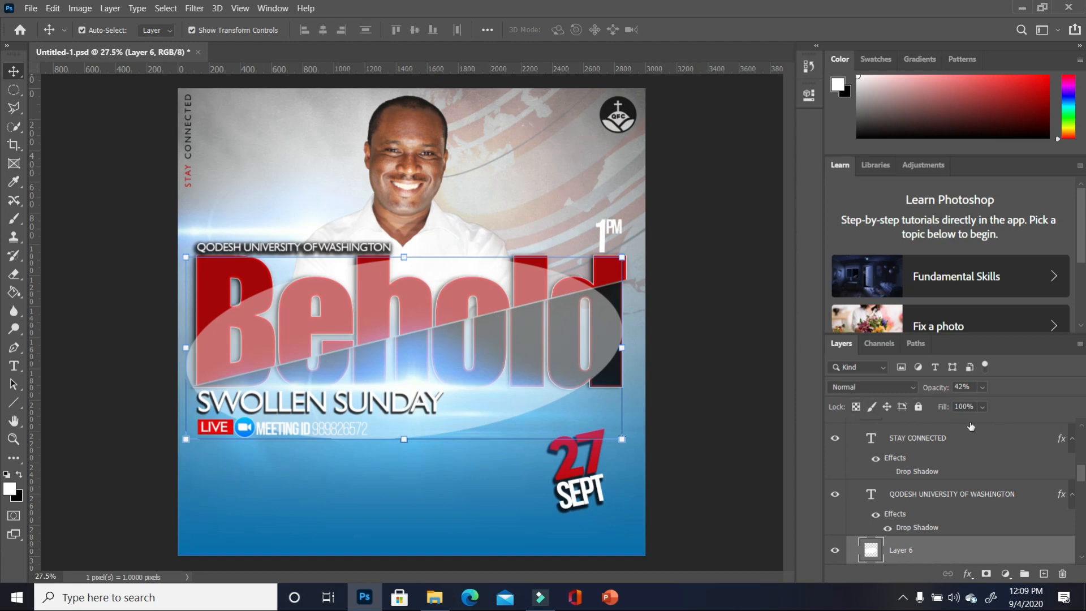
pyautogui.moveTo(988, 541); pyautogui.dragTo(1044, 574)
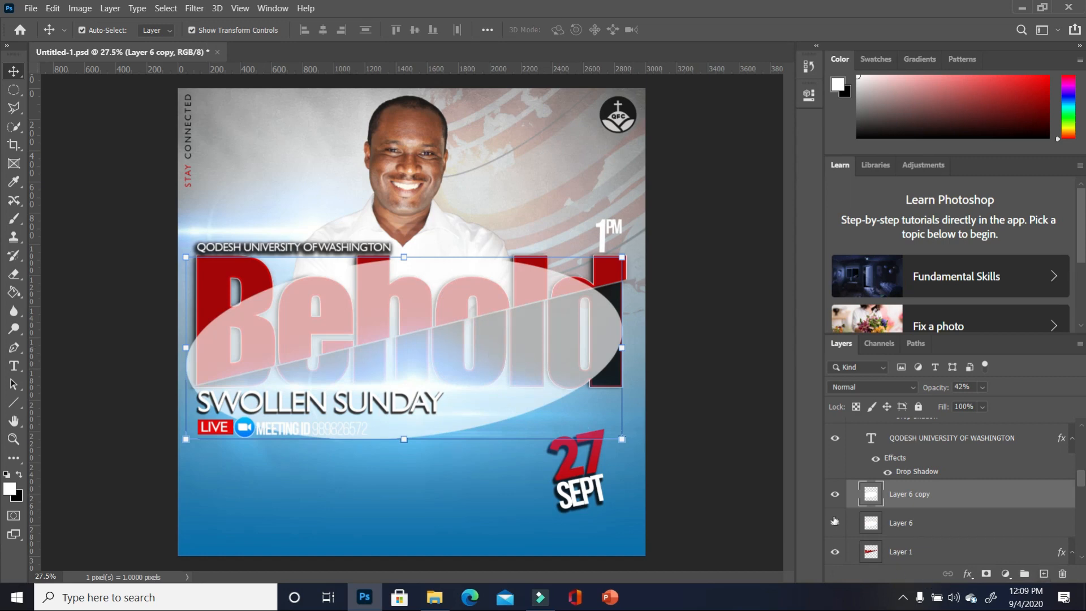
# - Hide Layer 6 and select everything outside Layer 1's red Behold letters
pyautogui.click(836, 525)
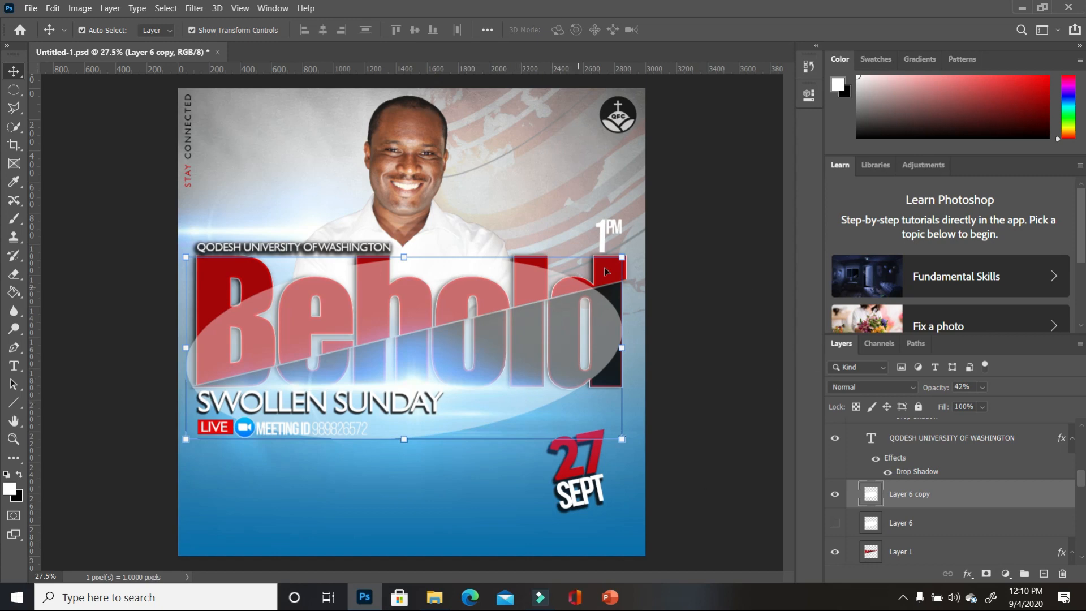
pyautogui.keyDown('ctrl'); pyautogui.click(871, 553); pyautogui.keyUp('ctrl')
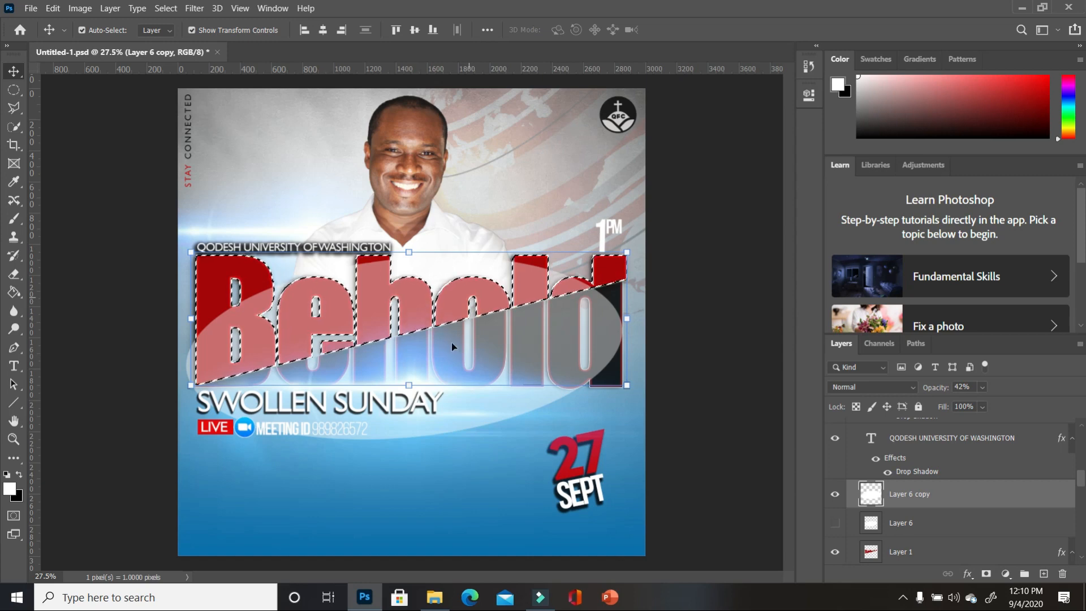
pyautogui.click(170, 10)
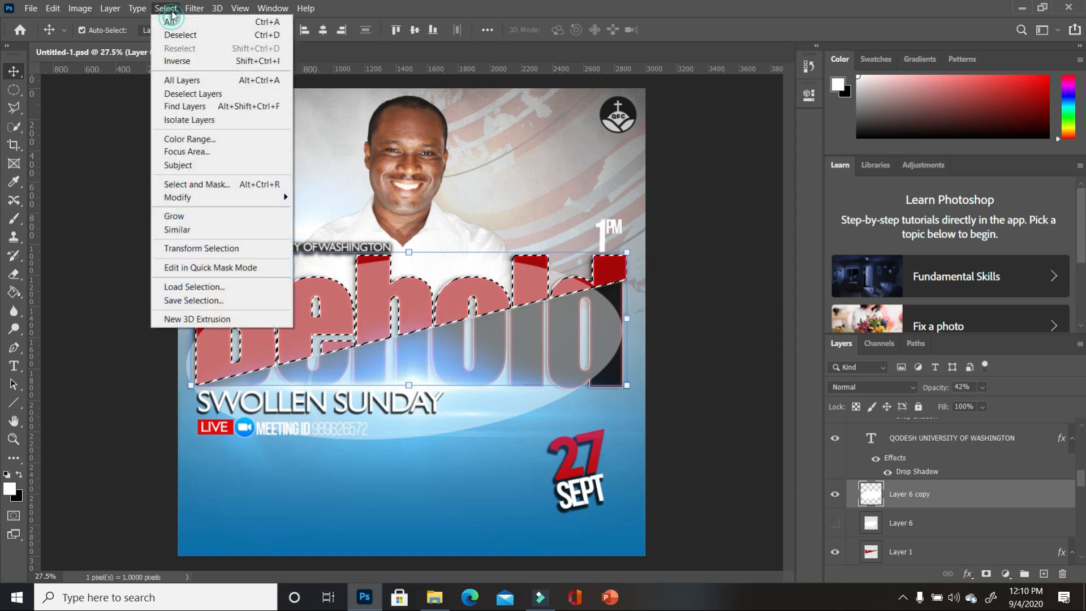
pyautogui.click(202, 60)
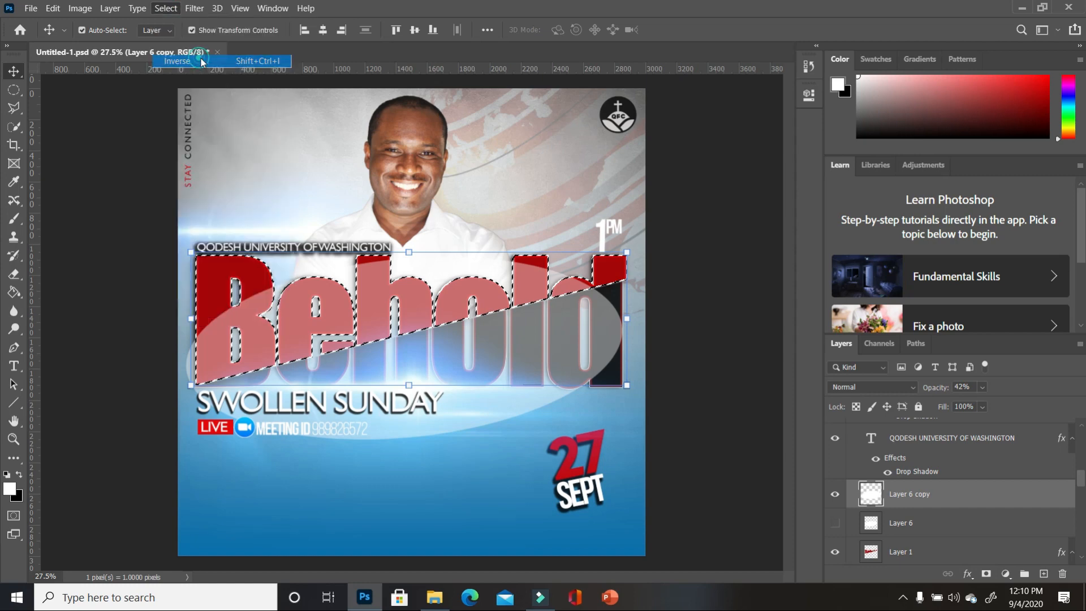
# - Erase Layer 6 copy outside the letters to a soft glow, then show Layer 6 again
pyautogui.click(13, 274)
pyautogui.moveTo(602, 342)
pyautogui.mouseDown()
pyautogui.moveTo(600, 332)
pyautogui.moveTo(168, 514)
pyautogui.moveTo(782, 258)
pyautogui.moveTo(69, 352)
pyautogui.moveTo(204, 357)
pyautogui.moveTo(78, 291)
pyautogui.moveTo(599, 300)
pyautogui.mouseUp()
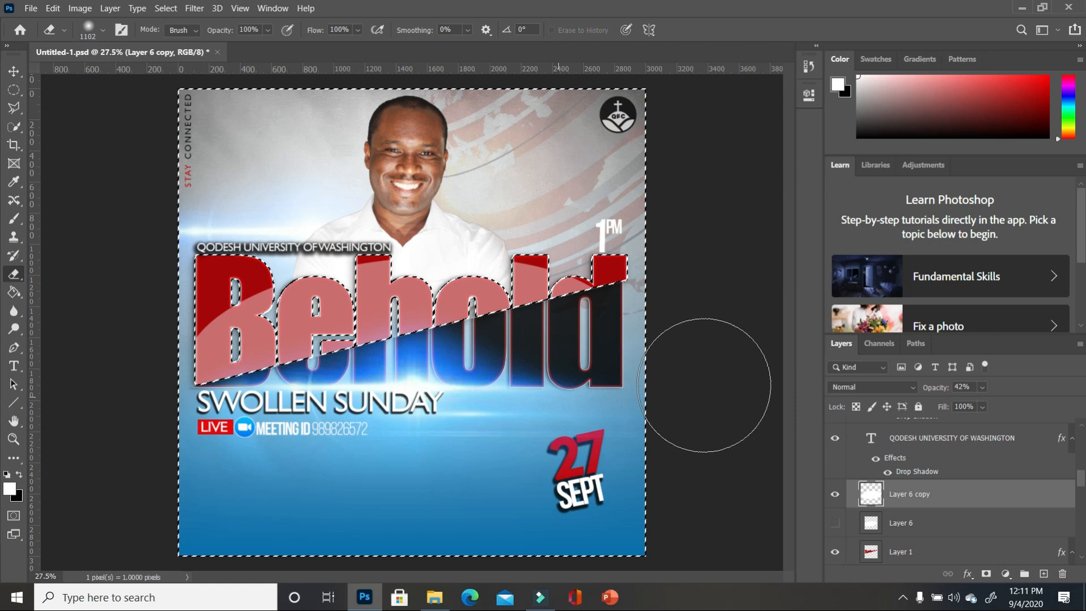
pyautogui.hotkey('ctrl', 'd')
pyautogui.press('x')
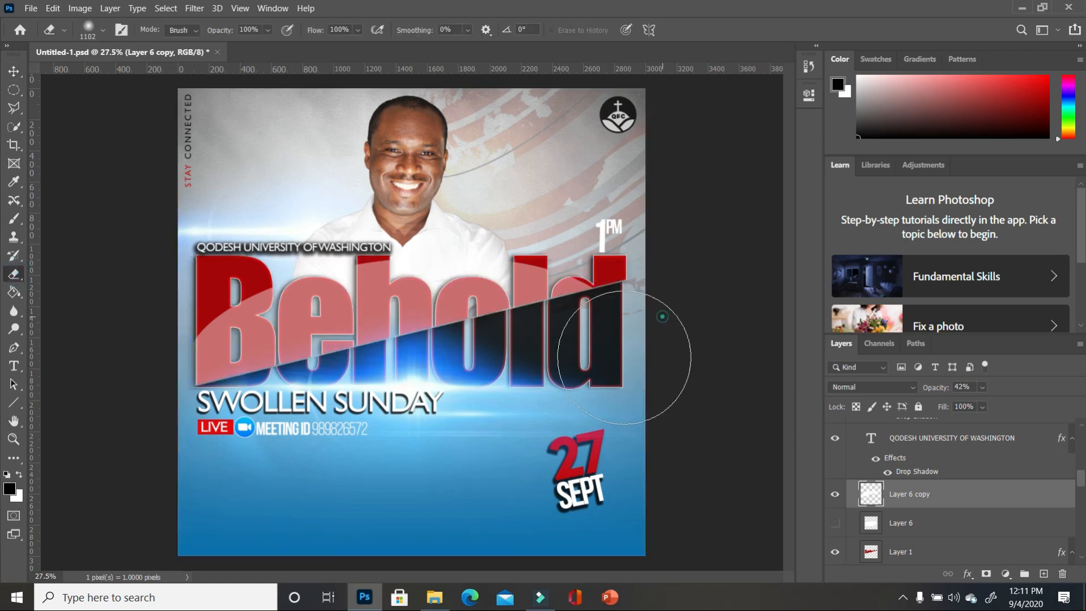
pyautogui.moveTo(614, 313)
pyautogui.mouseDown()
pyautogui.moveTo(394, 461)
pyautogui.moveTo(583, 323)
pyautogui.moveTo(259, 473)
pyautogui.moveTo(574, 313)
pyautogui.moveTo(190, 540)
pyautogui.moveTo(375, 444)
pyautogui.moveTo(461, 378)
pyautogui.moveTo(289, 413)
pyautogui.moveTo(206, 449)
pyautogui.moveTo(618, 364)
pyautogui.moveTo(385, 289)
pyautogui.moveTo(134, 479)
pyautogui.moveTo(317, 305)
pyautogui.mouseUp()
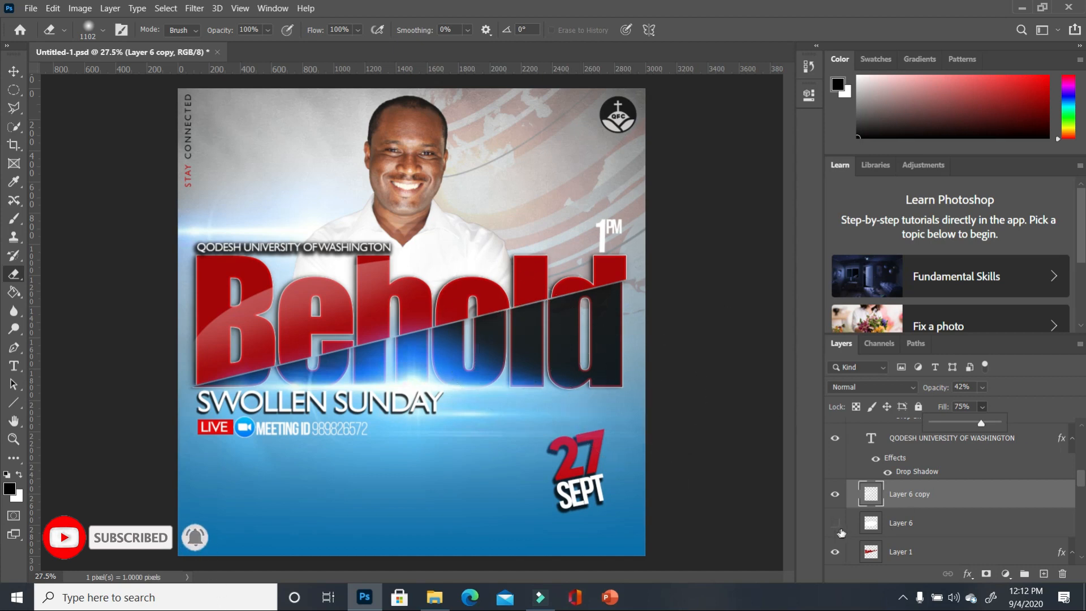
pyautogui.click(836, 524)
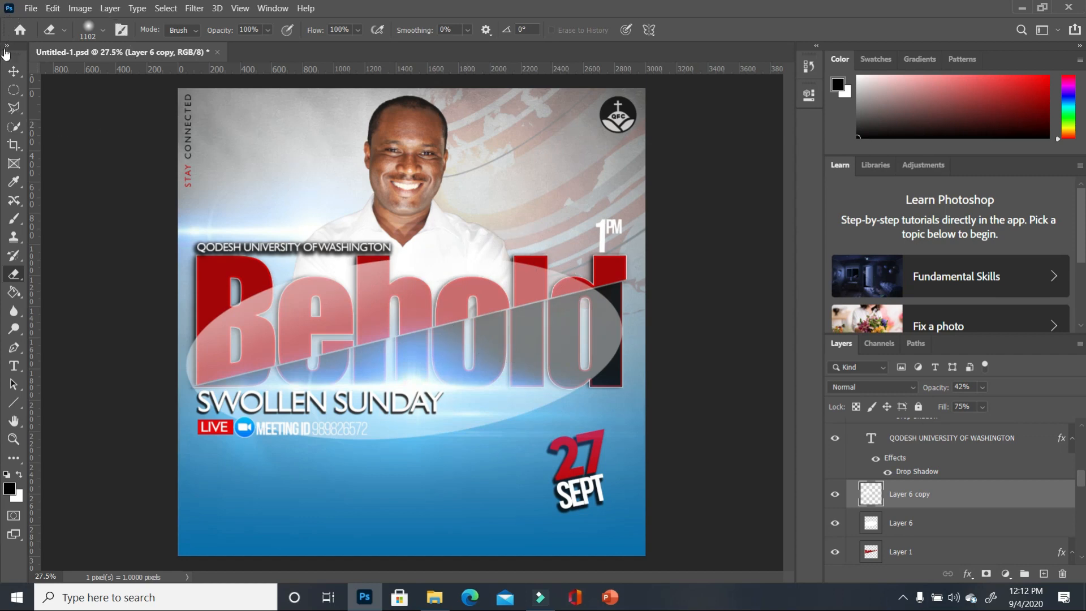
pyautogui.click(14, 72)
# - Move the pale Layer 6 ellipse lower, rotate it to -13.22°, and shift it up-left
pyautogui.moveTo(596, 338); pyautogui.dragTo(602, 369)
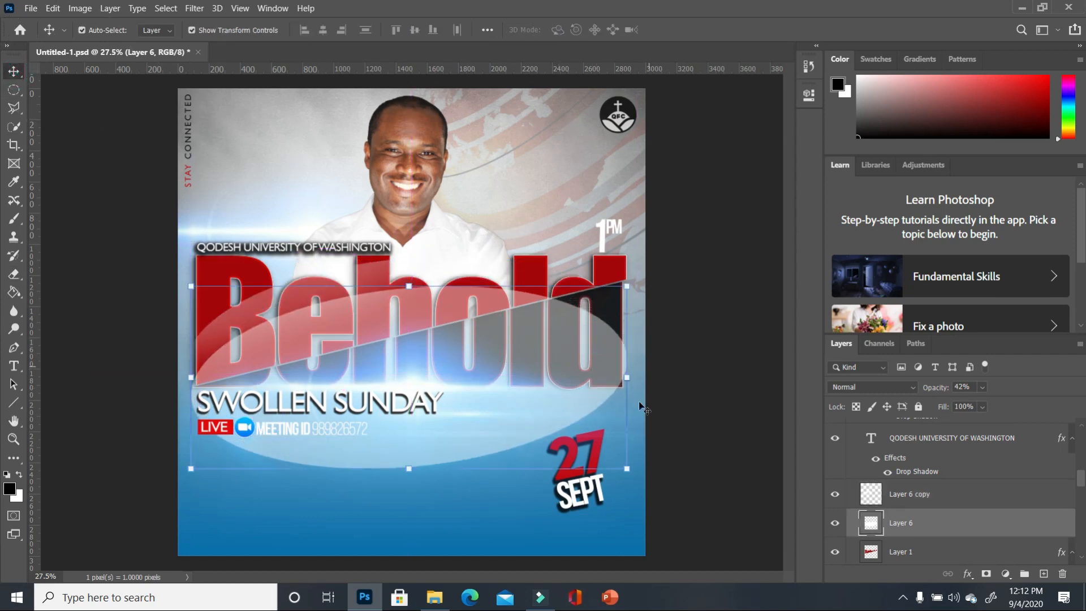
pyautogui.moveTo(632, 485); pyautogui.dragTo(648, 431)
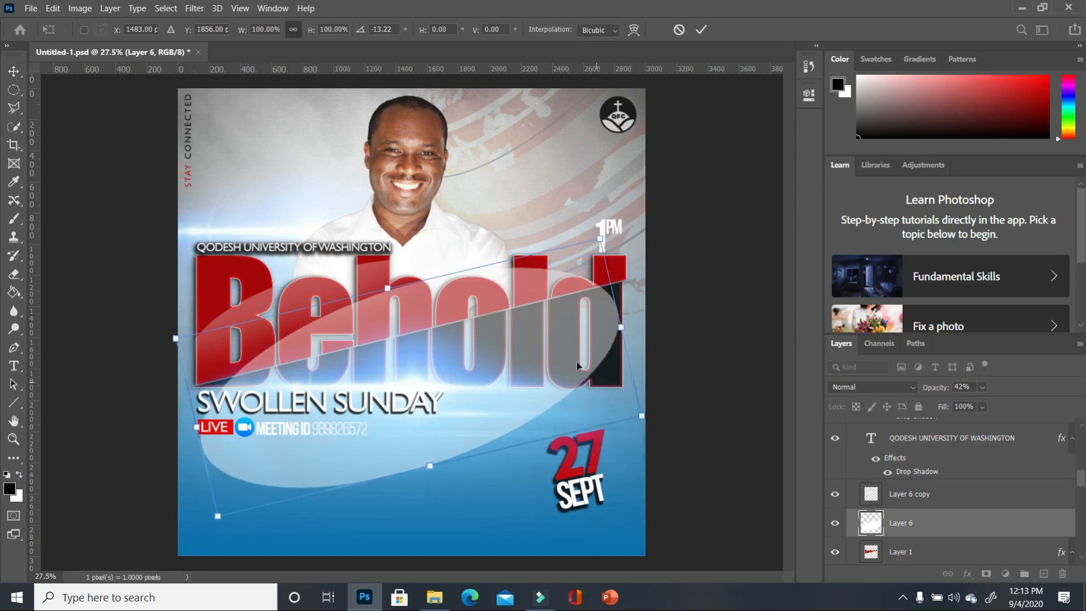
pyautogui.moveTo(563, 374); pyautogui.dragTo(538, 312)
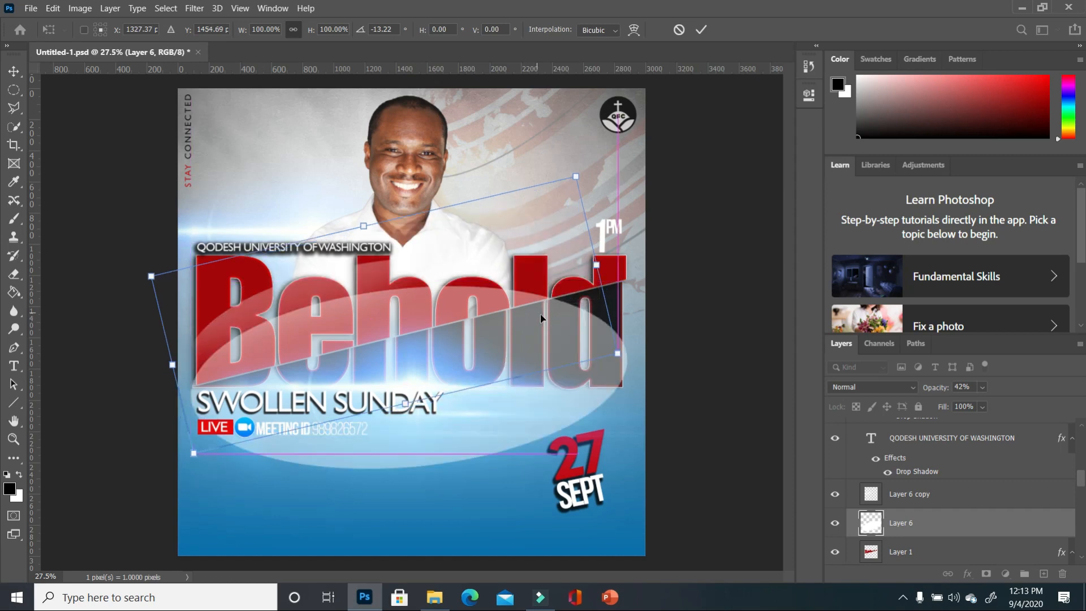
pyautogui.press('Return')
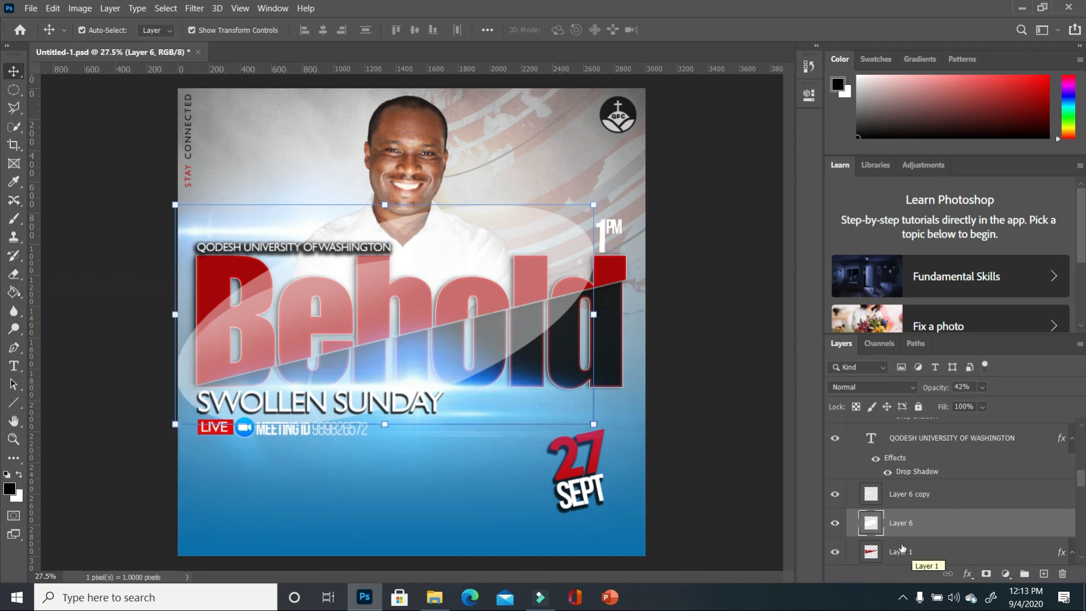
# - Select everything outside the Behold letters and erase Layer 6's white gloss there
pyautogui.keyDown('ctrl'); pyautogui.click(872, 552); pyautogui.keyUp('ctrl')
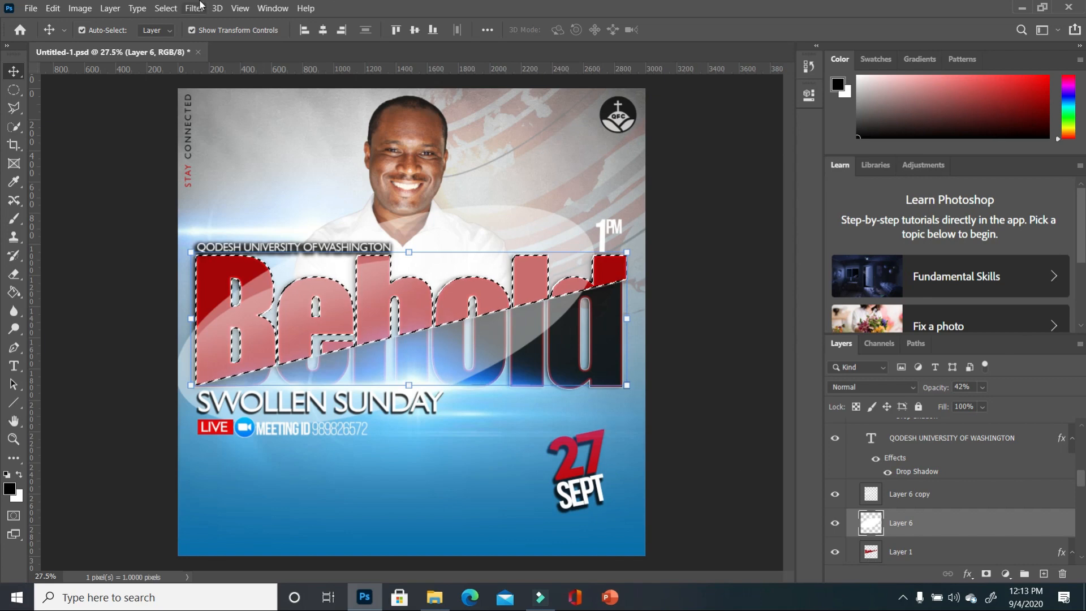
pyautogui.click(166, 8)
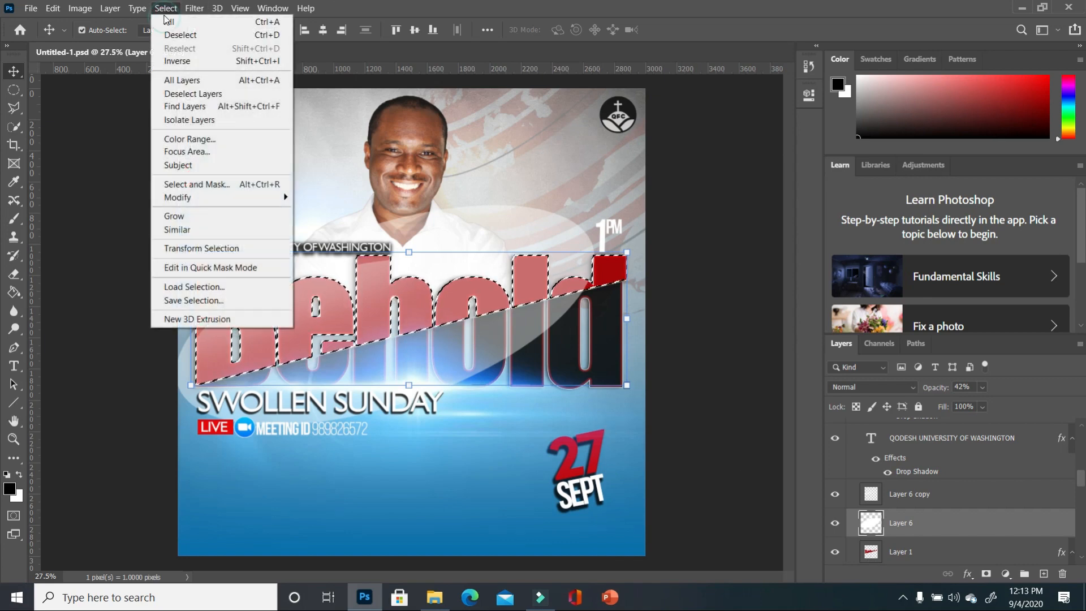
pyautogui.click(187, 62)
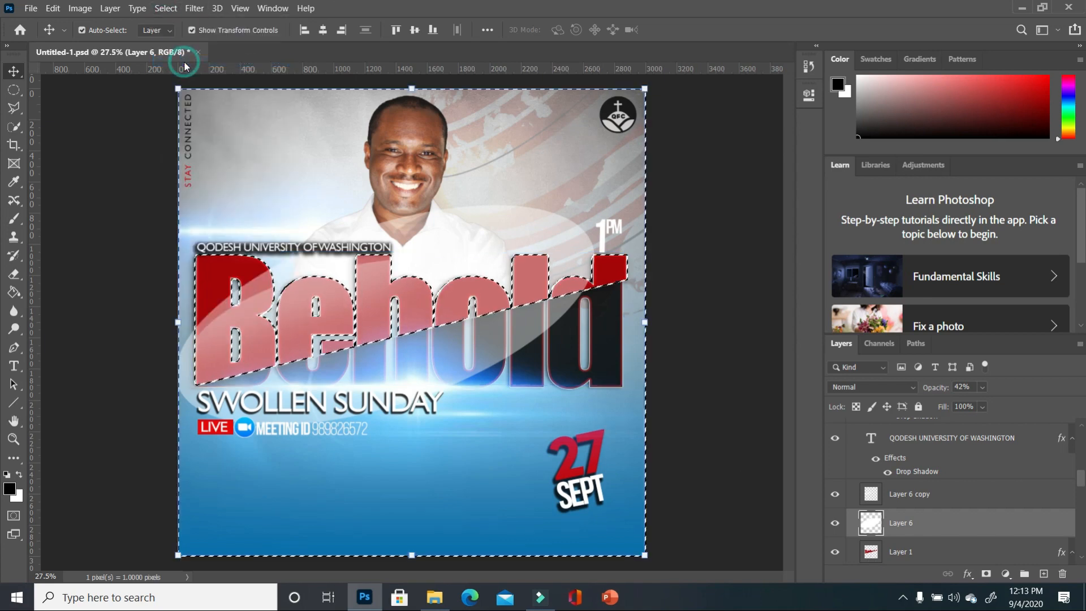
pyautogui.click(14, 274)
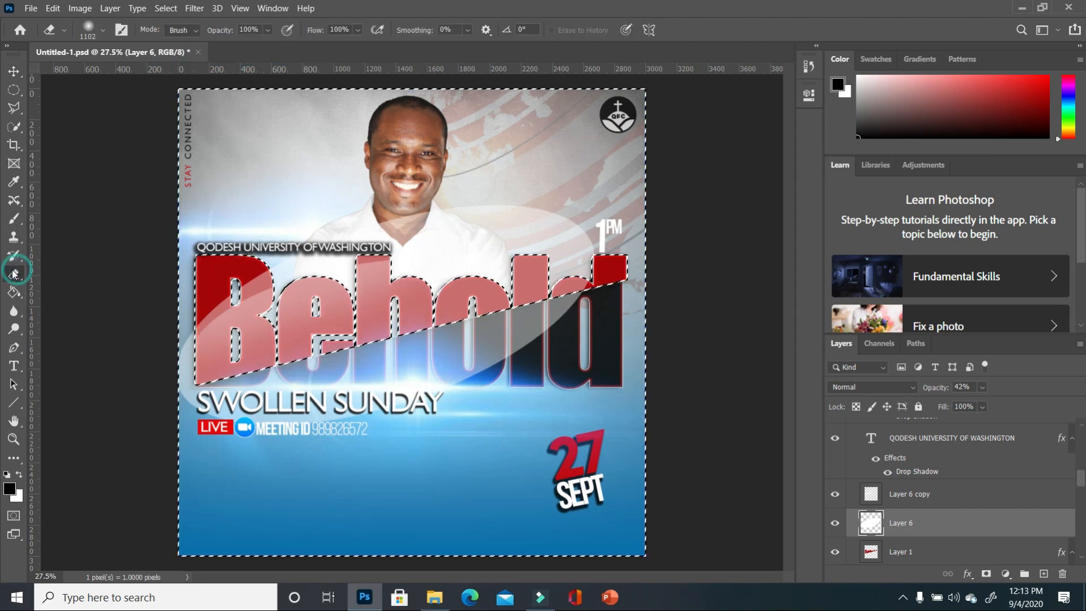
pyautogui.moveTo(273, 399)
pyautogui.mouseDown()
pyautogui.moveTo(304, 205)
pyautogui.moveTo(192, 385)
pyautogui.moveTo(722, 207)
pyautogui.moveTo(747, 188)
pyautogui.mouseUp()
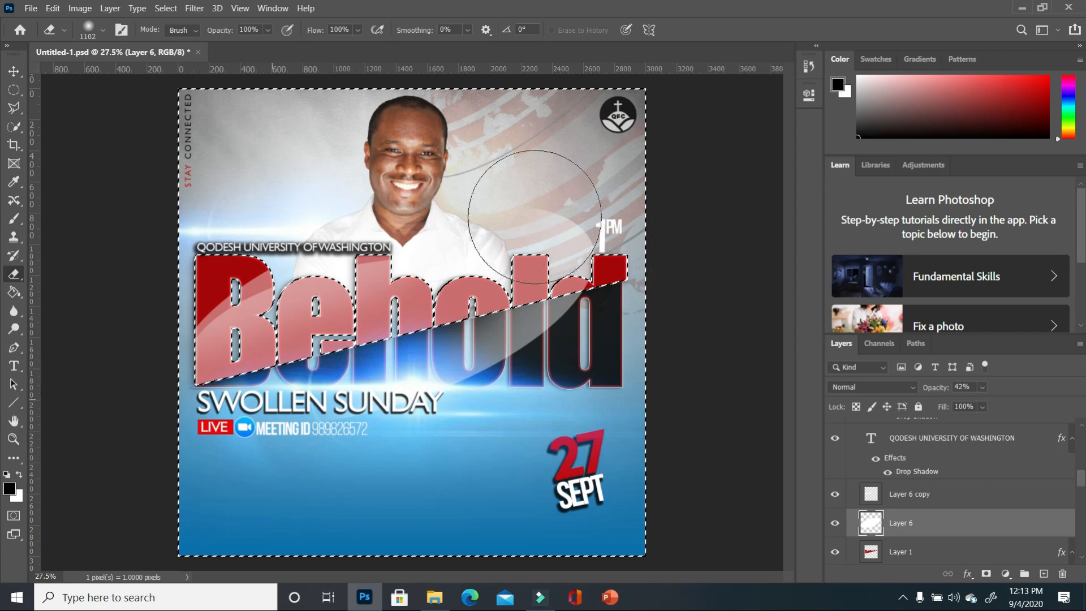
pyautogui.moveTo(733, 354)
pyautogui.mouseDown()
pyautogui.moveTo(493, 320)
pyautogui.moveTo(811, 256)
pyautogui.moveTo(689, 454)
pyautogui.mouseUp()
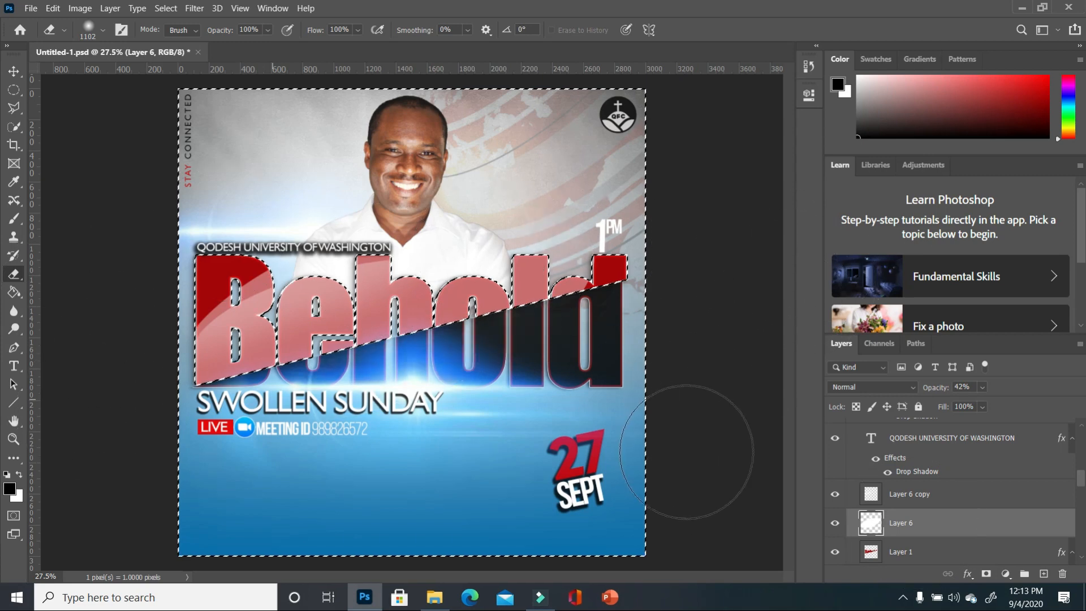
pyautogui.hotkey('ctrl', 'z')
pyautogui.moveTo(531, 339); pyautogui.dragTo(706, 218)
pyautogui.hotkey('ctrl', 'd')
pyautogui.click(13, 71)
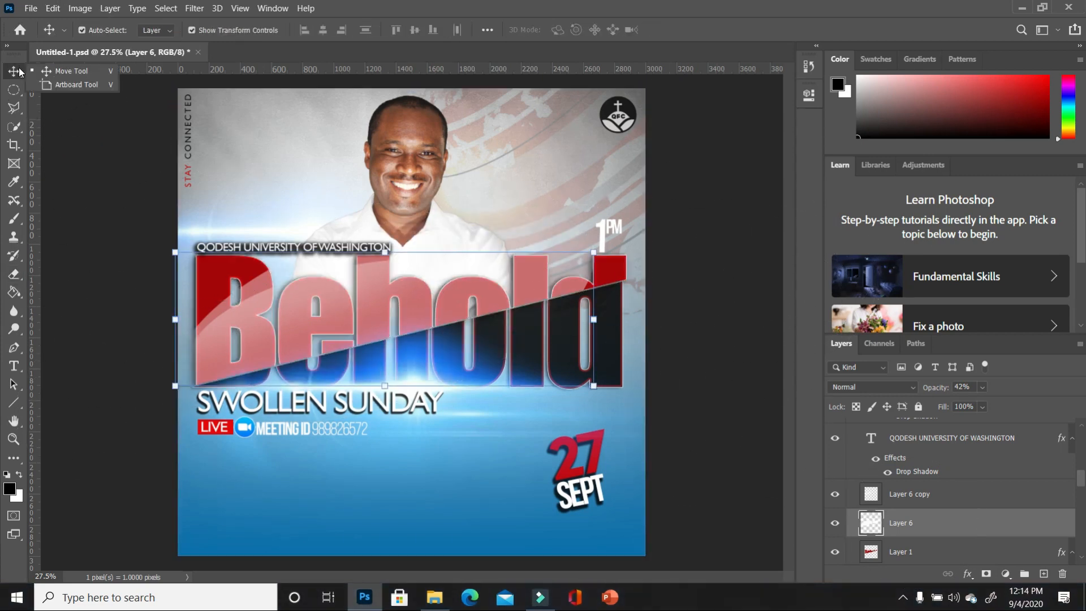
pyautogui.click(975, 520)
pyautogui.press('Delete')
pyautogui.press('Delete')
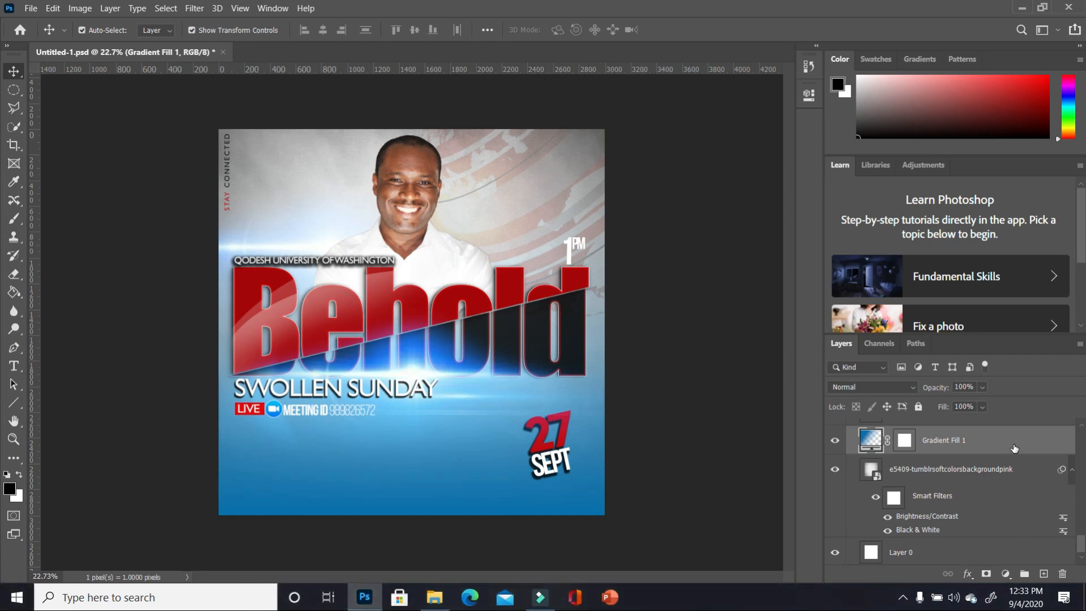
# - Add Layer 7 above Gradient Fill 1 and draw a wide elliptical selection across the lower half
pyautogui.click(1045, 574)
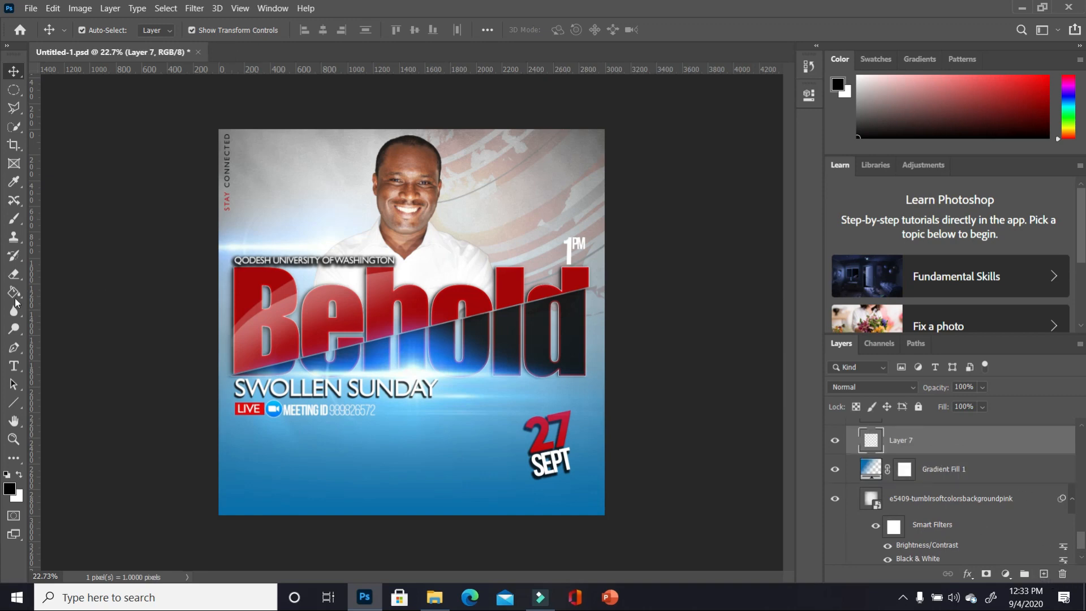
pyautogui.click(13, 89)
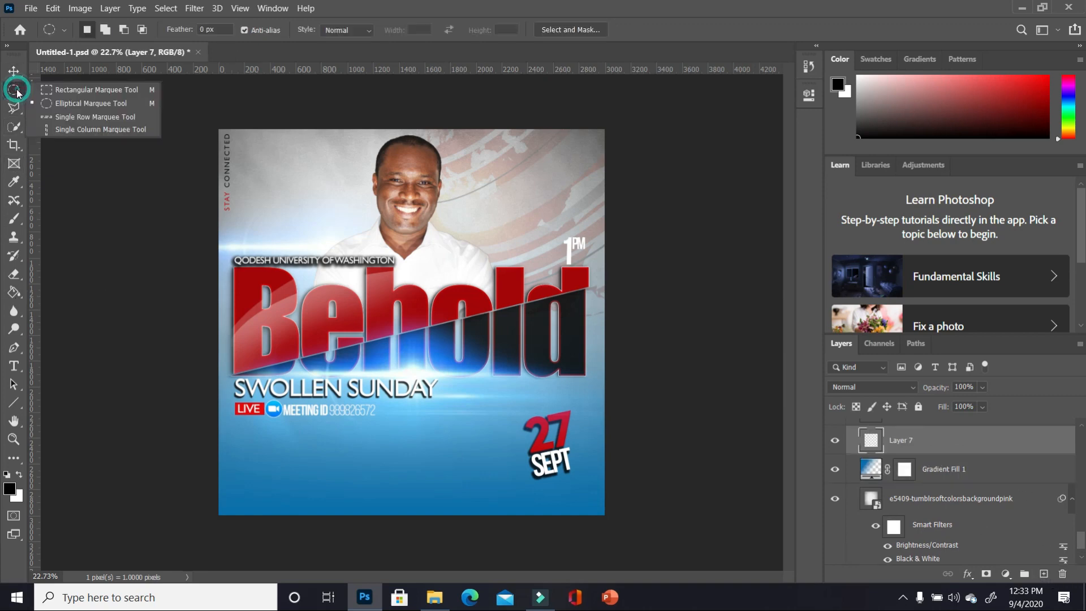
pyautogui.click(69, 102)
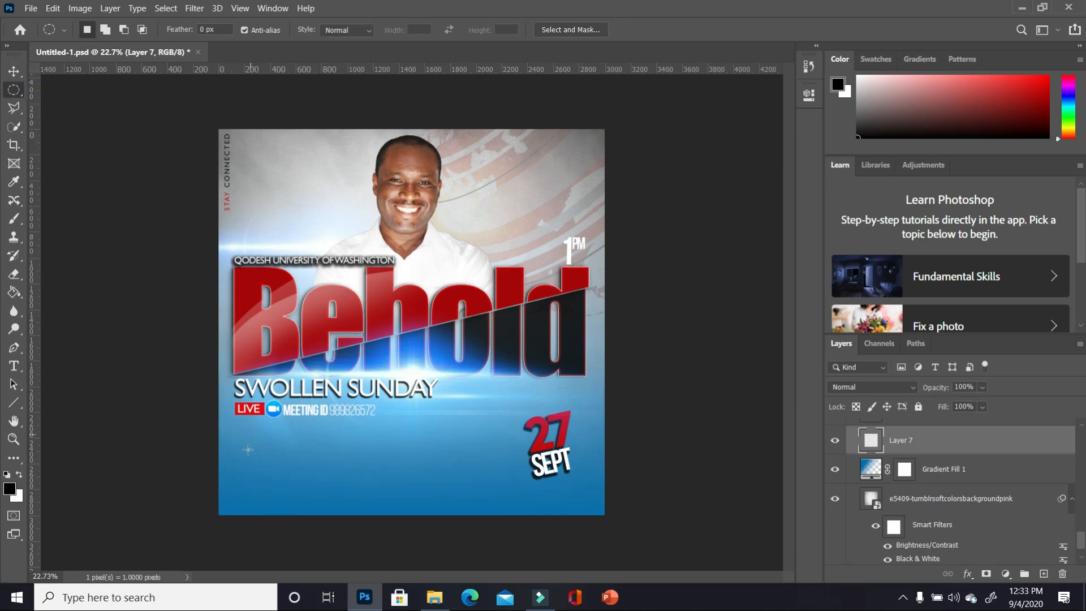
pyautogui.moveTo(243, 486); pyautogui.dragTo(658, 299)
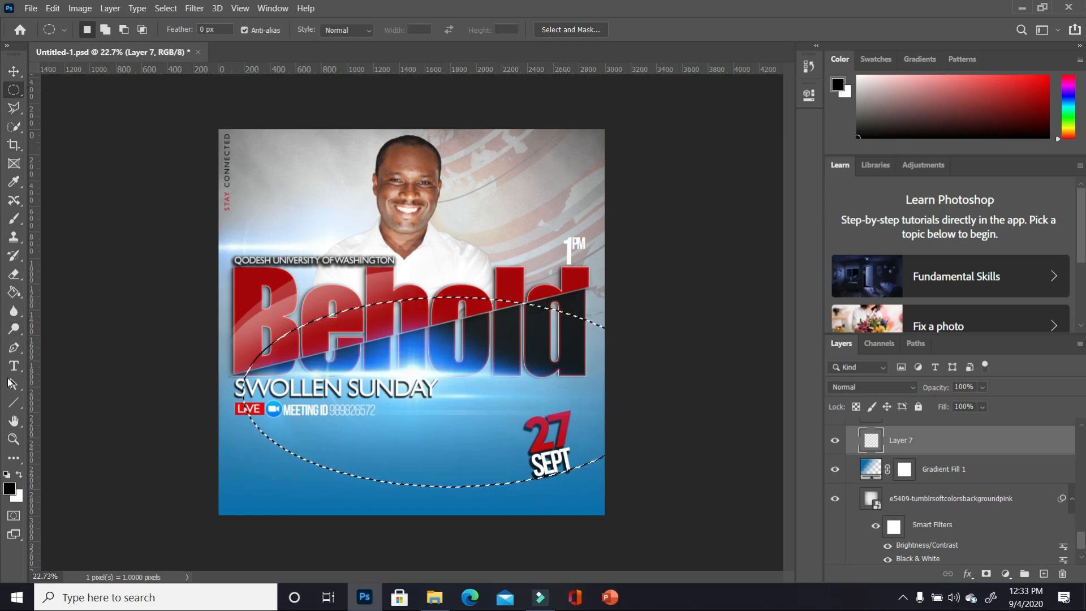
pyautogui.click(13, 292)
# - Fill the ellipse with black and rotate it into a tilted curved band
pyautogui.click(425, 413)
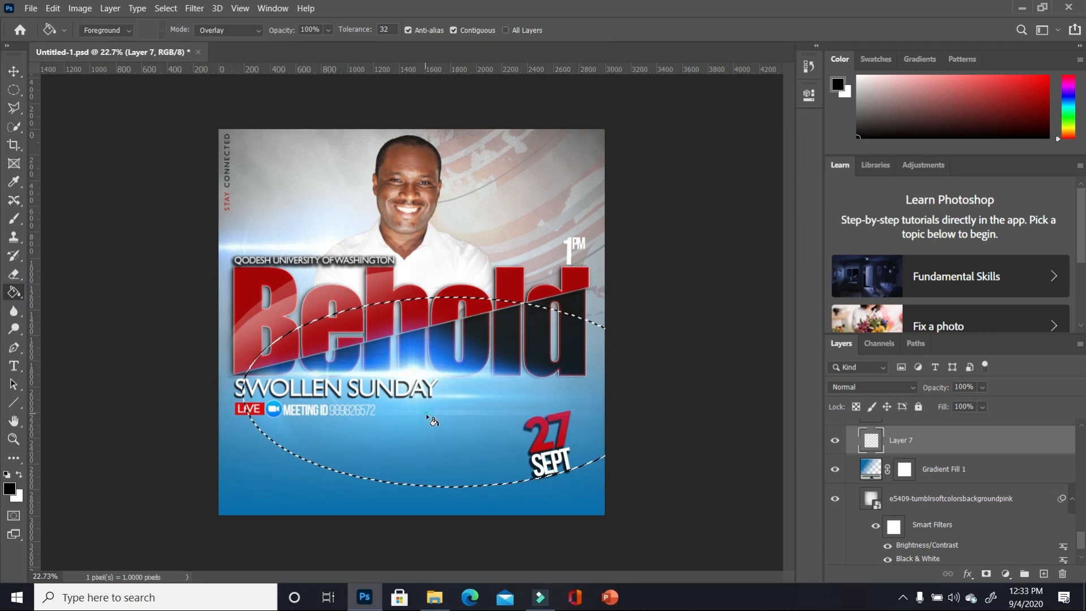
pyautogui.press('v')
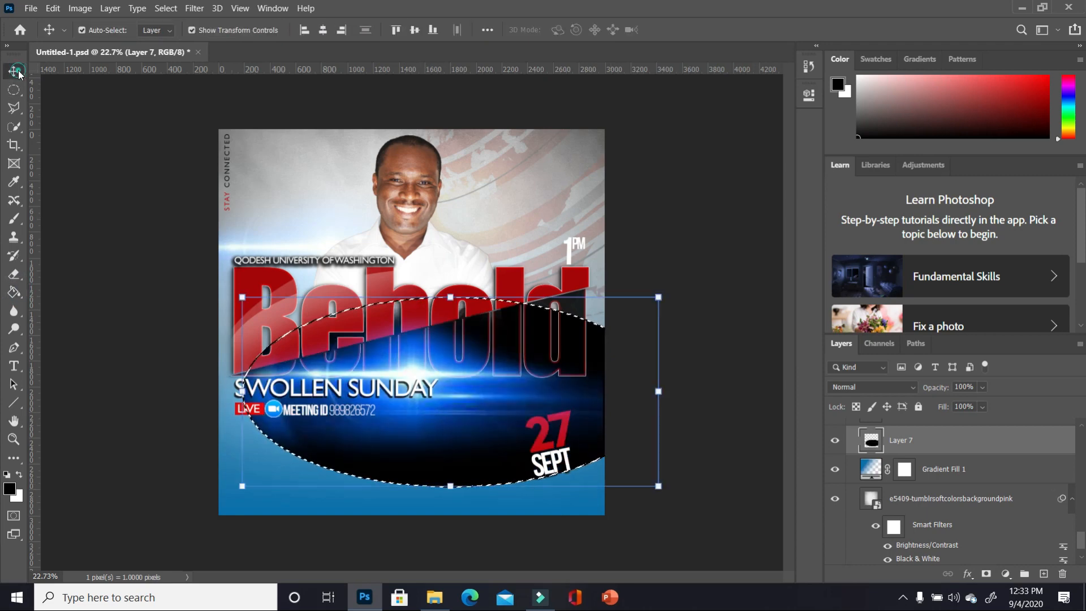
pyautogui.moveTo(465, 471); pyautogui.dragTo(450, 504)
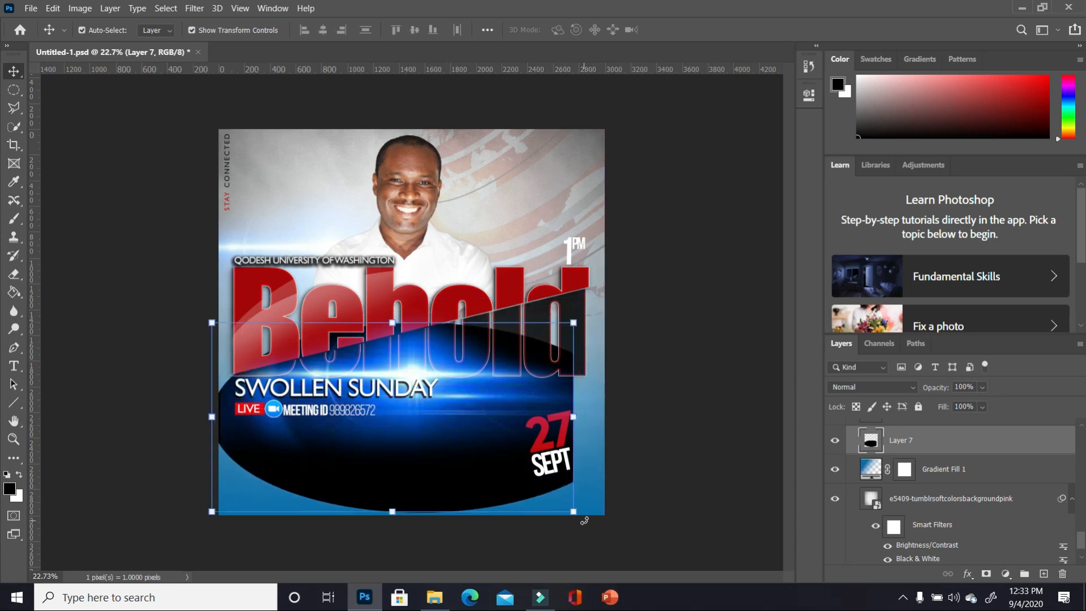
pyautogui.moveTo(585, 521); pyautogui.dragTo(540, 560)
pyautogui.moveTo(490, 517); pyautogui.dragTo(495, 518)
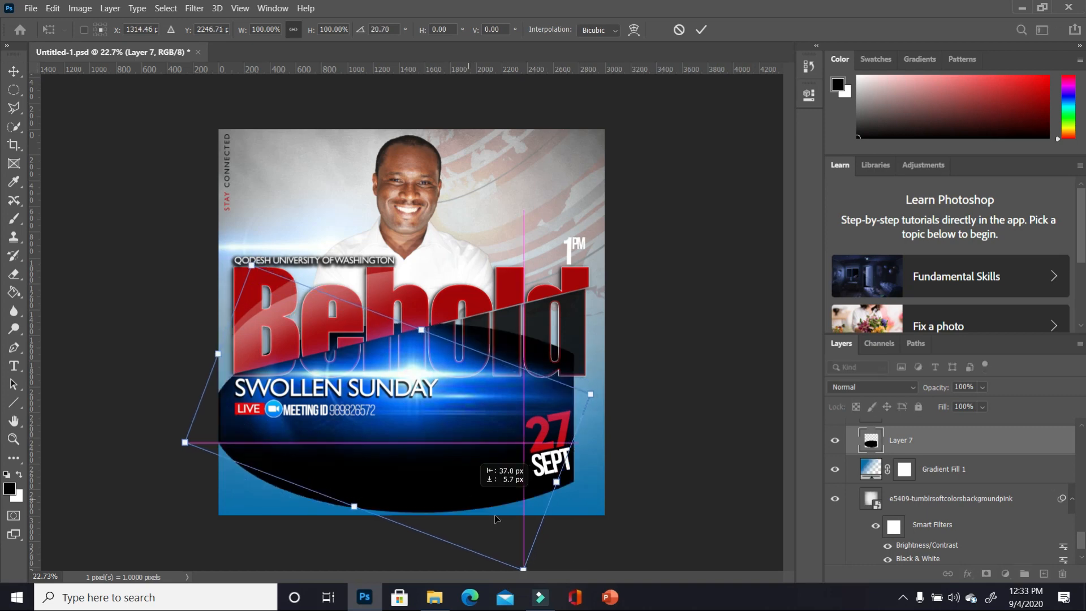
pyautogui.hotkey('ctrl', '-')
pyautogui.press('Return')
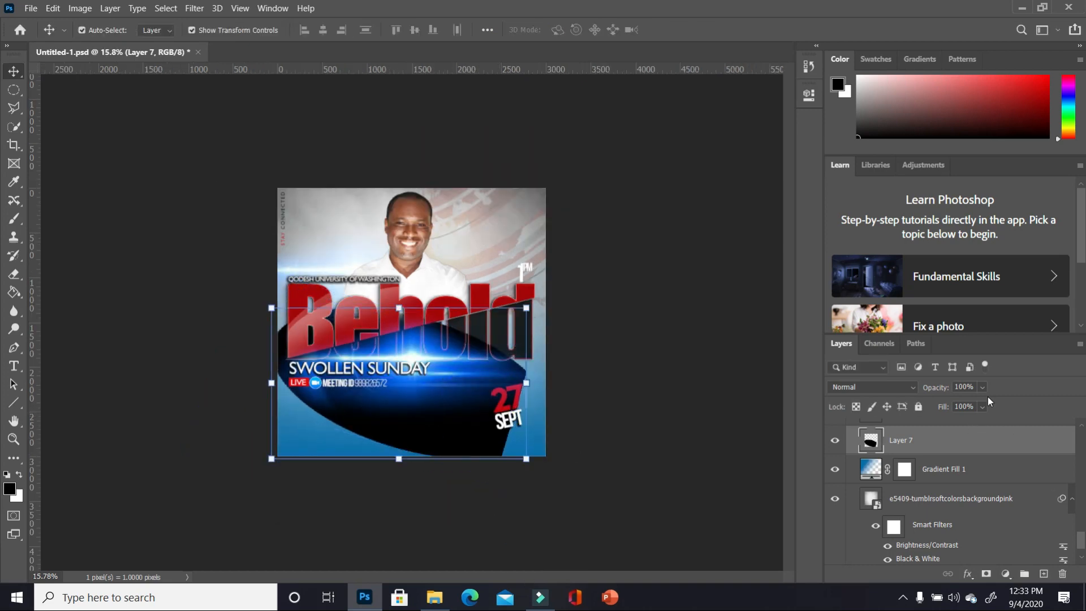
# - Make the black band translucent with 45% fill and 61% opacity
pyautogui.moveTo(965, 424); pyautogui.dragTo(966, 426)
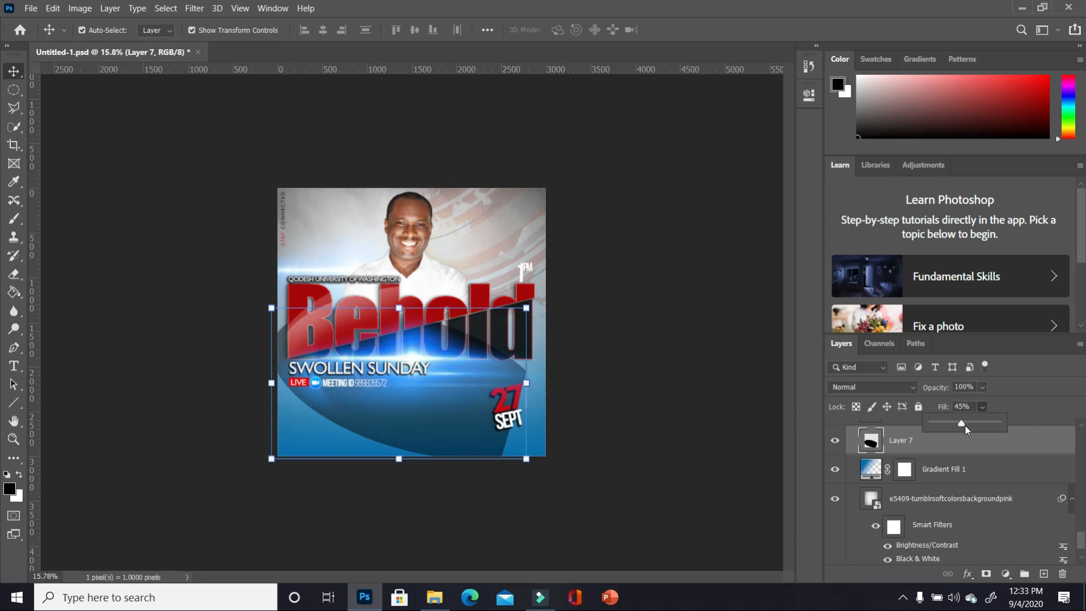
pyautogui.click(985, 389)
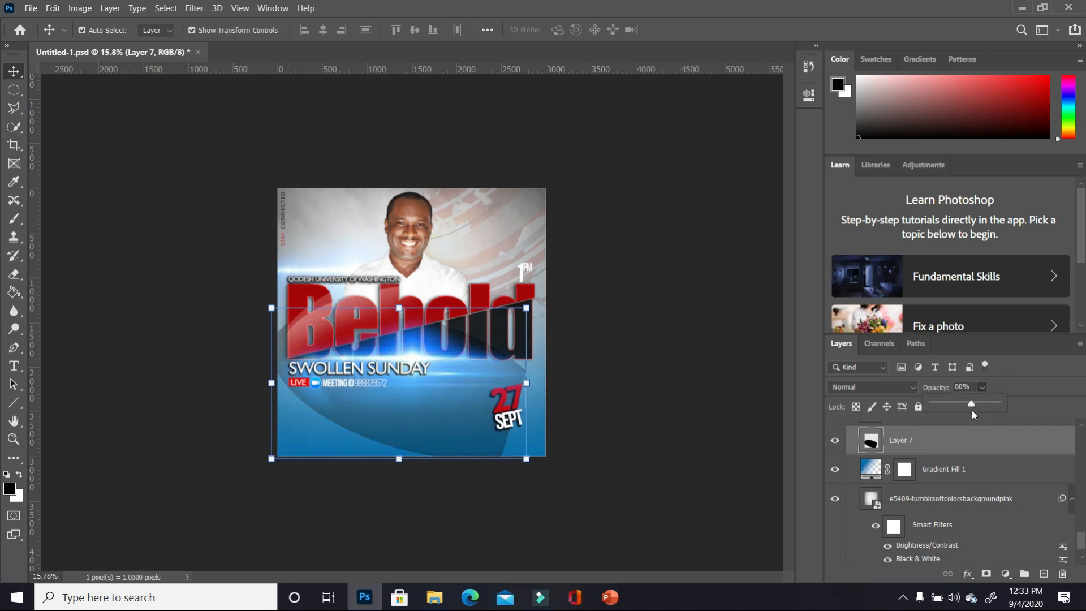
pyautogui.moveTo(972, 410); pyautogui.dragTo(973, 410)
pyautogui.click(447, 434)
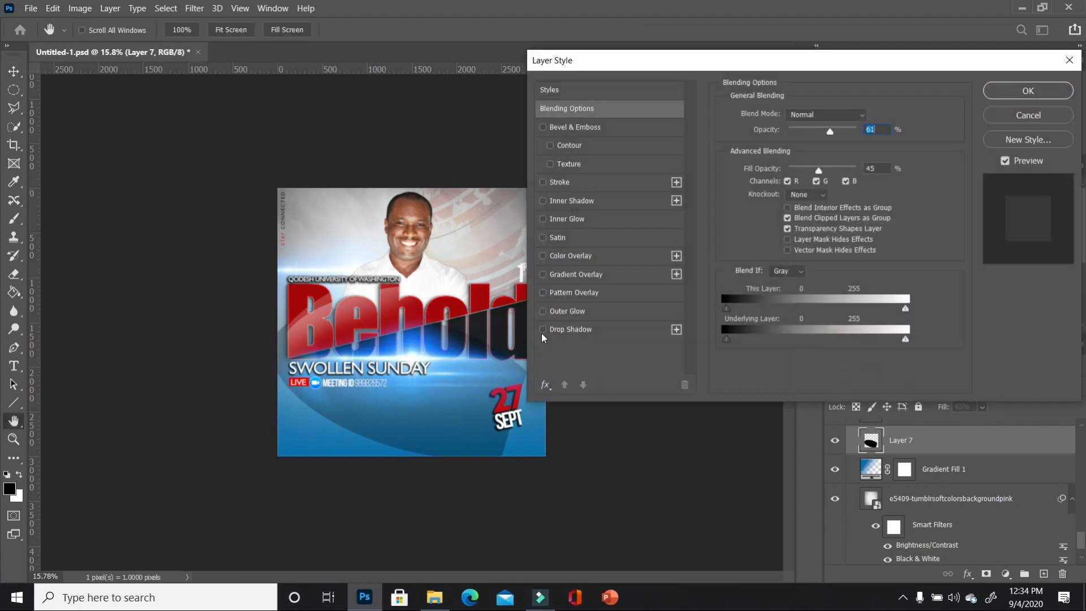
# - Give the dark Layer 7 band a drop shadow
pyautogui.click(543, 330)
pyautogui.click(549, 334)
pyautogui.press('Return')
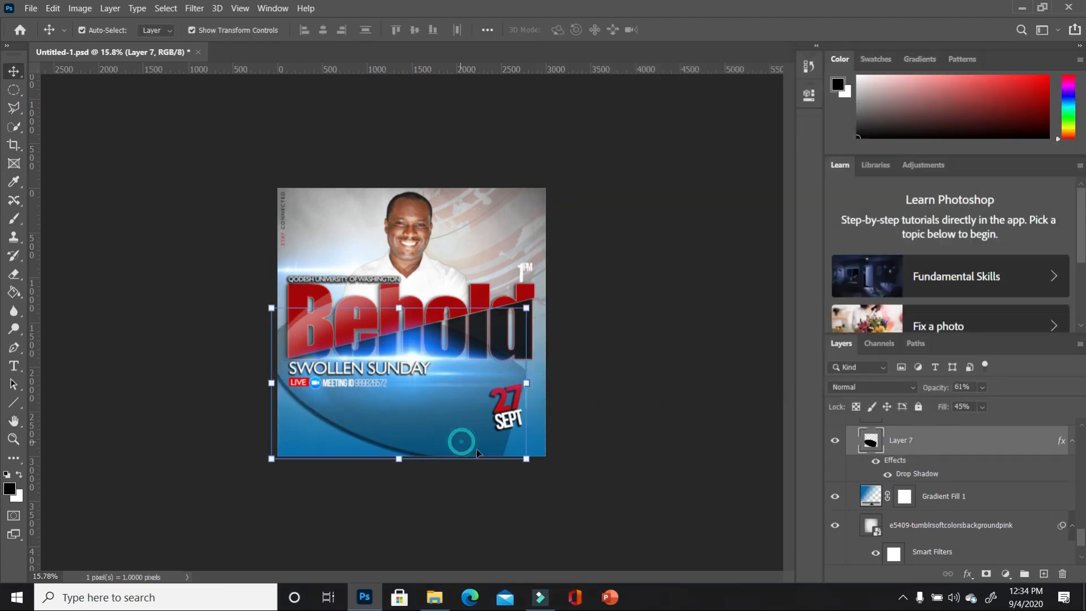
# - Duplicate the band, then move the copy right and down and rotate it about 10 degrees
pyautogui.moveTo(997, 444); pyautogui.dragTo(1044, 574)
pyautogui.moveTo(459, 444); pyautogui.dragTo(562, 470)
pyautogui.moveTo(629, 486)
pyautogui.mouseDown()
pyautogui.moveTo(630, 517)
pyautogui.moveTo(645, 499)
pyautogui.mouseUp()
pyautogui.doubleClick(534, 444)
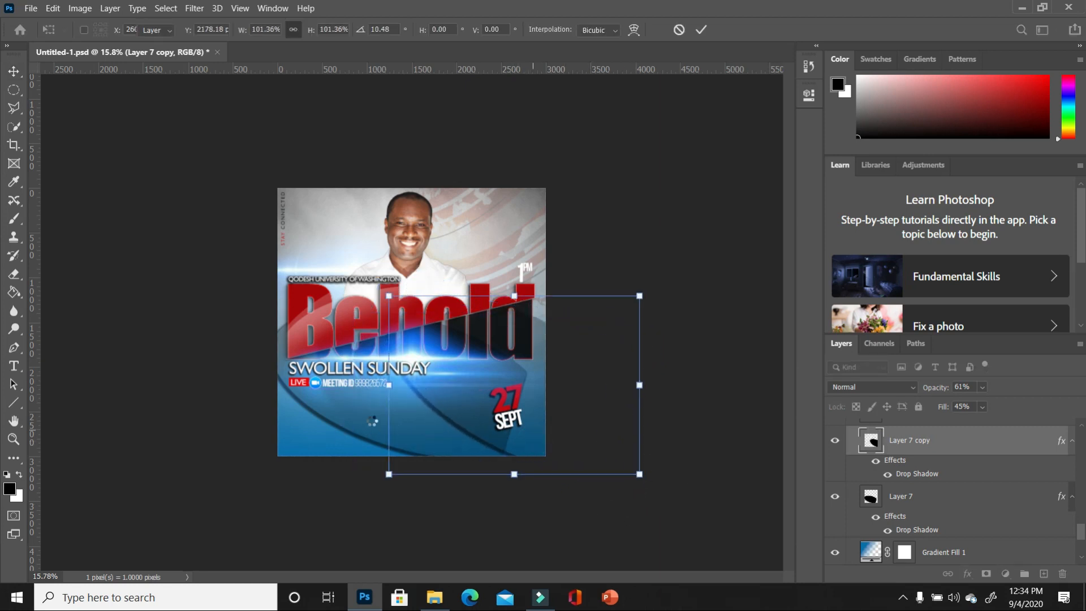
pyautogui.click(333, 414)
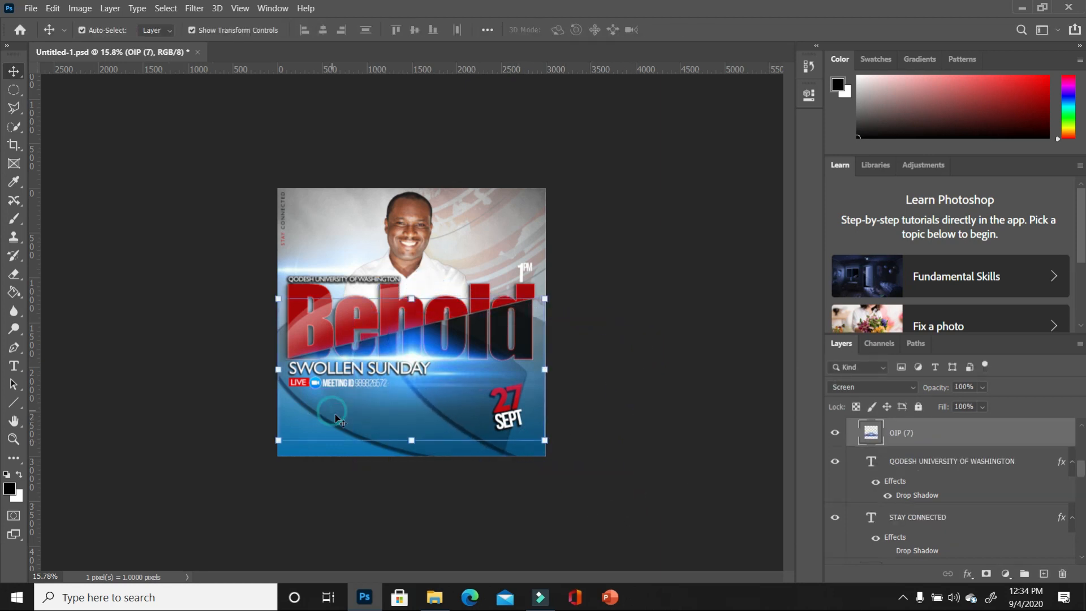
# - Nudge the original band, then make a third band copy, moved and rotated into position
pyautogui.click(405, 452)
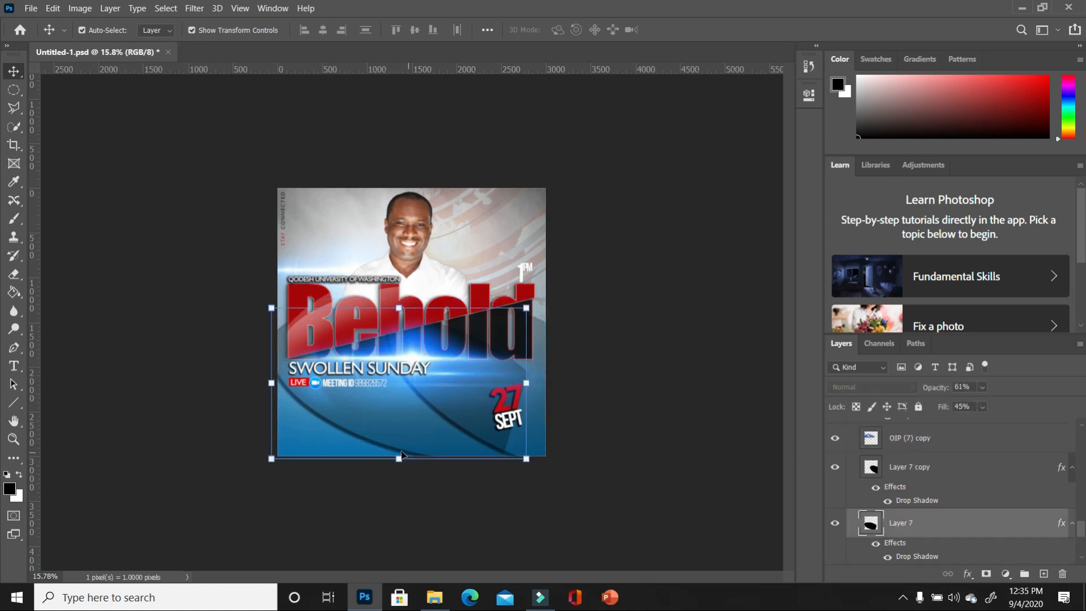
pyautogui.moveTo(403, 451); pyautogui.dragTo(398, 453)
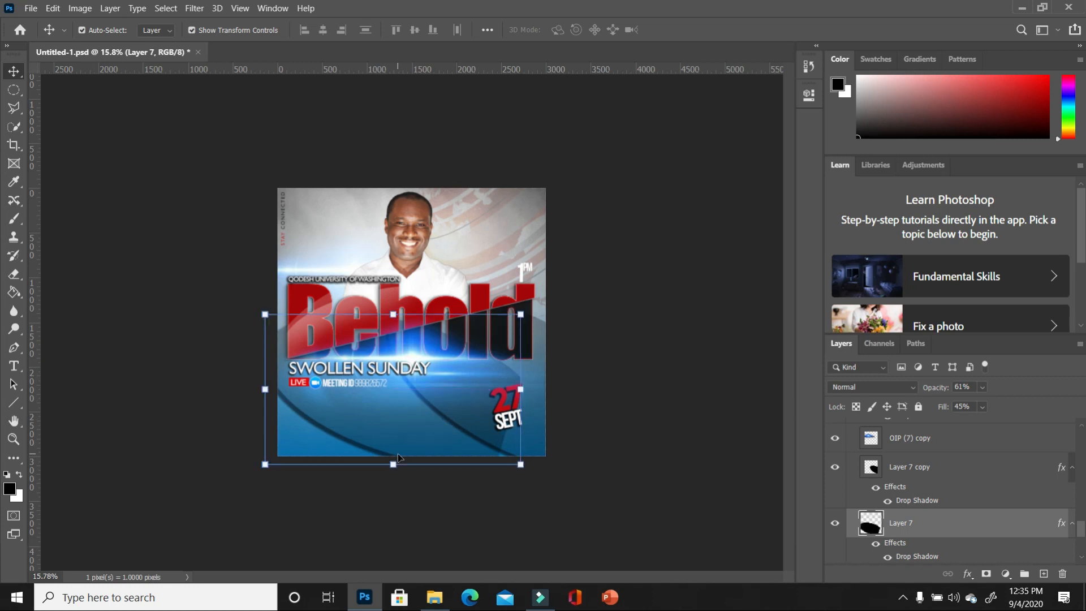
pyautogui.click(533, 433)
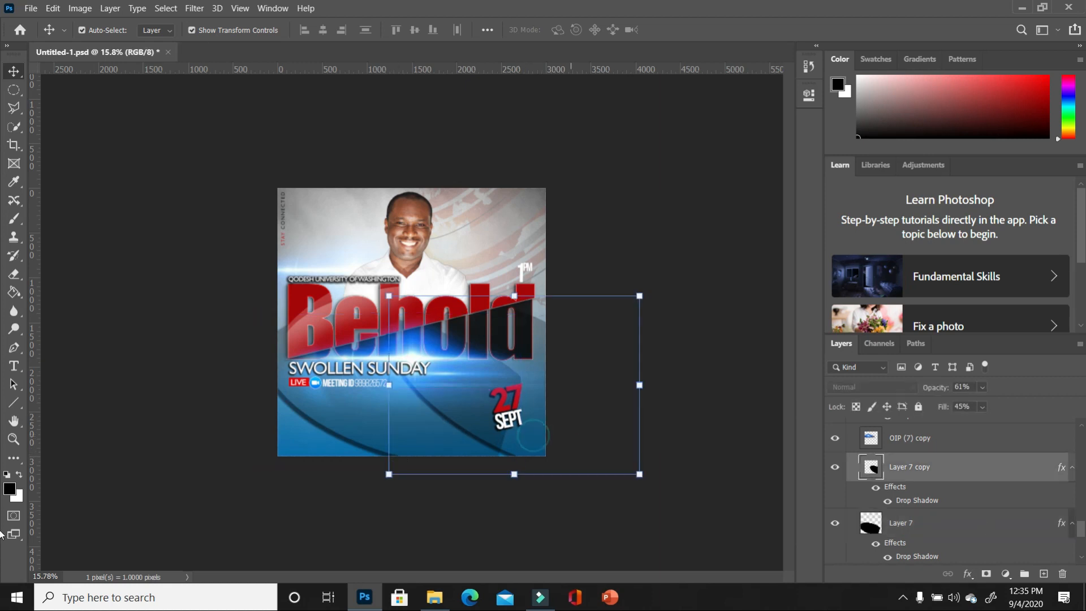
pyautogui.moveTo(1039, 477); pyautogui.dragTo(1044, 573)
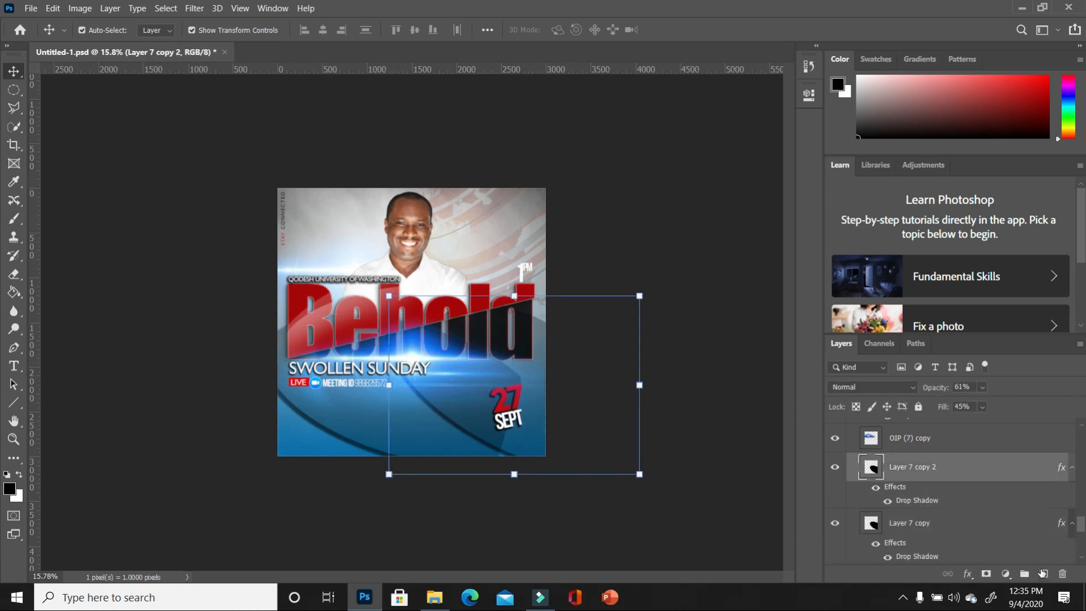
pyautogui.moveTo(528, 451); pyautogui.dragTo(481, 458)
pyautogui.hotkey('ctrl', 't')
pyautogui.press('Return')
pyautogui.click(711, 489)
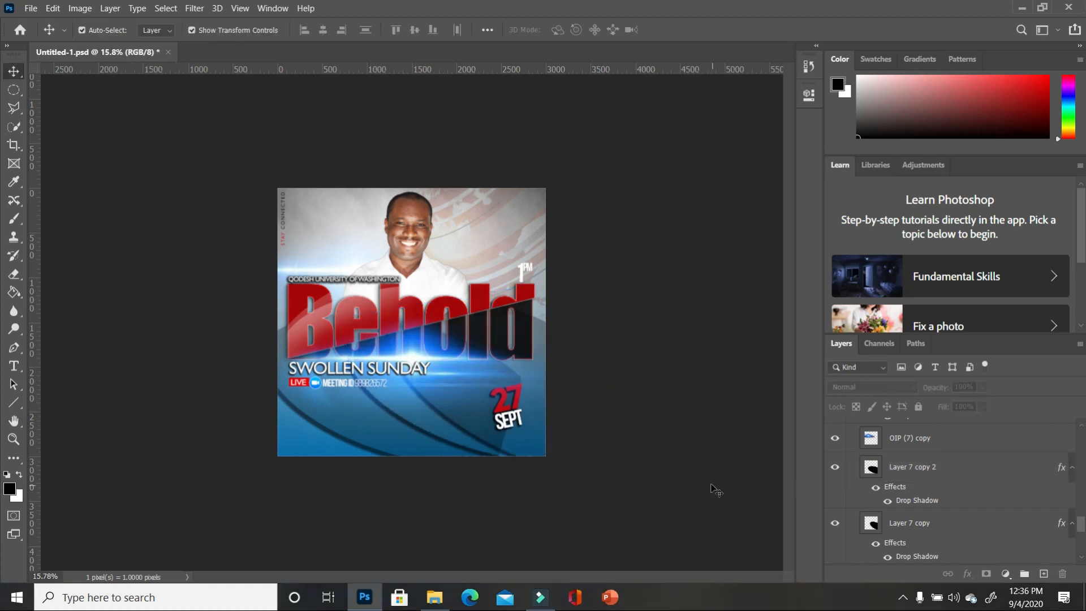
# - Load the third band's shape outline as a selection and target the original band layer
pyautogui.click(439, 434)
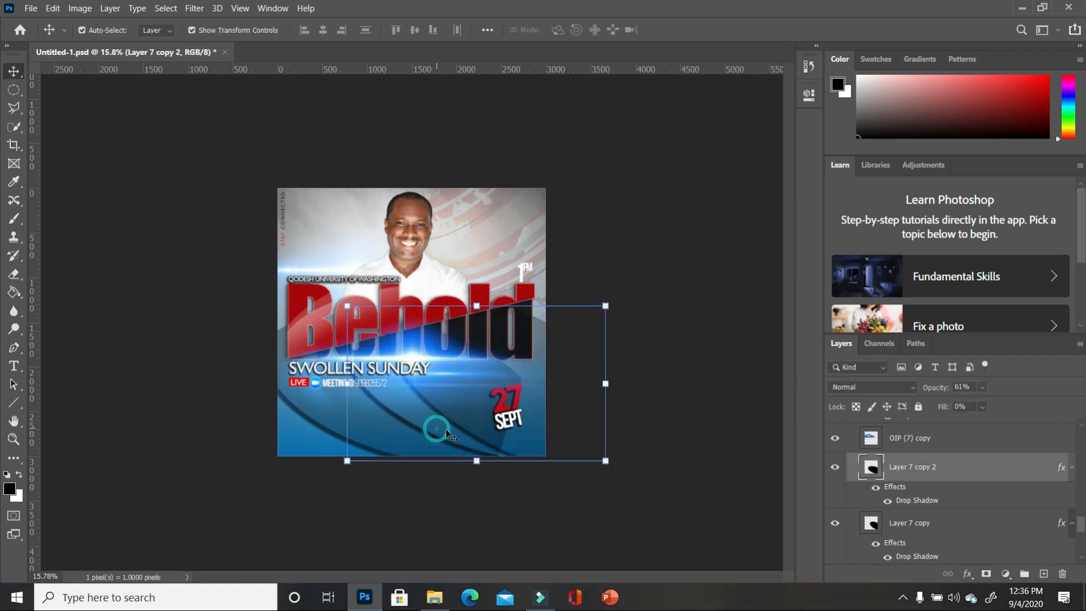
pyautogui.keyDown('ctrl'); pyautogui.click(875, 478); pyautogui.keyUp('ctrl')
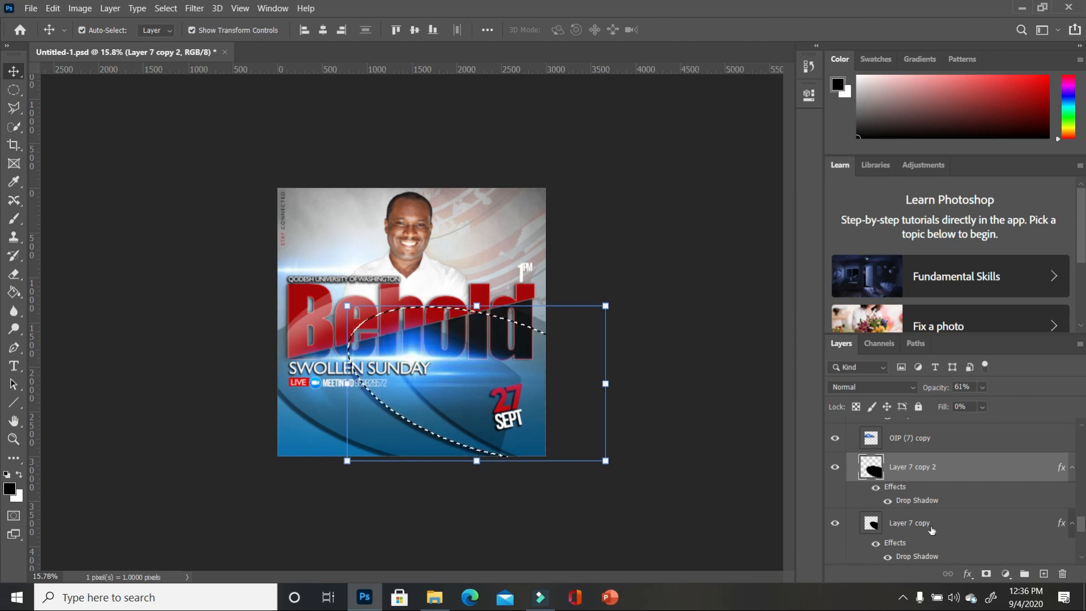
pyautogui.scroll(-2, 940, 525)
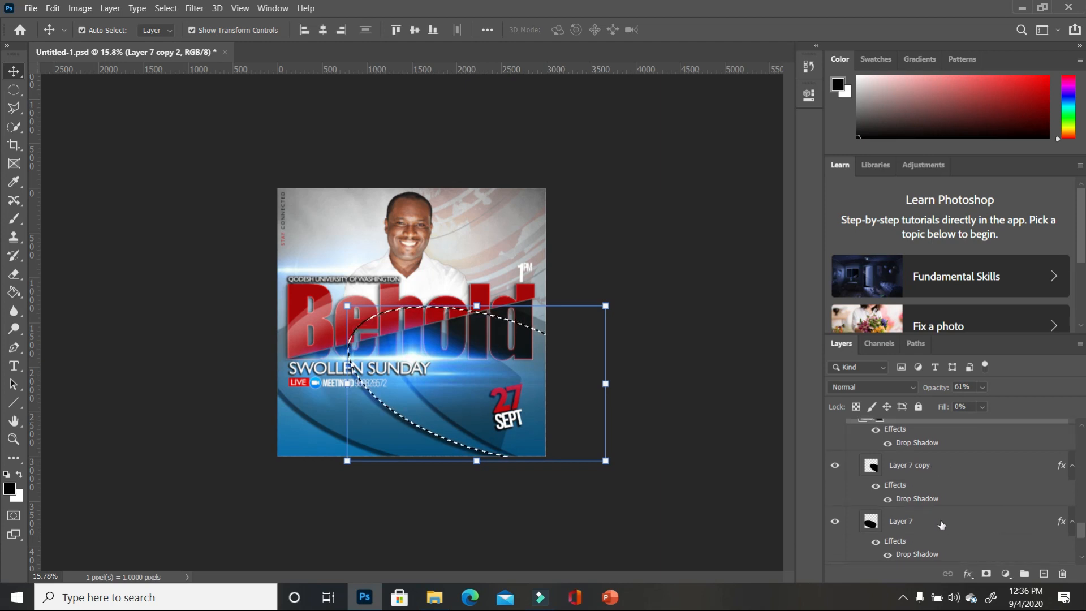
pyautogui.click(941, 525)
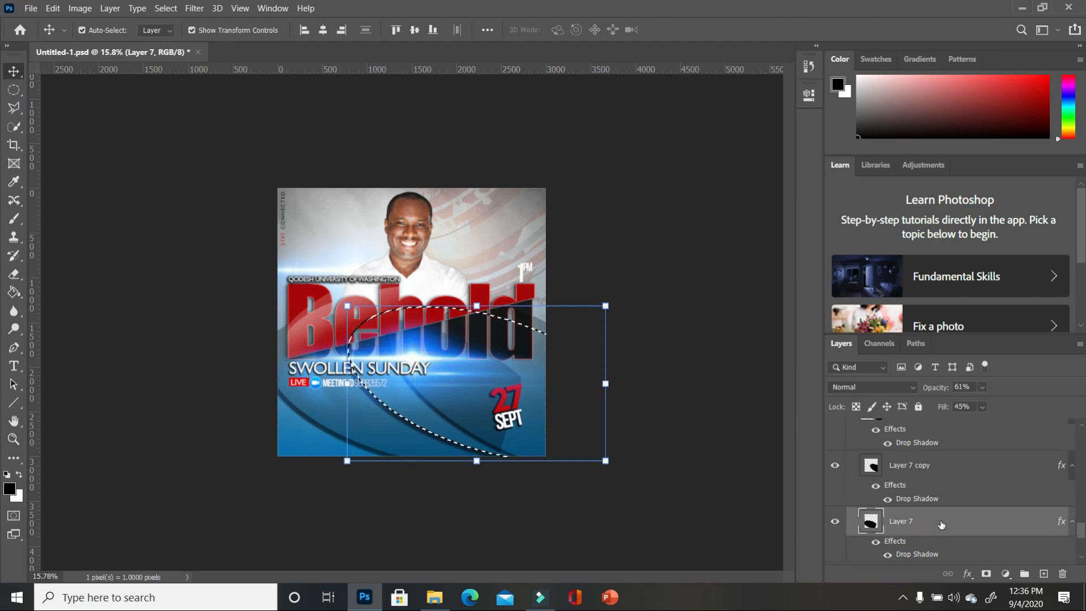
# - Delete the selected area from Layer 7, deselect, and select Layer 7 copy 2
pyautogui.press('Delete')
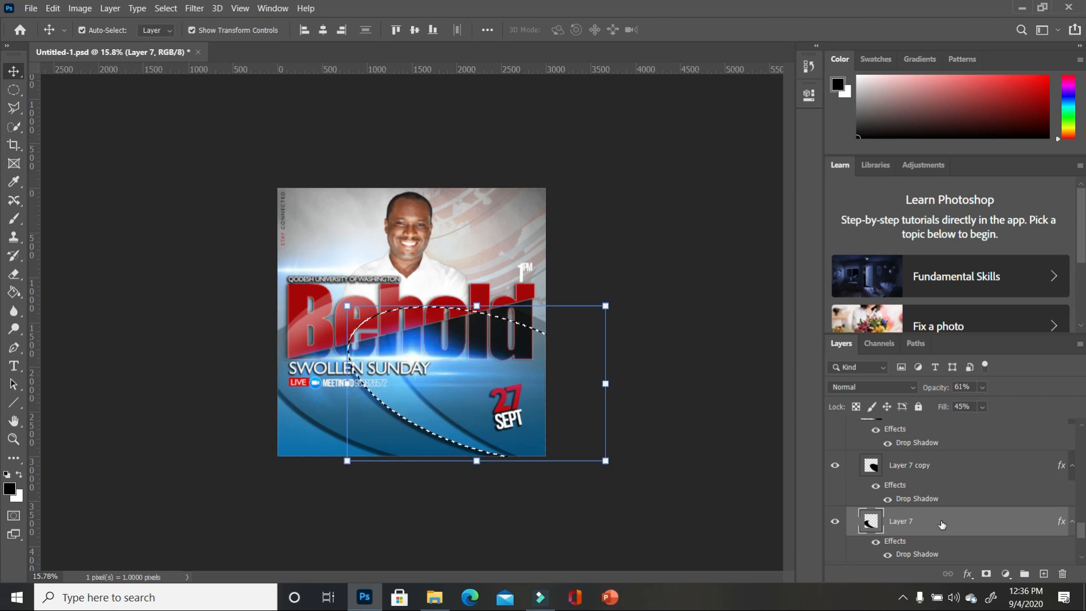
pyautogui.hotkey('ctrl', 'd')
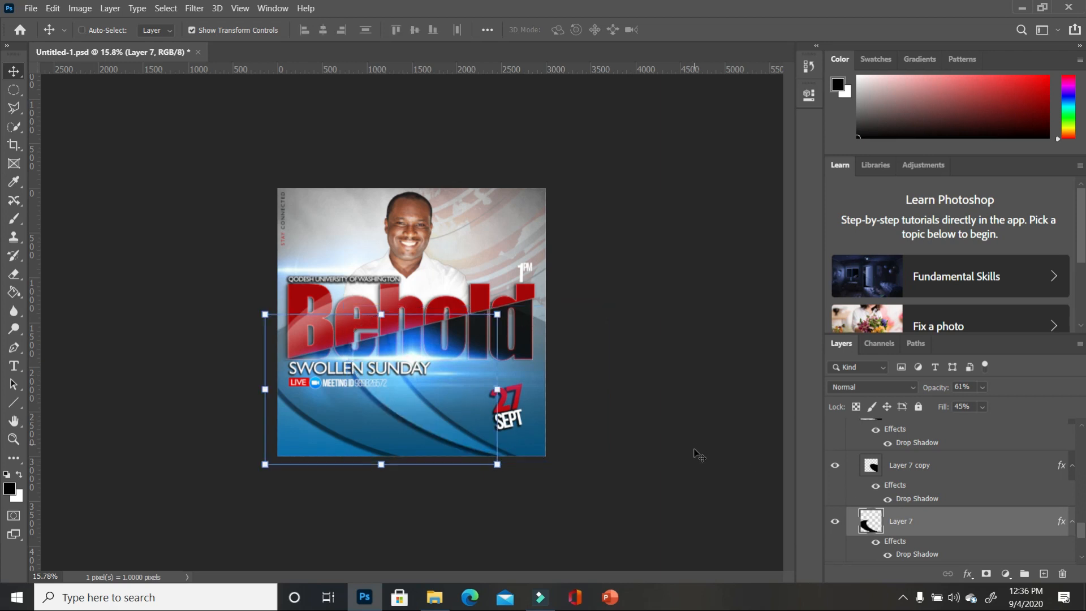
pyautogui.click(686, 485)
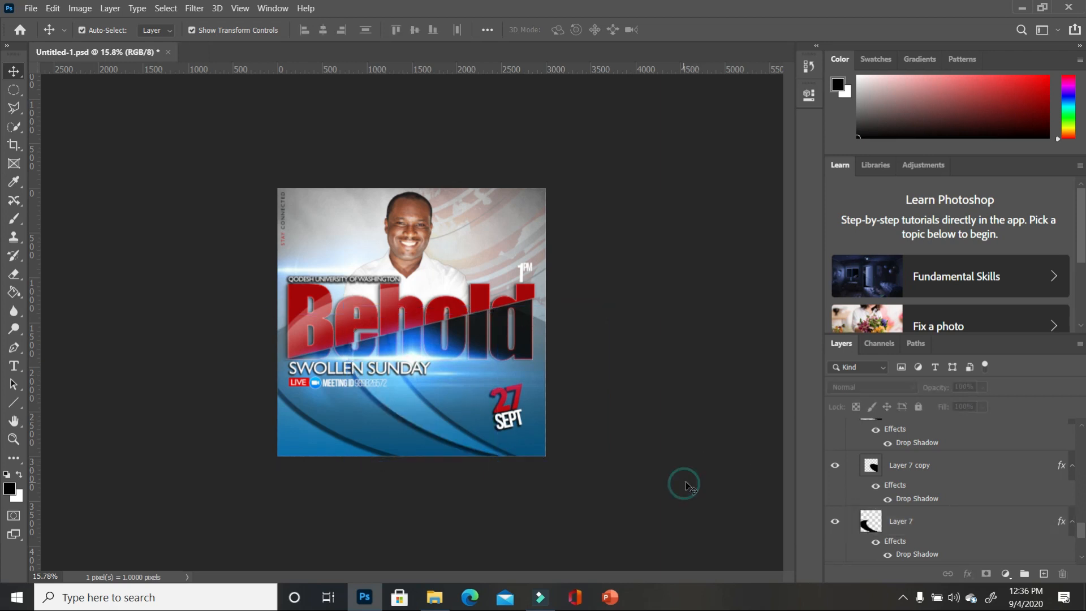
pyautogui.click(433, 421)
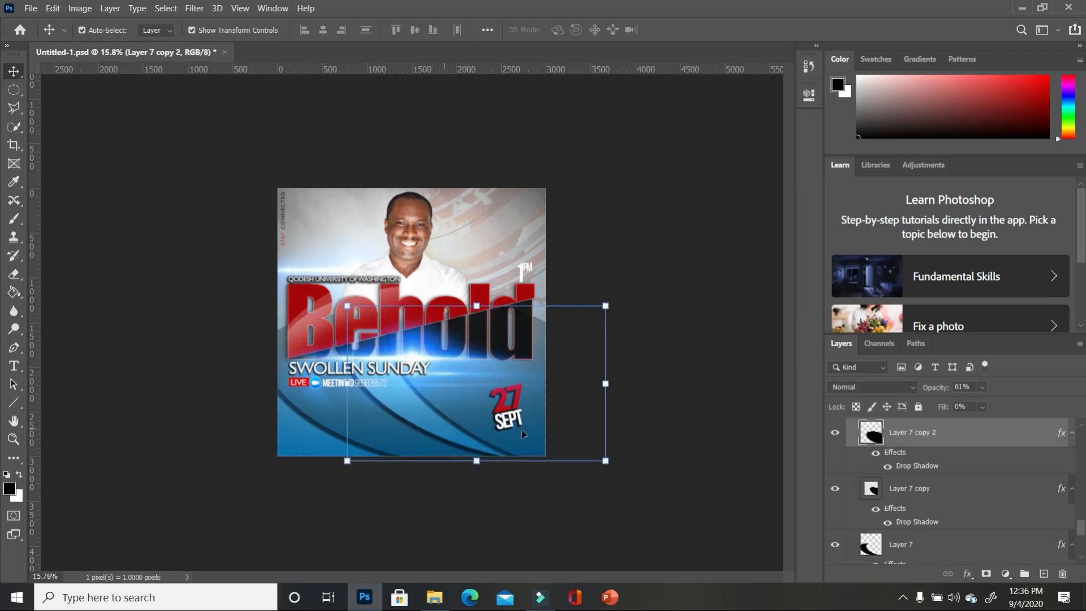
# - Remove the drop shadow from Layer 7 copy 2
pyautogui.doubleClick(1046, 440)
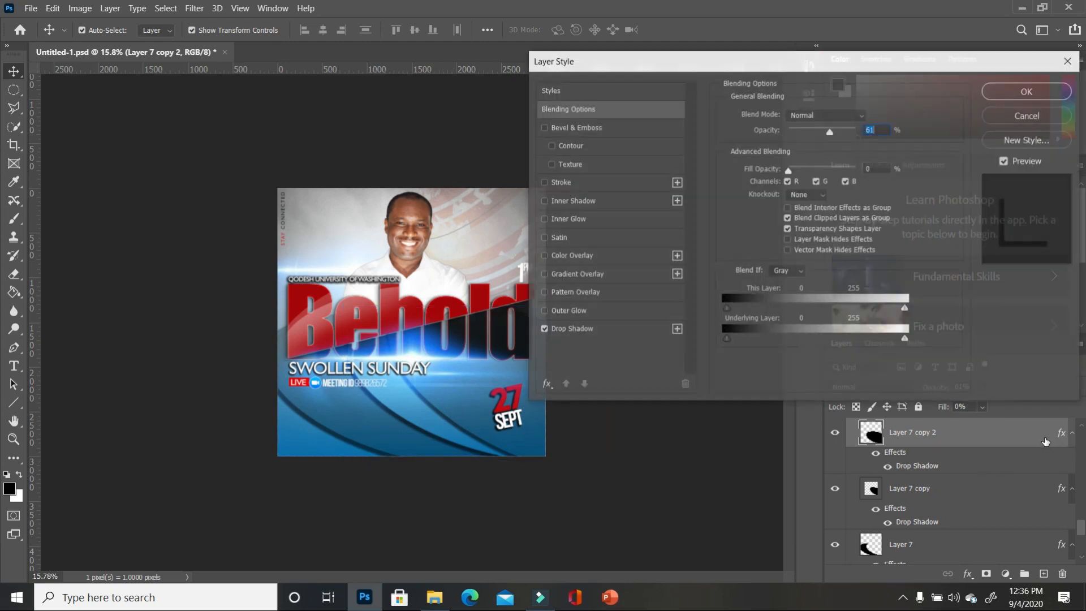
pyautogui.click(544, 329)
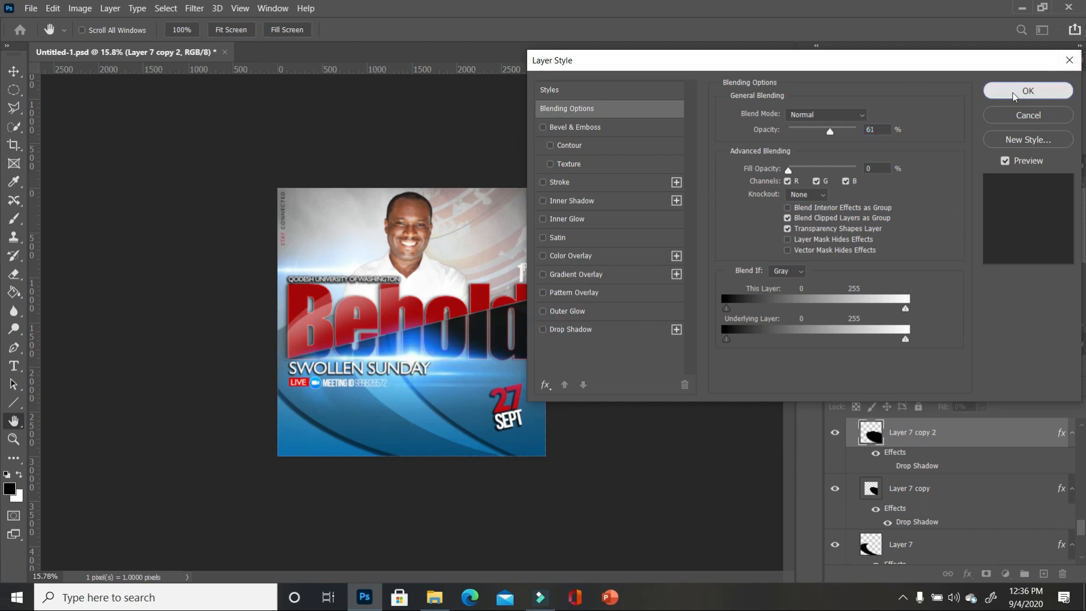
pyautogui.click(1028, 90)
# - Set Layer 7 copy's drop shadow to 36% spread and 0 px size
pyautogui.click(966, 518)
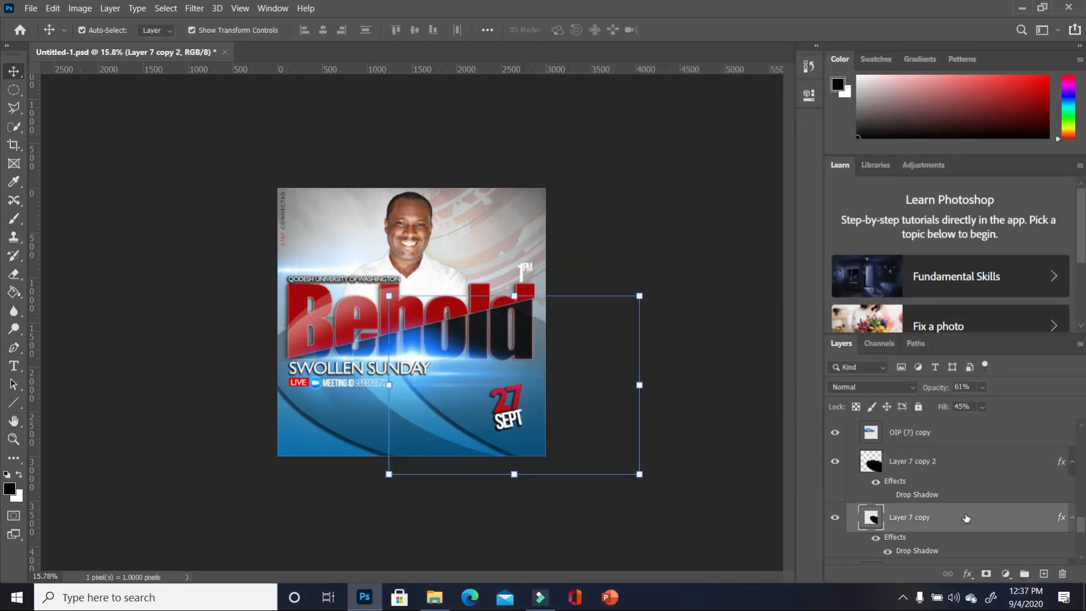
pyautogui.doubleClick(1027, 518)
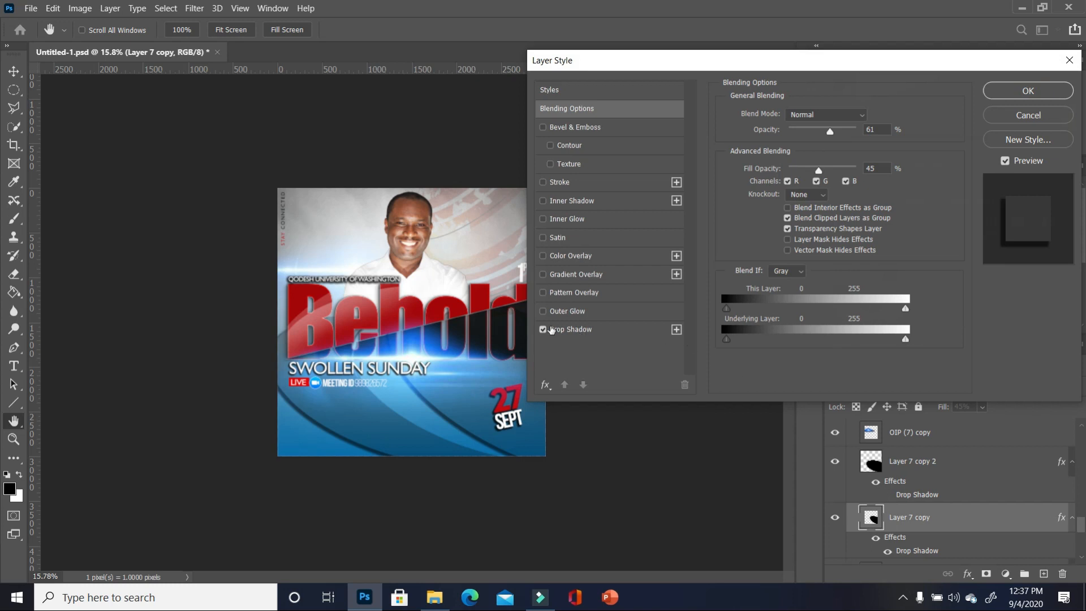
pyautogui.click(550, 329)
pyautogui.click(543, 329)
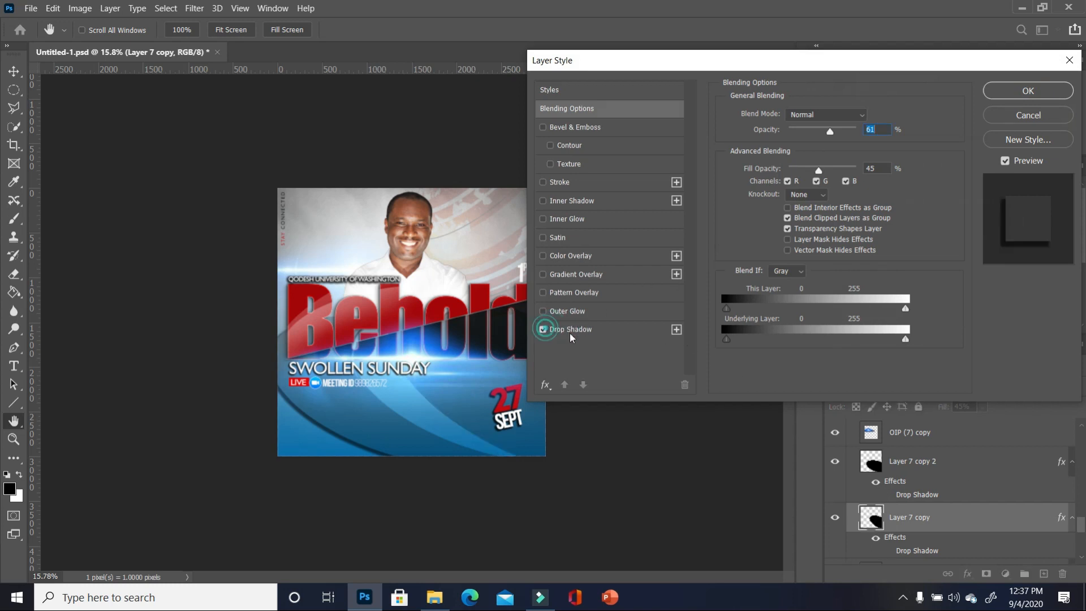
pyautogui.click(617, 331)
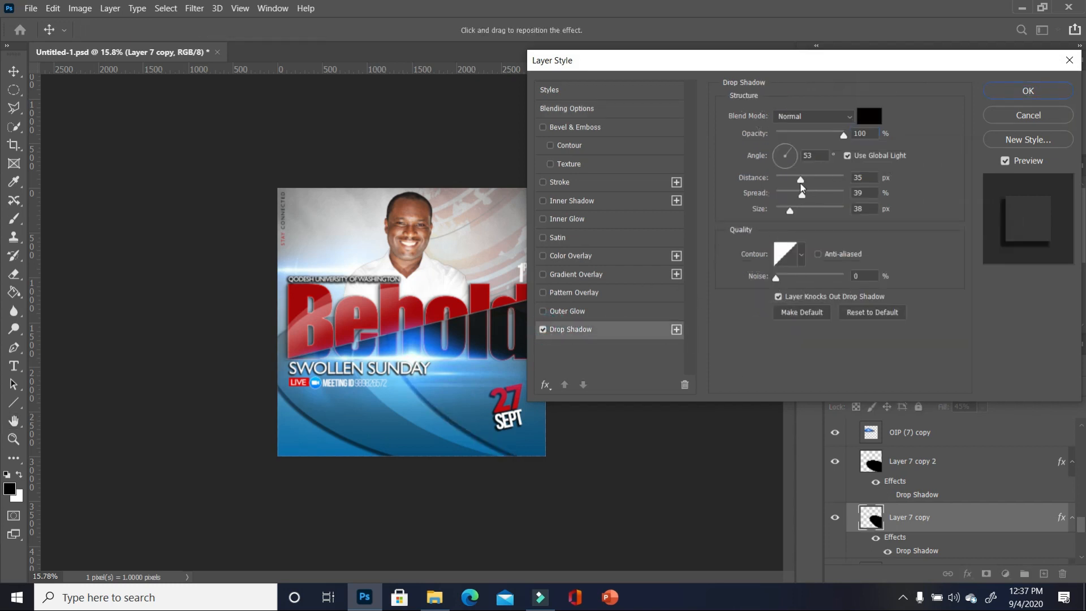
pyautogui.click(801, 191)
pyautogui.moveTo(792, 210); pyautogui.dragTo(779, 215)
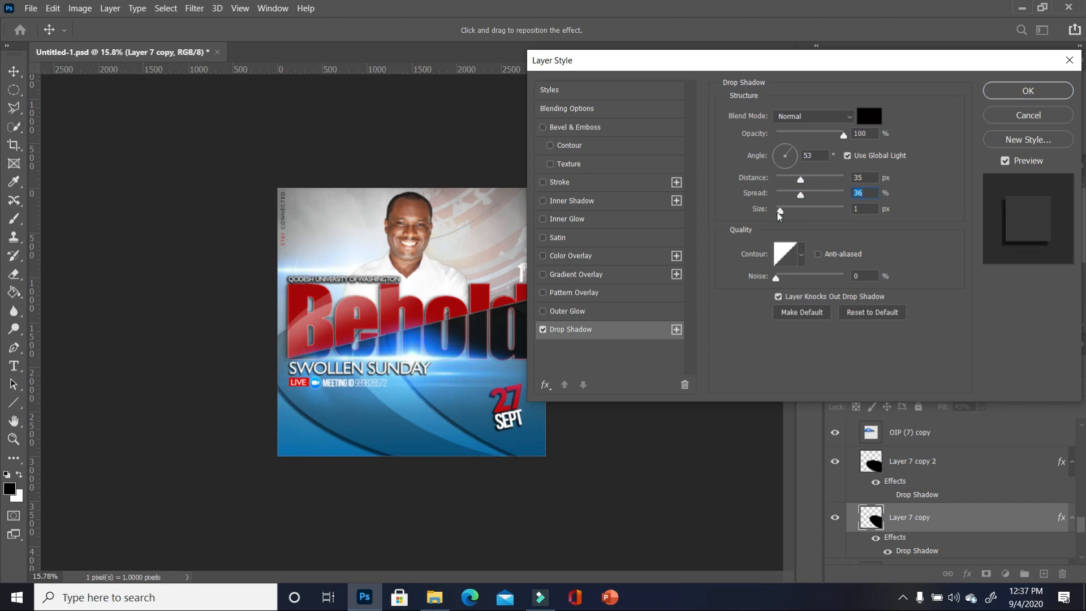
pyautogui.click(1029, 91)
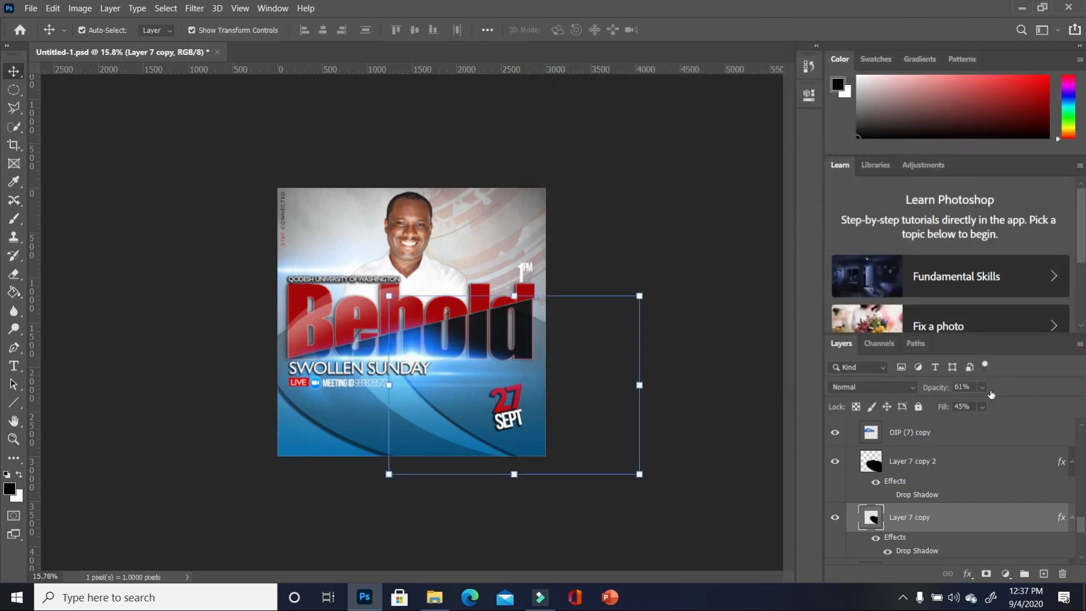
# - Lower Layer 7 copy to 60% opacity and 23% fill
pyautogui.click(983, 407)
pyautogui.moveTo(988, 423); pyautogui.dragTo(972, 423)
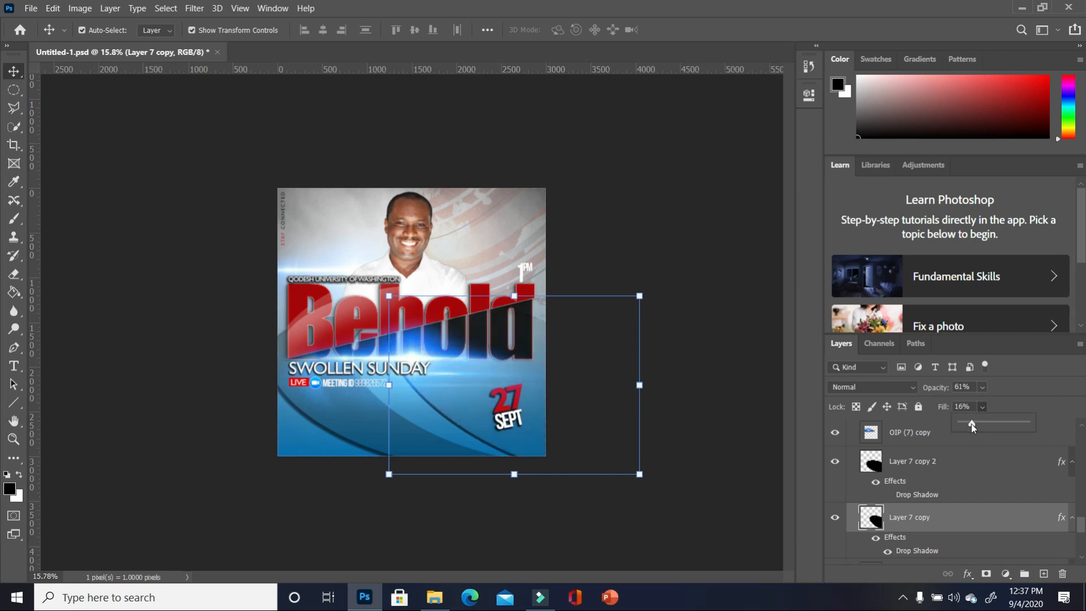
pyautogui.click(984, 387)
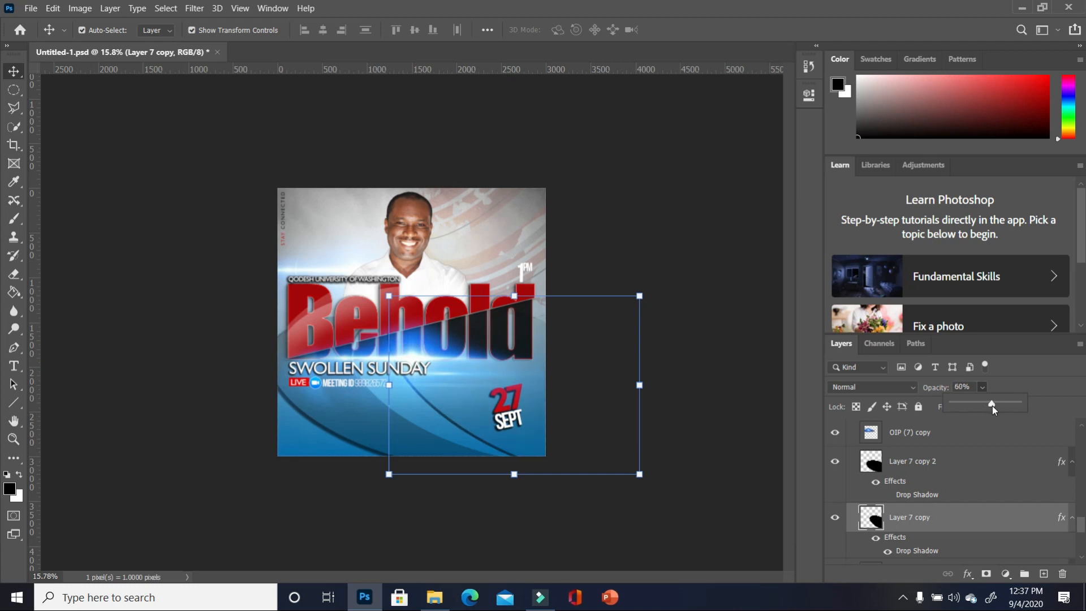
pyautogui.click(1037, 389)
pyautogui.click(983, 407)
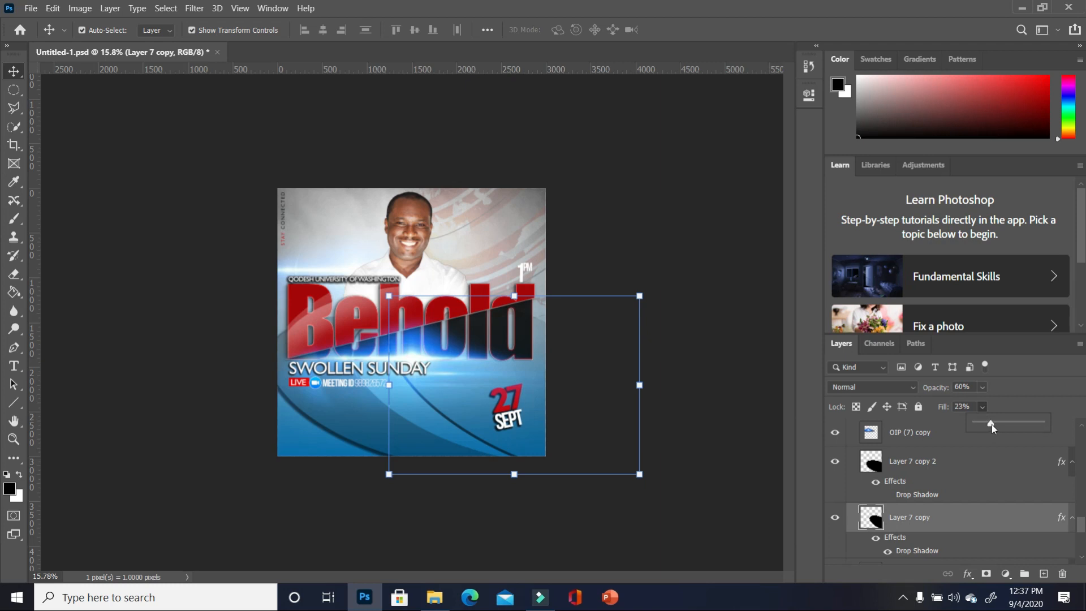
pyautogui.click(678, 477)
# - Set Layer 7's opacity to 86%, then reselect Layer 7
pyautogui.click(396, 436)
pyautogui.click(387, 454)
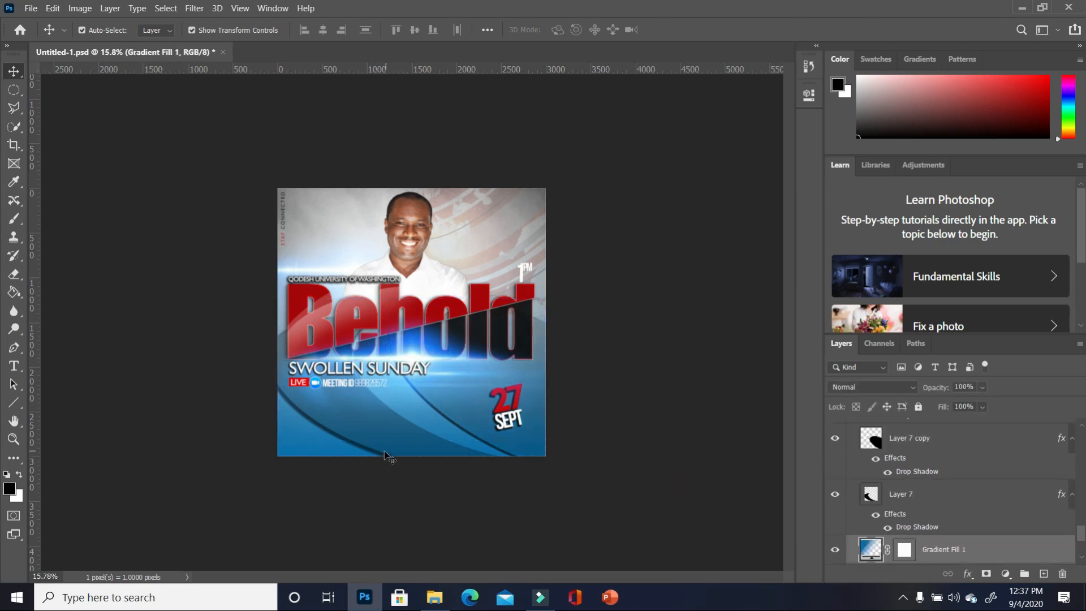
pyautogui.click(380, 452)
pyautogui.click(983, 388)
pyautogui.moveTo(1021, 404); pyautogui.dragTo(993, 410)
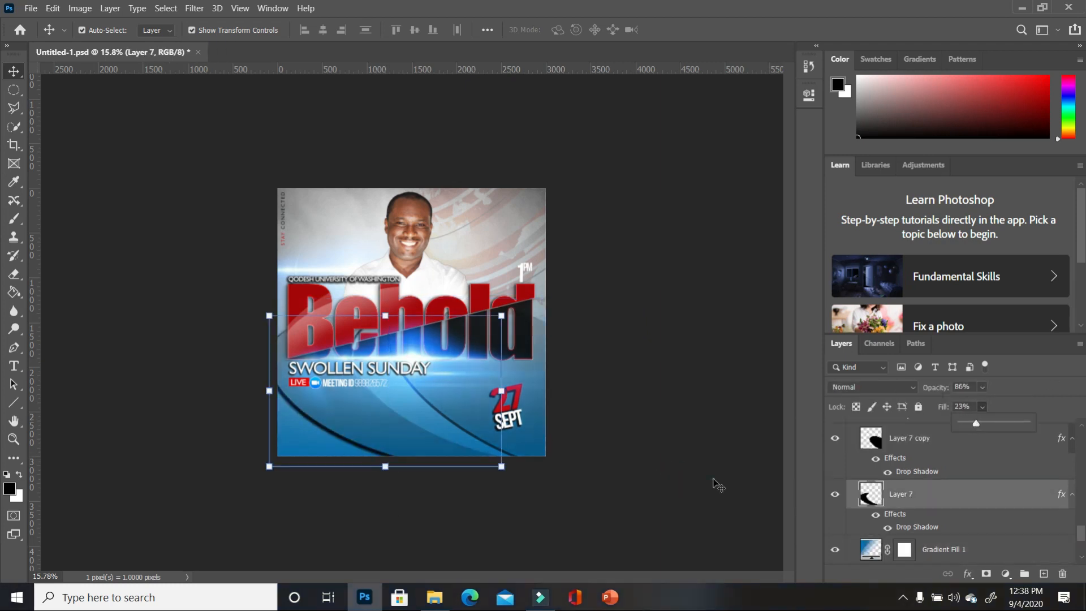
pyautogui.click(714, 480)
pyautogui.click(687, 434)
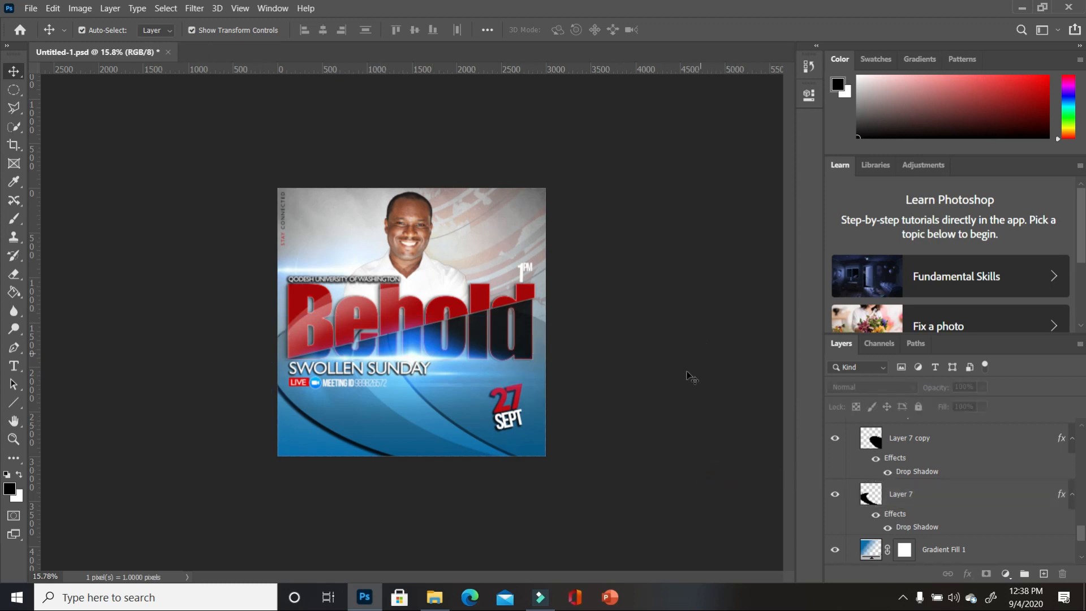
pyautogui.click(957, 498)
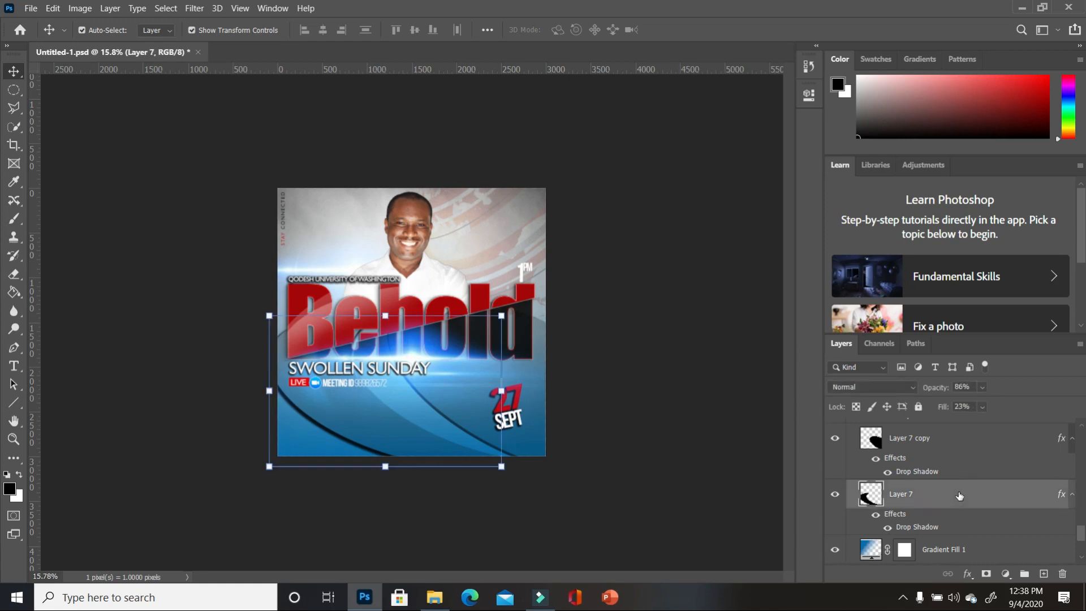
# - Convert Layer 7 to a smart object and rasterize it for the Eraser tool
pyautogui.rightClick(958, 495)
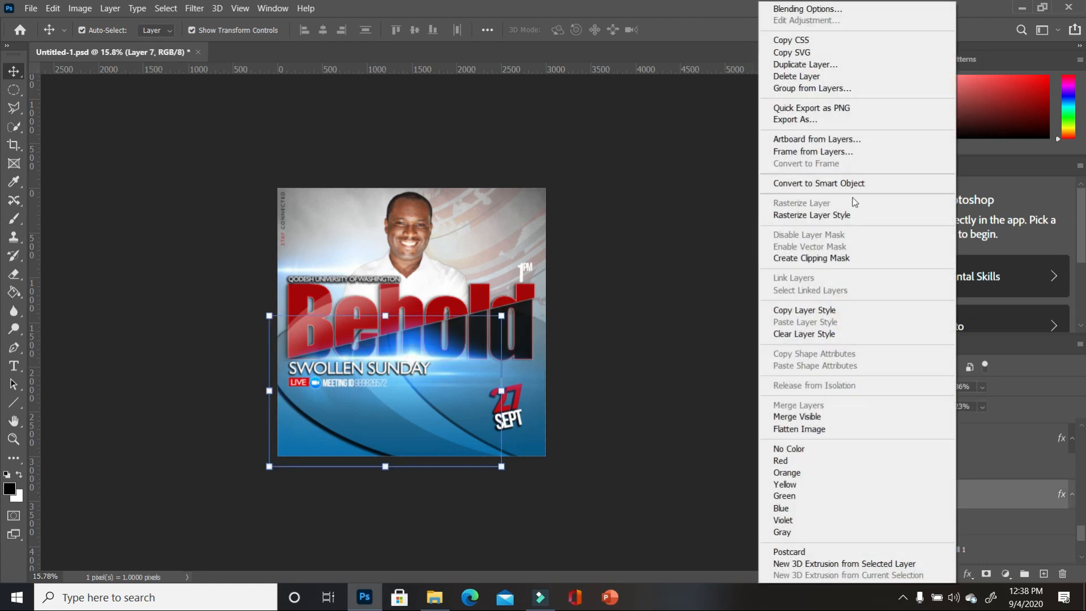
pyautogui.click(843, 183)
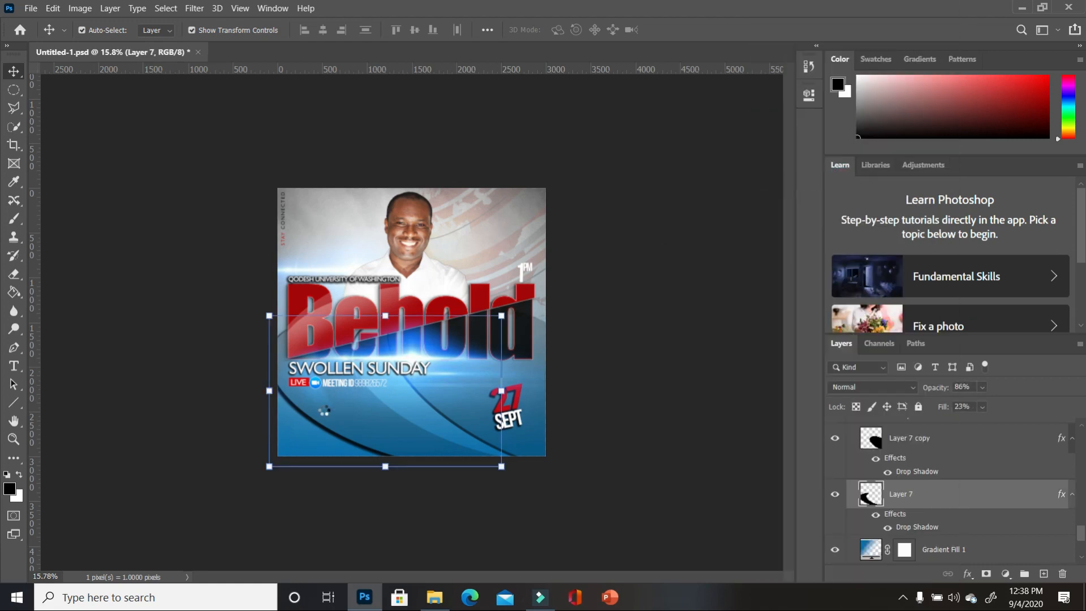
pyautogui.click(14, 274)
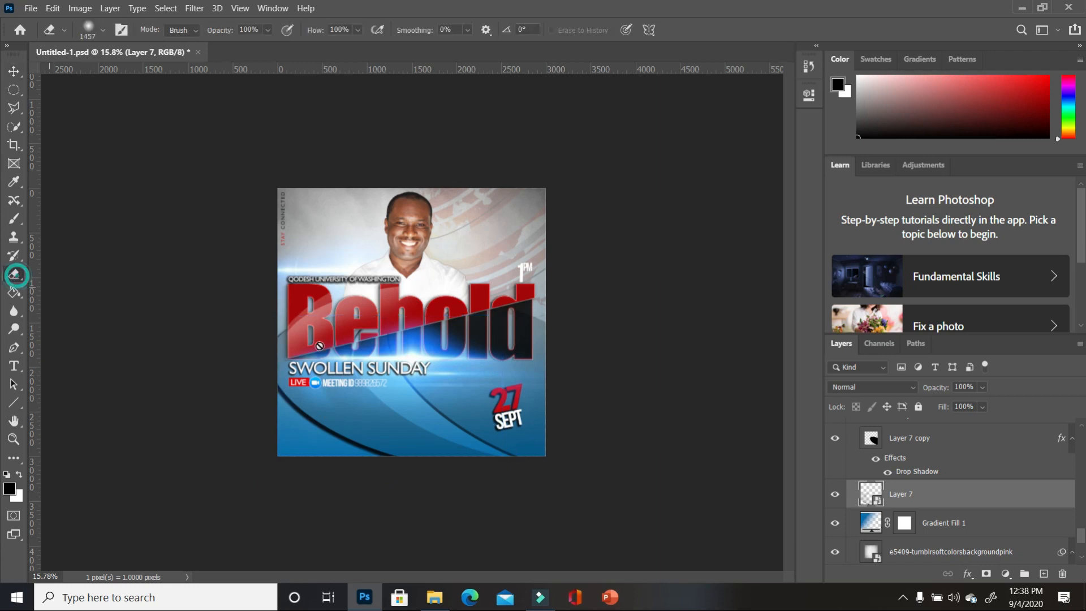
pyautogui.click(340, 340)
pyautogui.click(551, 244)
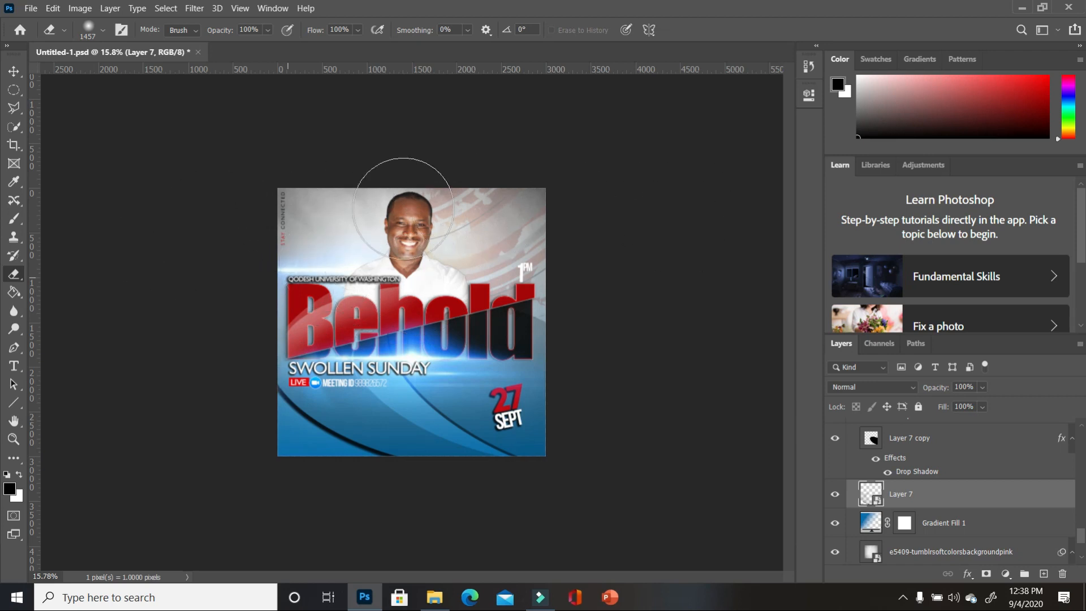
# - Convert Layer 7 copy to a smart object and rasterize it for erasing
pyautogui.scroll(3, 1043, 534)
pyautogui.click(1044, 535)
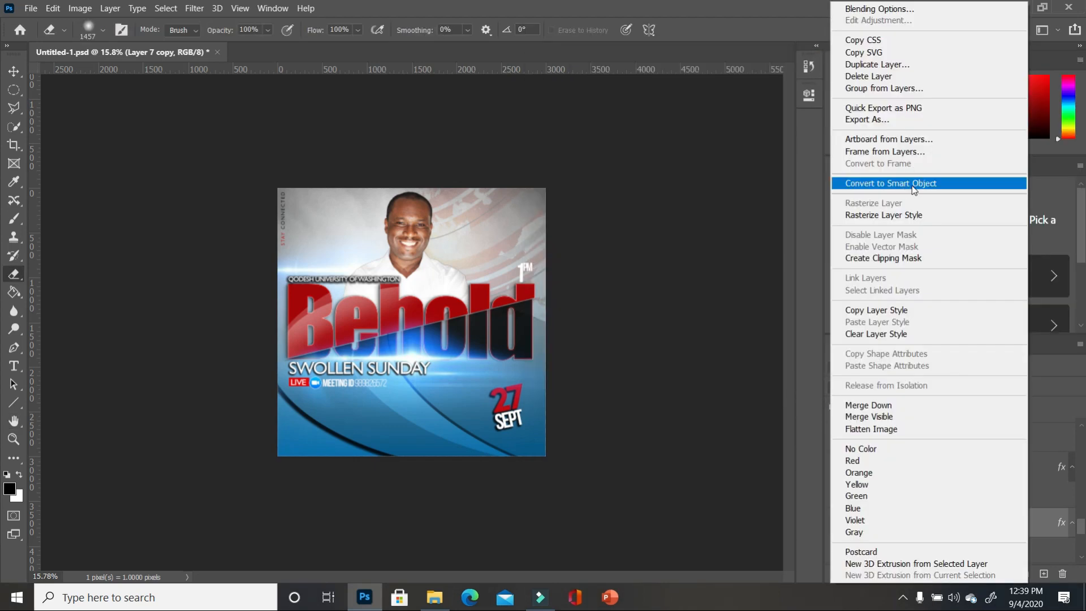
pyautogui.click(914, 185)
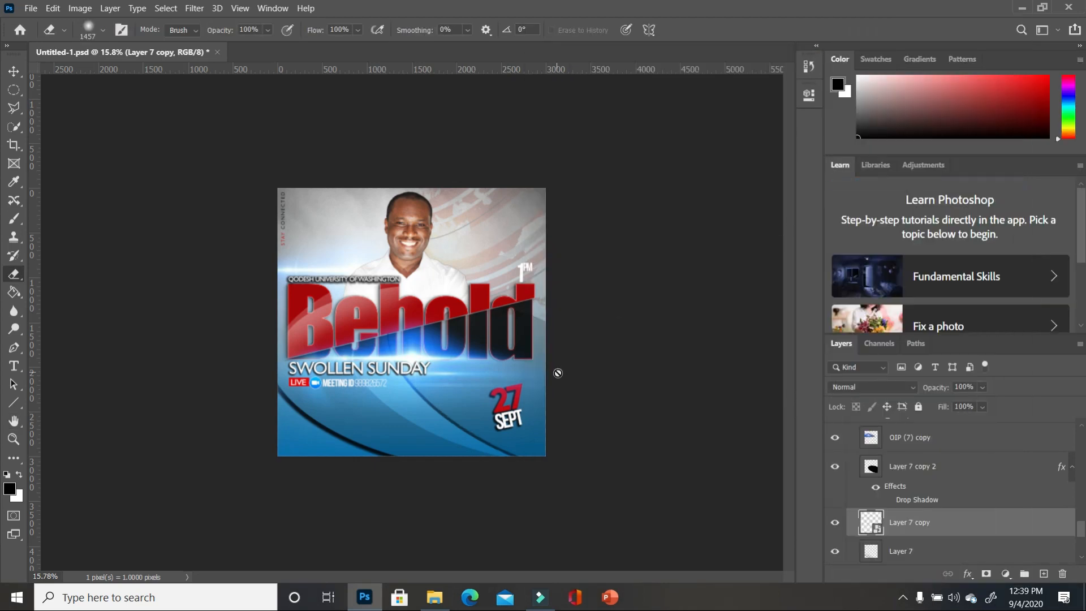
pyautogui.click(519, 324)
pyautogui.click(554, 245)
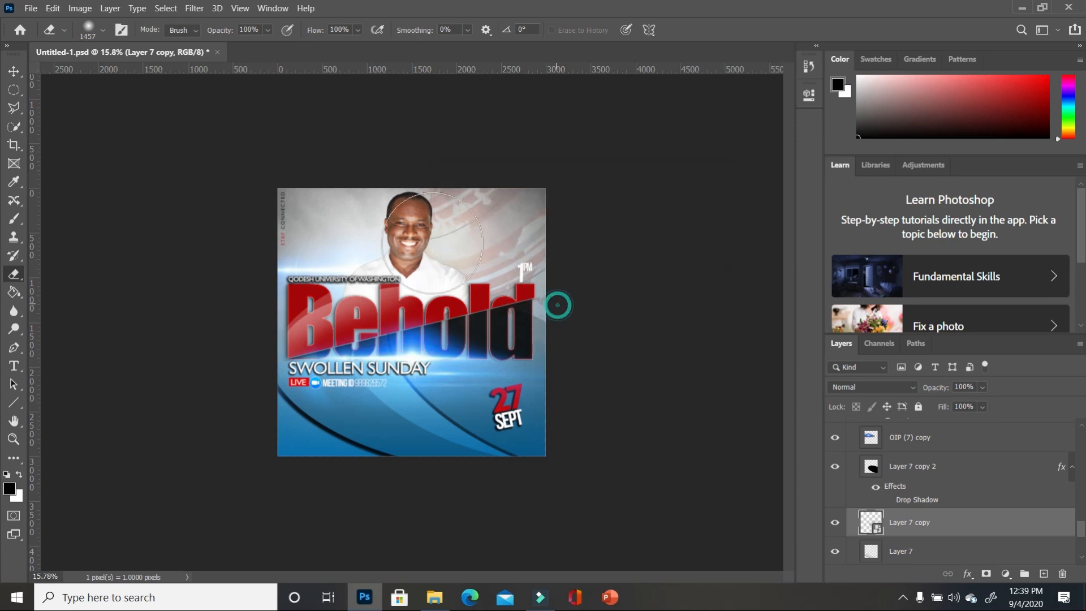